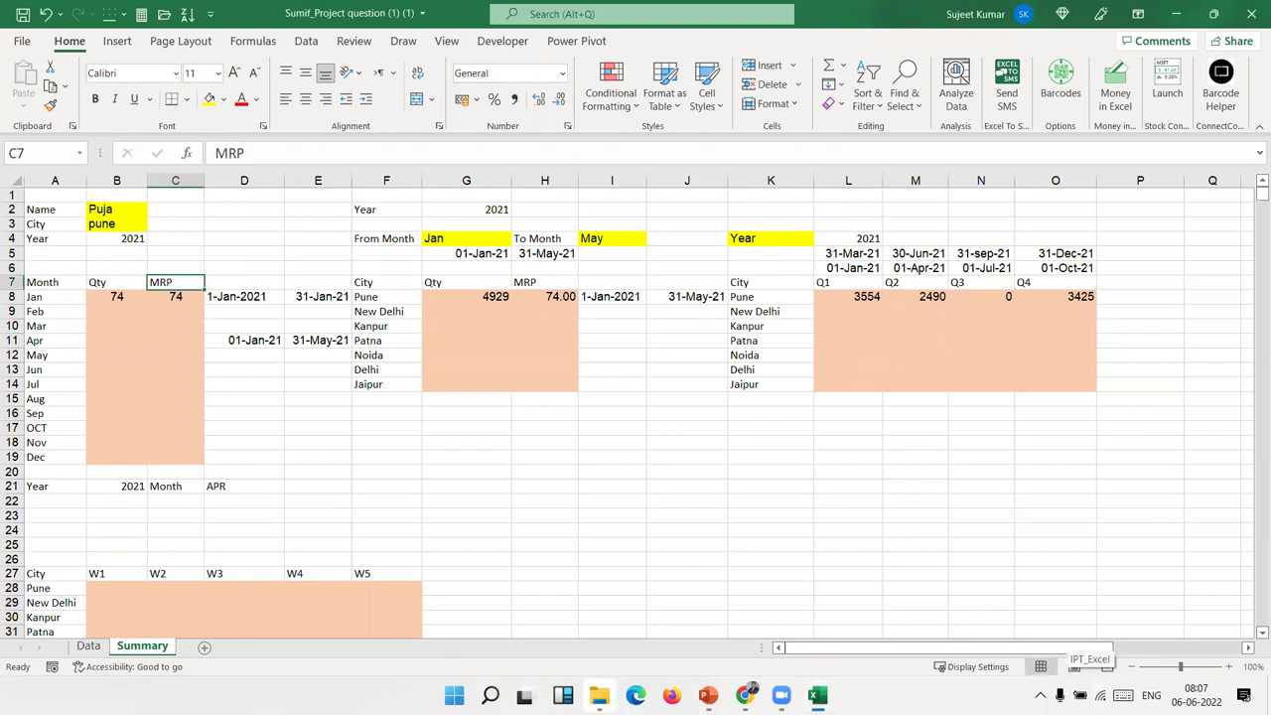
# Look at the Date column E on the Data sheet, then return to Summary.
pyautogui.click(791, 517)
pyautogui.click(85, 637)
pyautogui.click(87, 647)
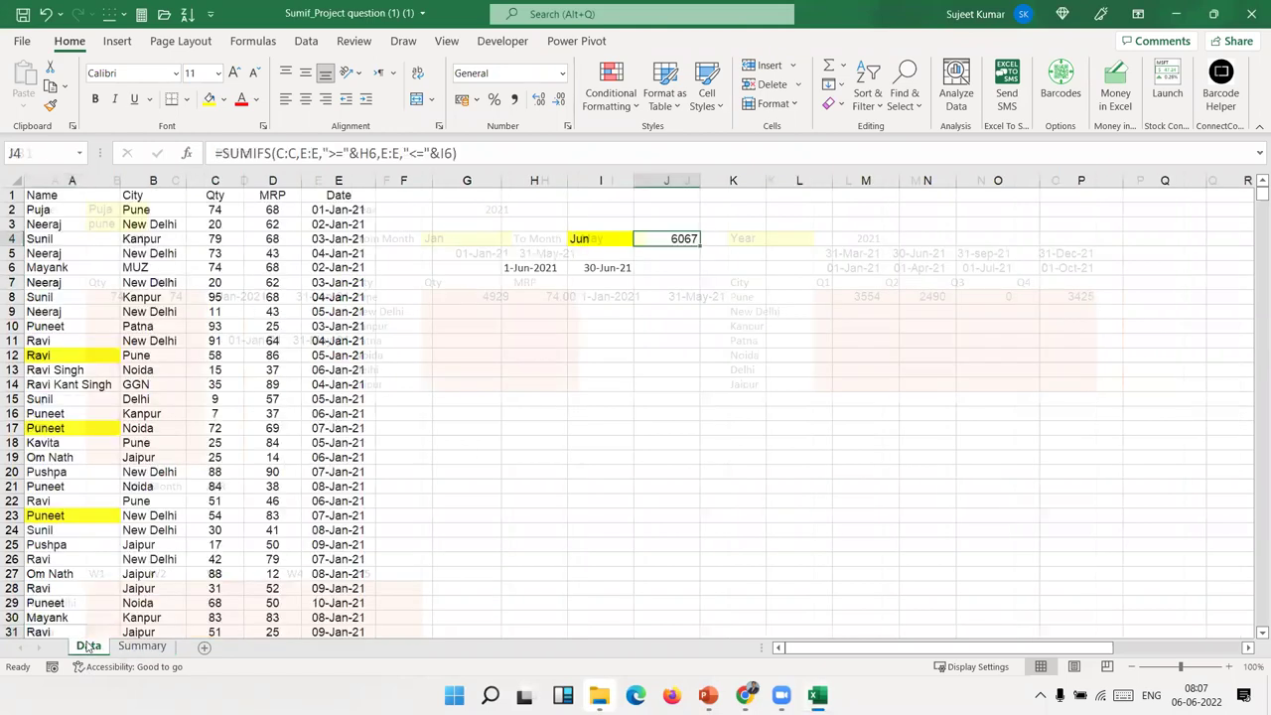
pyautogui.click(334, 182)
pyautogui.click(142, 646)
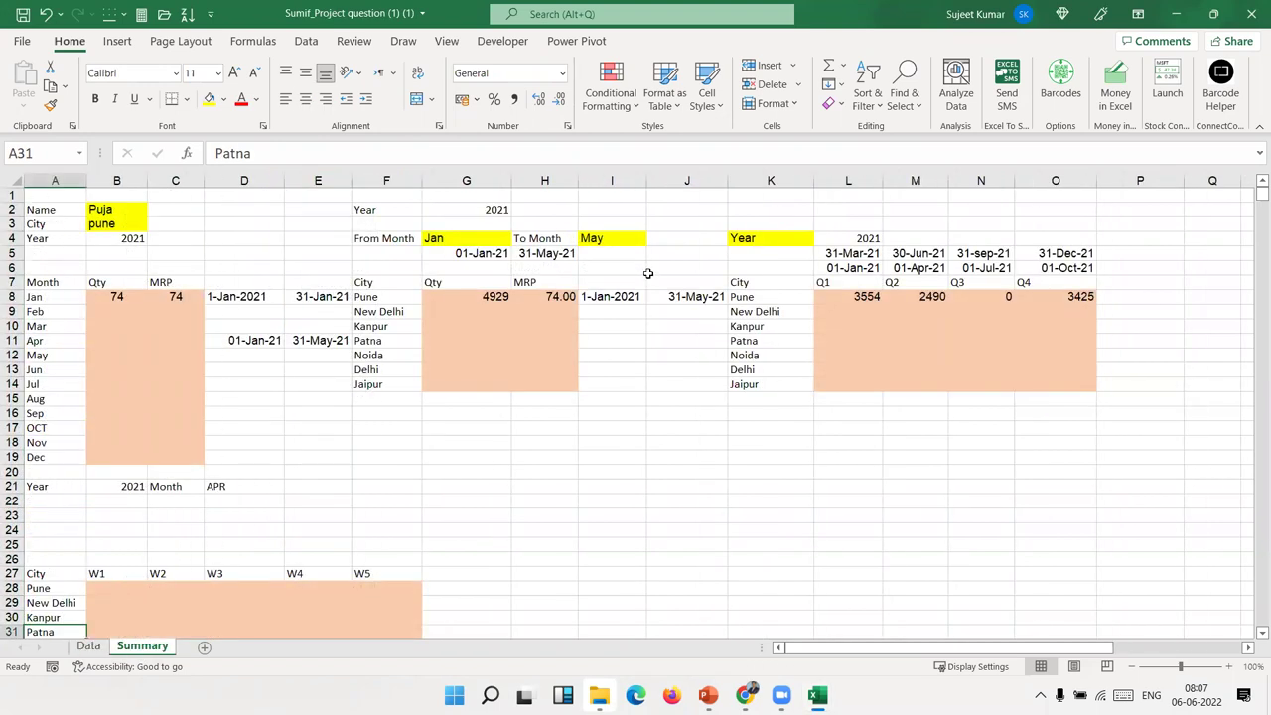
# Review the SUMIFS formulas in B8 and G8 and the AVERAGEIFS formula in C8.
pyautogui.click(107, 297)
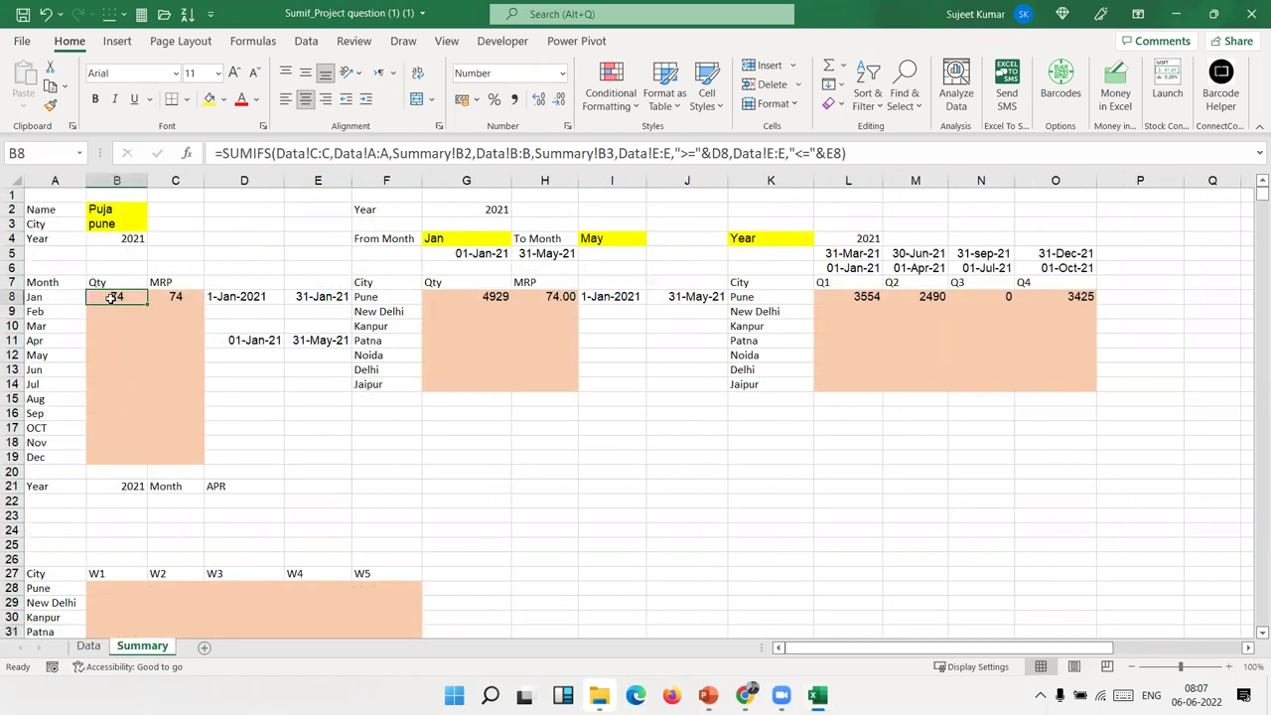
pyautogui.click(164, 292)
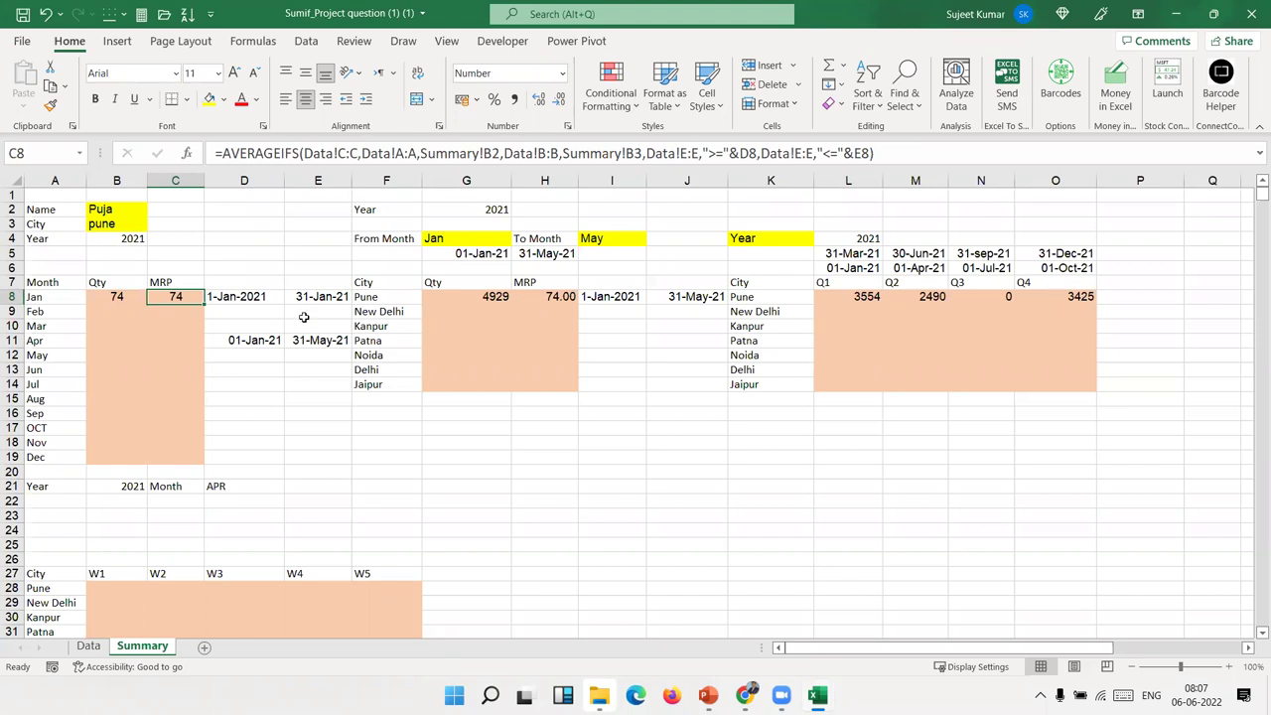
pyautogui.click(470, 302)
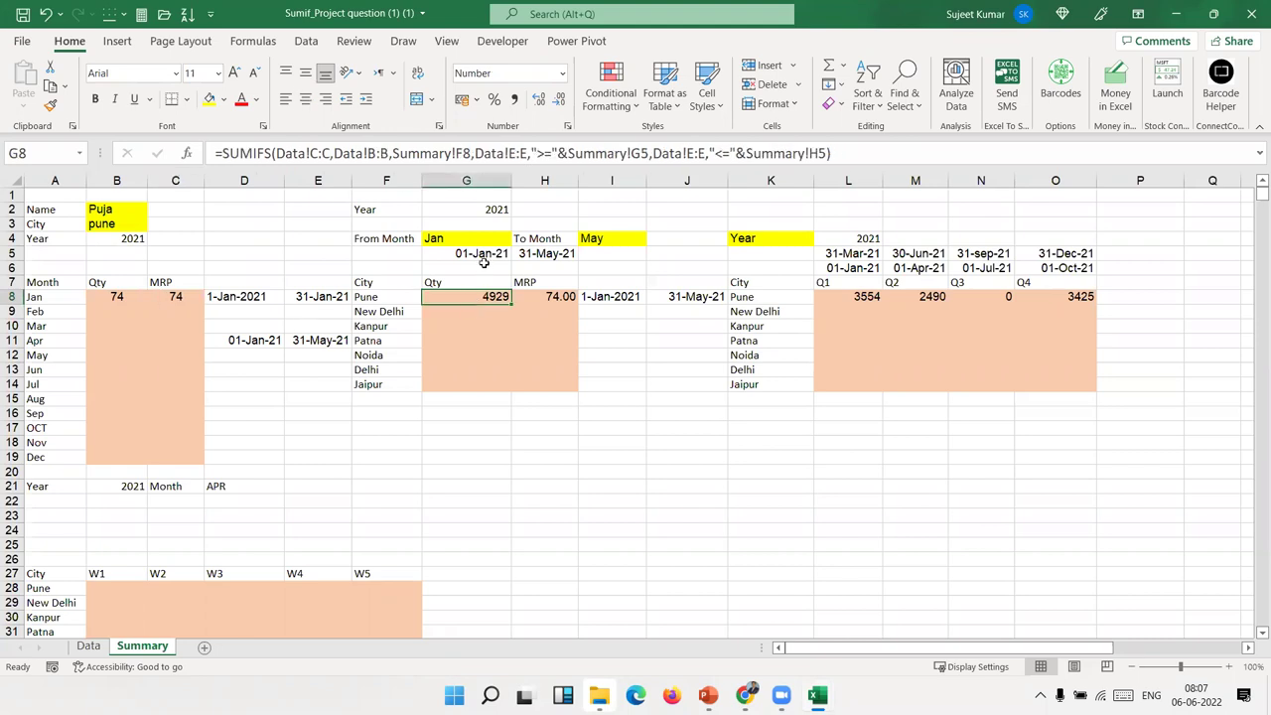
# Check the date values in G5, H5, L5 and L6, then go to the Data sheet.
pyautogui.click(484, 260)
pyautogui.click(554, 253)
pyautogui.click(501, 254)
pyautogui.click(525, 253)
pyautogui.click(837, 258)
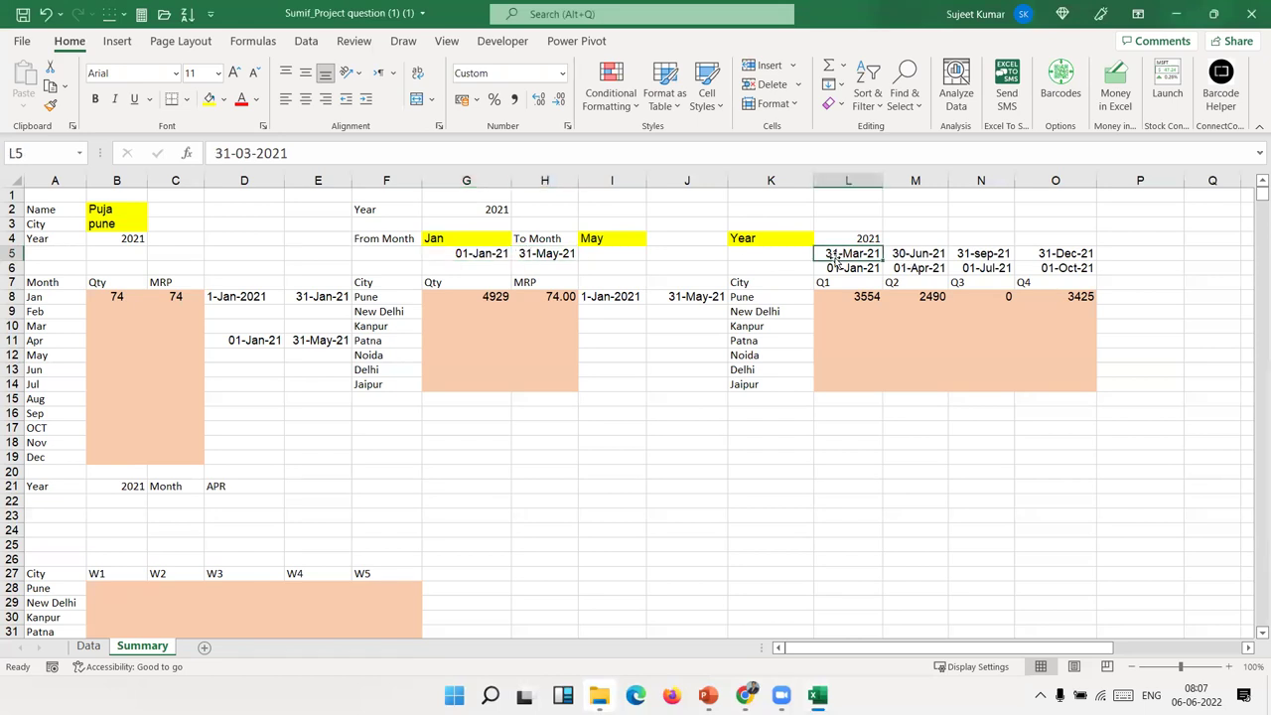
pyautogui.click(837, 266)
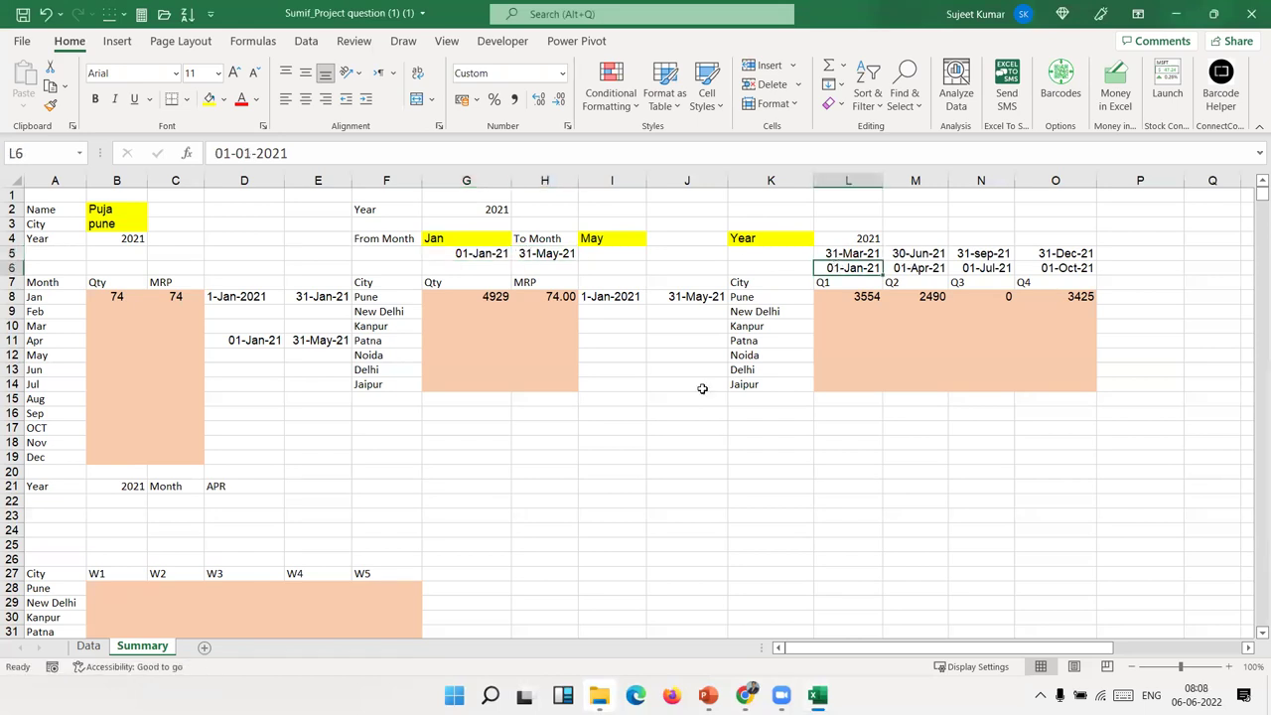
pyautogui.click(88, 646)
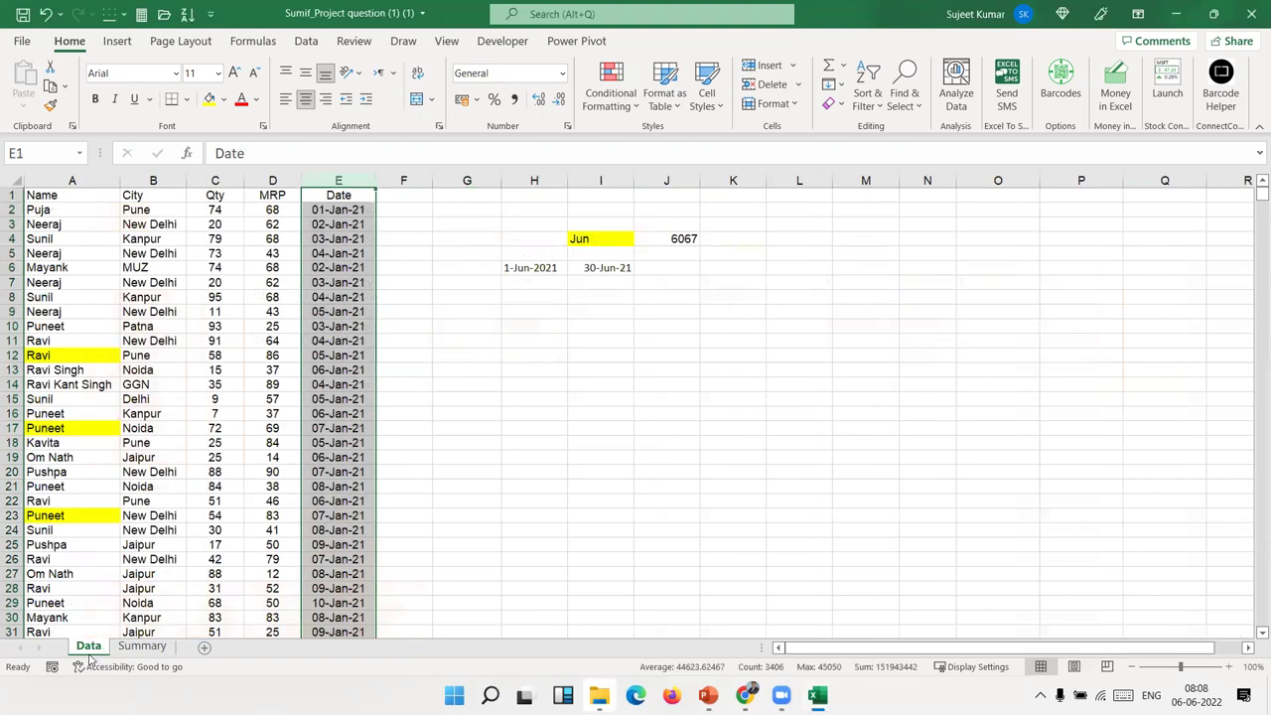
# Copy the Name–MRP range A1:D24 into a new worksheet.
pyautogui.press('Left')
pyautogui.press('Left')
pyautogui.press('Left')
pyautogui.press('Left')
pyautogui.hotkey('shift', 'Right')
pyautogui.hotkey('shift', 'Right')
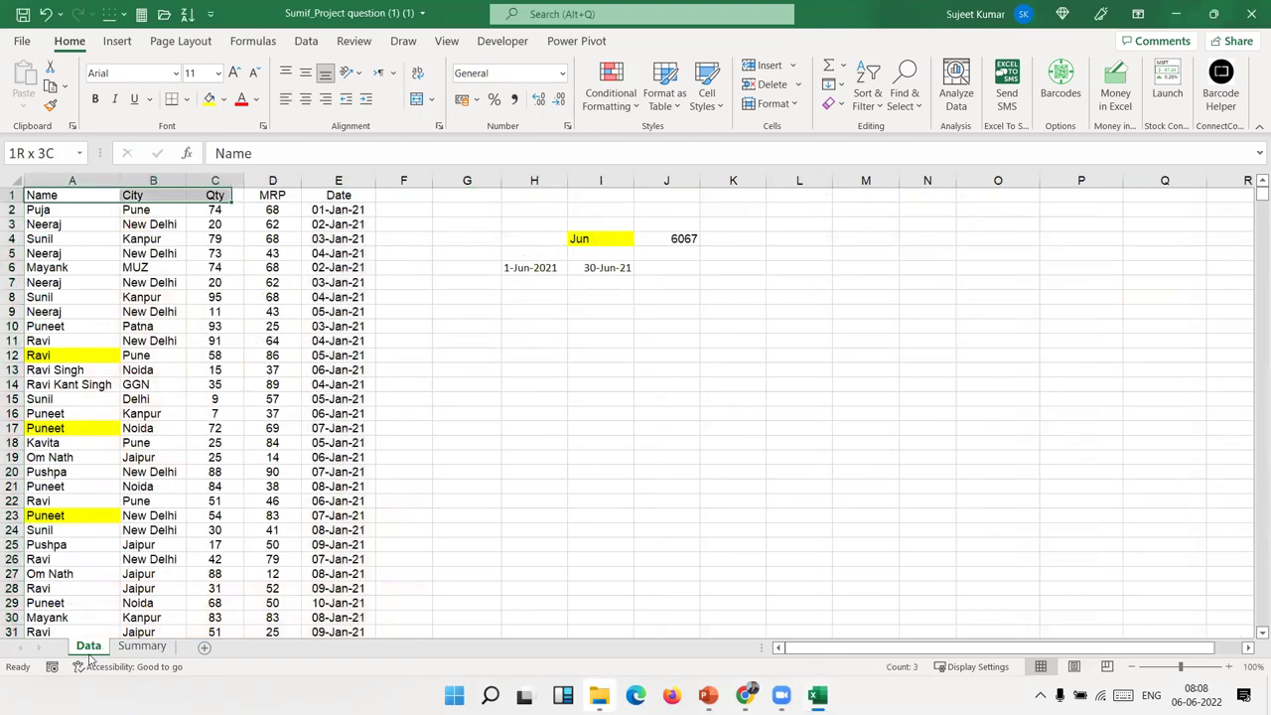
pyautogui.hotkey('shift', 'Right')
pyautogui.hotkey('shift', 'Down')
pyautogui.hotkey('shift', 'Down')
pyautogui.hotkey('shift', 'Down')
pyautogui.hotkey('shift', 'Down')
pyautogui.hotkey('shift', 'Down')
pyautogui.hotkey('shift', 'Down')
pyautogui.hotkey('shift', 'Down')
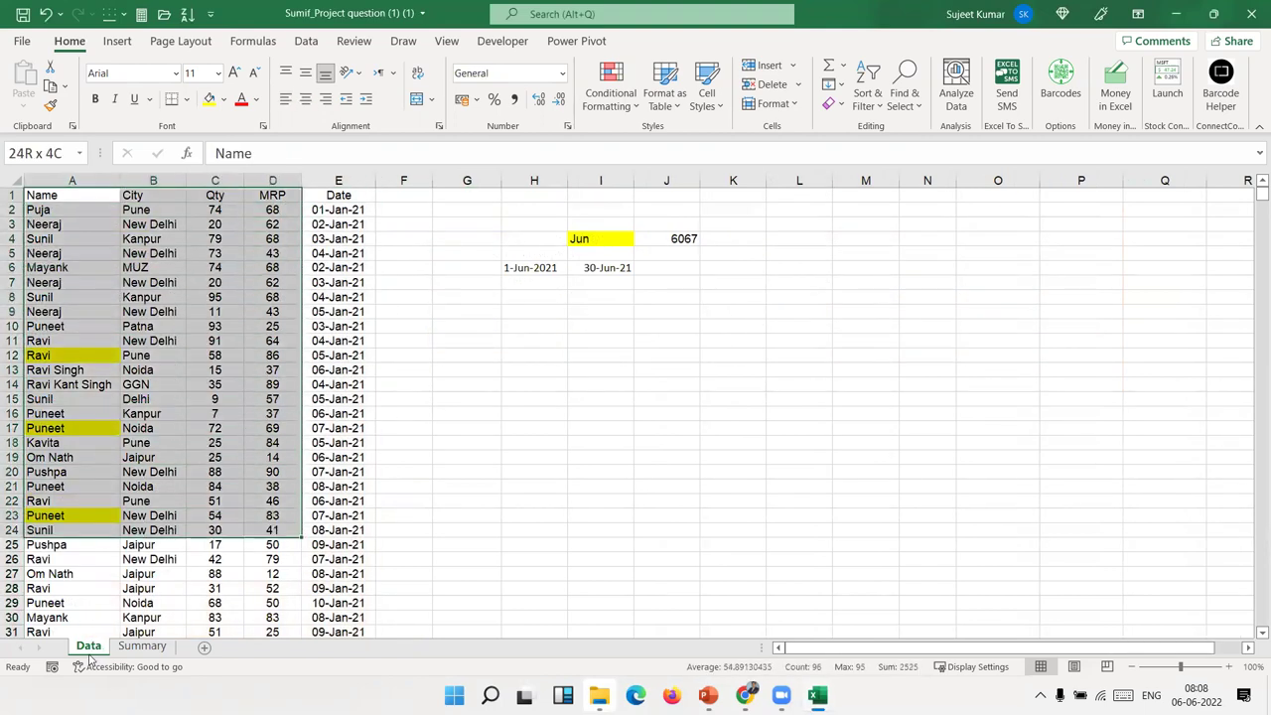
pyautogui.hotkey('ctrl', 'c')
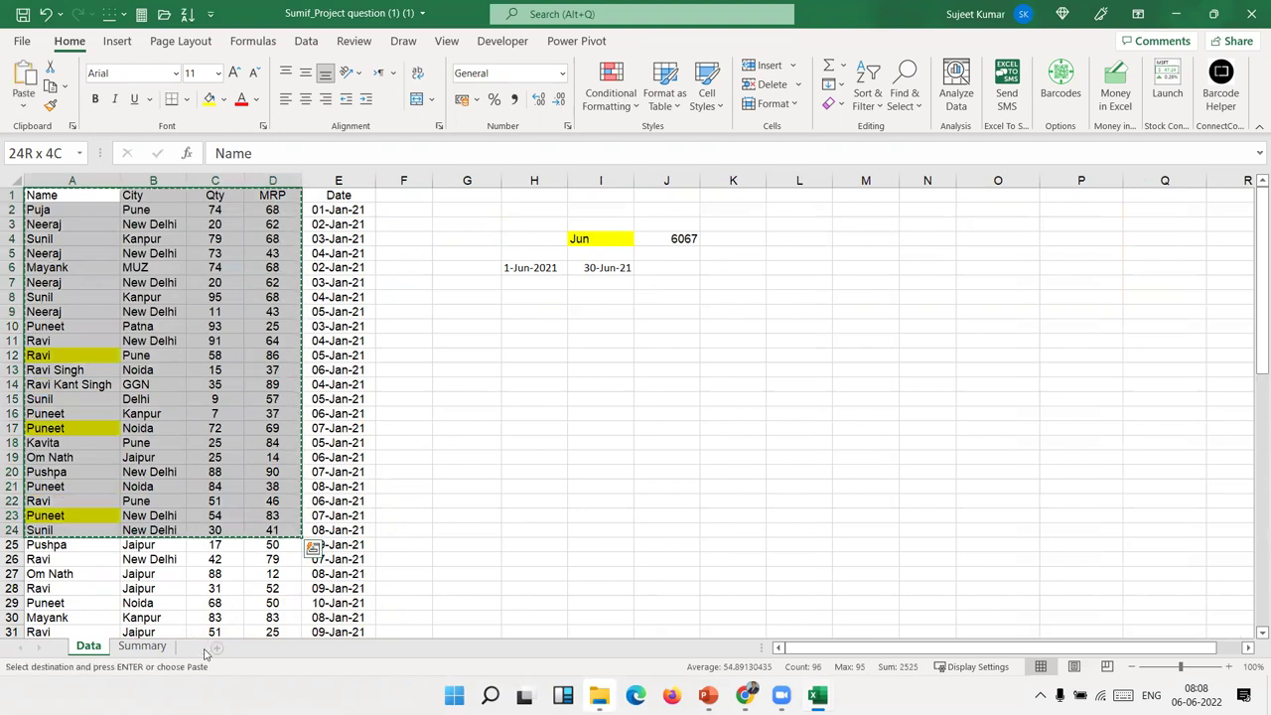
pyautogui.click(203, 646)
pyautogui.hotkey('ctrl', 'v')
pyautogui.click(338, 317)
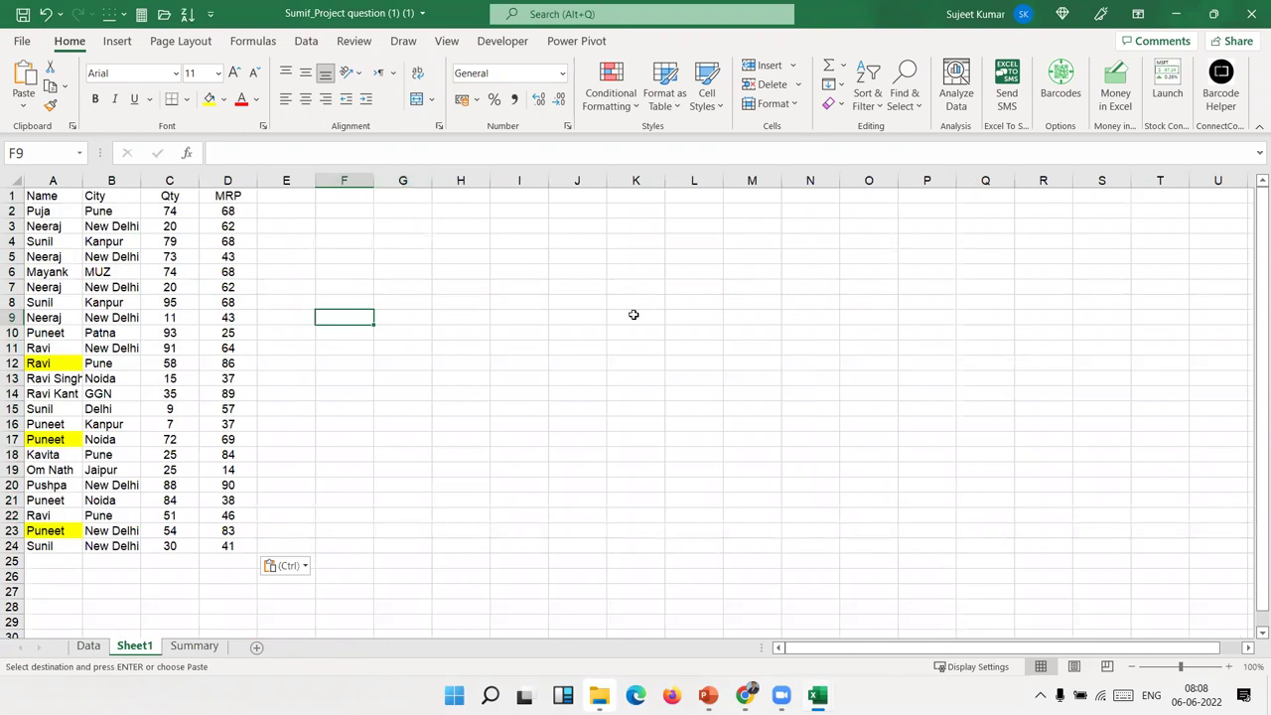
# Copy the Name, City, Qty and MRP headers into G3:J3.
pyautogui.click(482, 227)
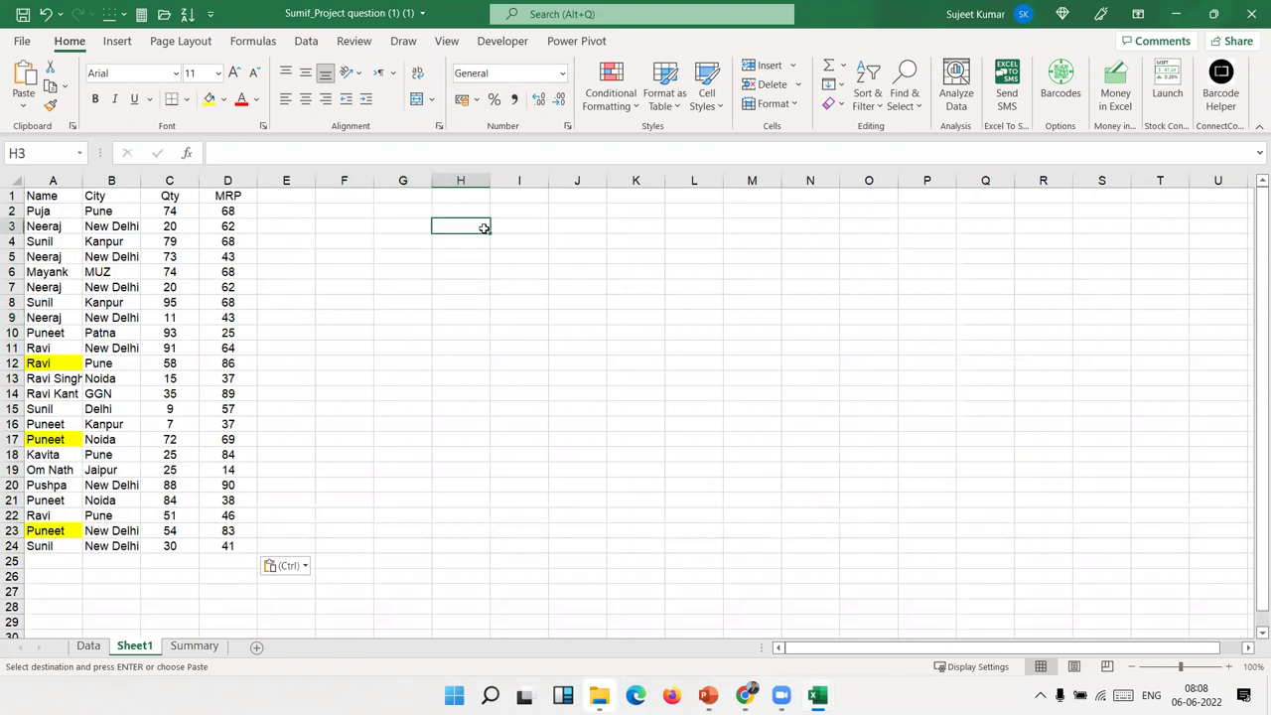
pyautogui.click(40, 210)
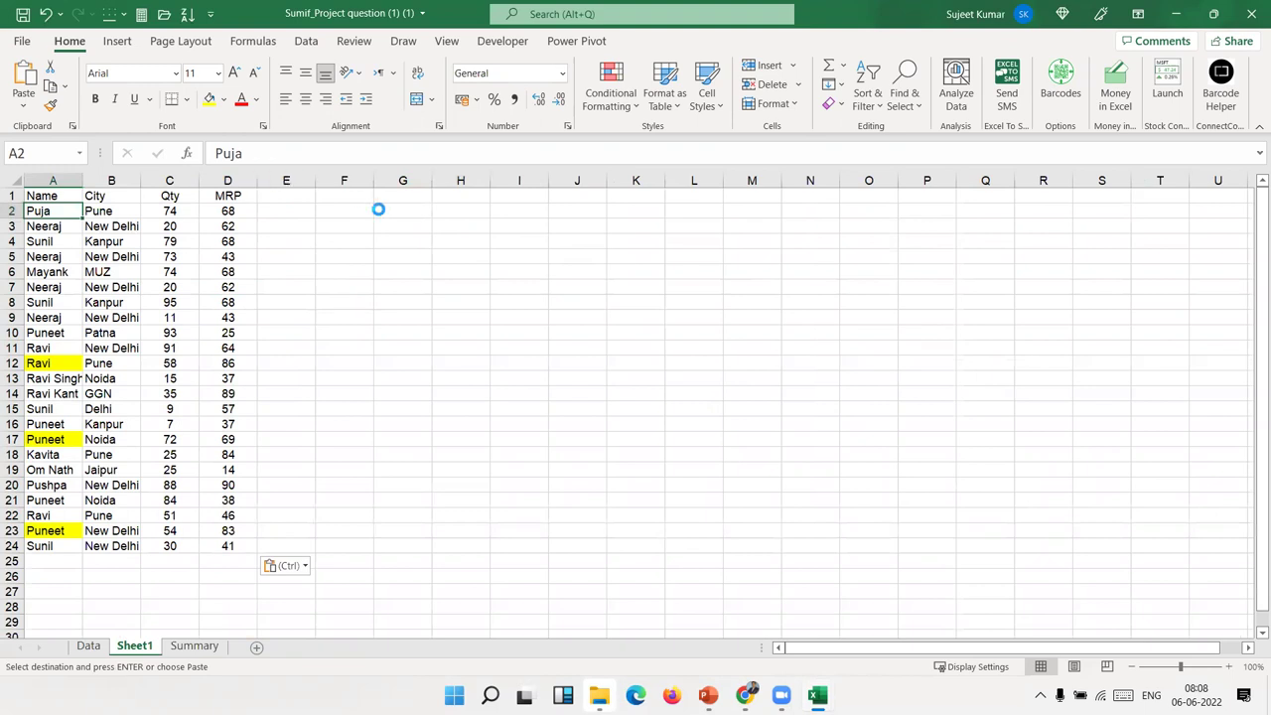
pyautogui.hotkey('ctrl', 'c')
pyautogui.click(403, 225)
pyautogui.hotkey('ctrl', 'v')
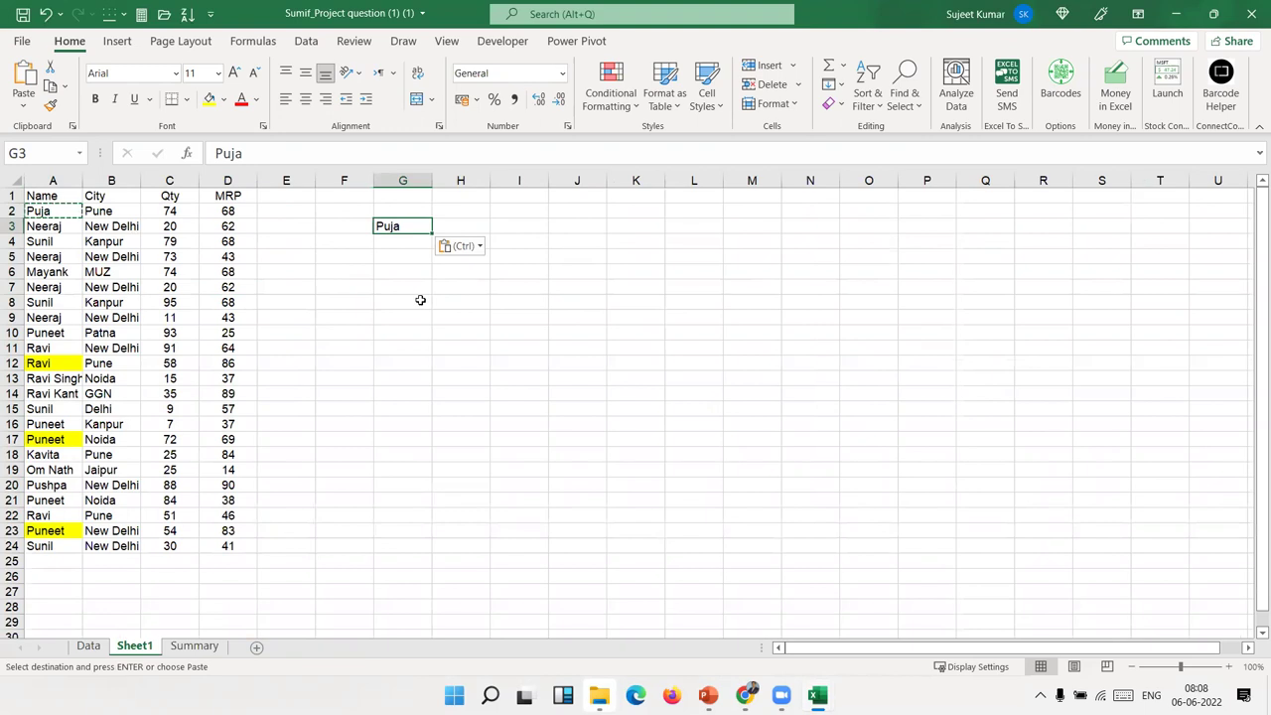
pyautogui.moveTo(56, 197); pyautogui.dragTo(227, 195)
pyautogui.hotkey('ctrl', 'c')
pyautogui.click(400, 226)
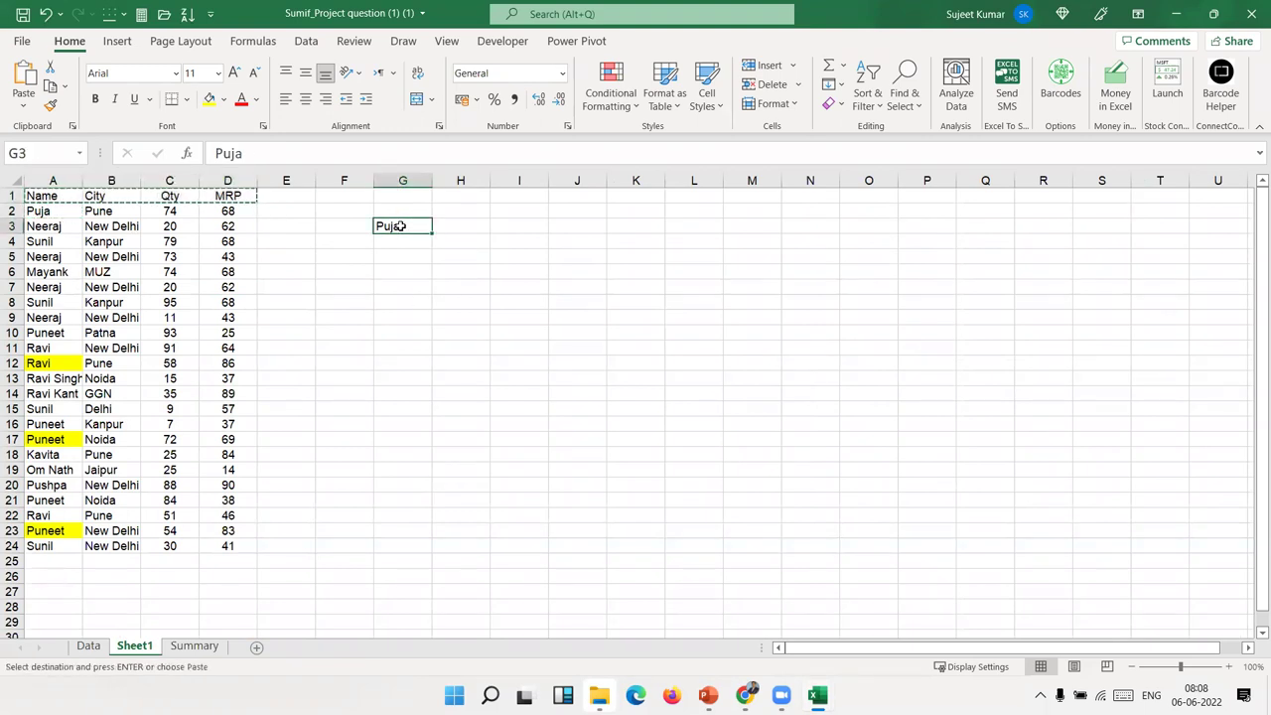
pyautogui.hotkey('ctrl', 'v')
pyautogui.press('Escape')
# Add the criteria row Puja in G4 with >50 under MRP in J4.
pyautogui.click(78, 214)
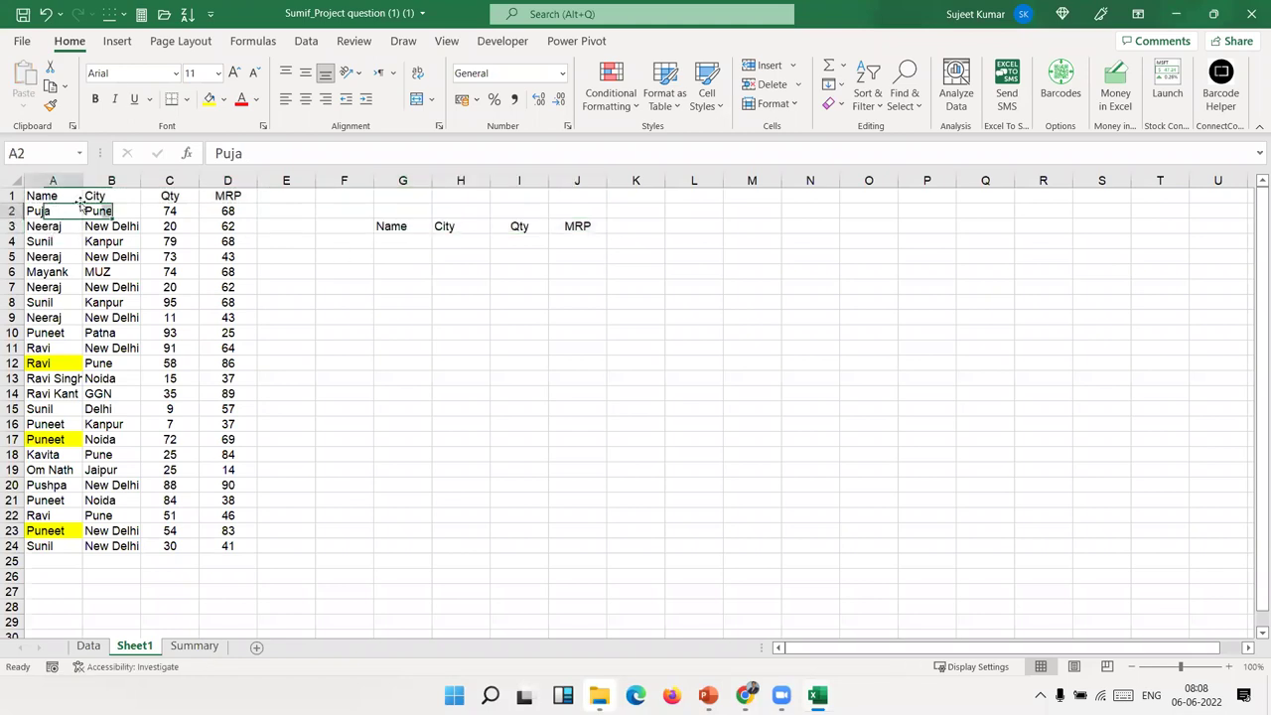
pyautogui.hotkey('ctrl', 'c')
pyautogui.click(399, 243)
pyautogui.hotkey('ctrl', 'v')
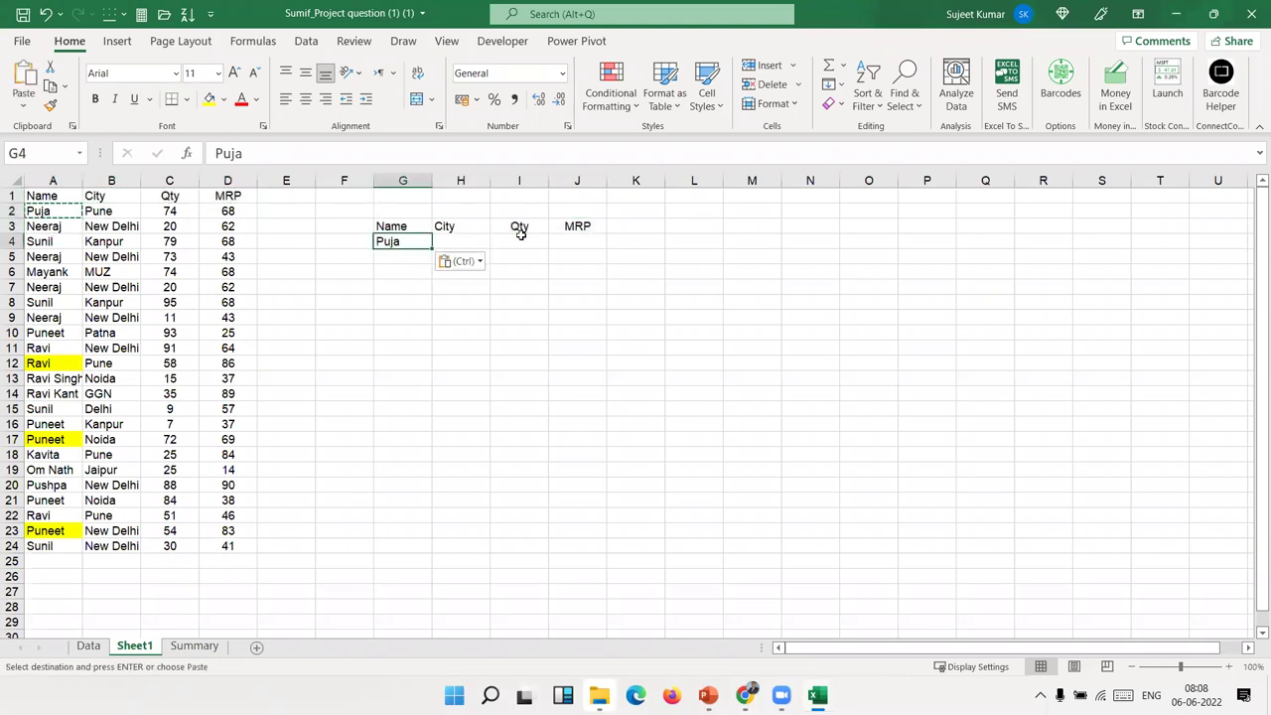
pyautogui.click(577, 241)
pyautogui.write('>50')
pyautogui.click(524, 301)
# Add Neeraj in G5 with a <80 Qty criterion in I5.
pyautogui.click(53, 318)
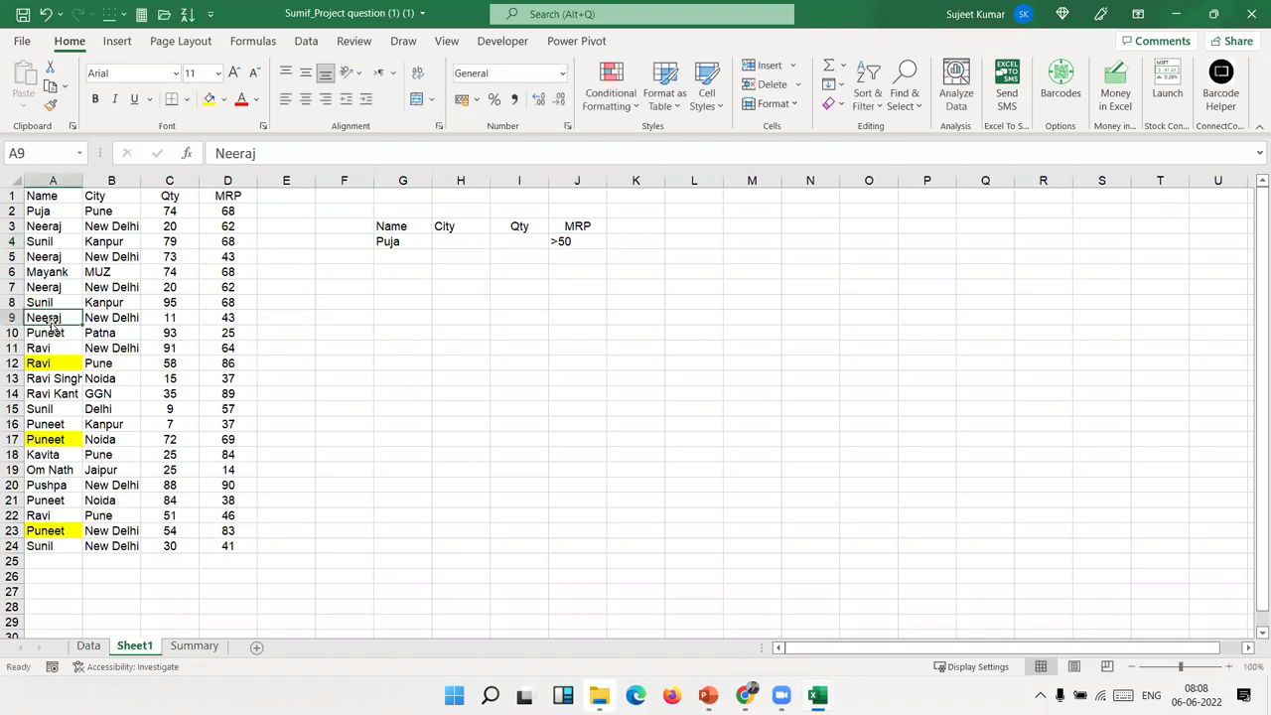
pyautogui.hotkey('ctrl', 'c')
pyautogui.click(408, 267)
pyautogui.click(406, 255)
pyautogui.hotkey('ctrl', 'v')
pyautogui.click(609, 257)
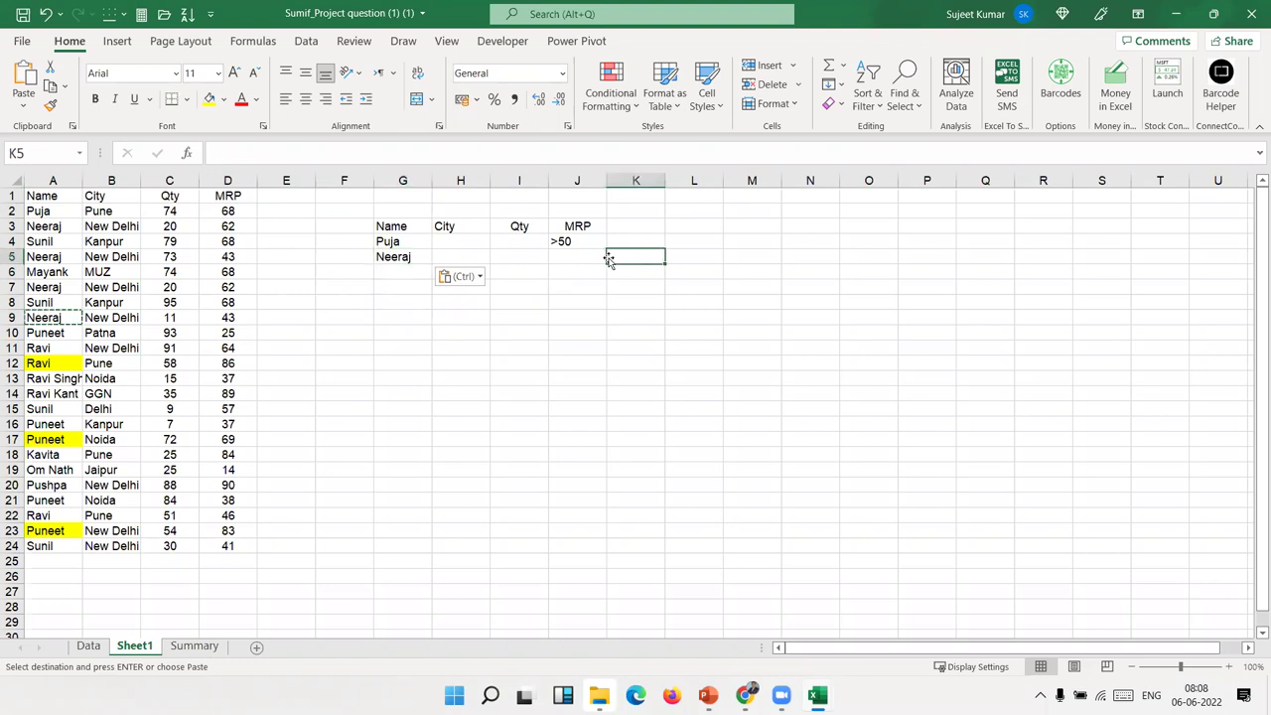
pyautogui.press('Left')
pyautogui.write('<')
pyautogui.press('Escape')
pyautogui.press('Left')
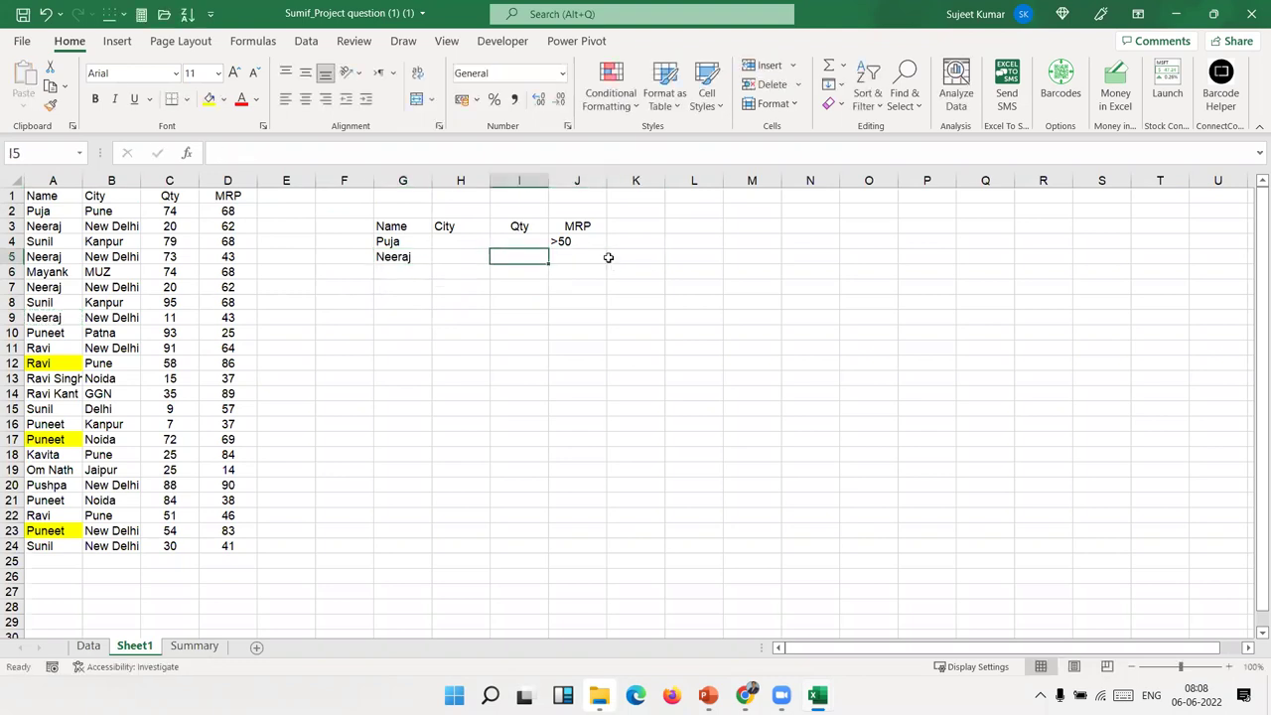
pyautogui.write('<80')
pyautogui.press('Return')
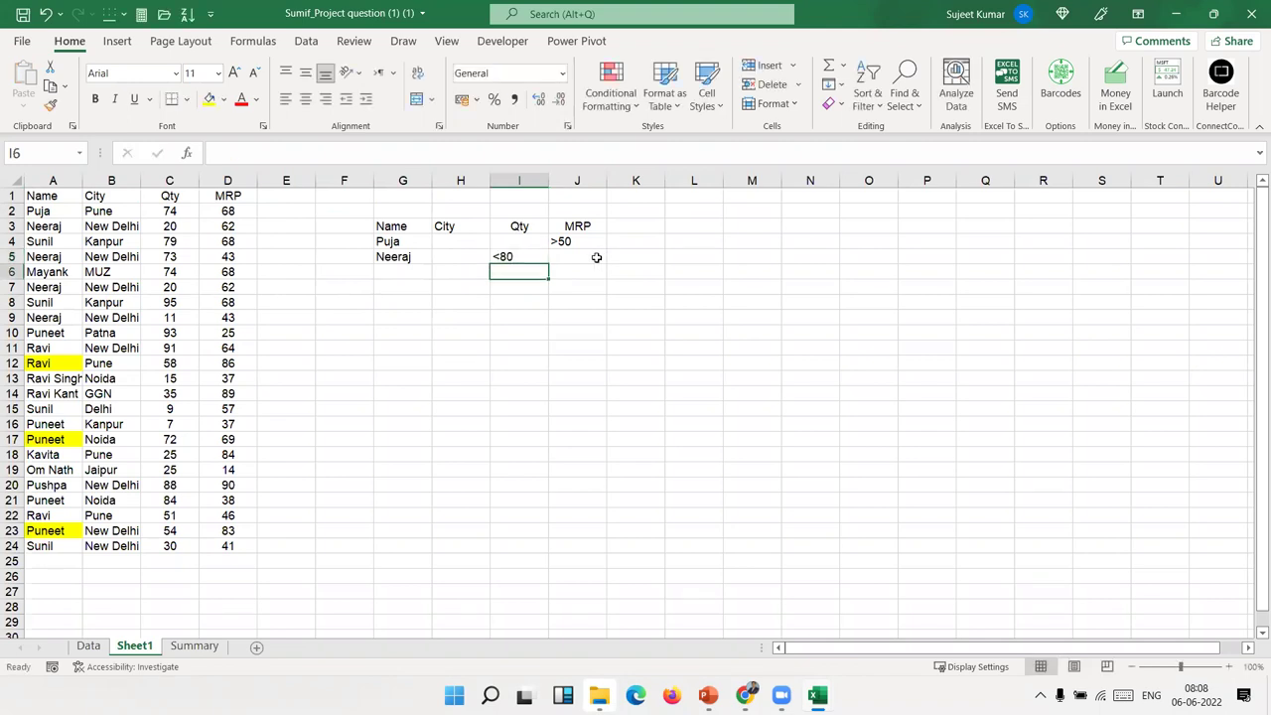
# Put Sunil in G6 and the city GGN in H7.
pyautogui.click(52, 303)
pyautogui.hotkey('ctrl', 'c')
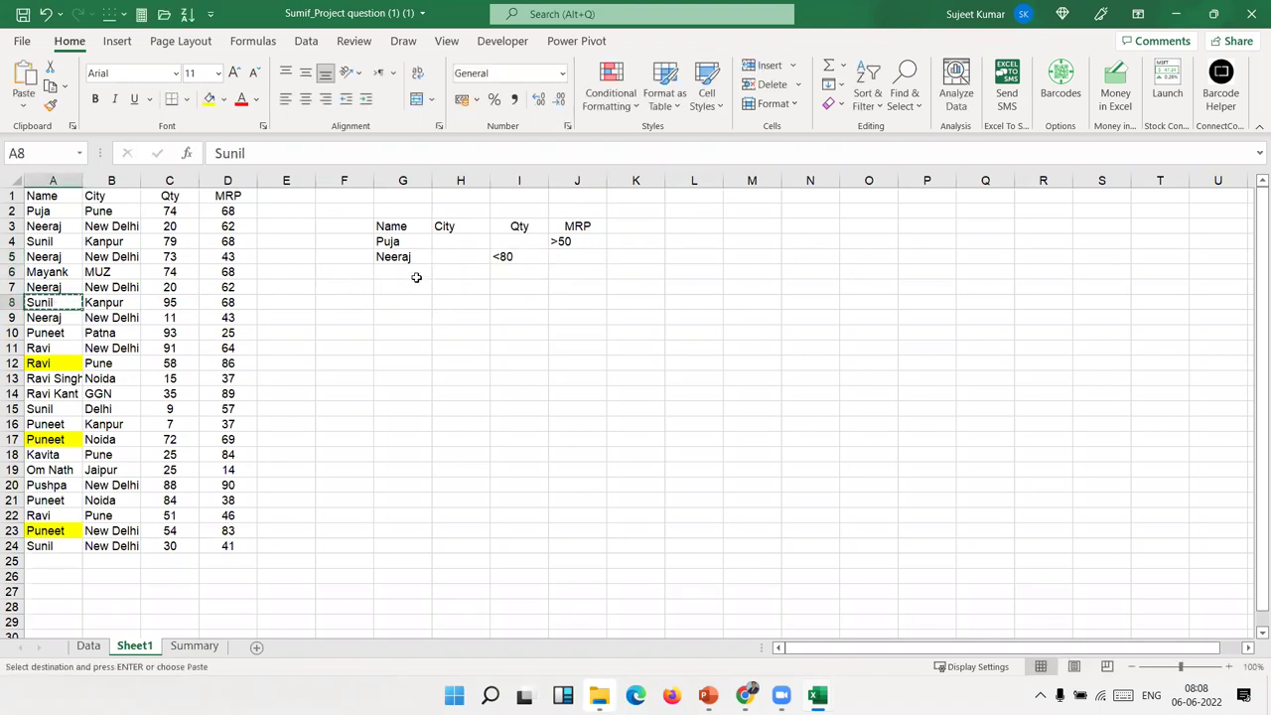
pyautogui.click(414, 273)
pyautogui.hotkey('ctrl', 'v')
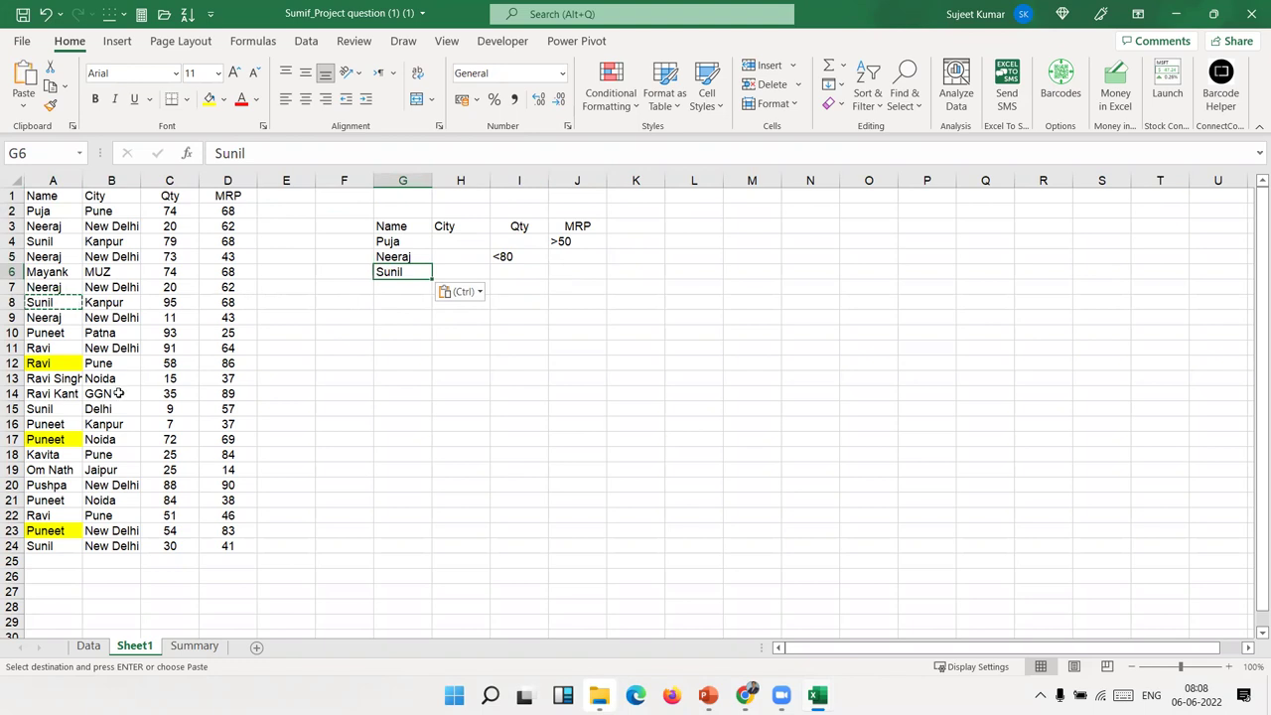
pyautogui.click(118, 393)
pyautogui.hotkey('ctrl', 'c')
pyautogui.click(471, 294)
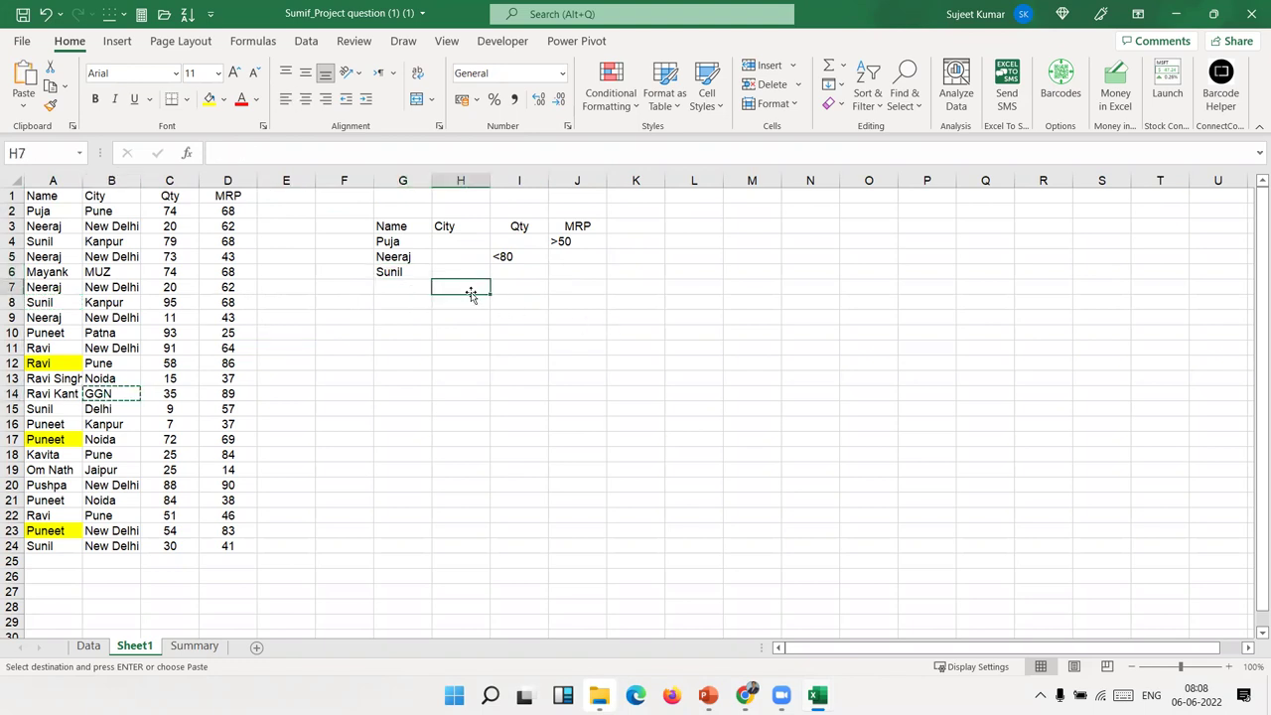
pyautogui.hotkey('ctrl', 'v')
# Type the label Total in H10.
pyautogui.click(397, 289)
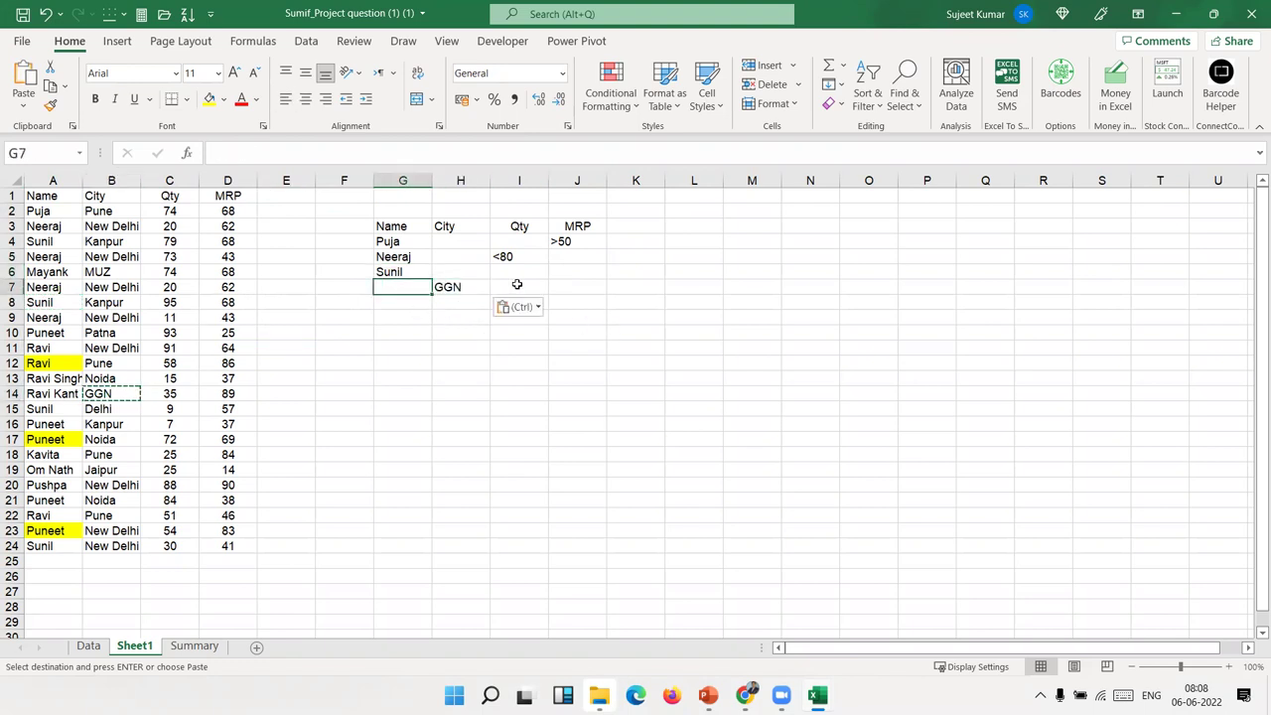
pyautogui.click(441, 326)
pyautogui.write('Total')
# Start =DSUM( in I10 using the =dsum autocomplete suggestion.
pyautogui.click(582, 333)
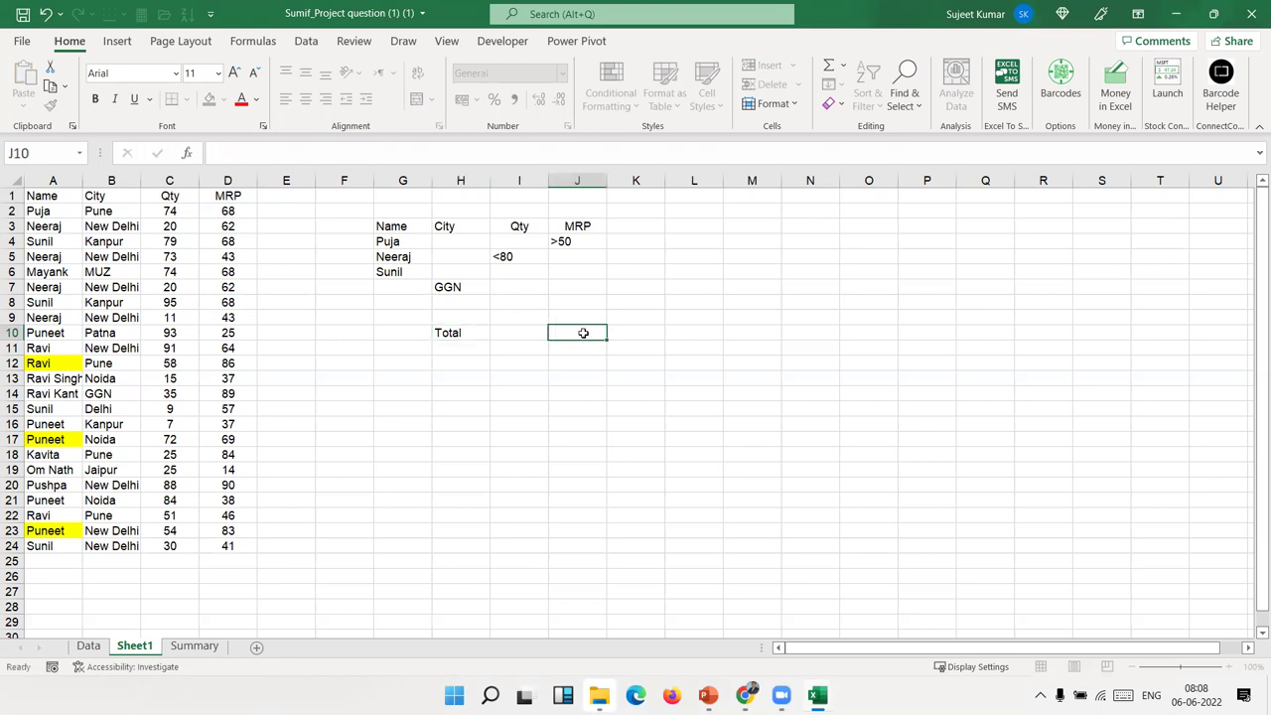
pyautogui.click(631, 243)
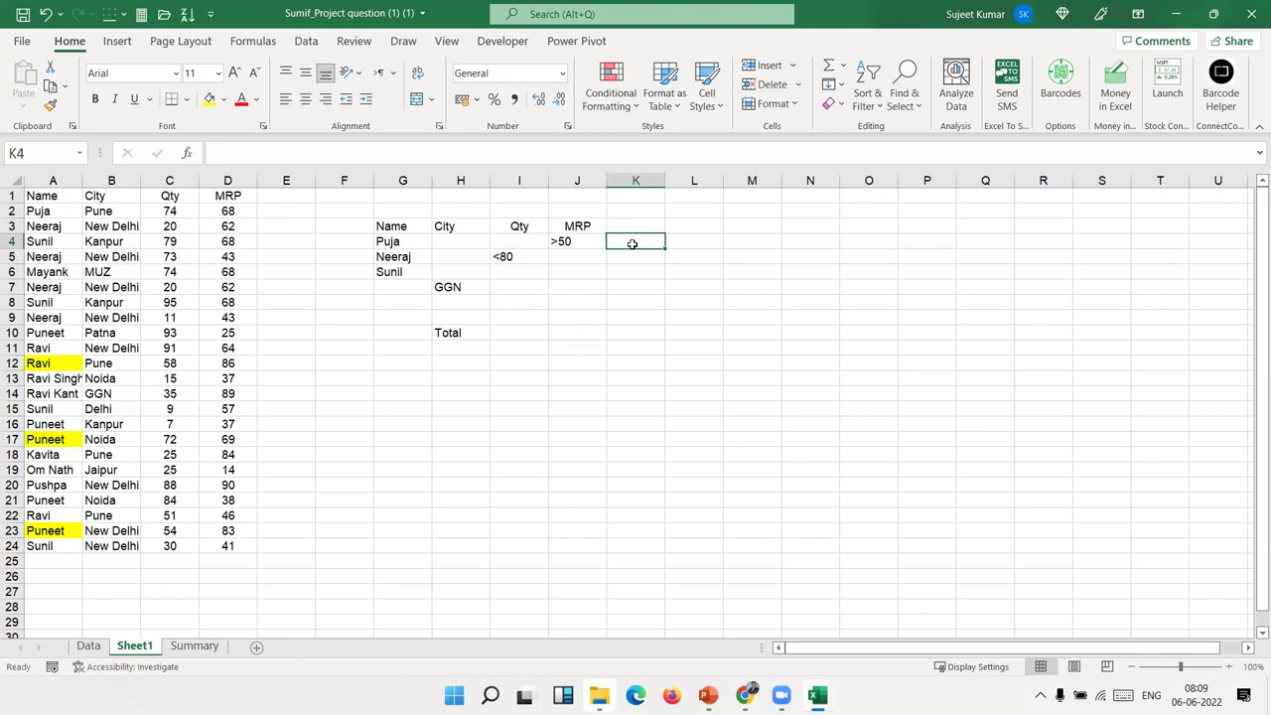
pyautogui.click(521, 243)
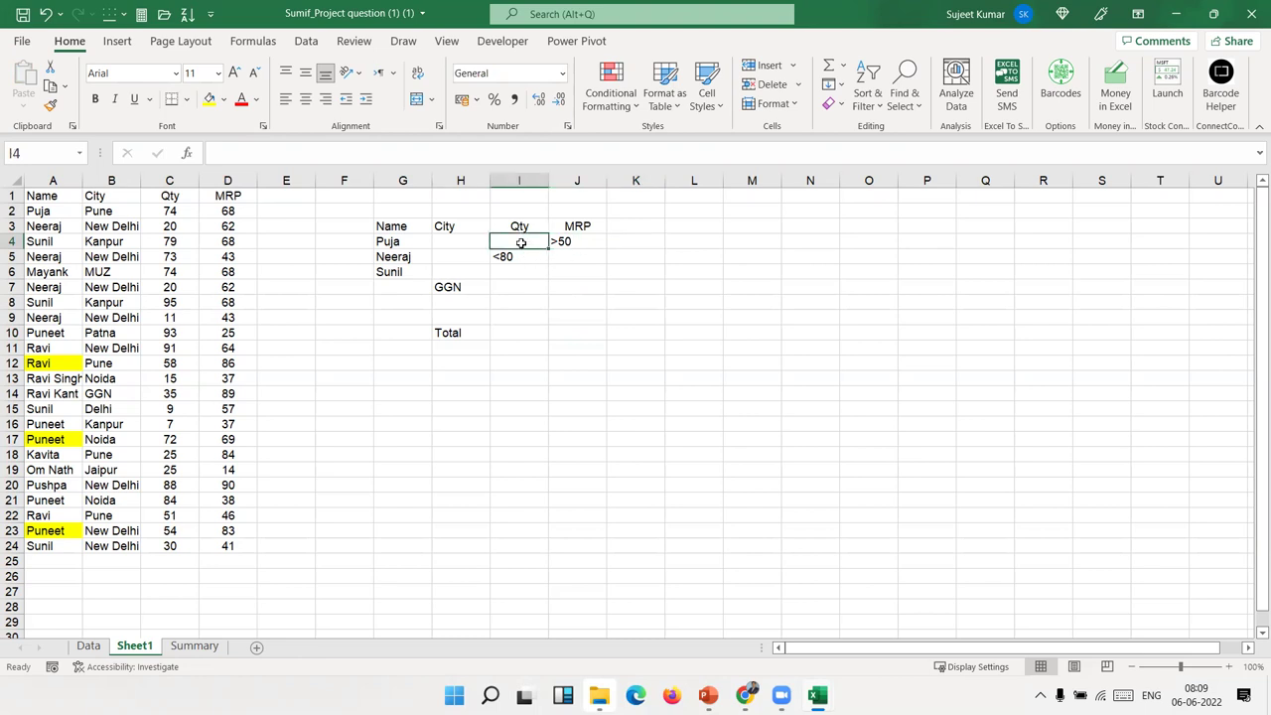
pyautogui.click(617, 244)
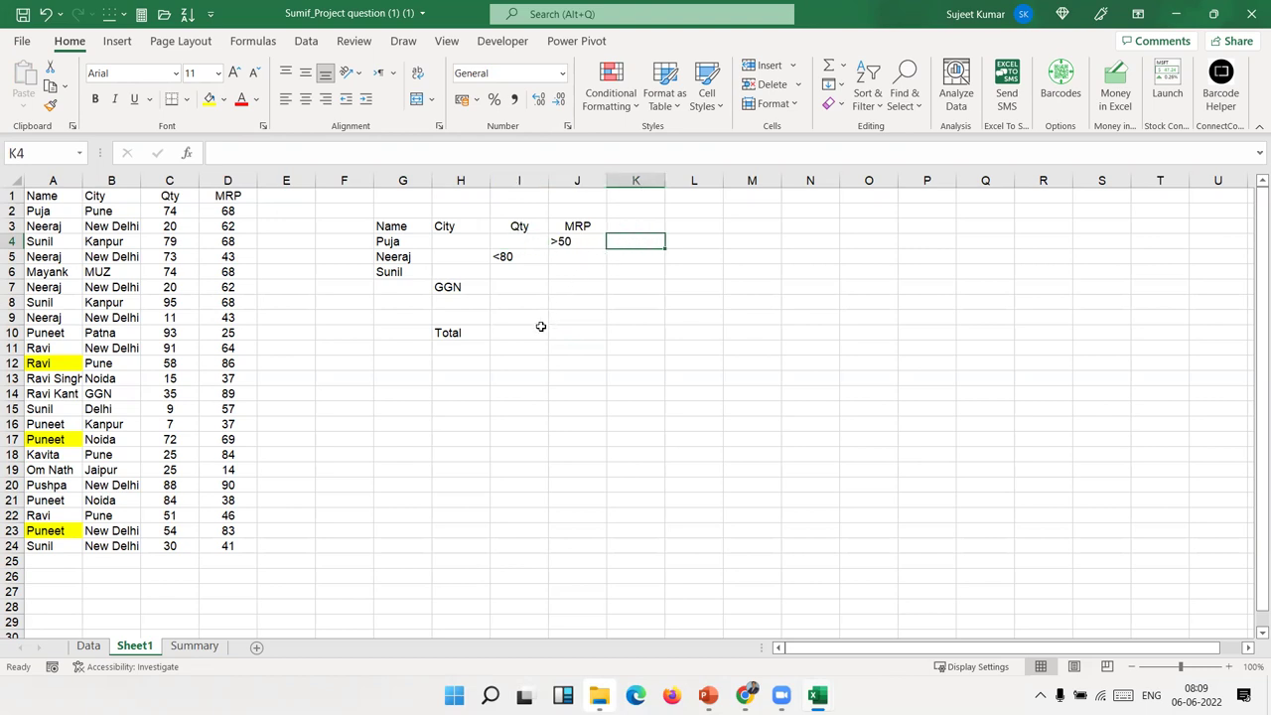
pyautogui.click(534, 335)
pyautogui.write('=dsum')
pyautogui.press('Tab')
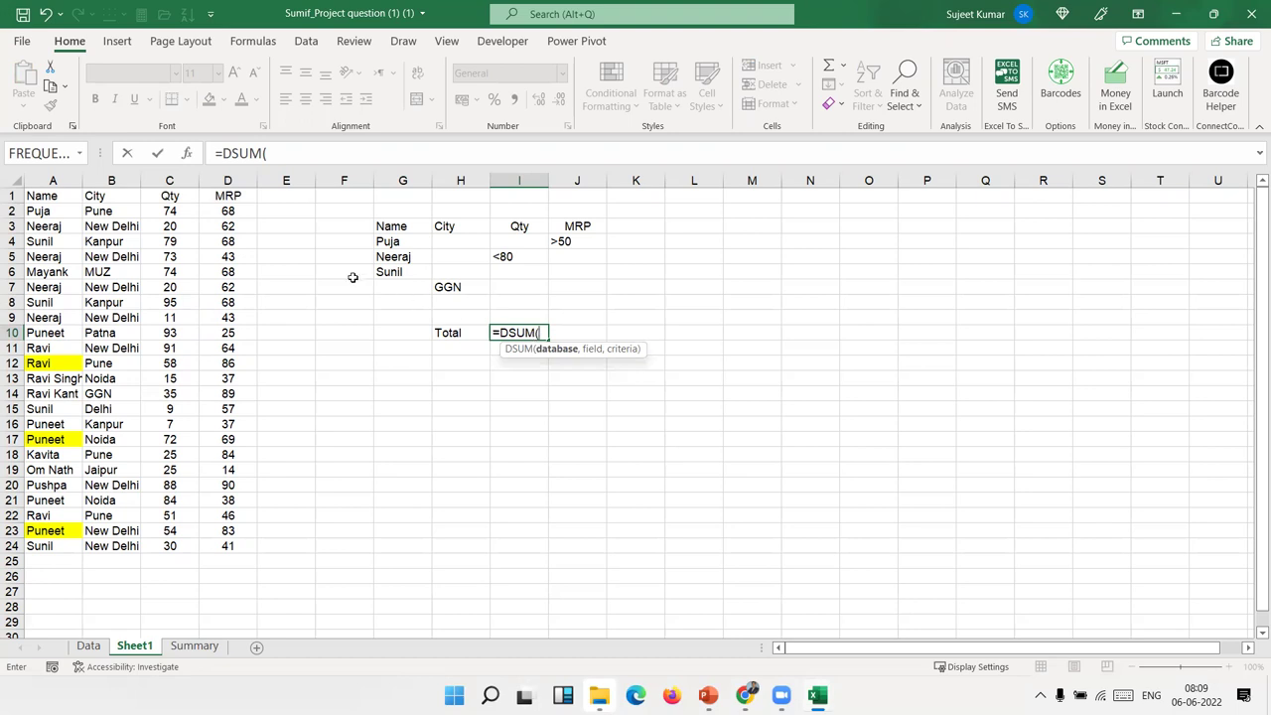
# Complete =DSUM(A1:D24,C1,G3:J6) in I10, returning a Qty total of 411.
pyautogui.click(60, 201)
pyautogui.hotkey('ctrl', 'shift', 'Right')
pyautogui.hotkey('ctrl', 'shift', 'Down')
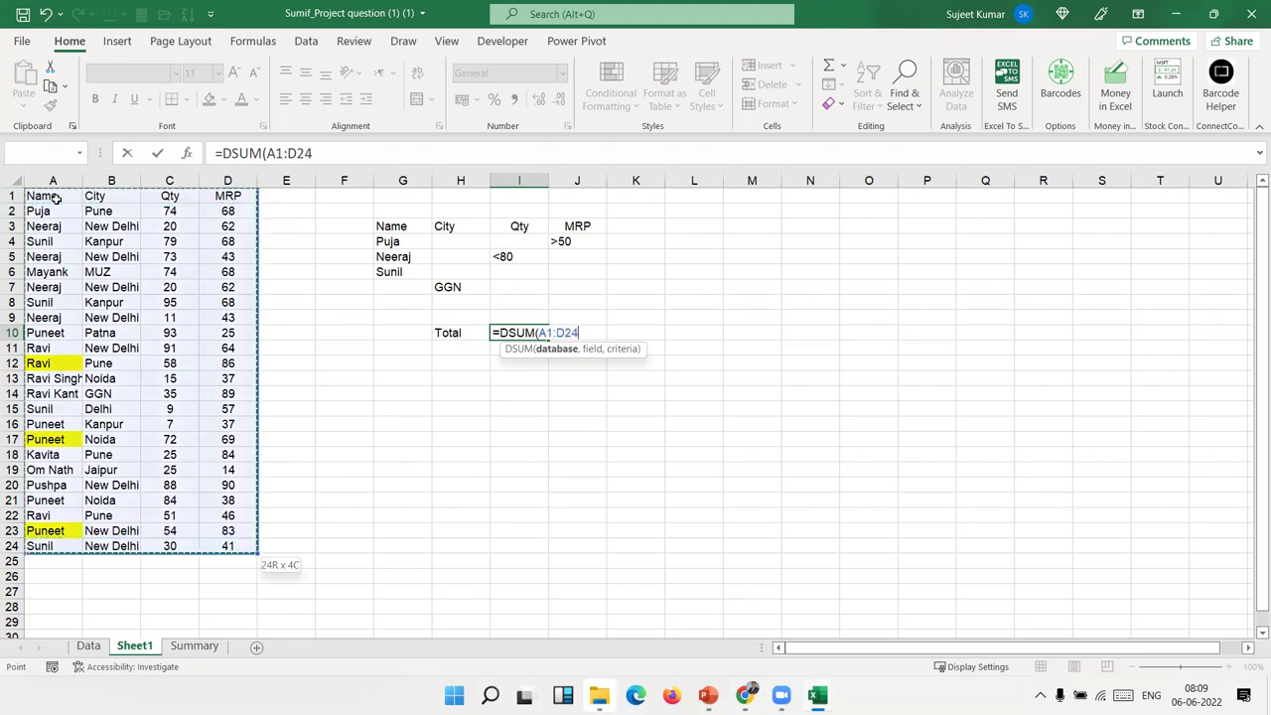
pyautogui.write(',')
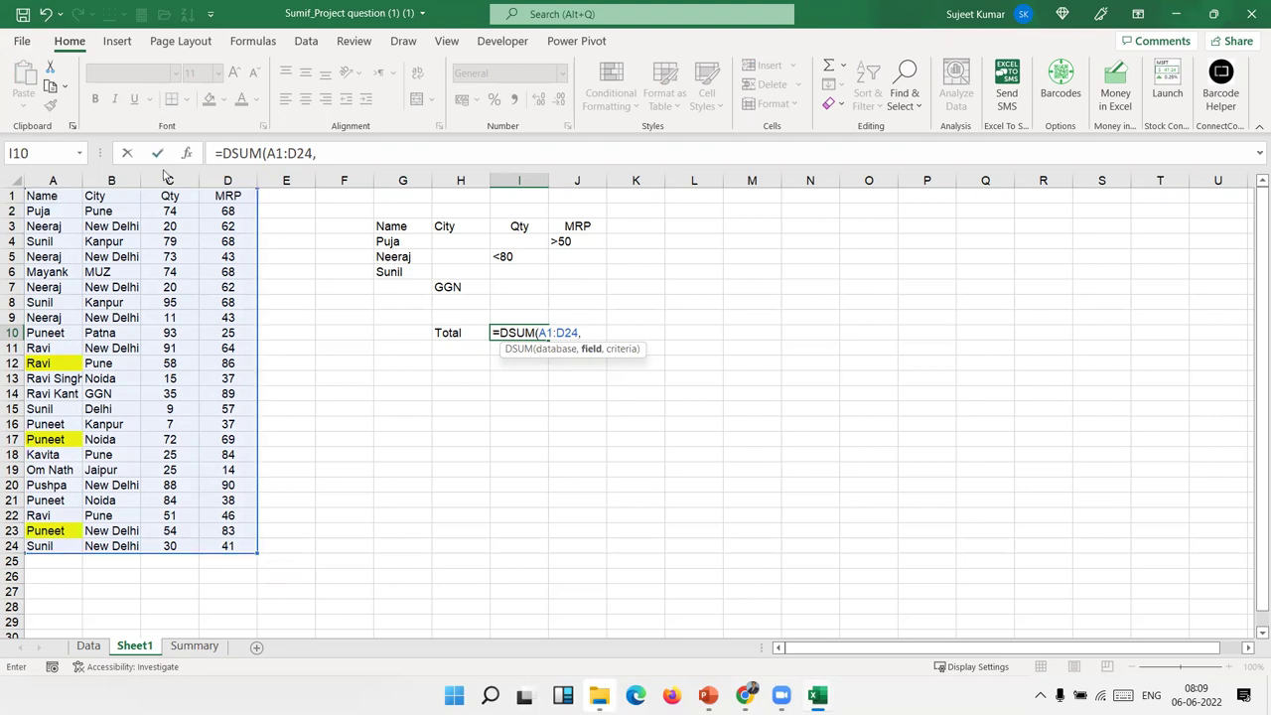
pyautogui.click(168, 194)
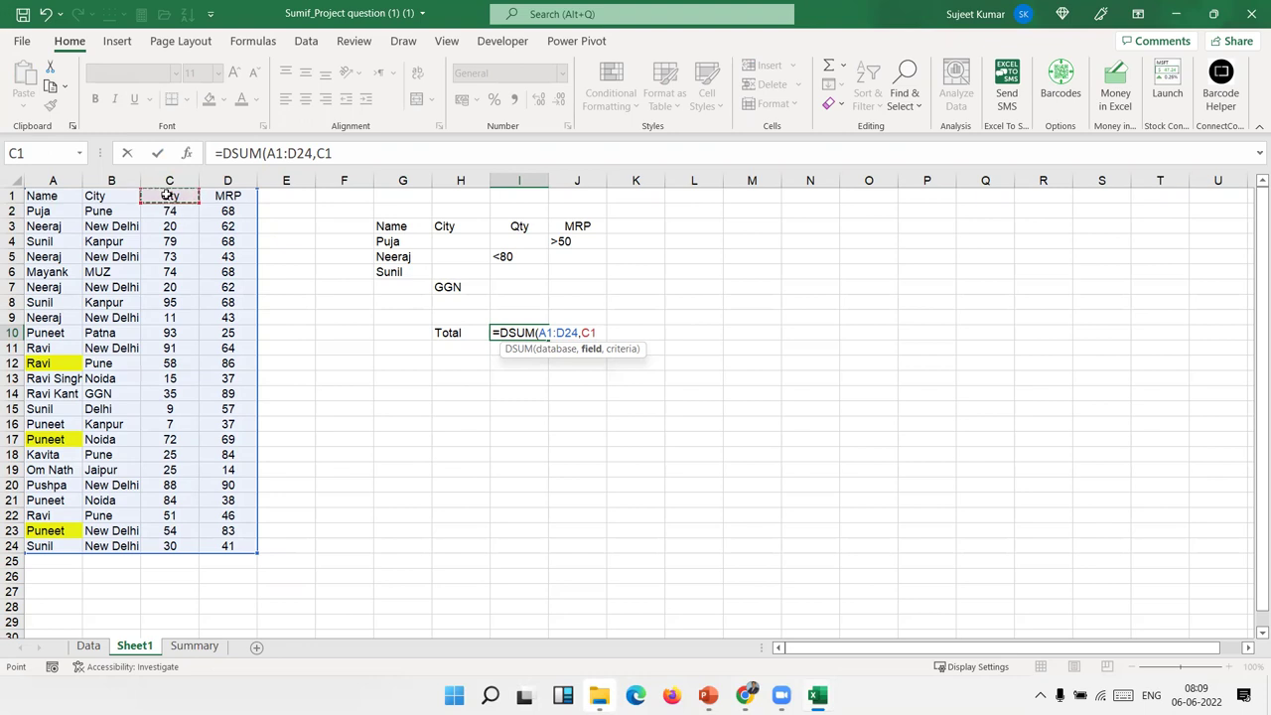
pyautogui.write(',')
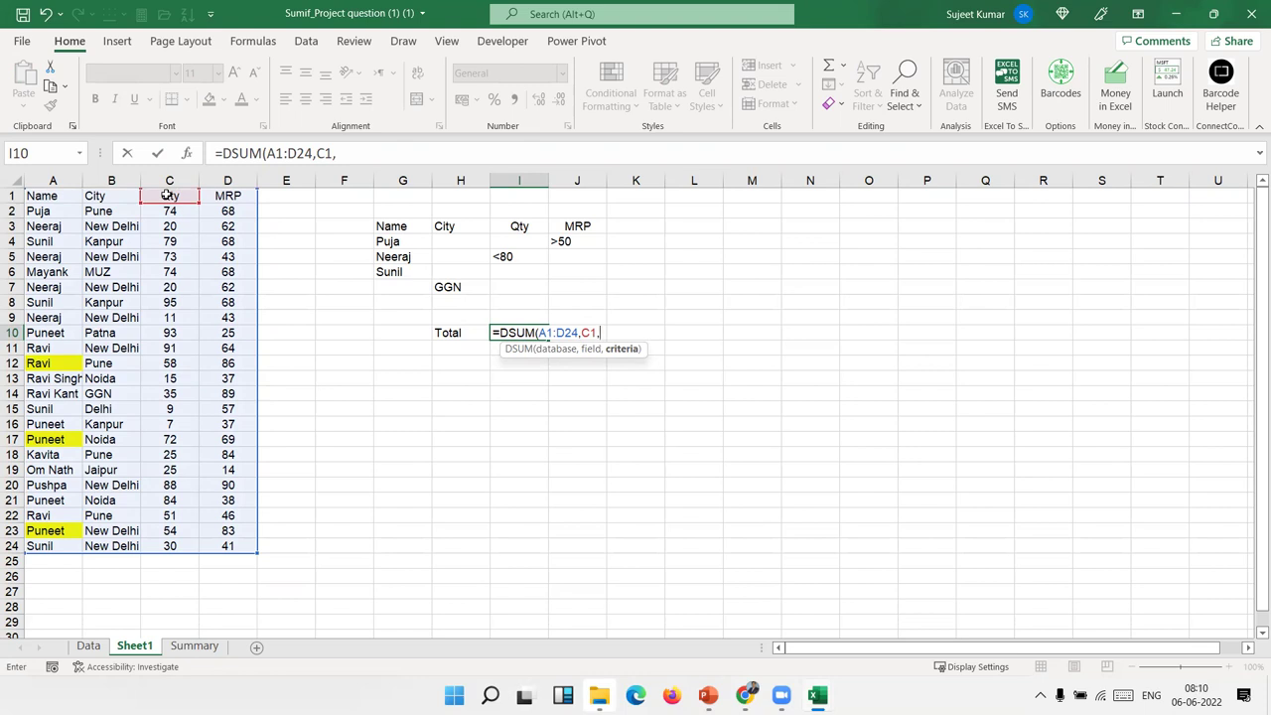
pyautogui.moveTo(389, 224)
pyautogui.mouseDown()
pyautogui.moveTo(483, 224)
pyautogui.moveTo(569, 270)
pyautogui.mouseUp()
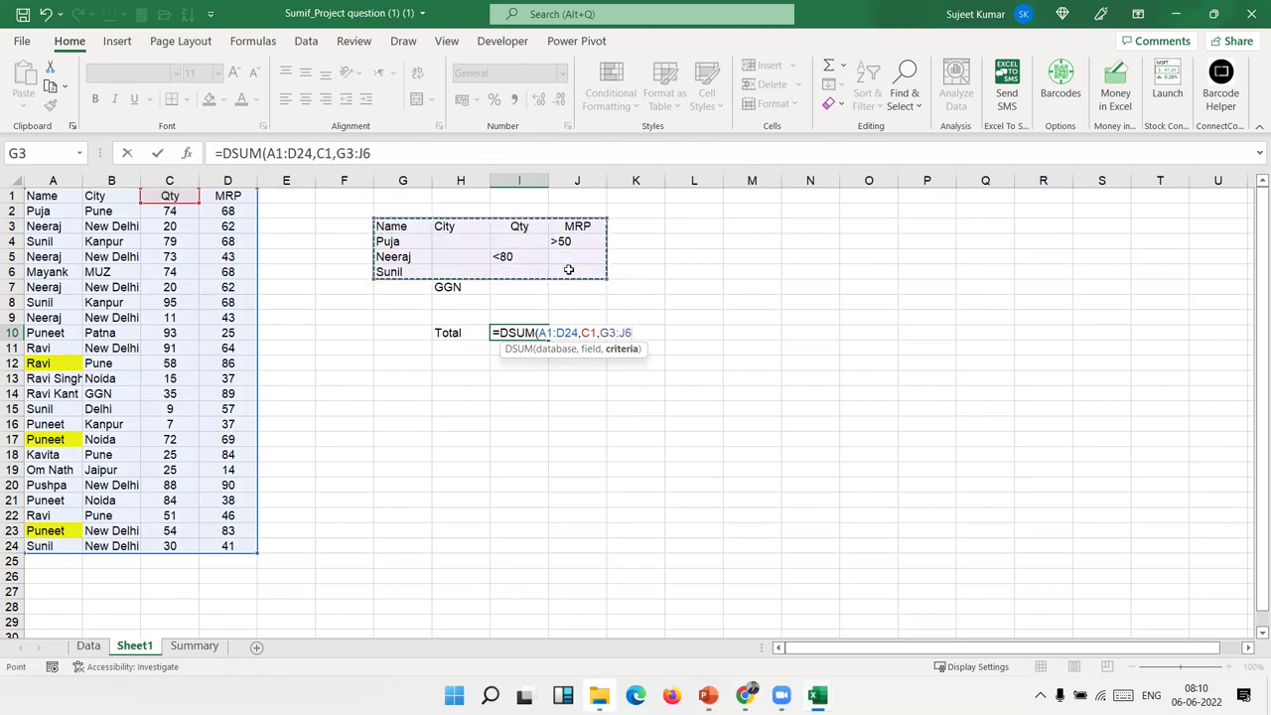
pyautogui.press('Return')
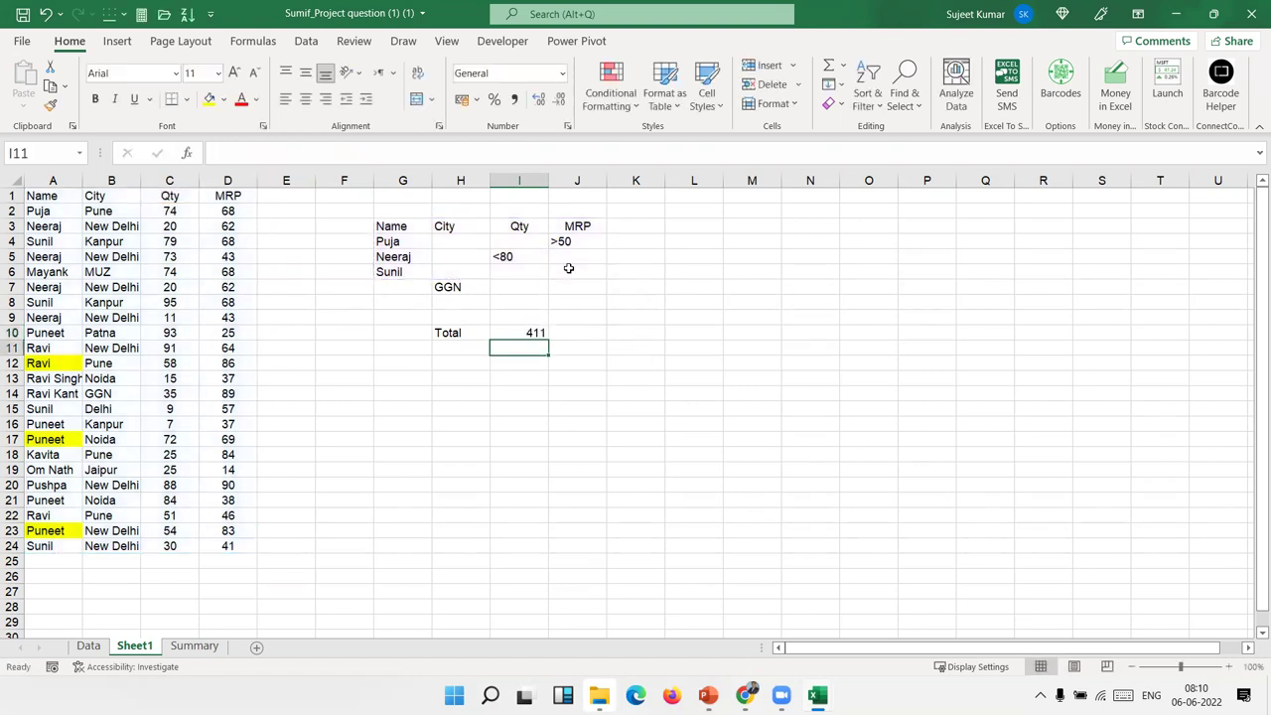
# Review the I10 criteria rows, then begin typing =dav in J10.
pyautogui.press('Up')
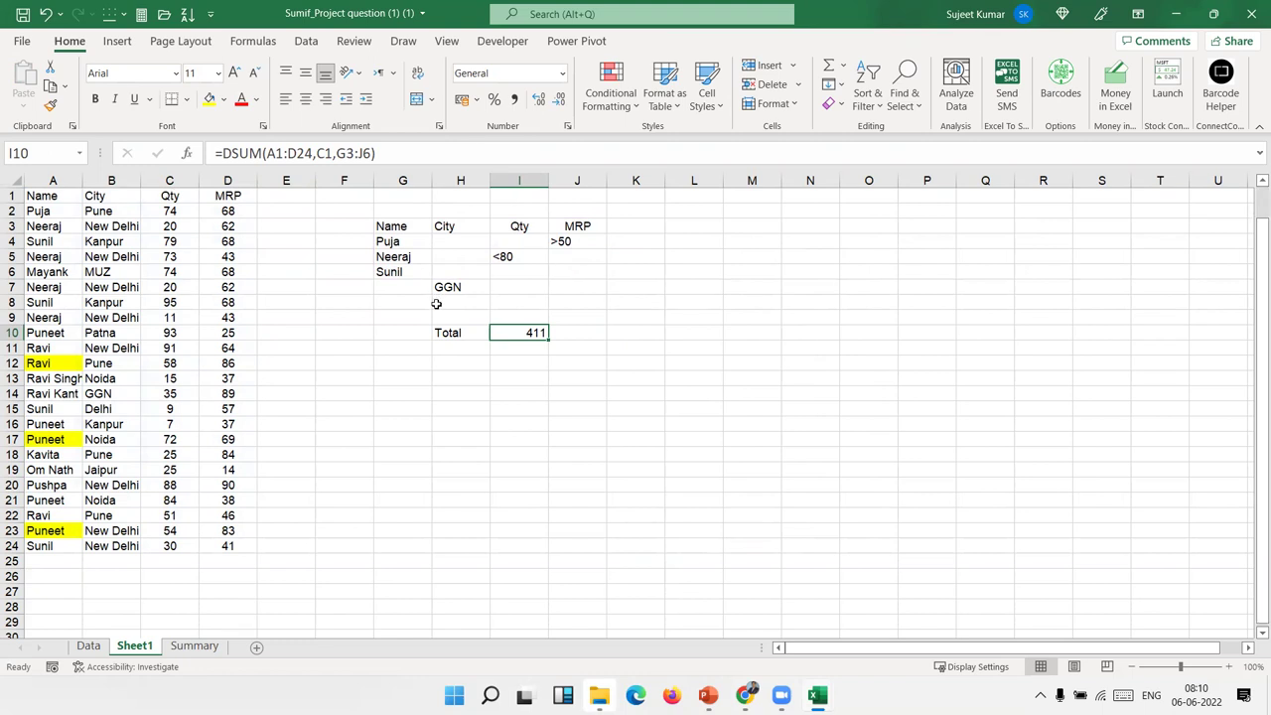
pyautogui.moveTo(404, 241)
pyautogui.mouseDown()
pyautogui.moveTo(599, 259)
pyautogui.moveTo(599, 274)
pyautogui.mouseUp()
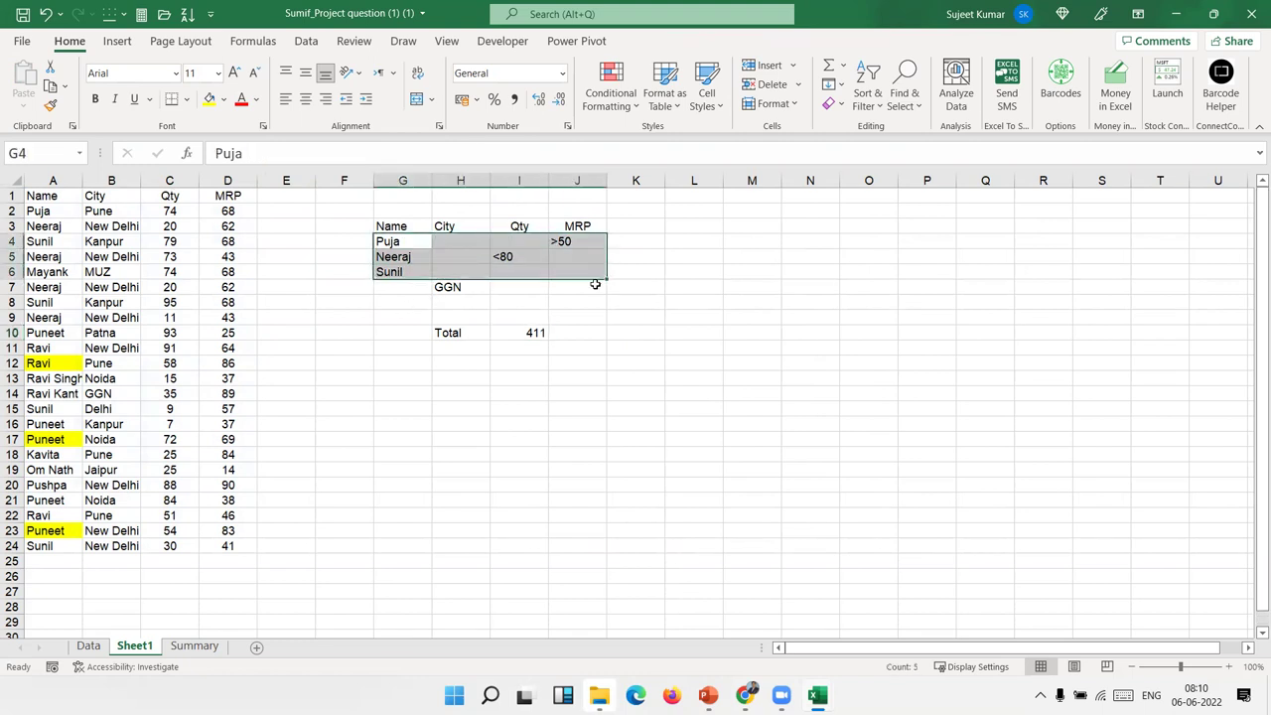
pyautogui.click(584, 332)
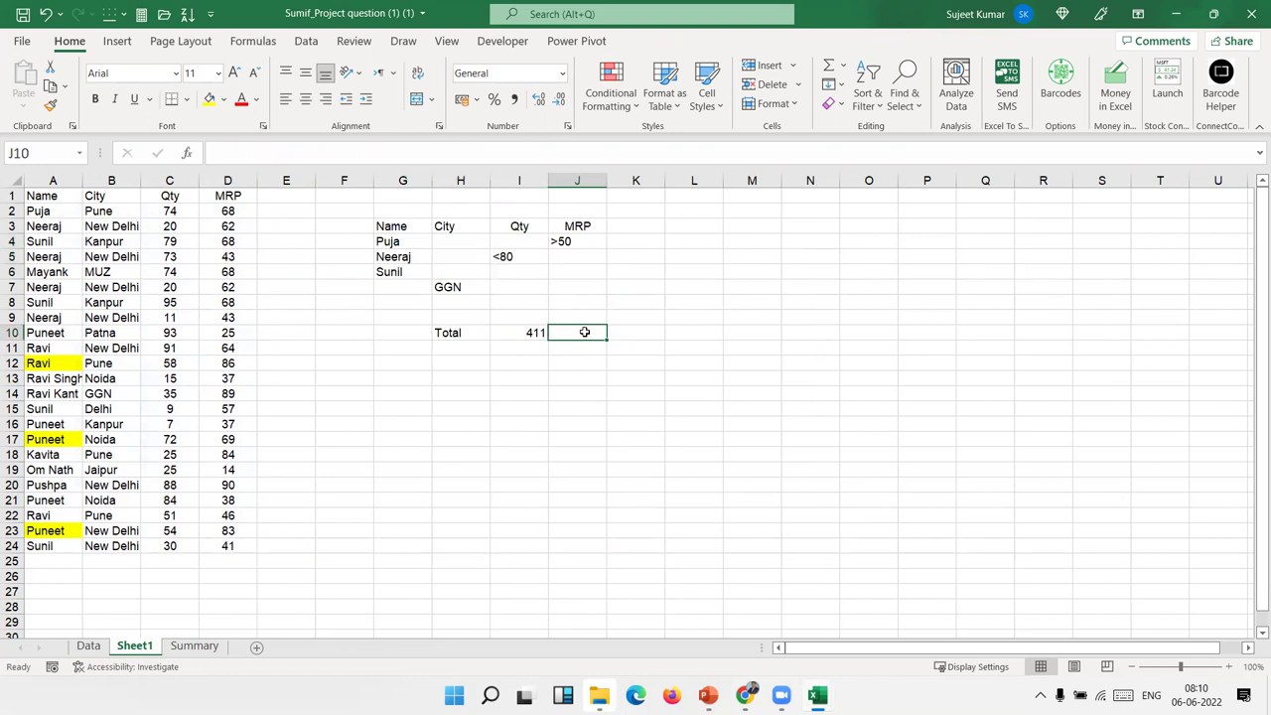
pyautogui.write('=ds')
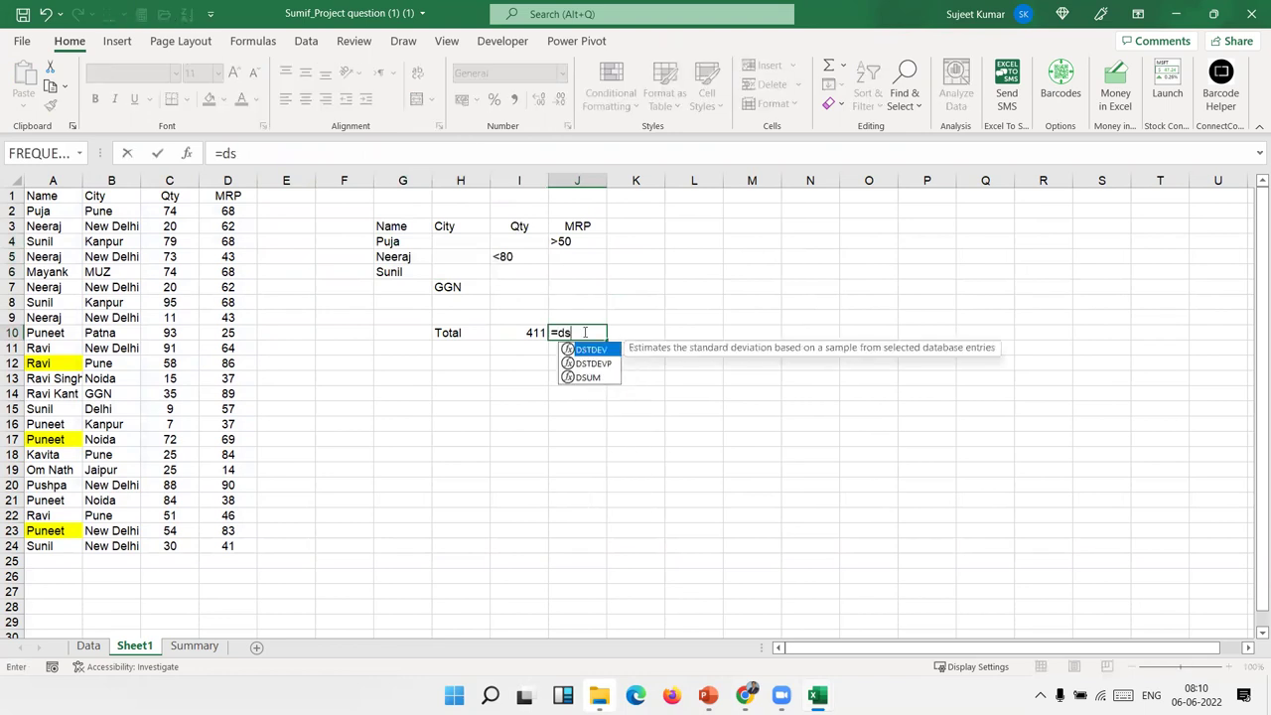
pyautogui.press('BackSpace')
pyautogui.write('av')
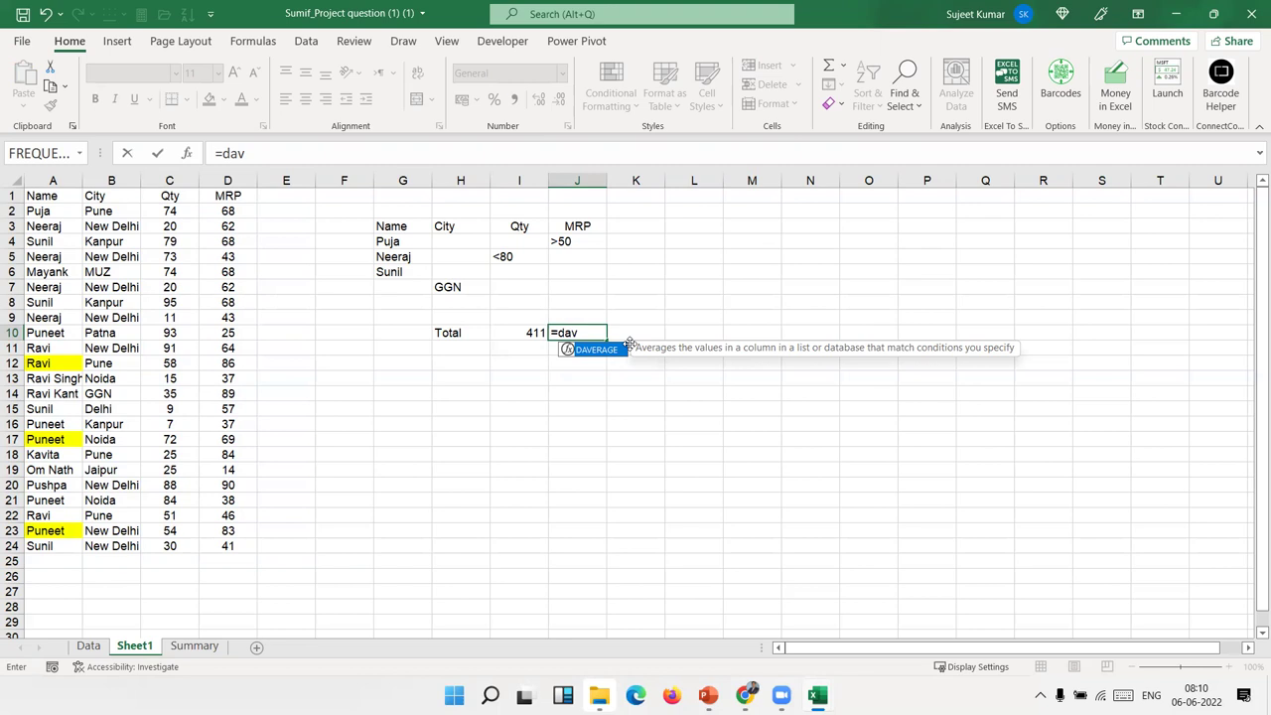
# Enter =DAVERAGE(A1:D24,C1,G3:J7) in J10 to average Qty for matching rows.
pyautogui.press('Tab')
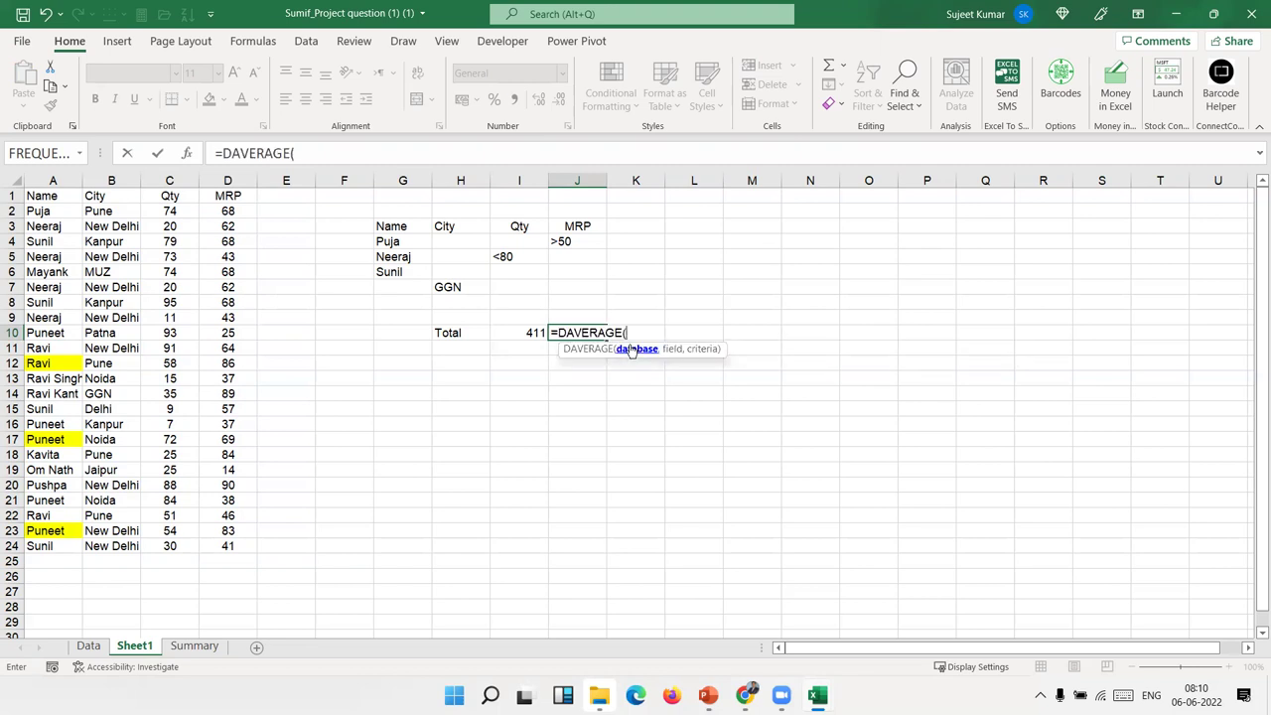
pyautogui.click(52, 195)
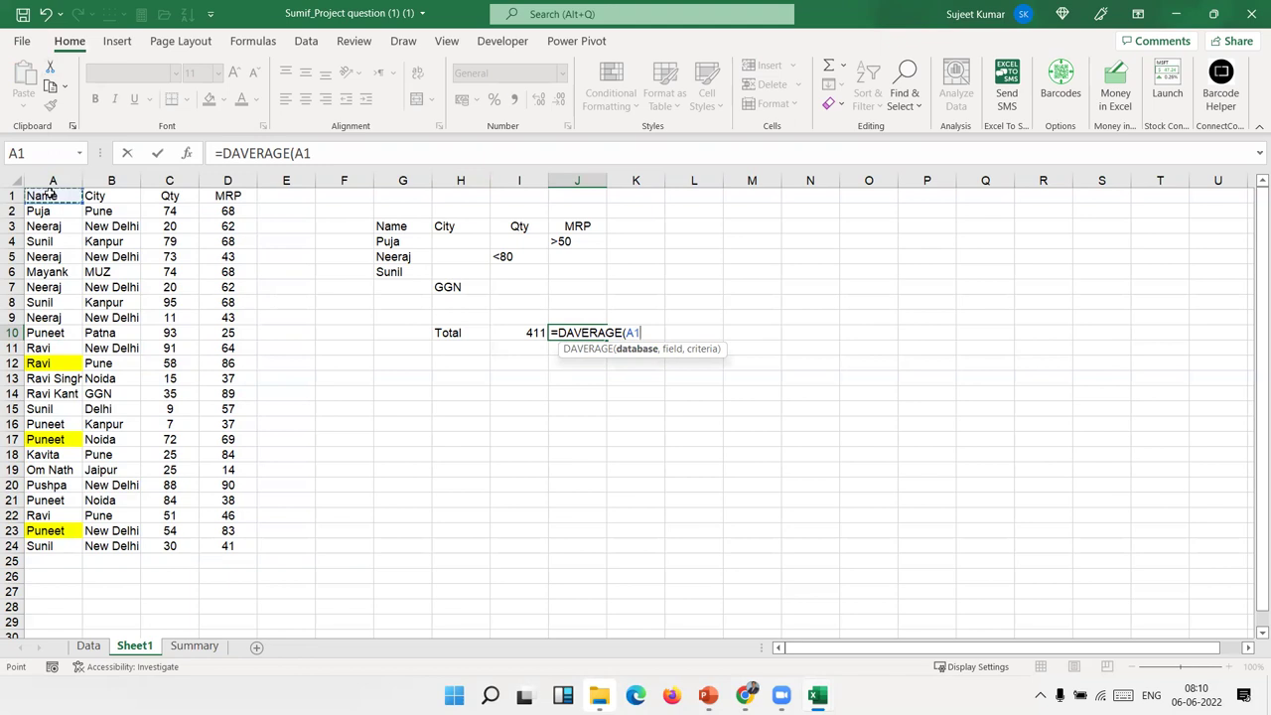
pyautogui.hotkey('ctrl', 'shift', 'Right')
pyautogui.hotkey('ctrl', 'shift', 'Down')
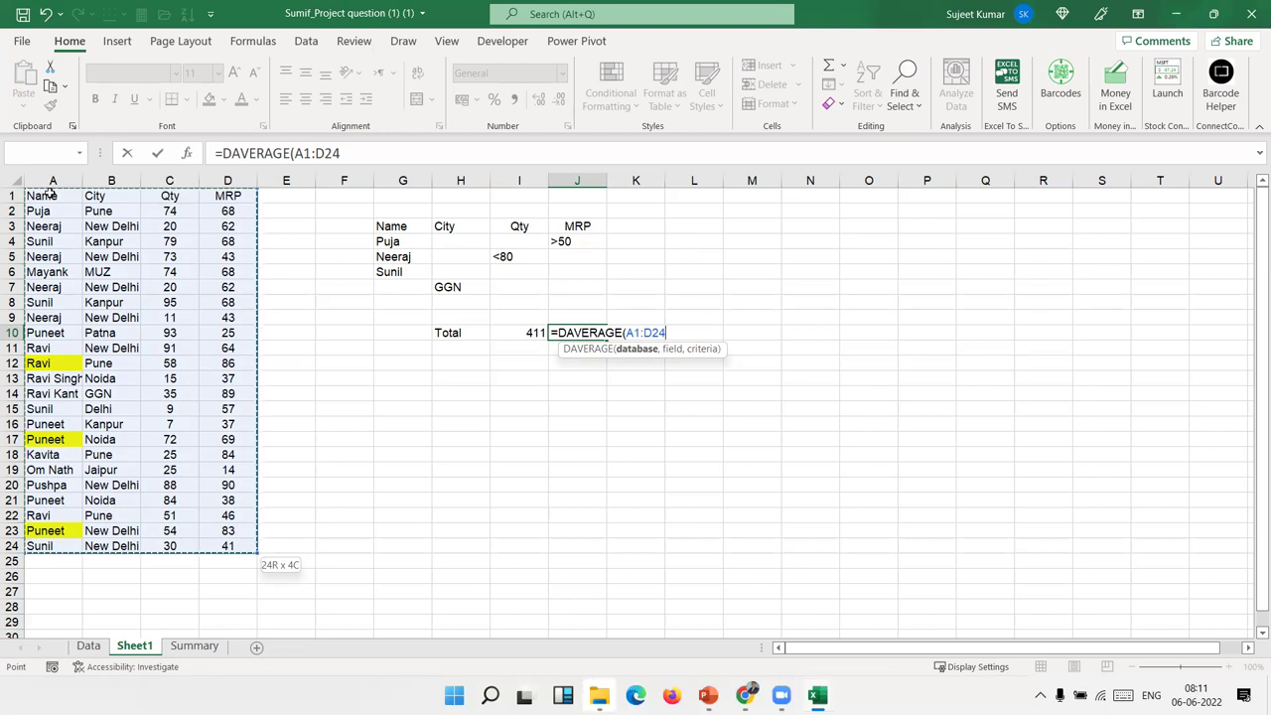
pyautogui.write(',')
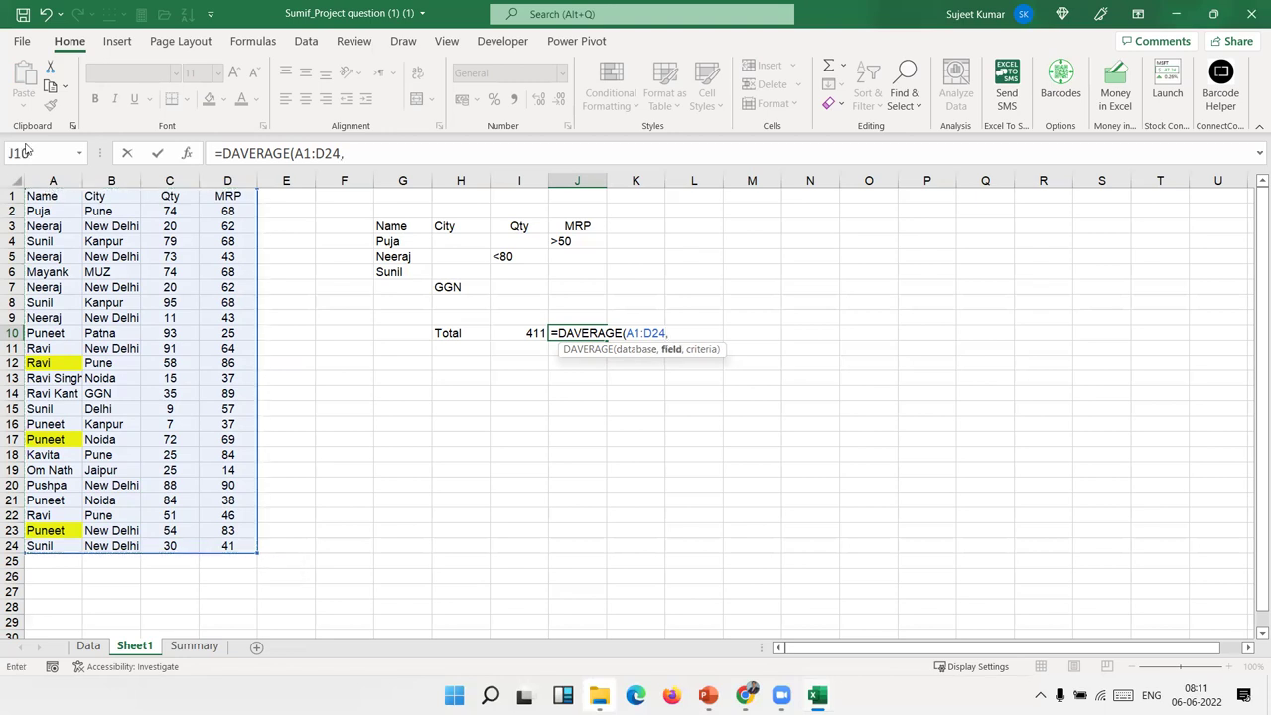
pyautogui.click(154, 196)
pyautogui.write(',')
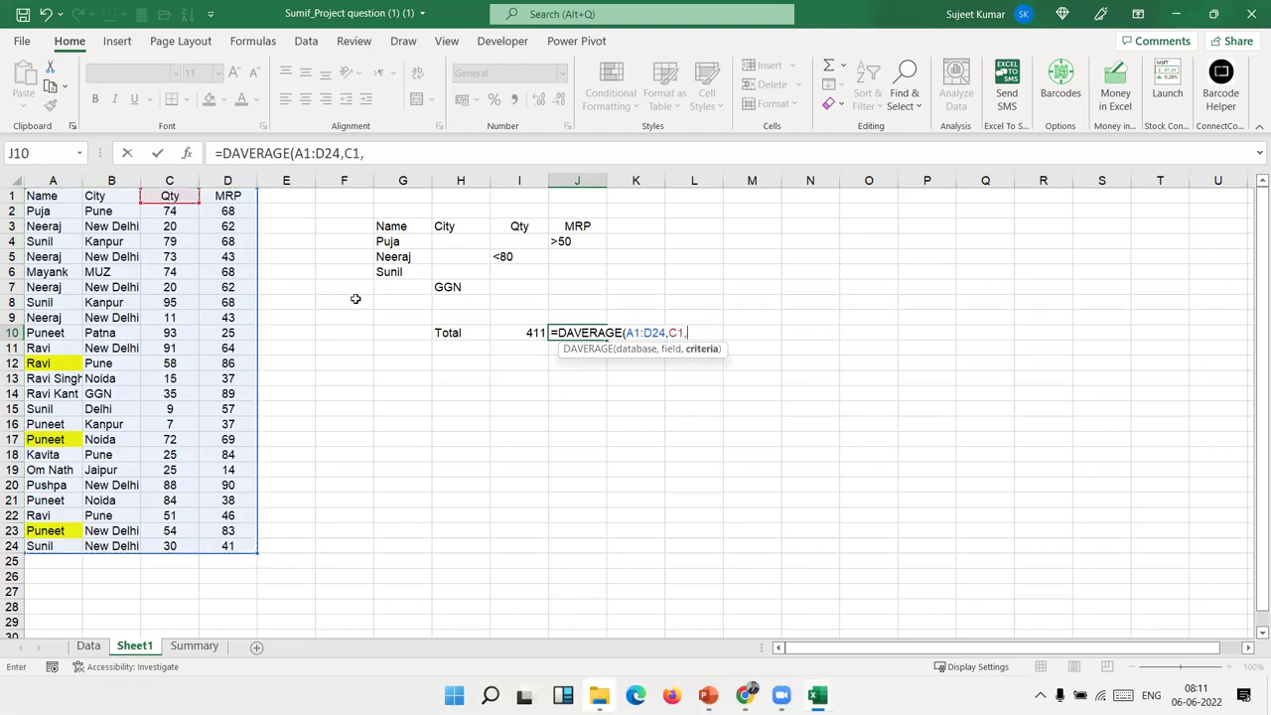
pyautogui.moveTo(389, 229)
pyautogui.mouseDown()
pyautogui.moveTo(544, 257)
pyautogui.moveTo(559, 285)
pyautogui.mouseUp()
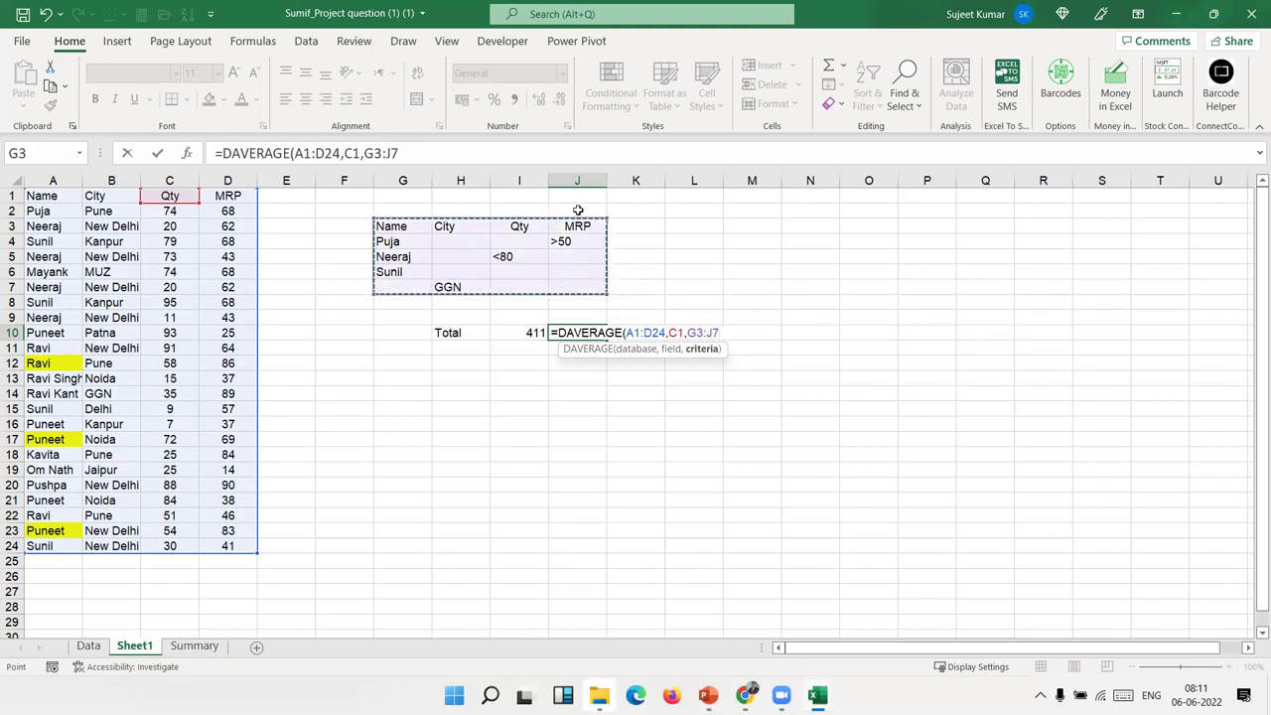
pyautogui.press('Return')
# Begin a DCOUNT formula in K10 from the autocomplete suggestion.
pyautogui.press('Up')
pyautogui.press('Right')
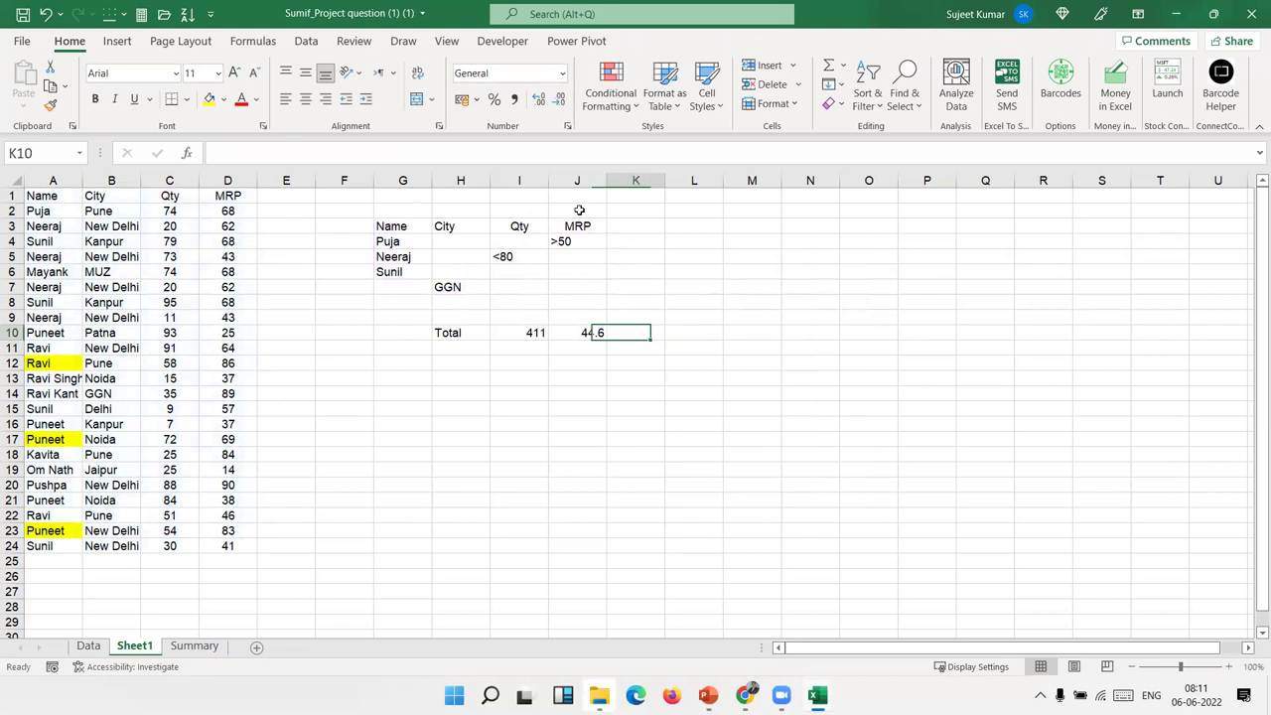
pyautogui.write('=dou')
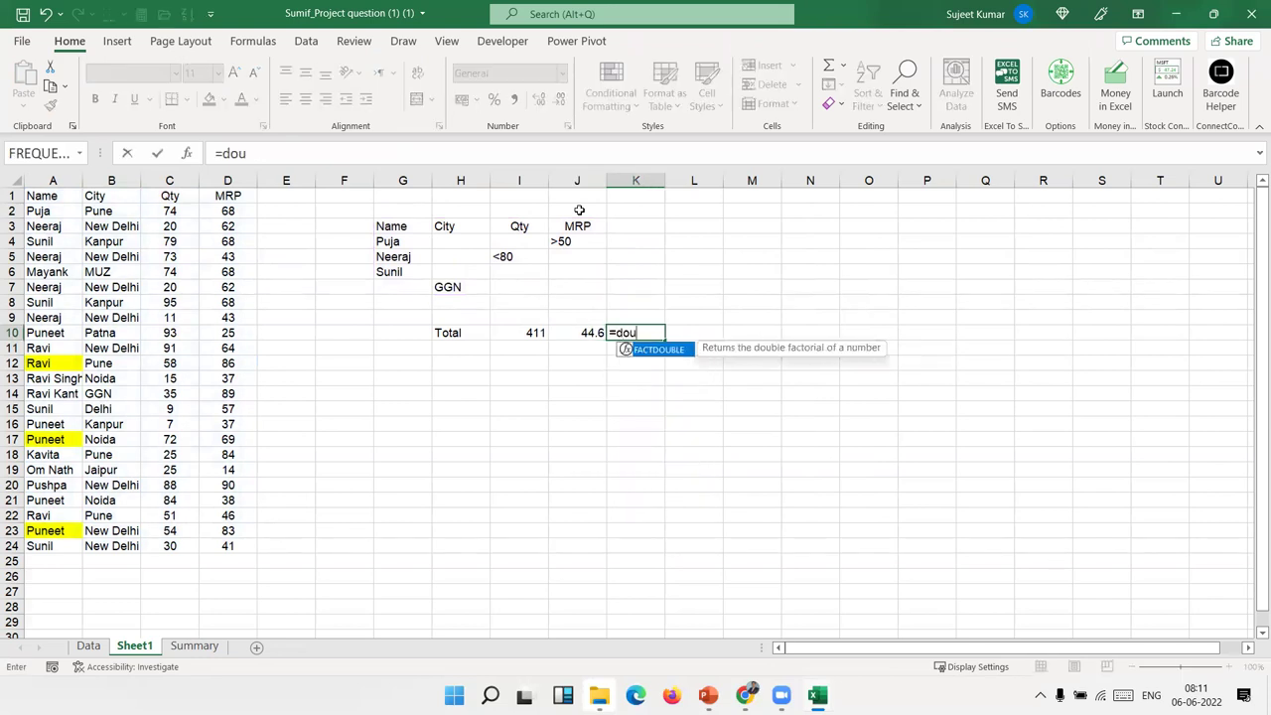
pyautogui.press('BackSpace')
pyautogui.press('BackSpace')
pyautogui.write('cou')
pyautogui.press('Tab')
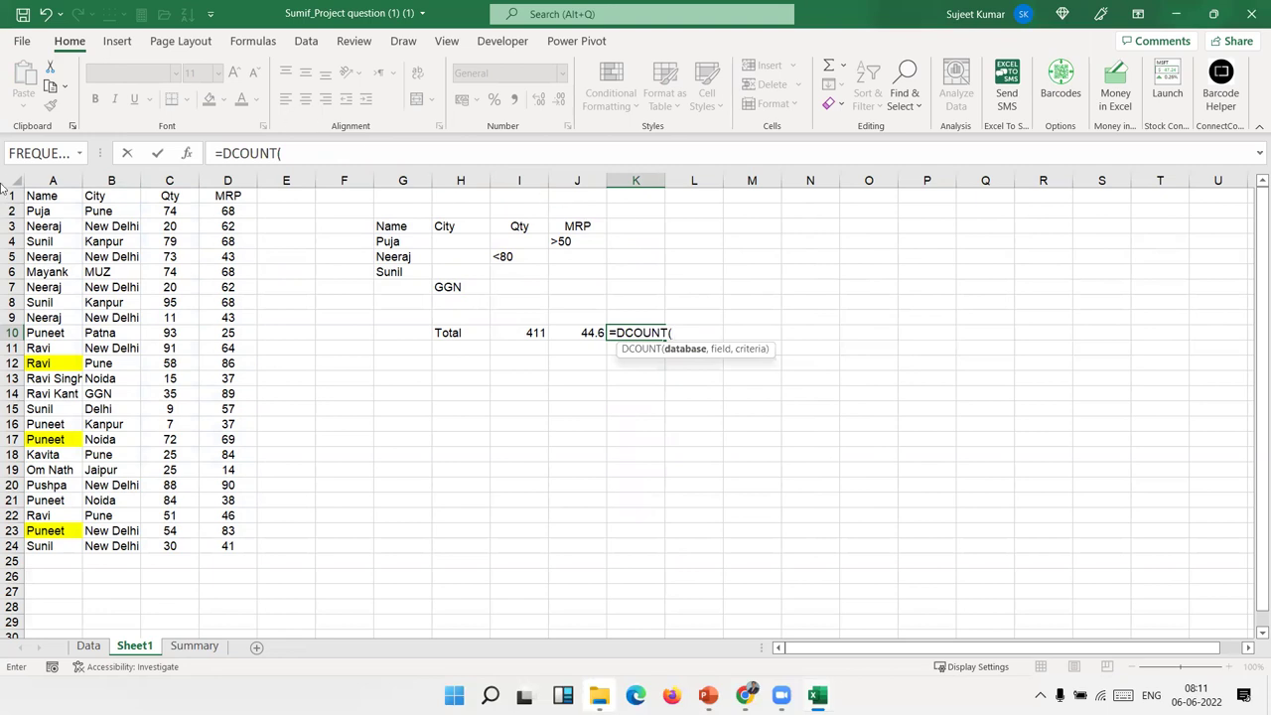
# Give DCOUNT the database A1:D24, field C1 and a trial H5:I5 criteria range.
pyautogui.click(33, 196)
pyautogui.hotkey('ctrl', 'shift', 'Right')
pyautogui.hotkey('ctrl', 'shift', 'Down')
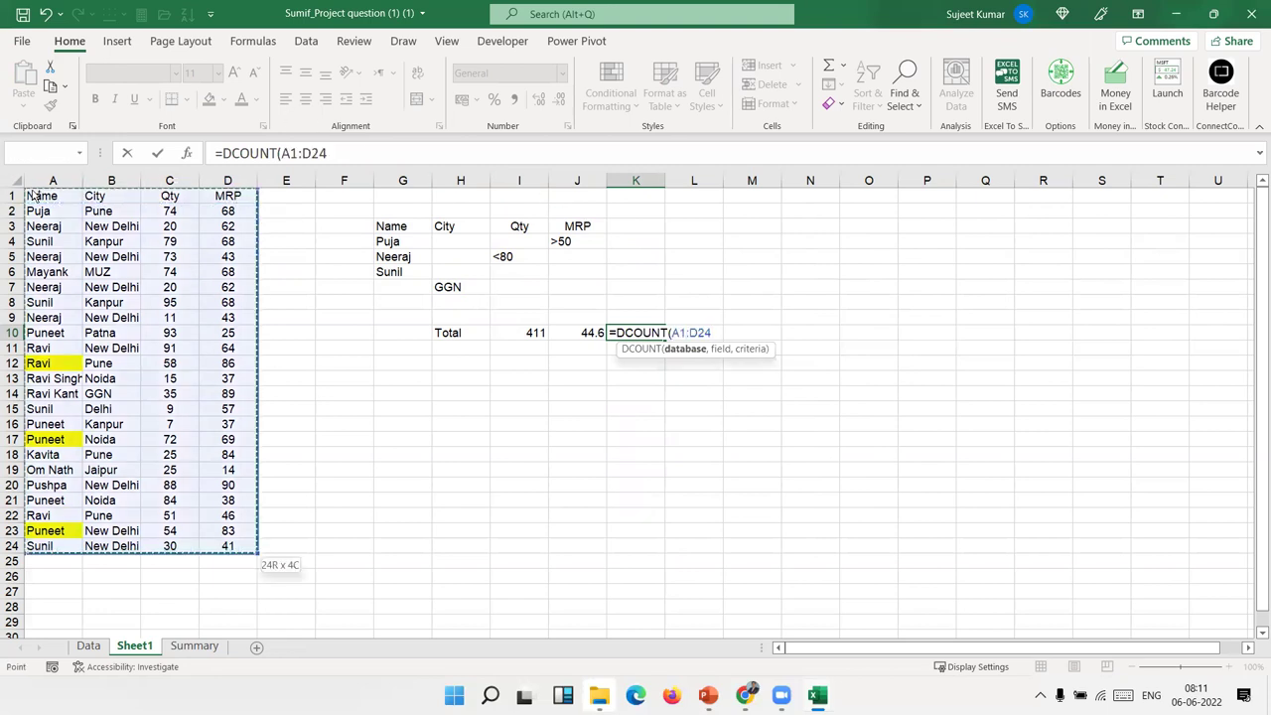
pyautogui.write(',')
pyautogui.click(175, 191)
pyautogui.write(',')
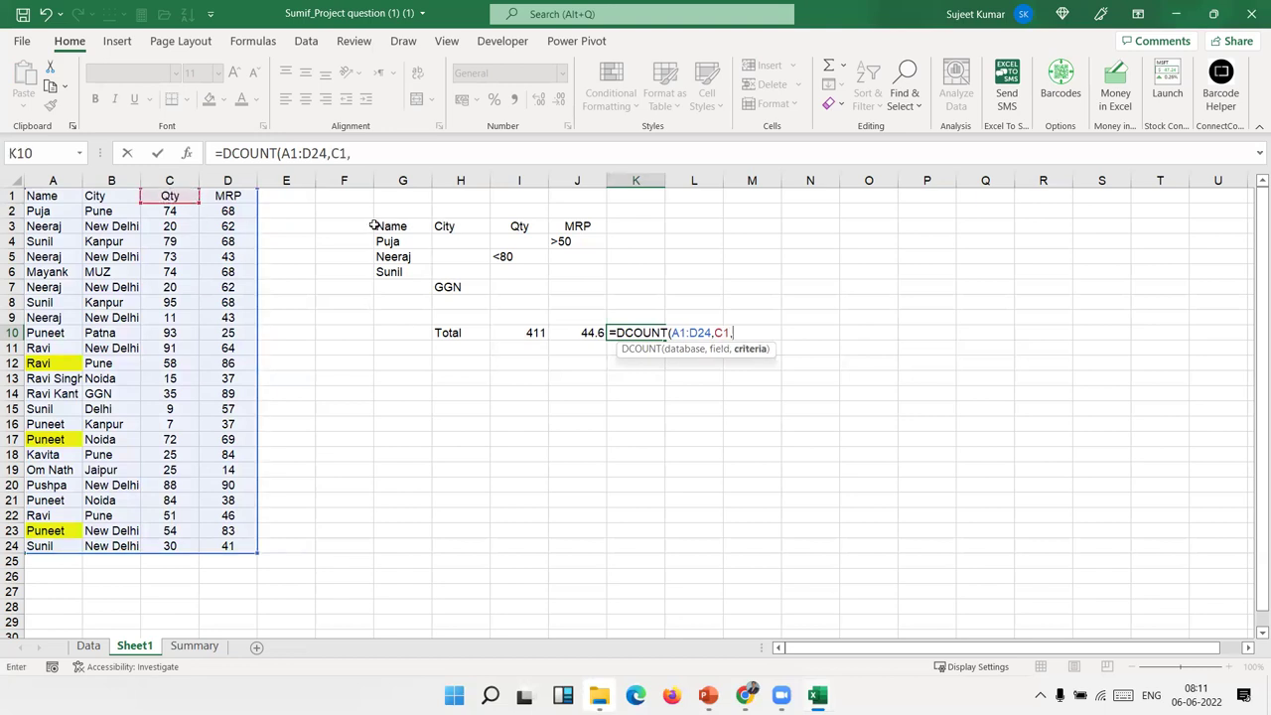
pyautogui.moveTo(370, 226); pyautogui.dragTo(383, 226)
pyautogui.press('BackSpace')
pyautogui.press('BackSpace')
pyautogui.press('BackSpace')
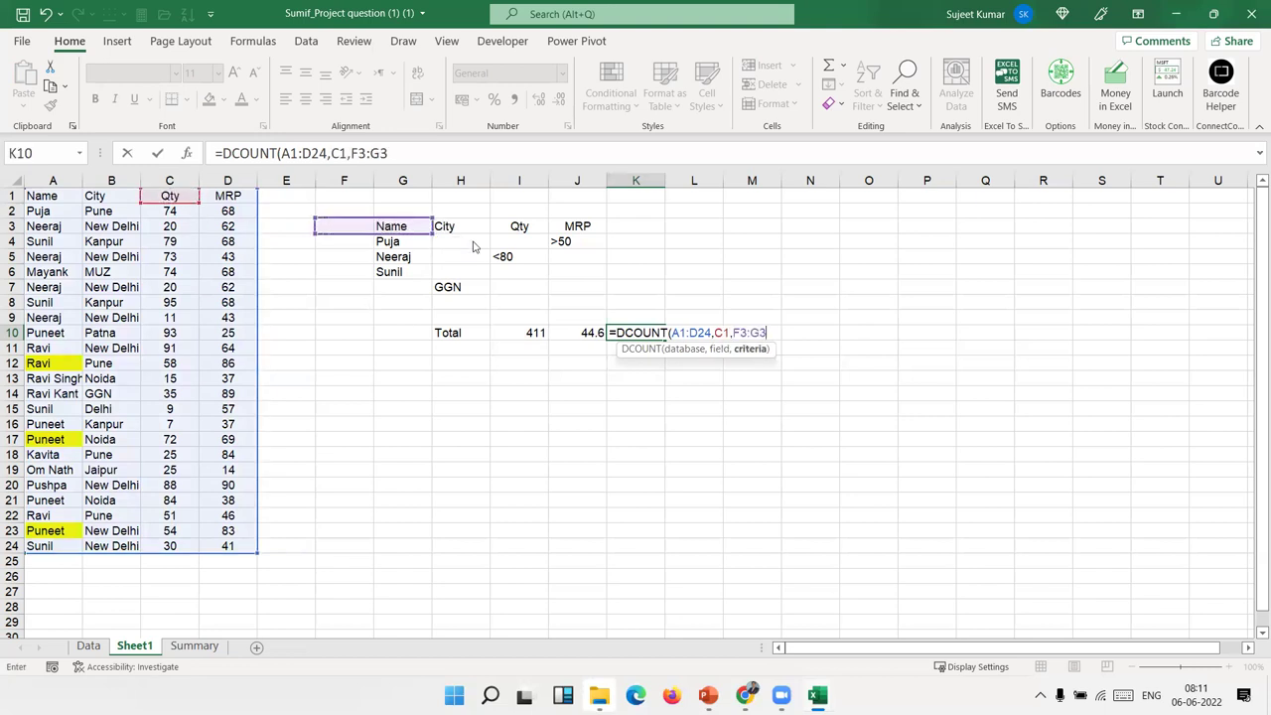
pyautogui.write('H5:I5')
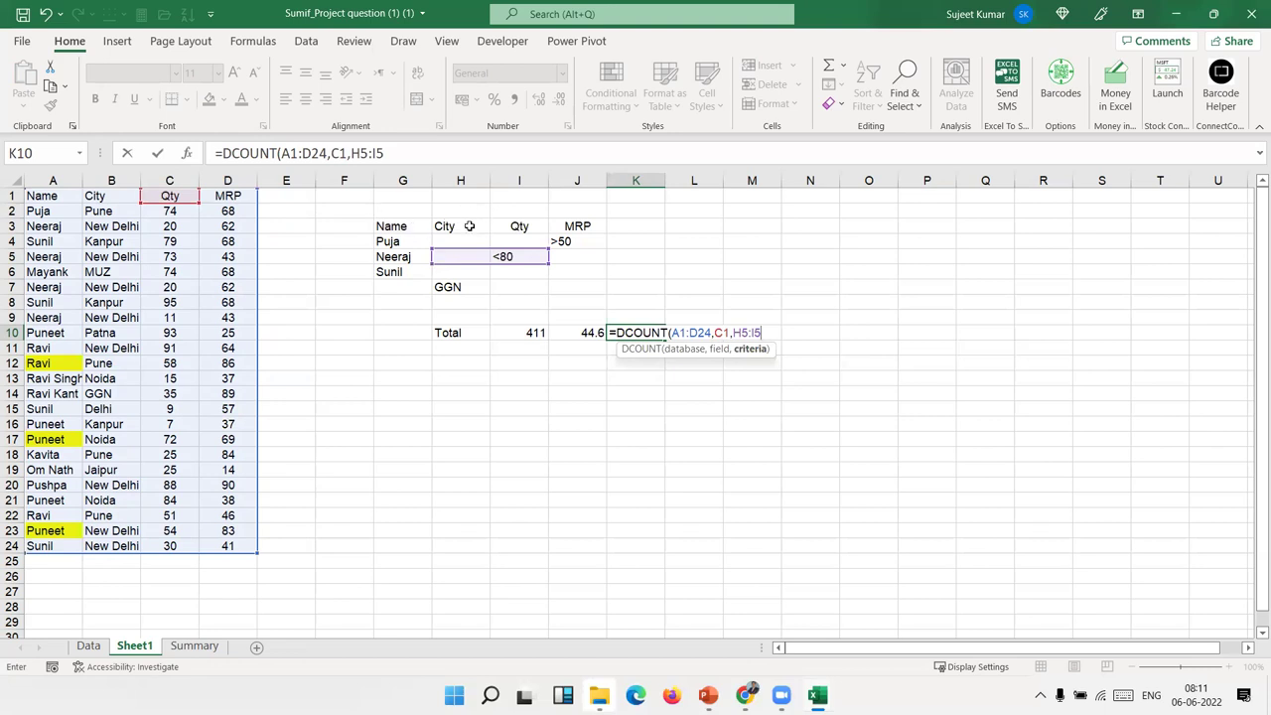
pyautogui.moveTo(389, 226); pyautogui.dragTo(574, 270)
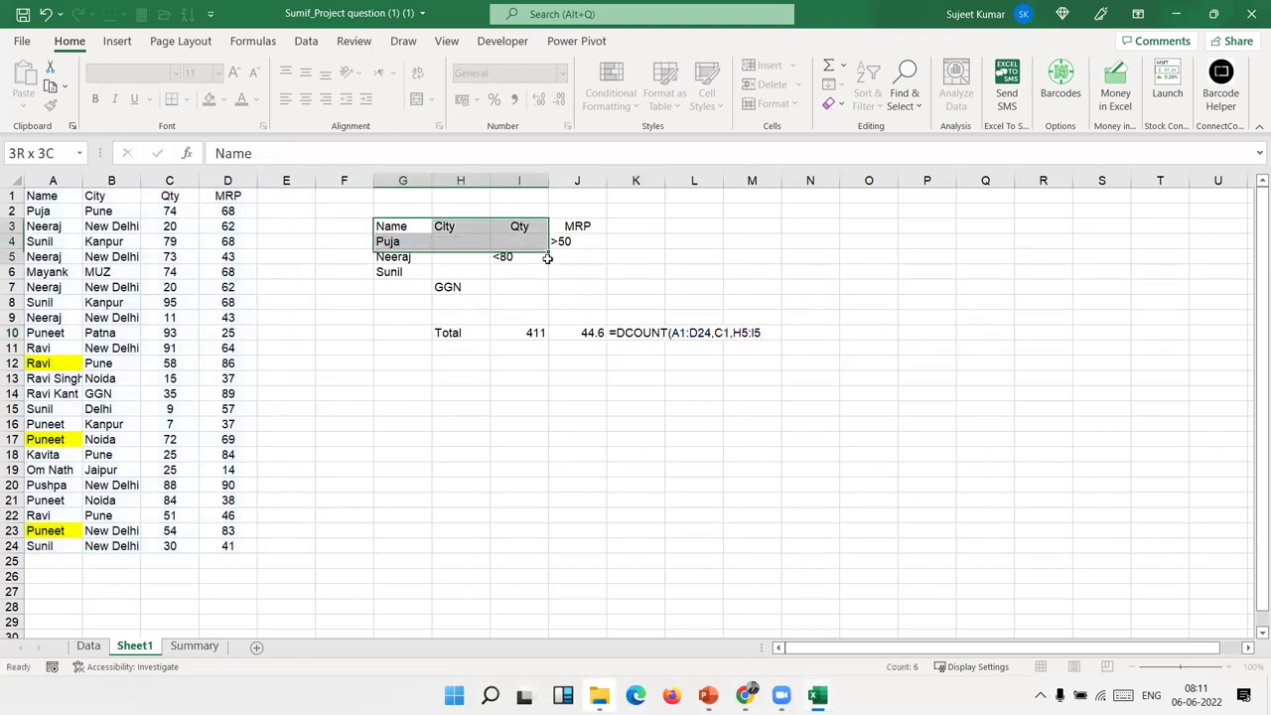
# Change the DCOUNT criteria in K10 to G3:J7 so it returns 10.
pyautogui.click(636, 333)
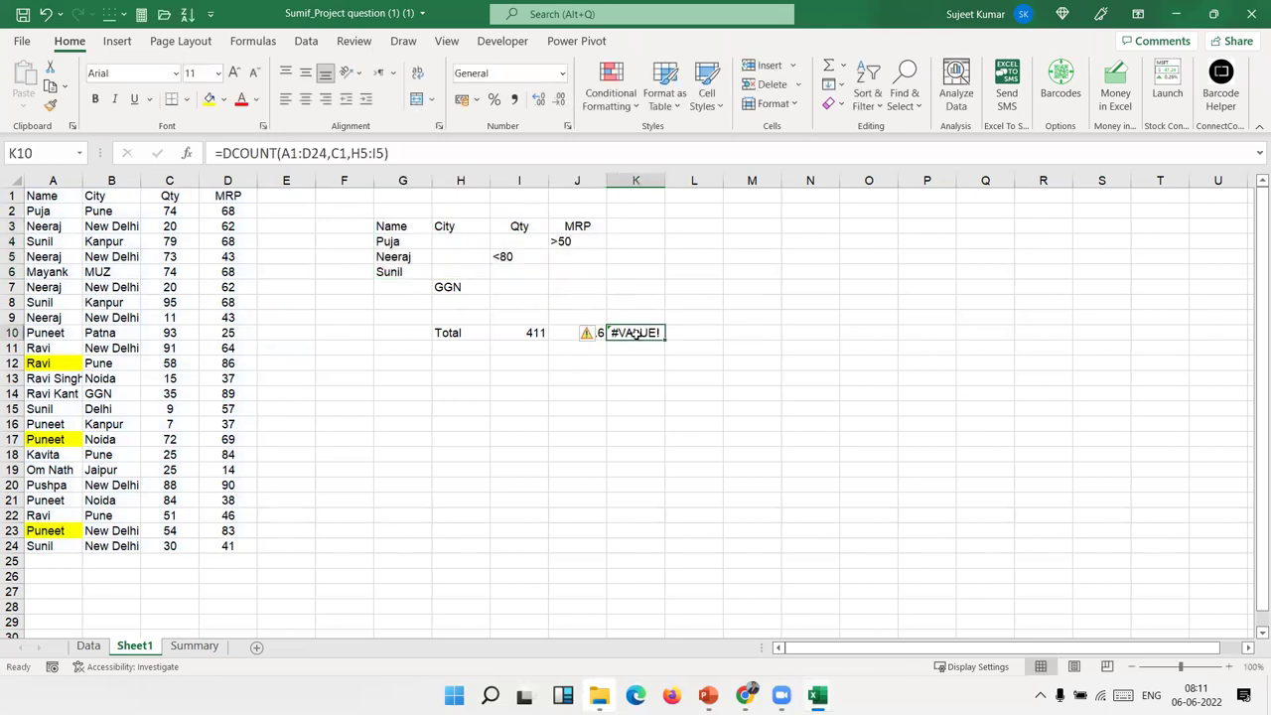
pyautogui.doubleClick(635, 332)
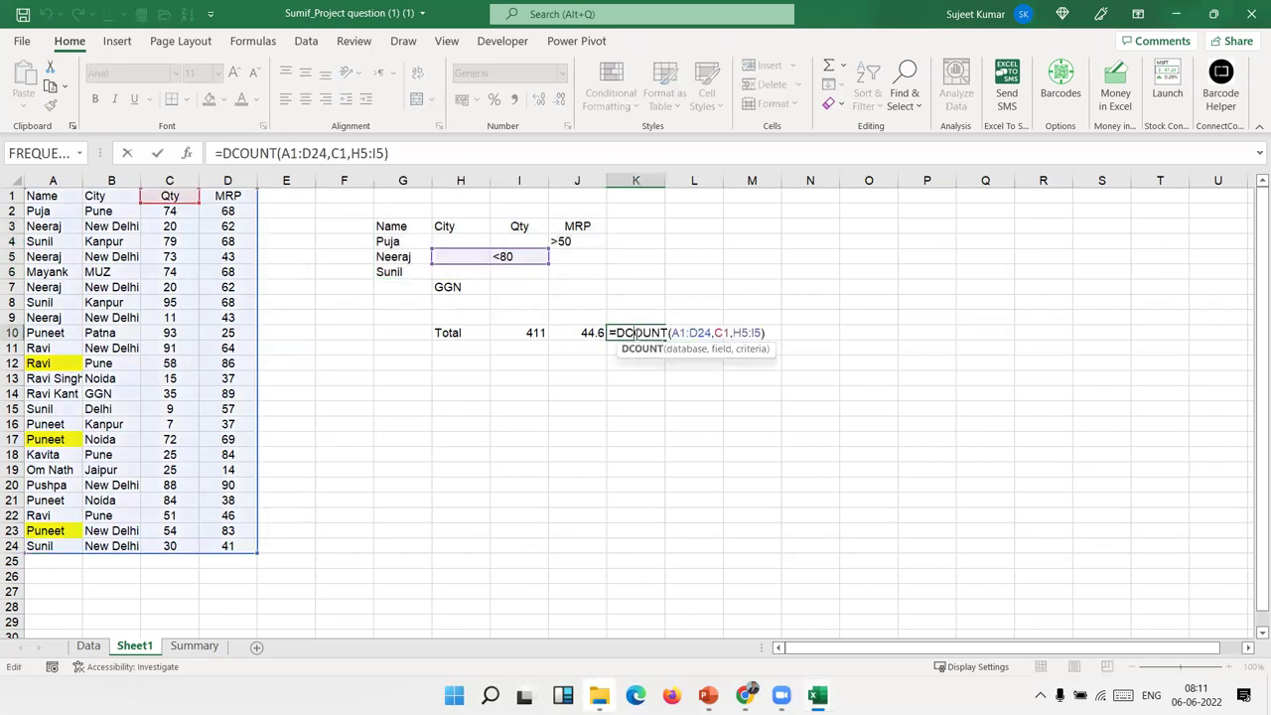
pyautogui.click(741, 332)
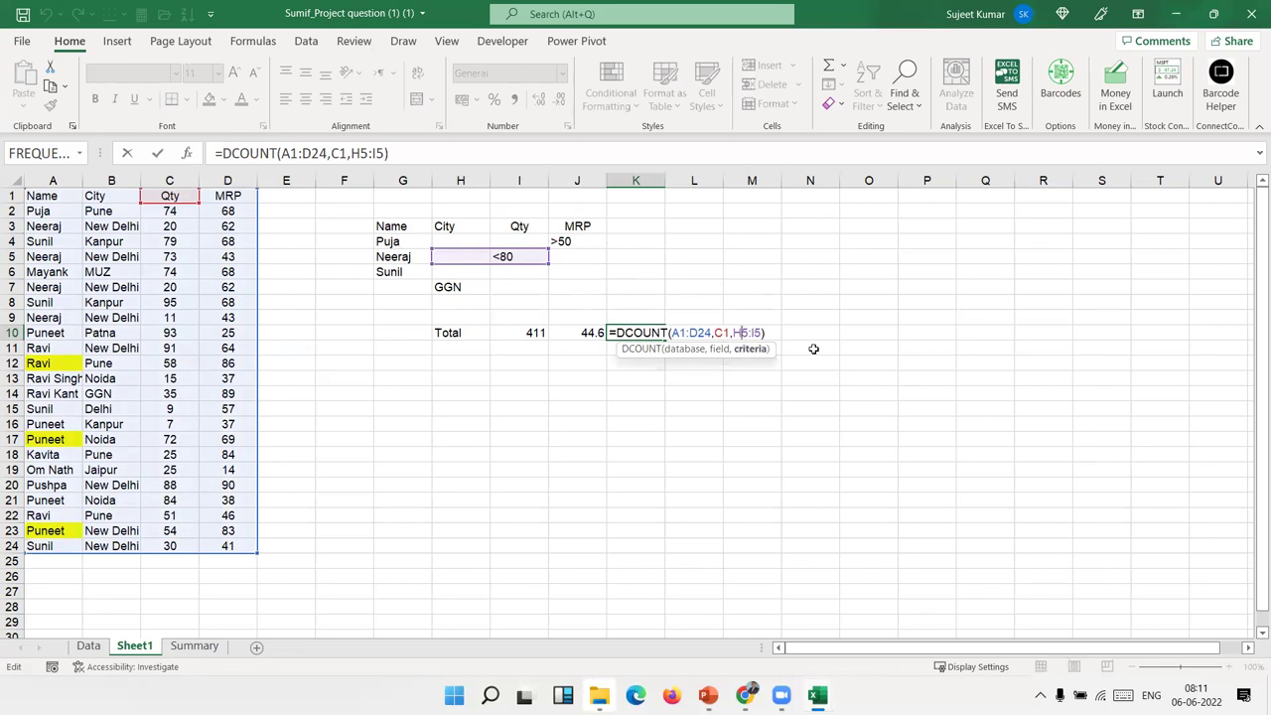
pyautogui.press('BackSpace')
pyautogui.press('Delete')
pyautogui.press('Delete')
pyautogui.press('Delete')
pyautogui.press('Delete')
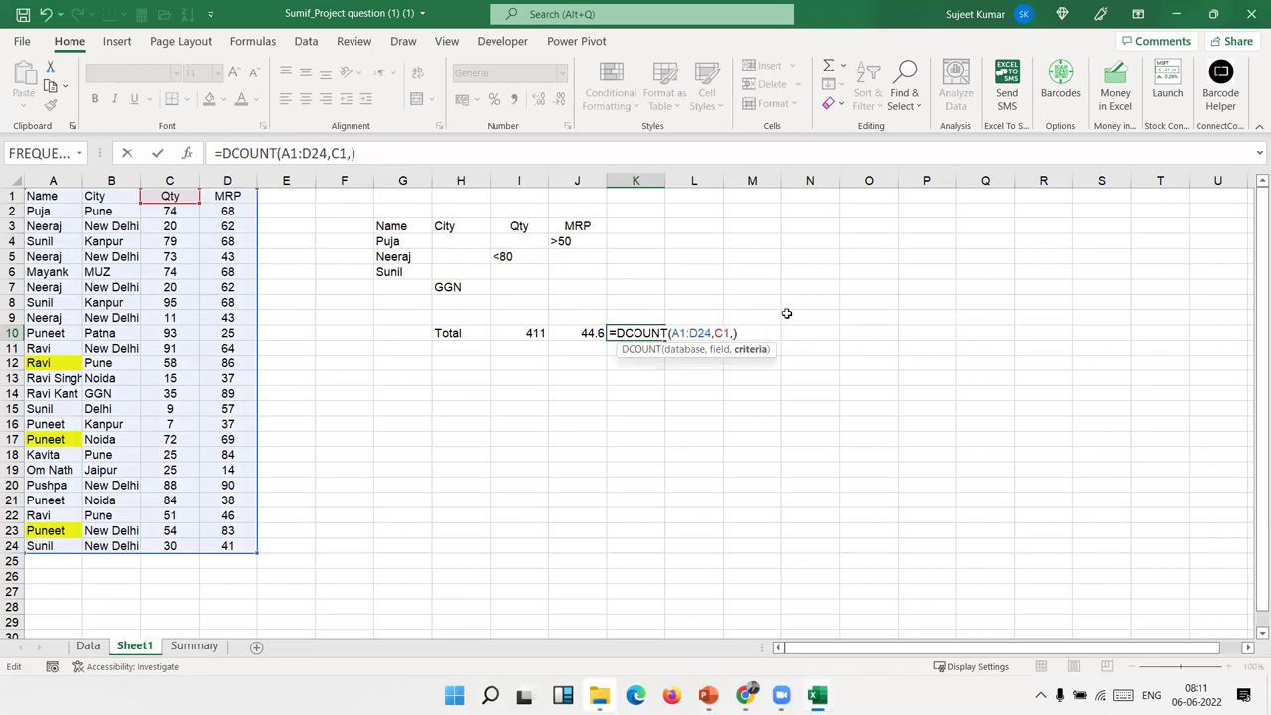
pyautogui.moveTo(397, 227)
pyautogui.mouseDown()
pyautogui.moveTo(594, 261)
pyautogui.moveTo(587, 280)
pyautogui.mouseUp()
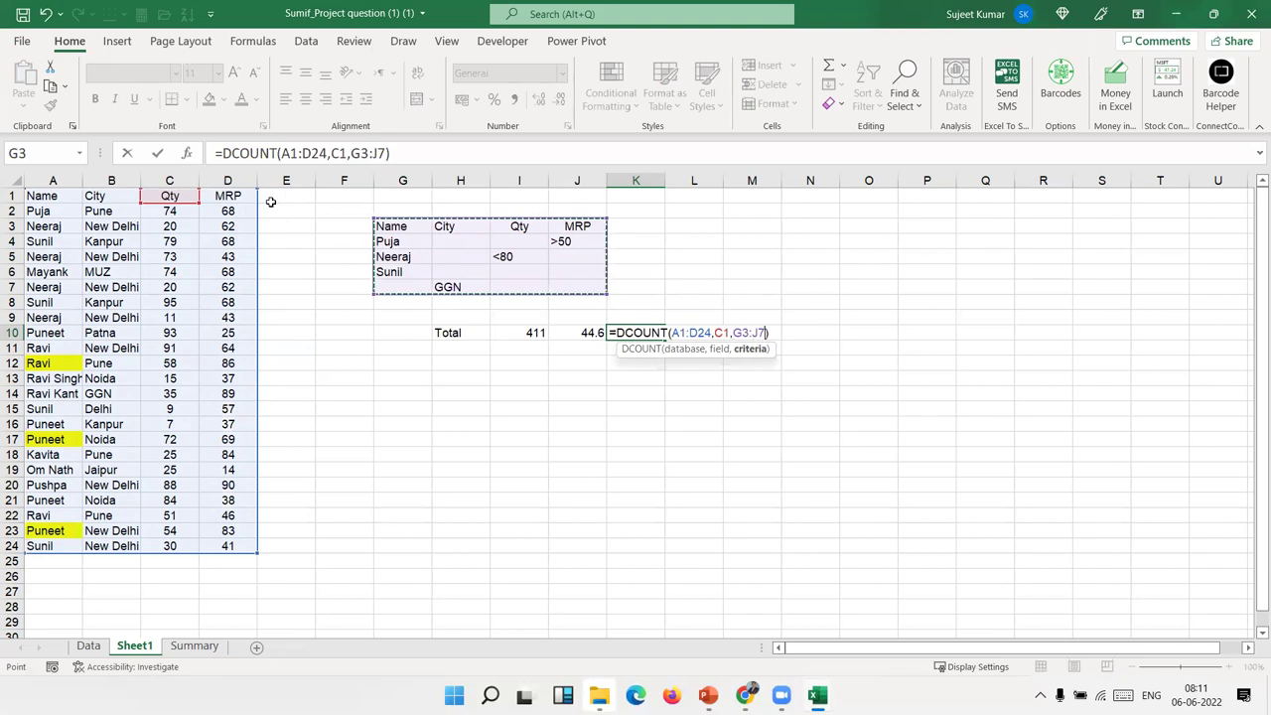
pyautogui.hotkey('ctrl', 'Return')
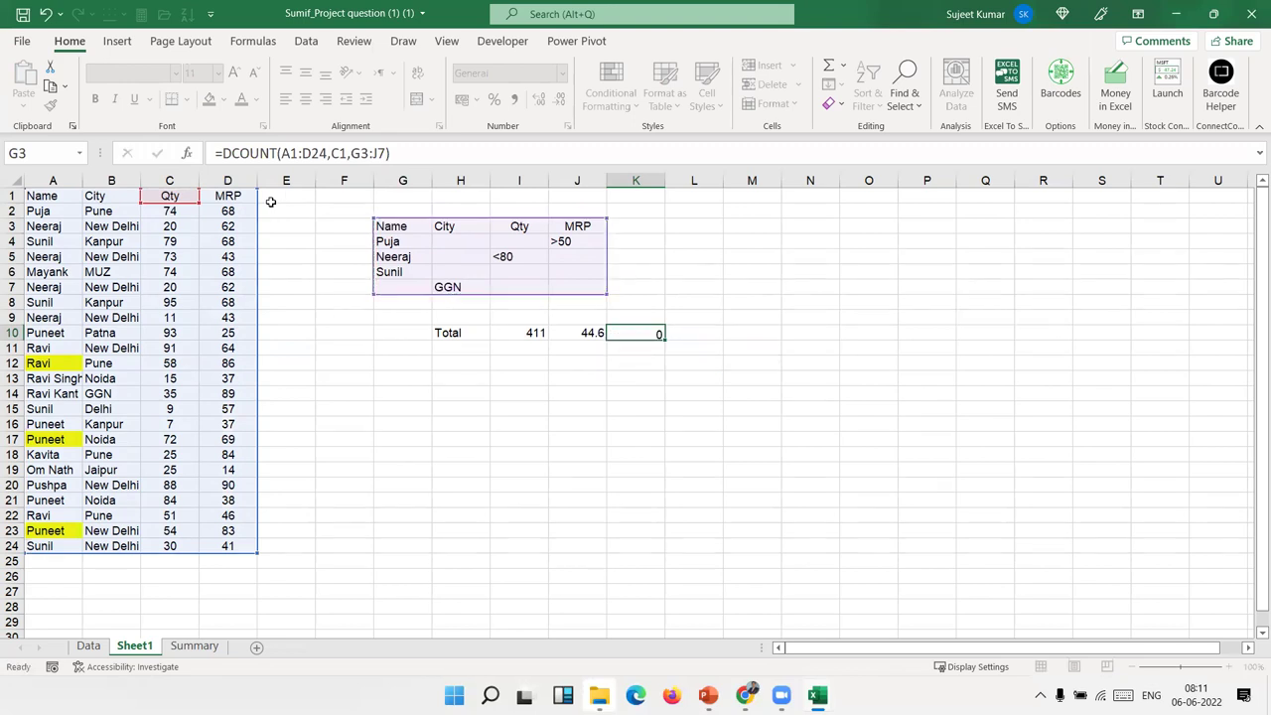
pyautogui.press('Return')
pyautogui.press('Up')
pyautogui.press('Right')
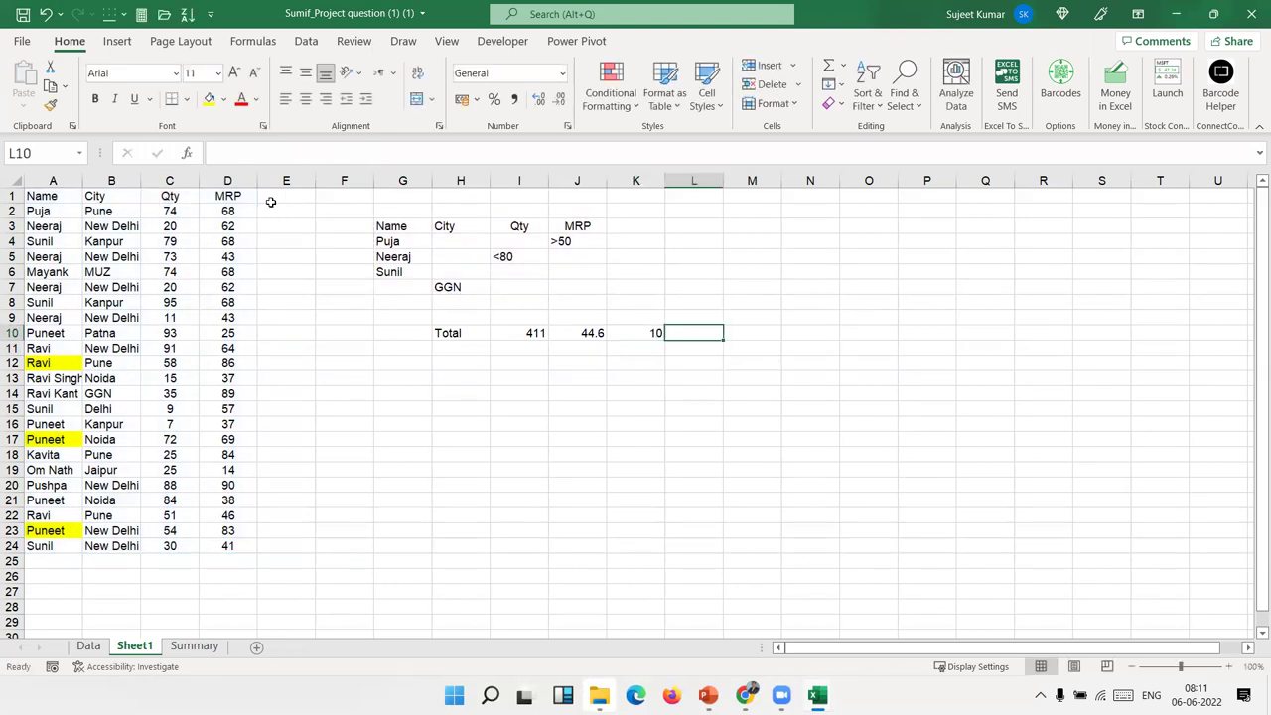
# Enter =DCOUNTA(A1:D24,A1,G3:J7) in L10 to count matching Name entries.
pyautogui.write('=dcou')
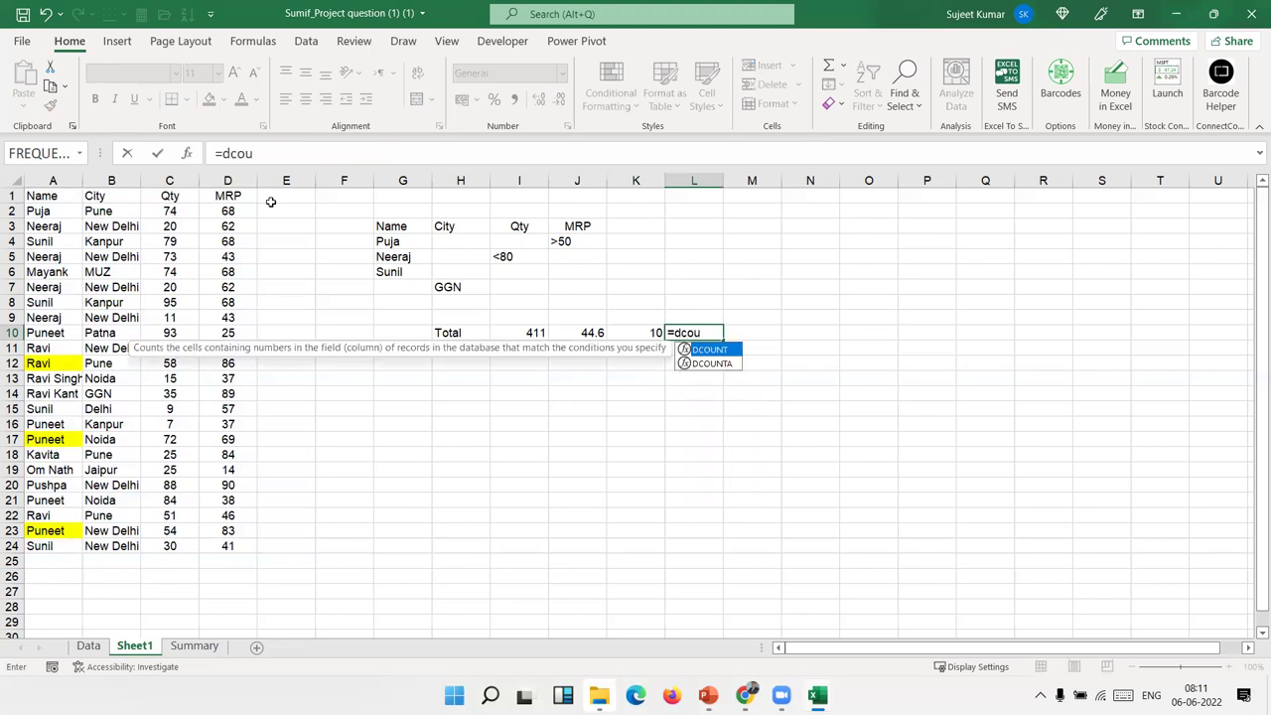
pyautogui.press('Down')
pyautogui.press('Tab')
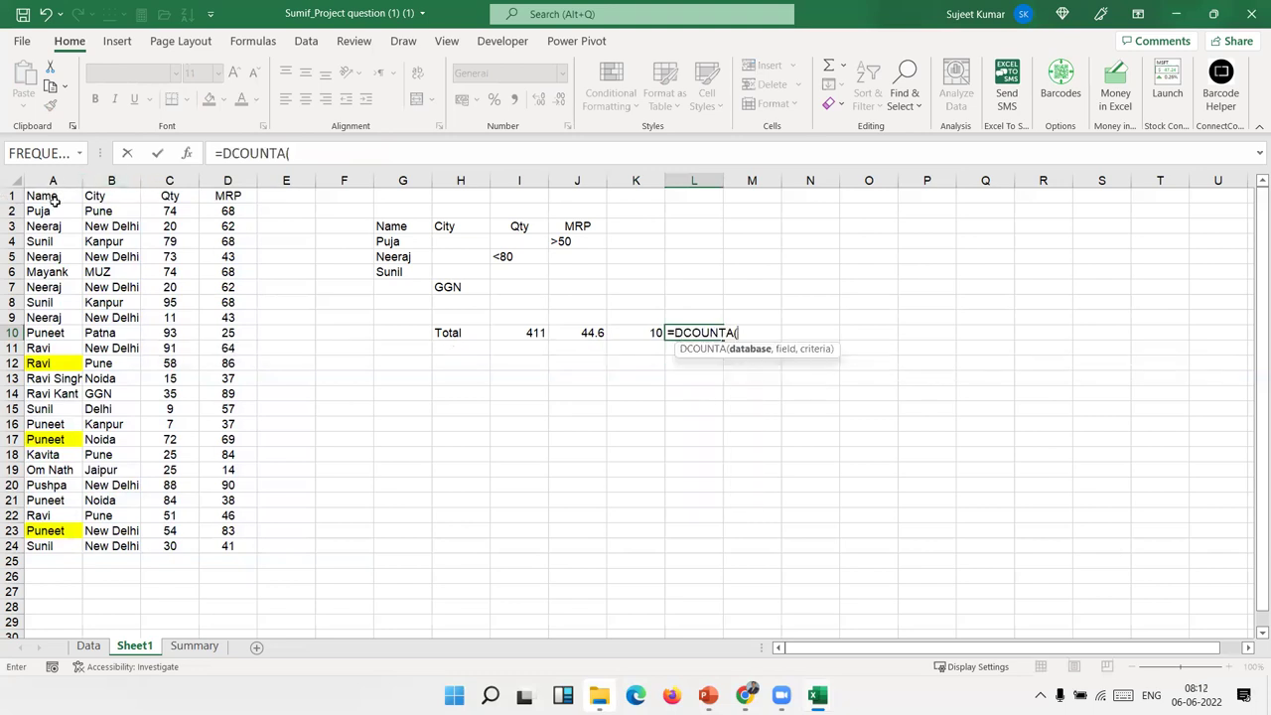
pyautogui.moveTo(55, 202); pyautogui.dragTo(218, 553)
pyautogui.write(',')
pyautogui.click(37, 195)
pyautogui.write(',')
pyautogui.click(391, 228)
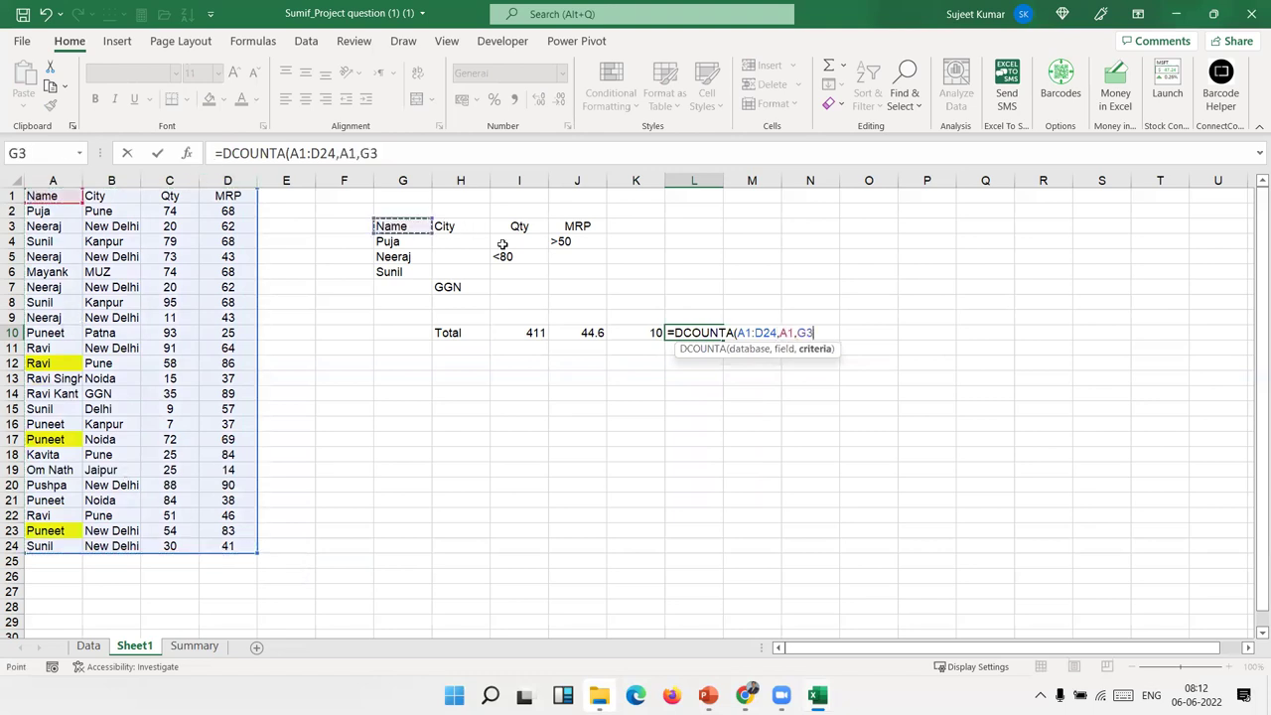
pyautogui.moveTo(503, 244); pyautogui.dragTo(564, 270)
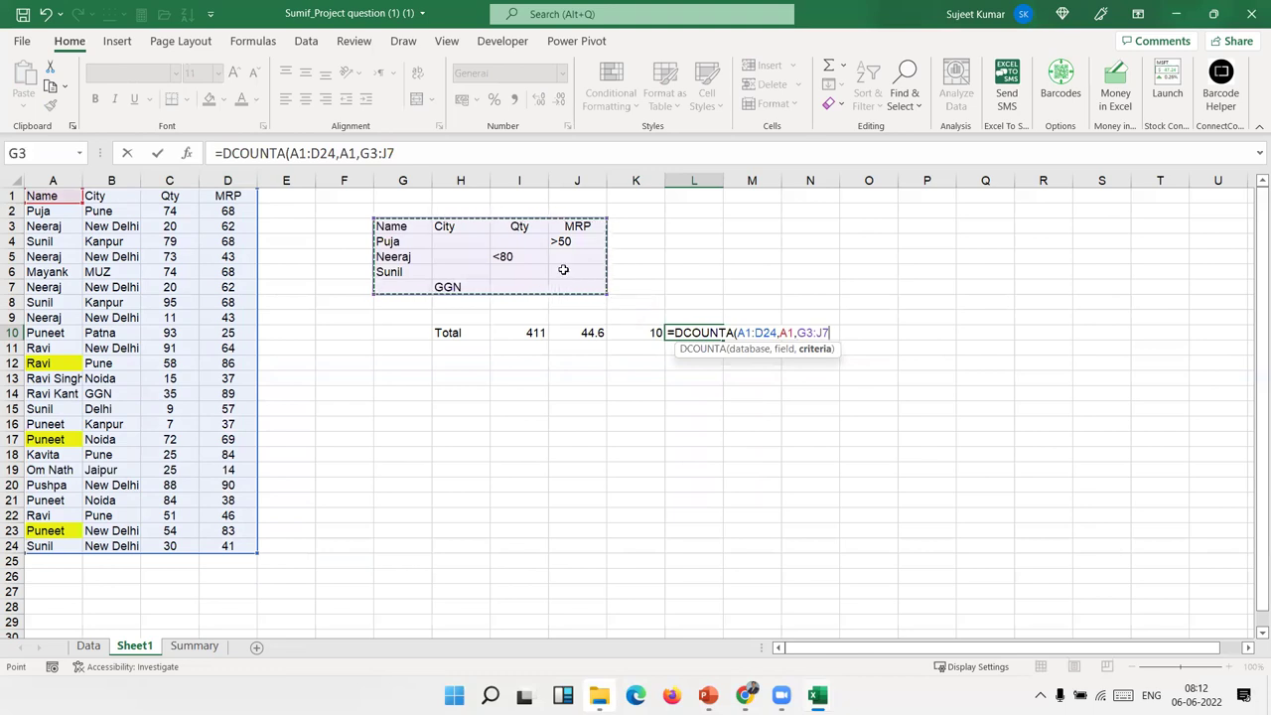
pyautogui.press('Return')
# Review the formulas in L10, I10 and K10.
pyautogui.press('Up')
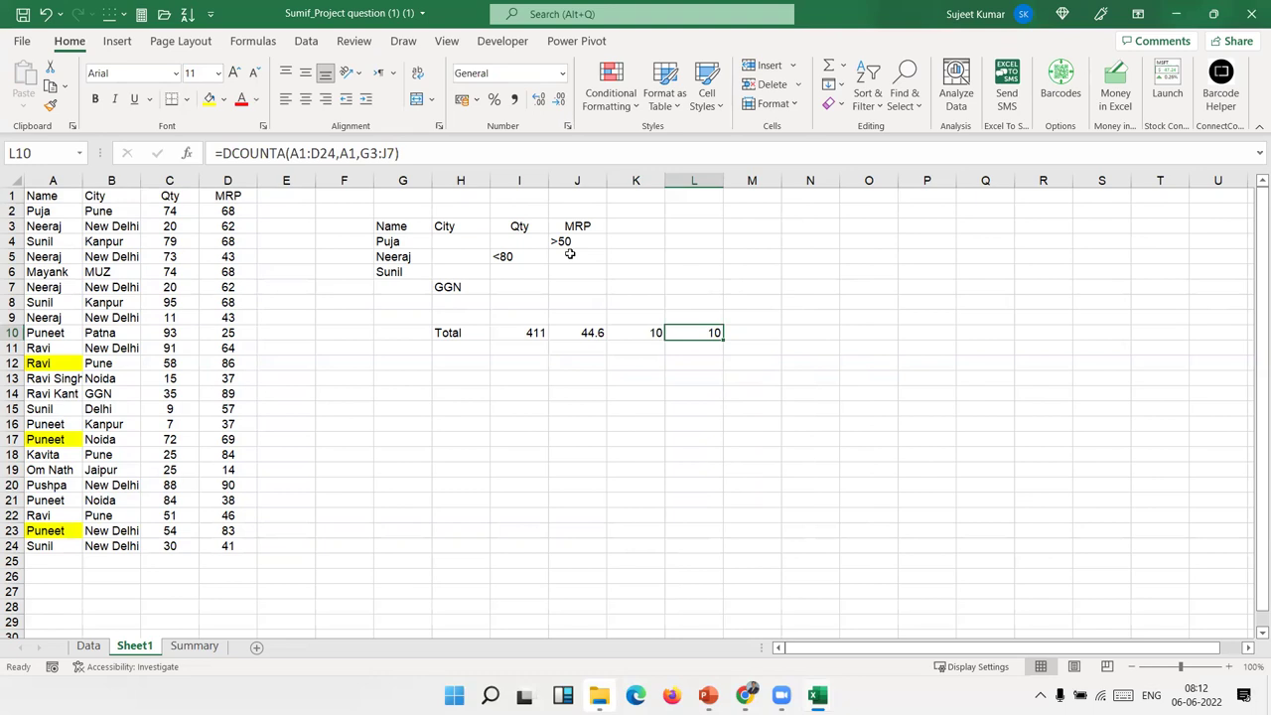
pyautogui.click(534, 366)
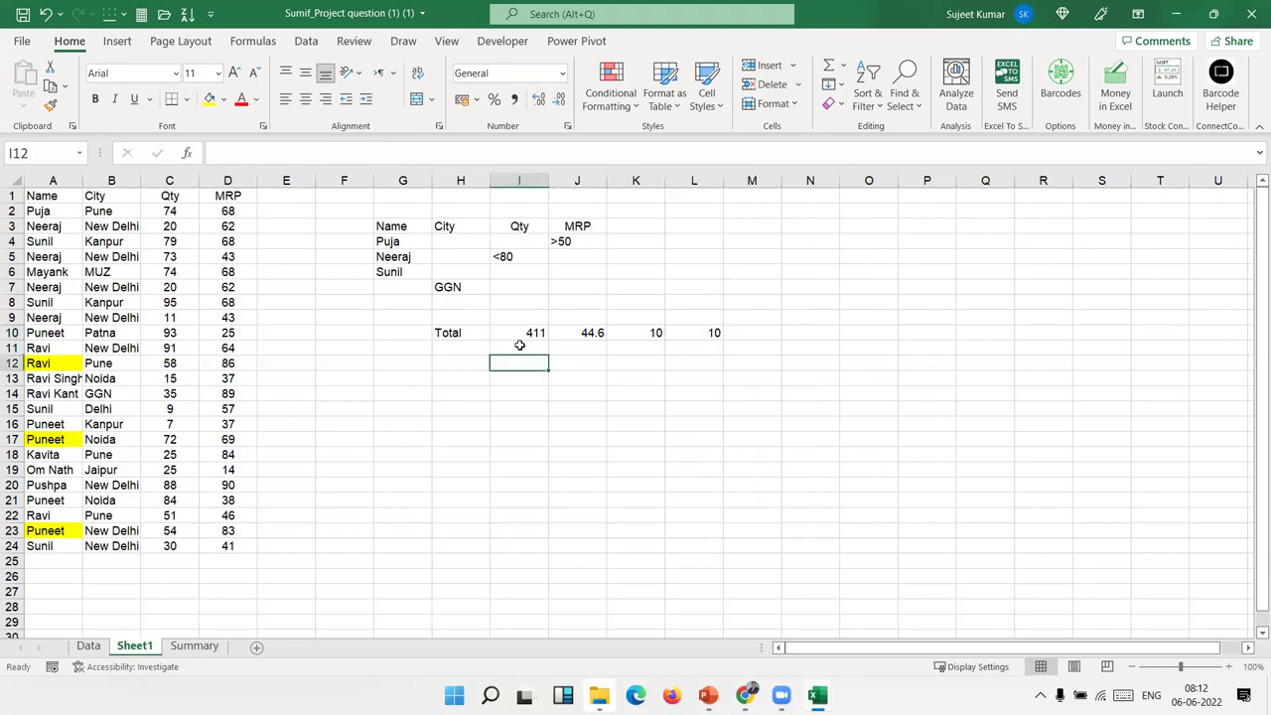
pyautogui.click(519, 334)
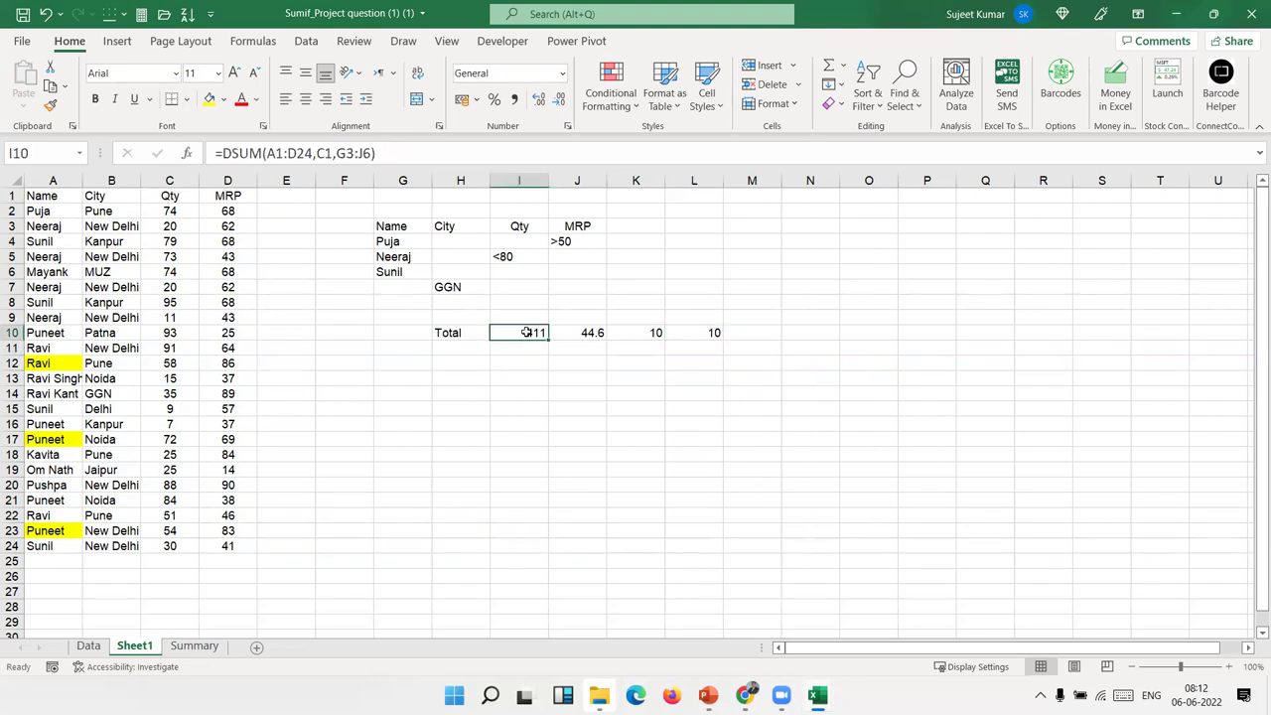
pyautogui.press('Right')
pyautogui.press('Right')
pyautogui.press('Right')
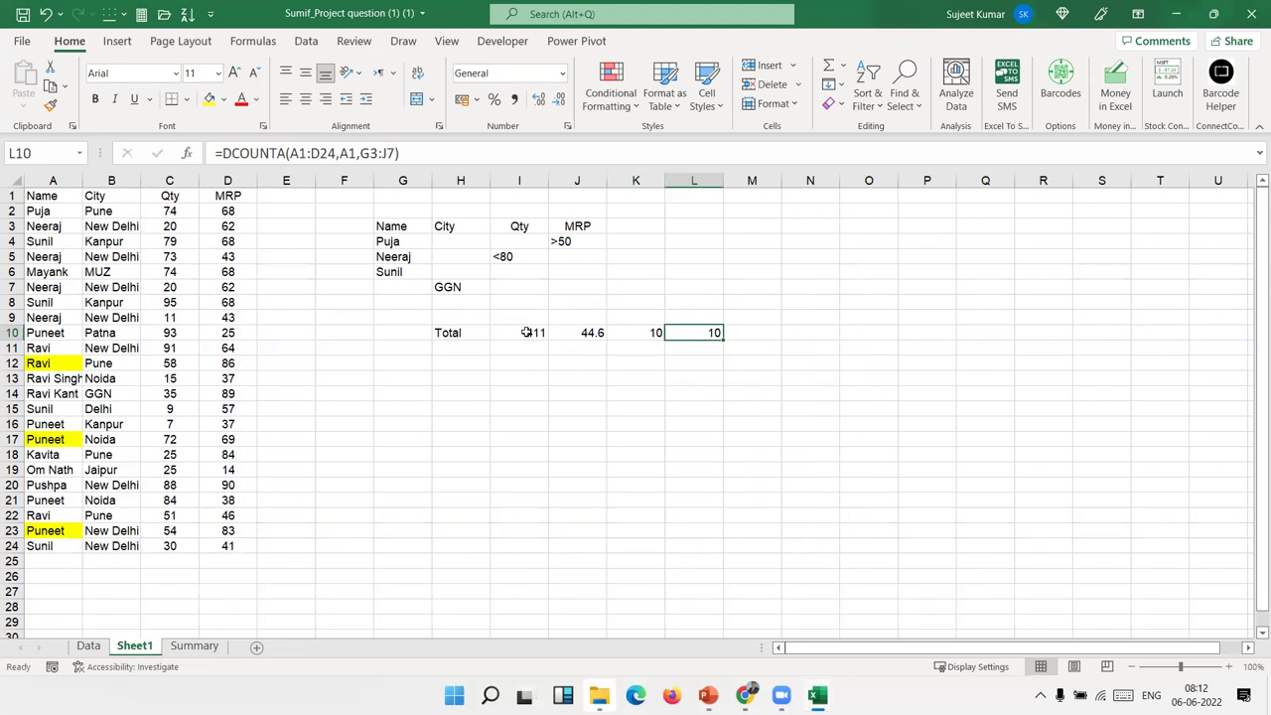
pyautogui.click(468, 395)
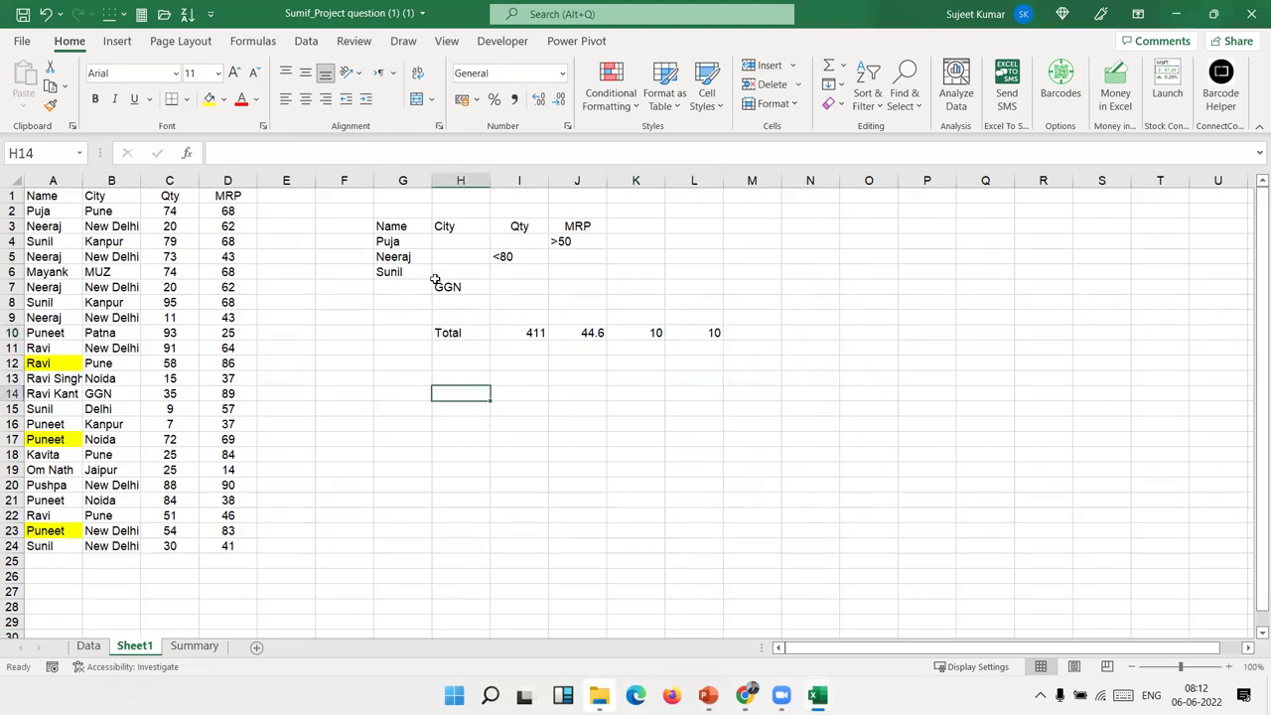
pyautogui.click(187, 153)
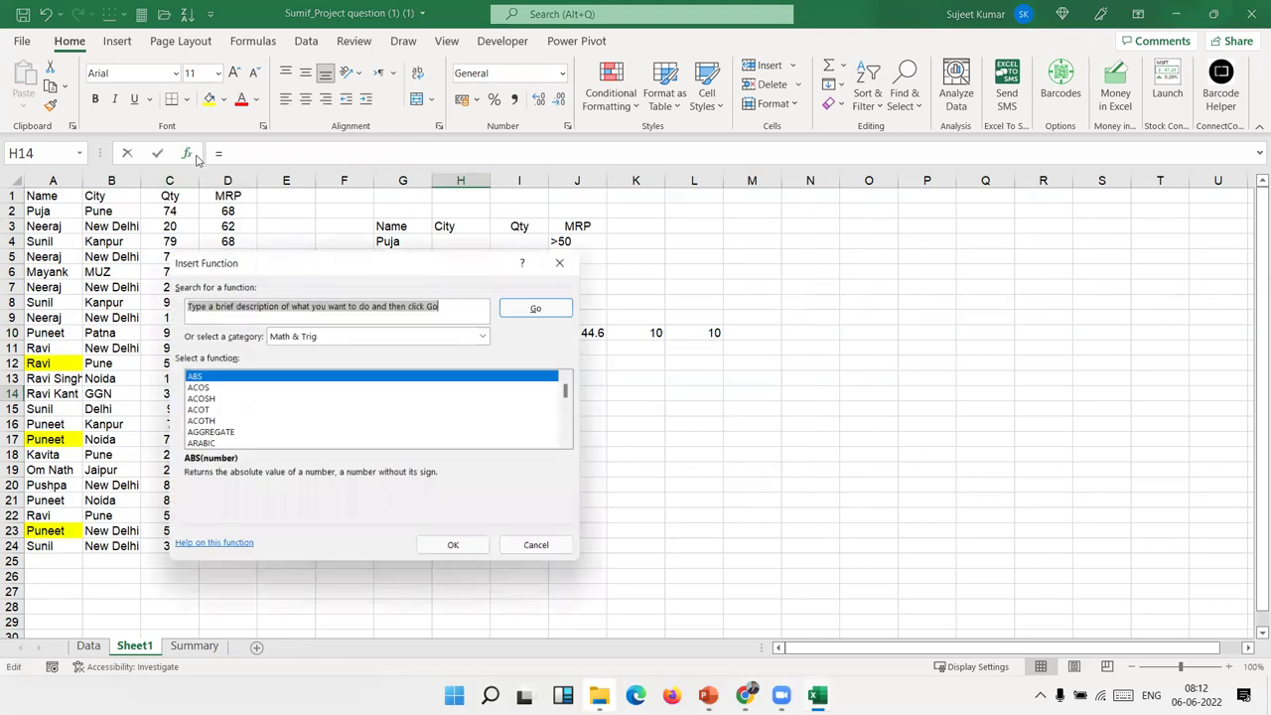
pyautogui.click(288, 335)
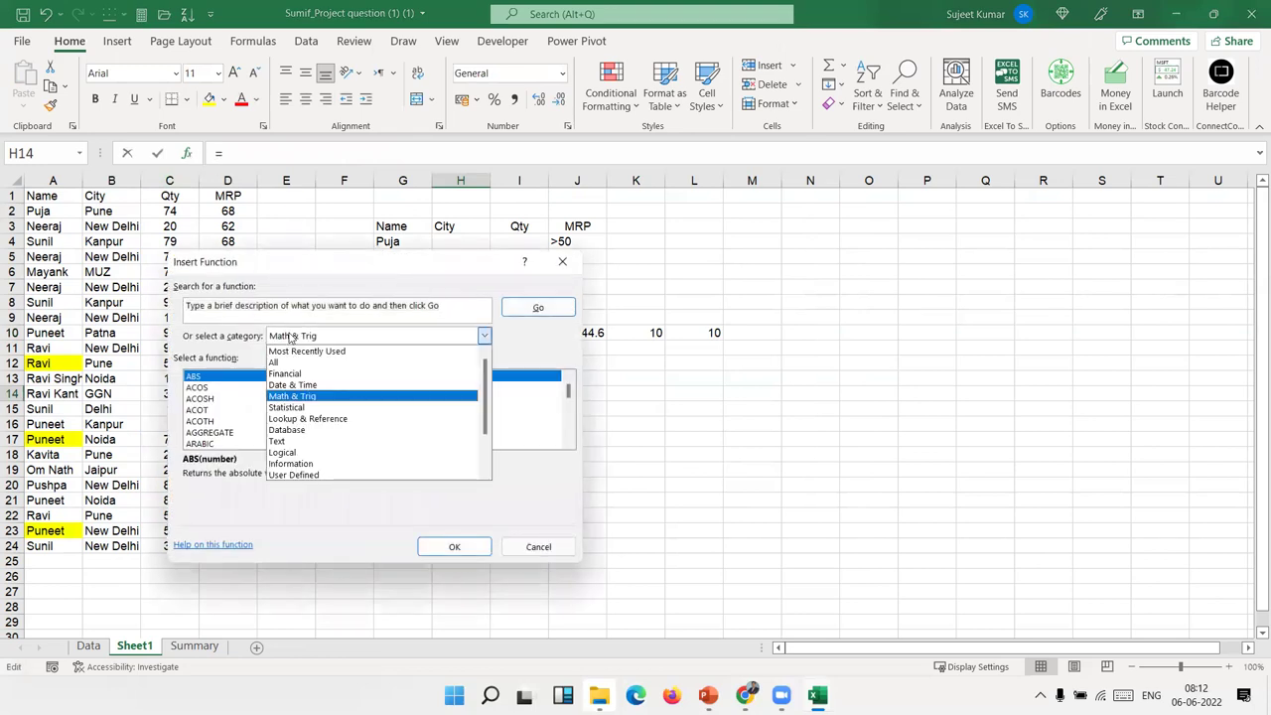
pyautogui.click(305, 433)
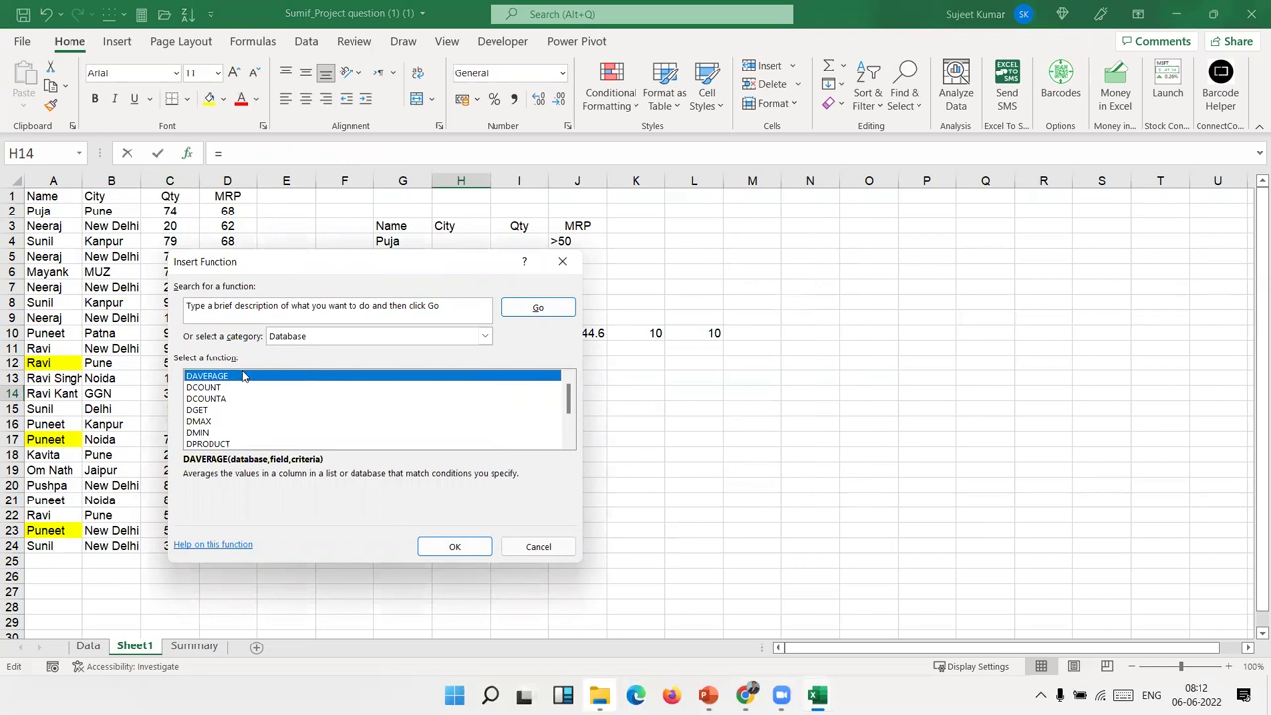
pyautogui.click(224, 388)
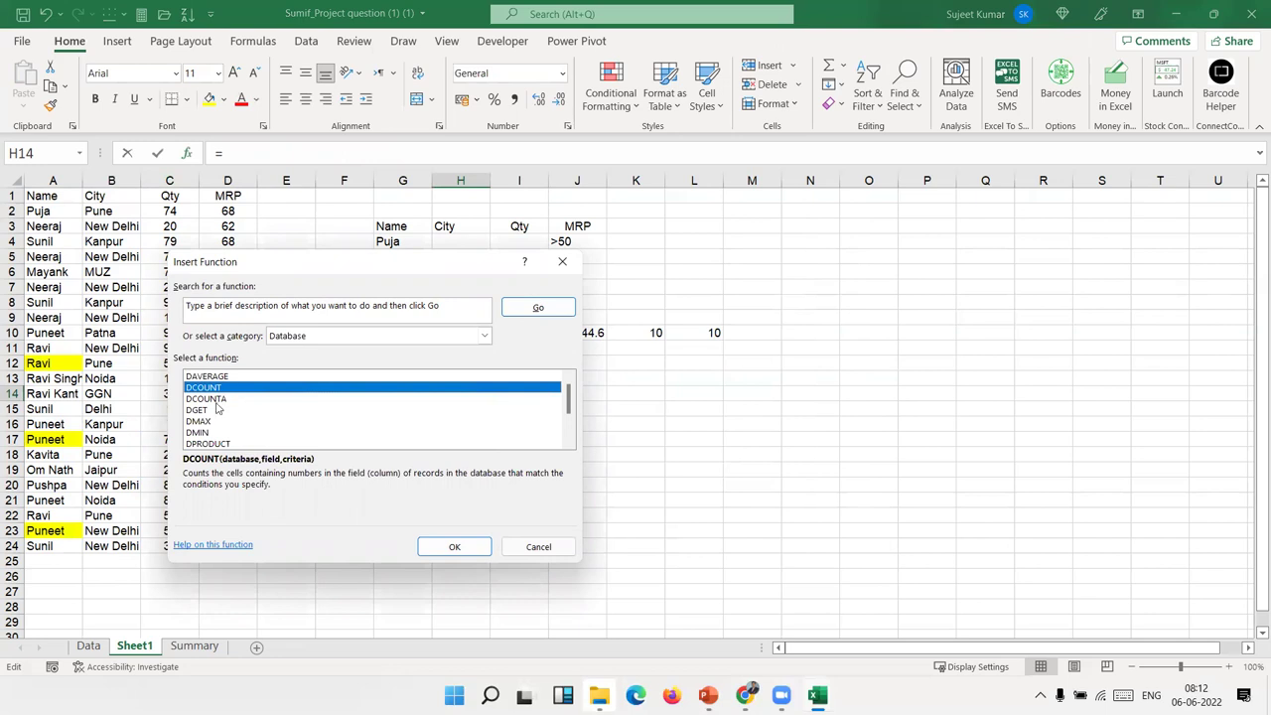
pyautogui.click(216, 400)
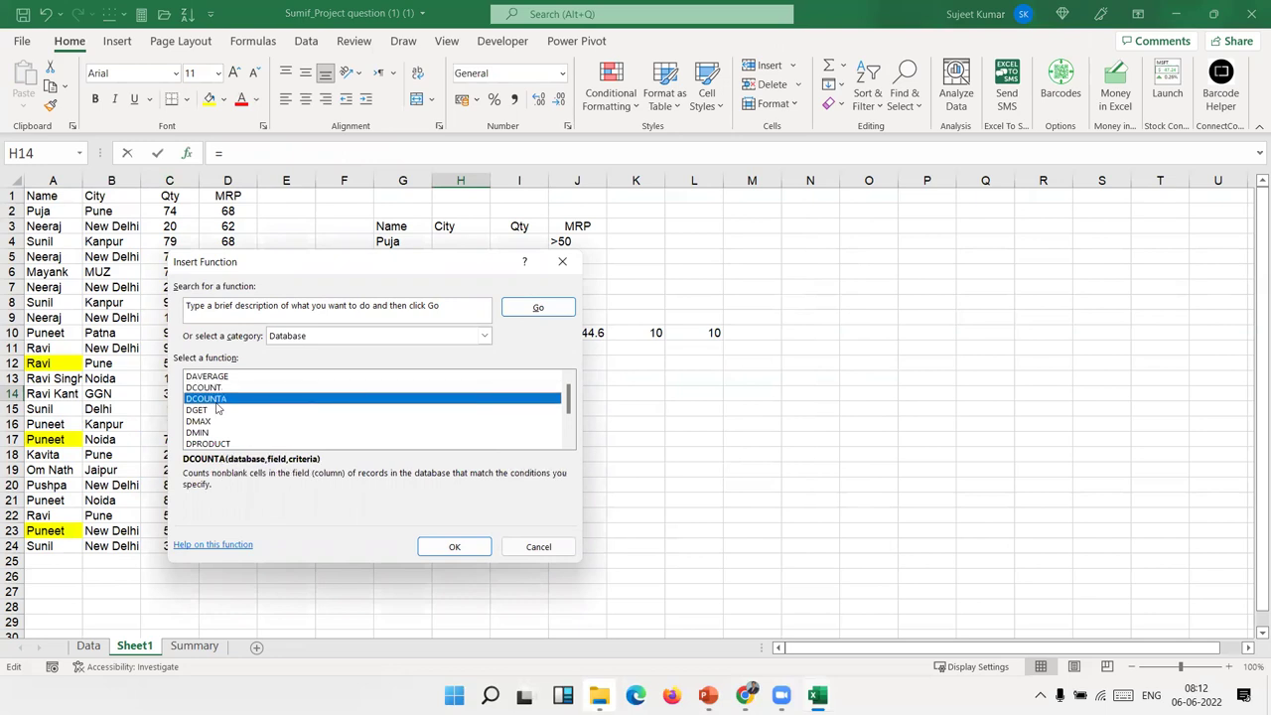
pyautogui.click(216, 410)
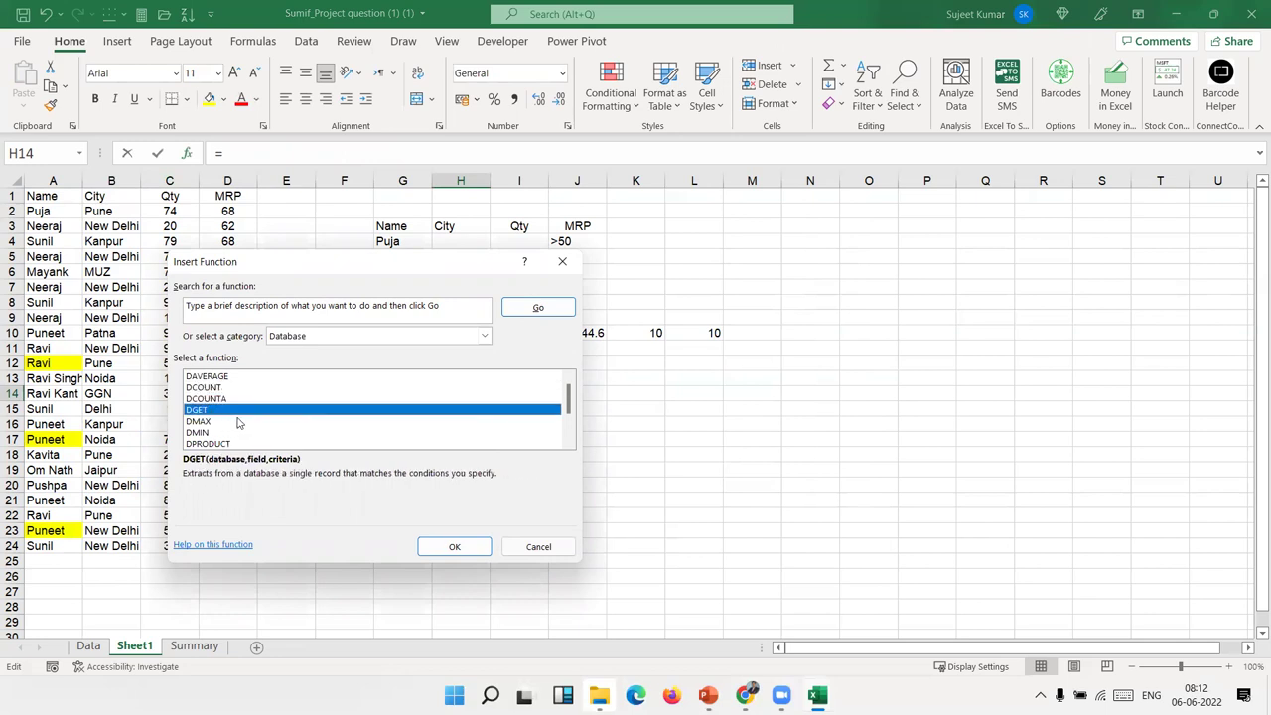
# Enter Puja in G13 and change A15's name from Sunil to Puja.
pyautogui.press('Escape')
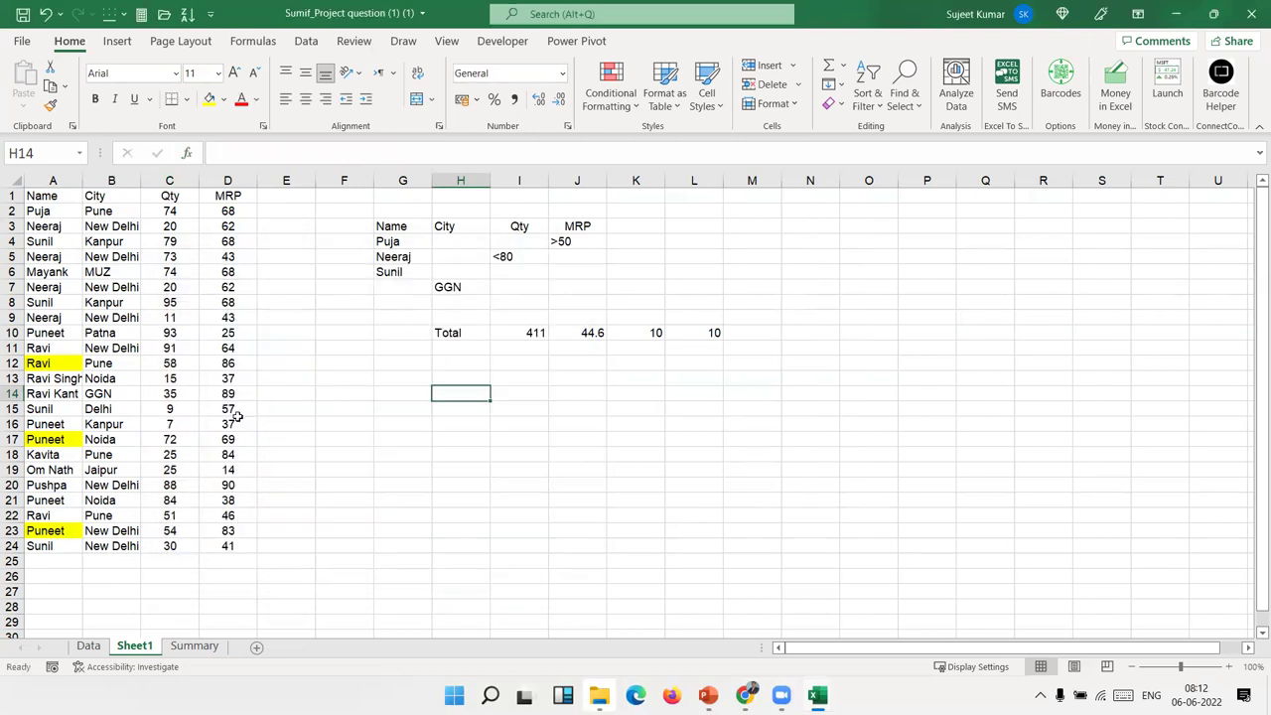
pyautogui.click(393, 378)
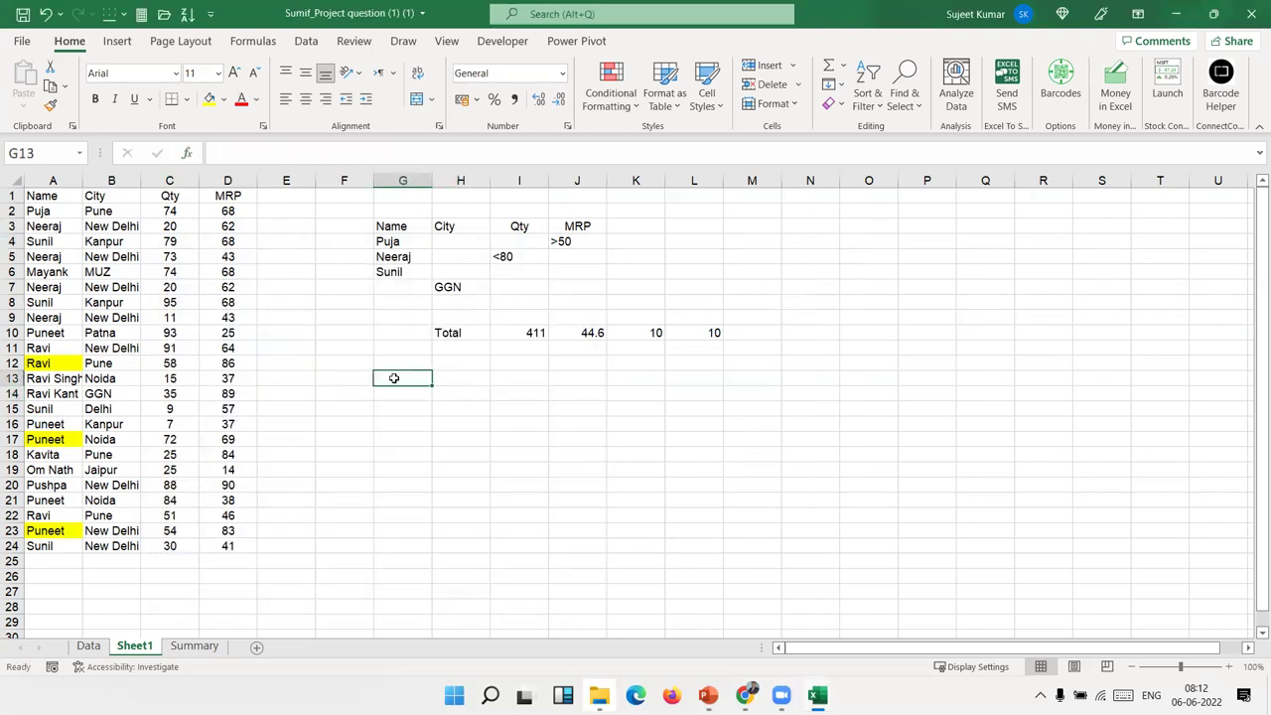
pyautogui.write('Puja')
pyautogui.click(366, 429)
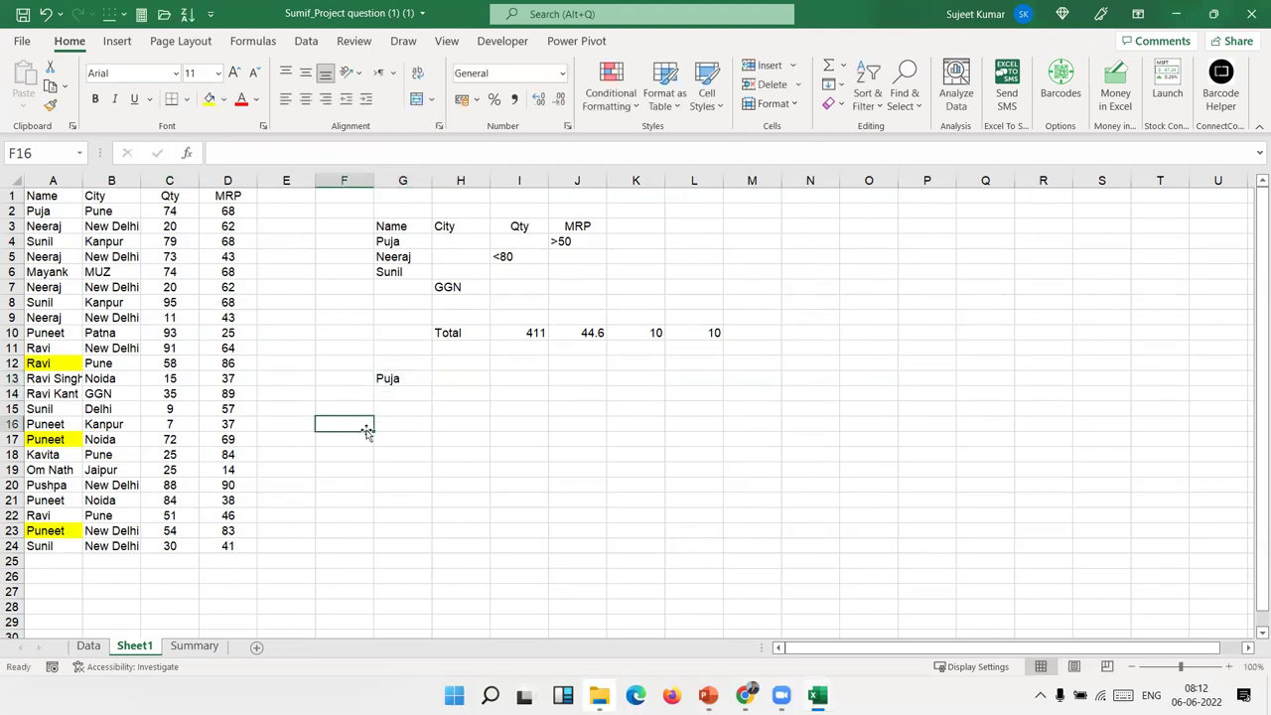
pyautogui.click(39, 411)
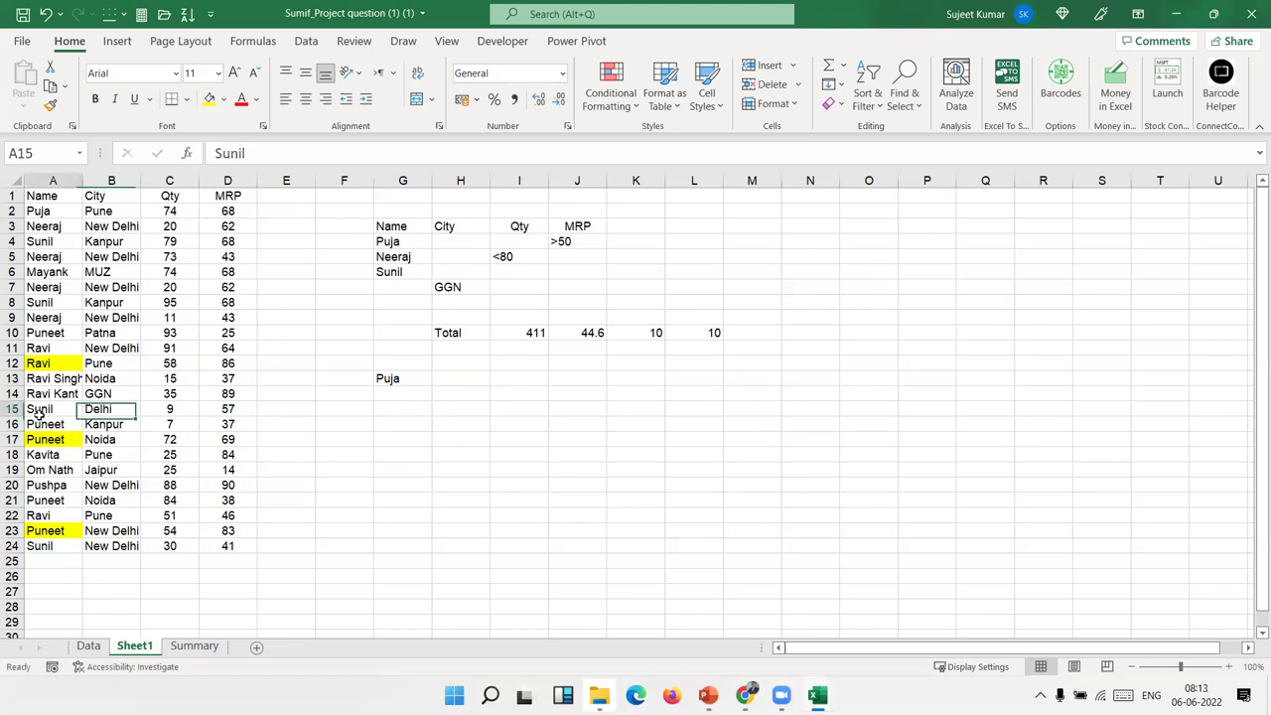
pyautogui.write('Puja')
pyautogui.click(168, 413)
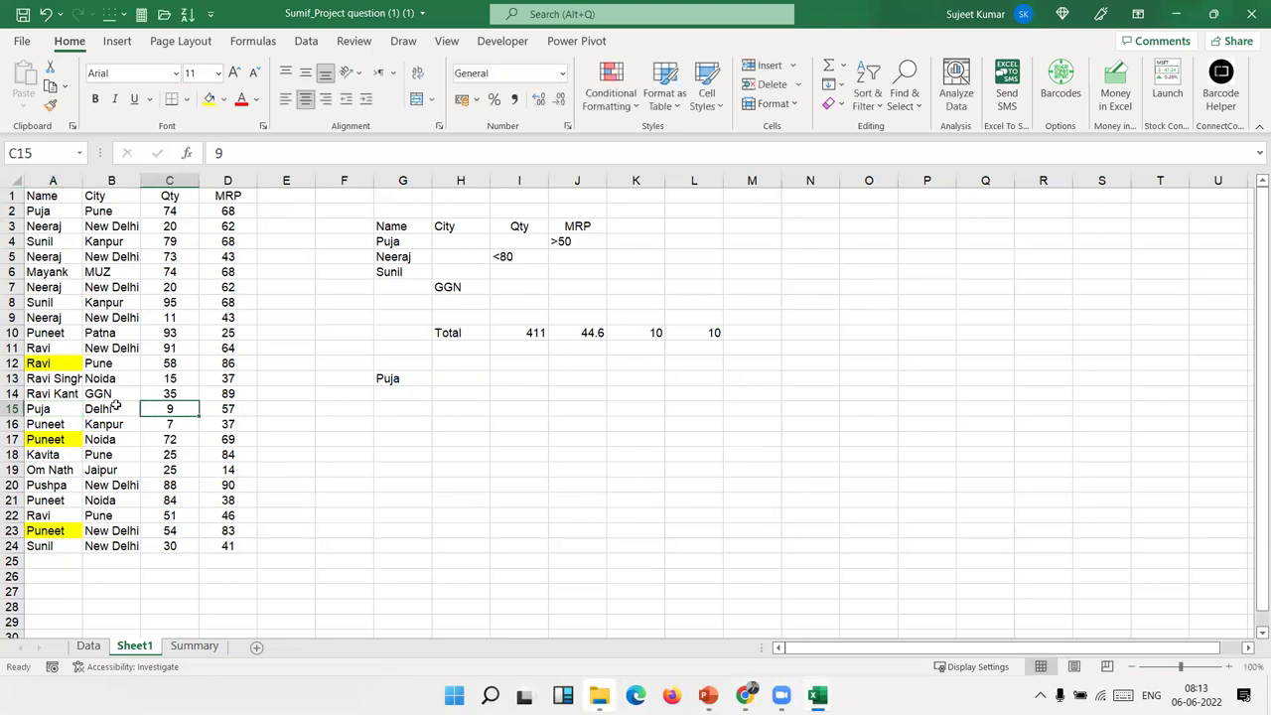
# Copy Delhi from B15 and select H13 as its destination.
pyautogui.click(117, 407)
pyautogui.hotkey('ctrl', 'c')
pyautogui.click(461, 378)
# Paste Delhi into H13 and add a Qty heading in I12.
pyautogui.hotkey('ctrl', 'v')
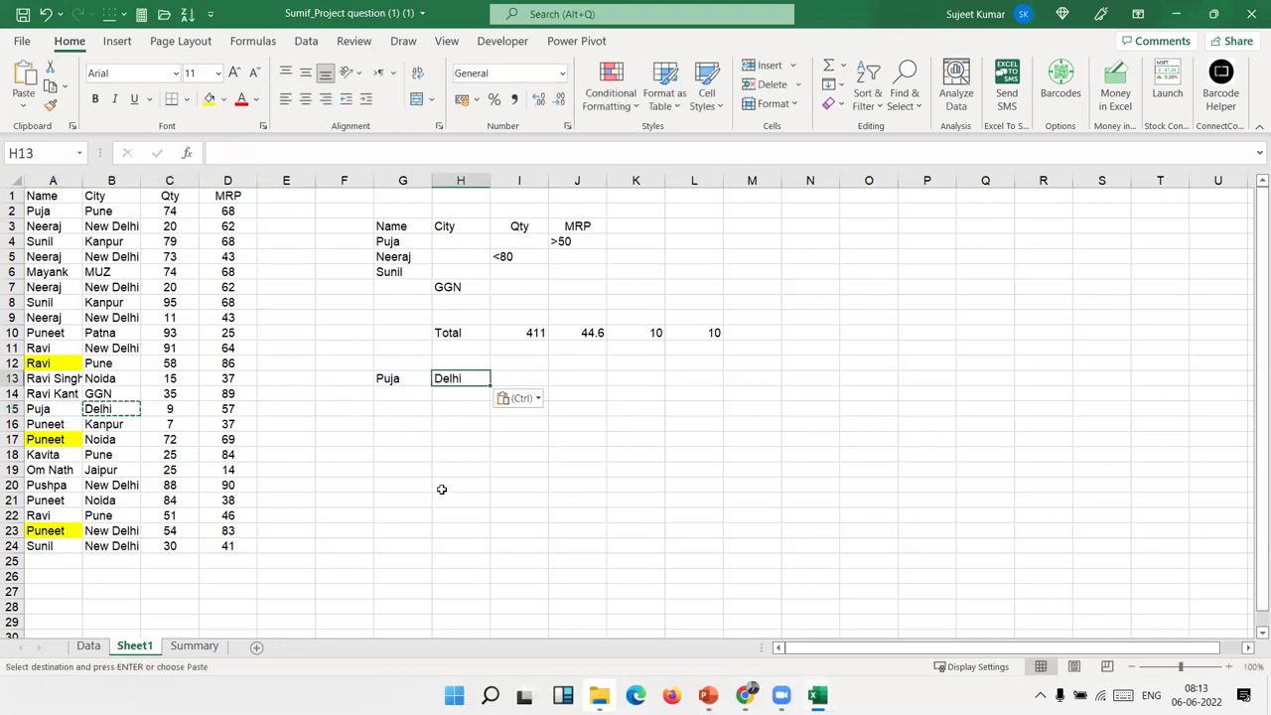
pyautogui.click(522, 359)
pyautogui.write('Qty')
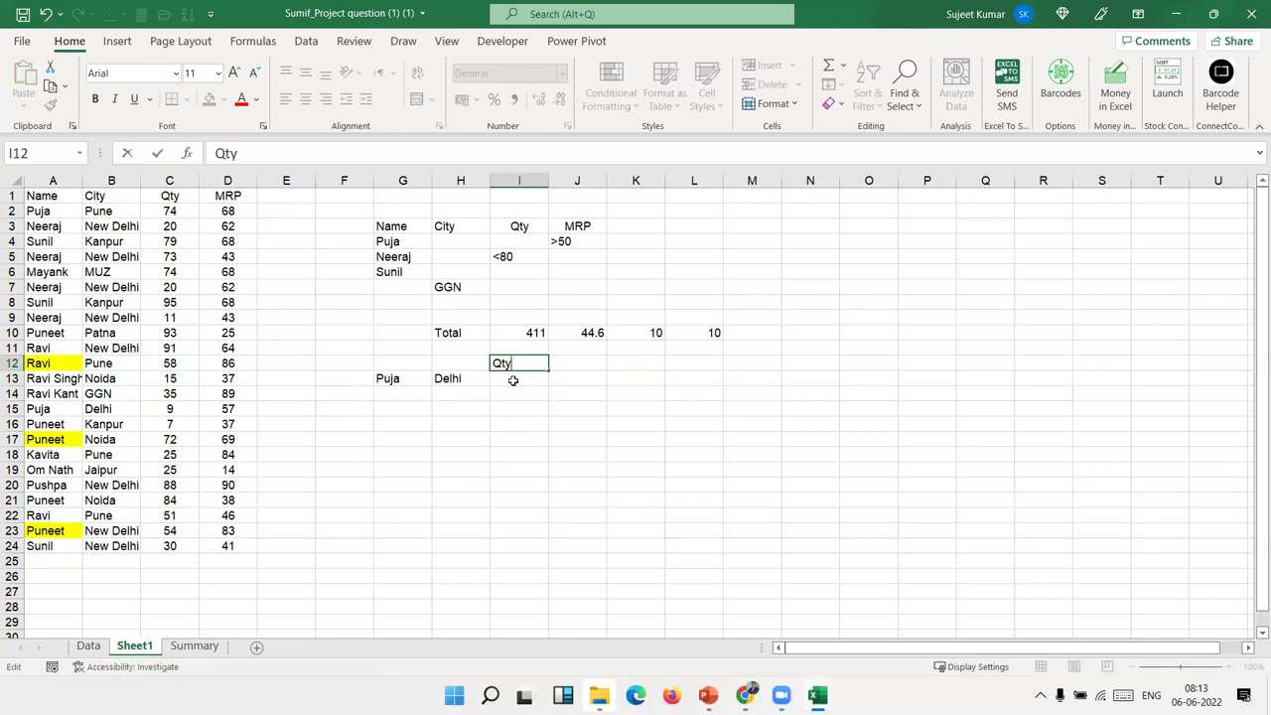
pyautogui.press('Return')
pyautogui.click(471, 383)
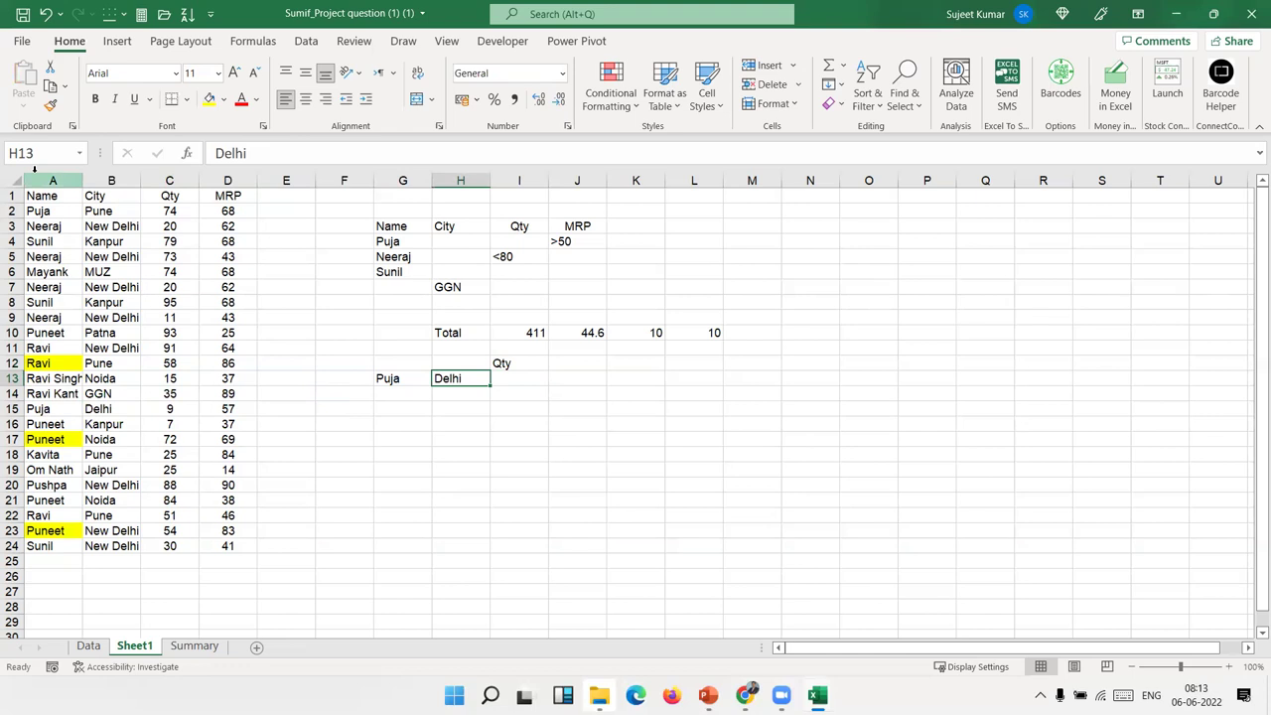
# Start a DGET formula over A1:D24 in I13, then discard it unfinished.
pyautogui.press('Right')
pyautogui.write('=')
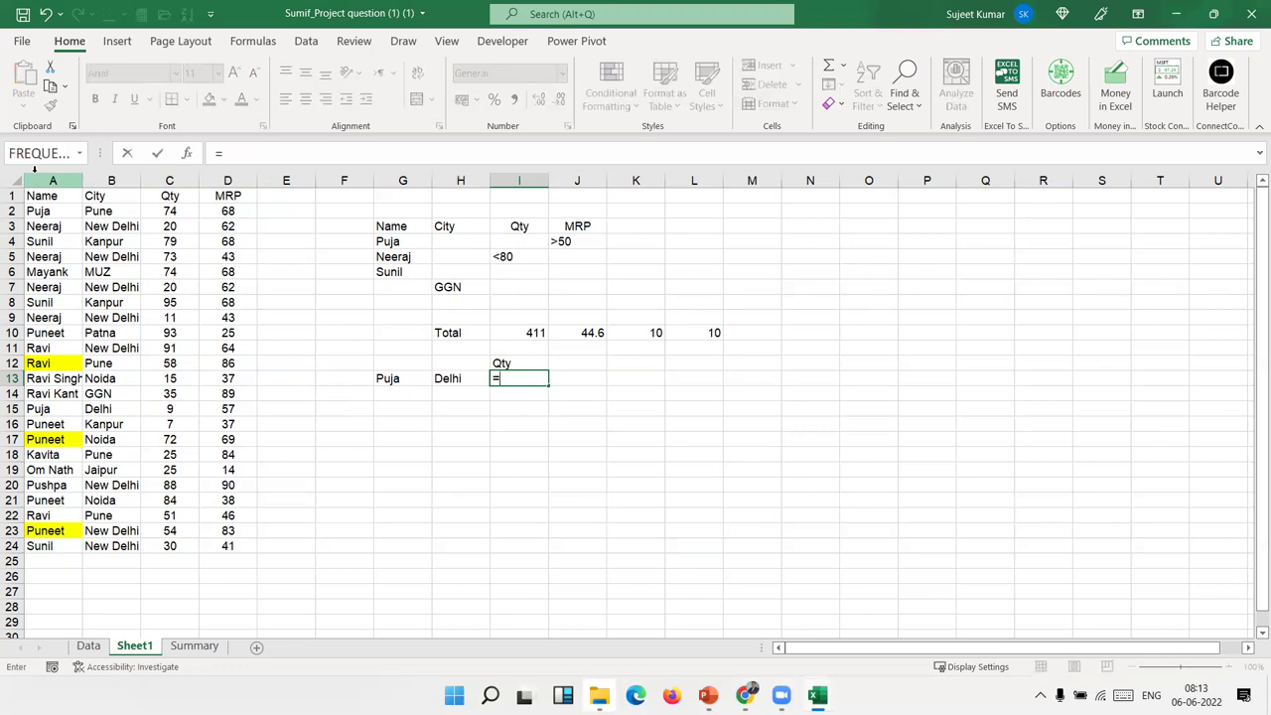
pyautogui.write('dge')
pyautogui.press('Tab')
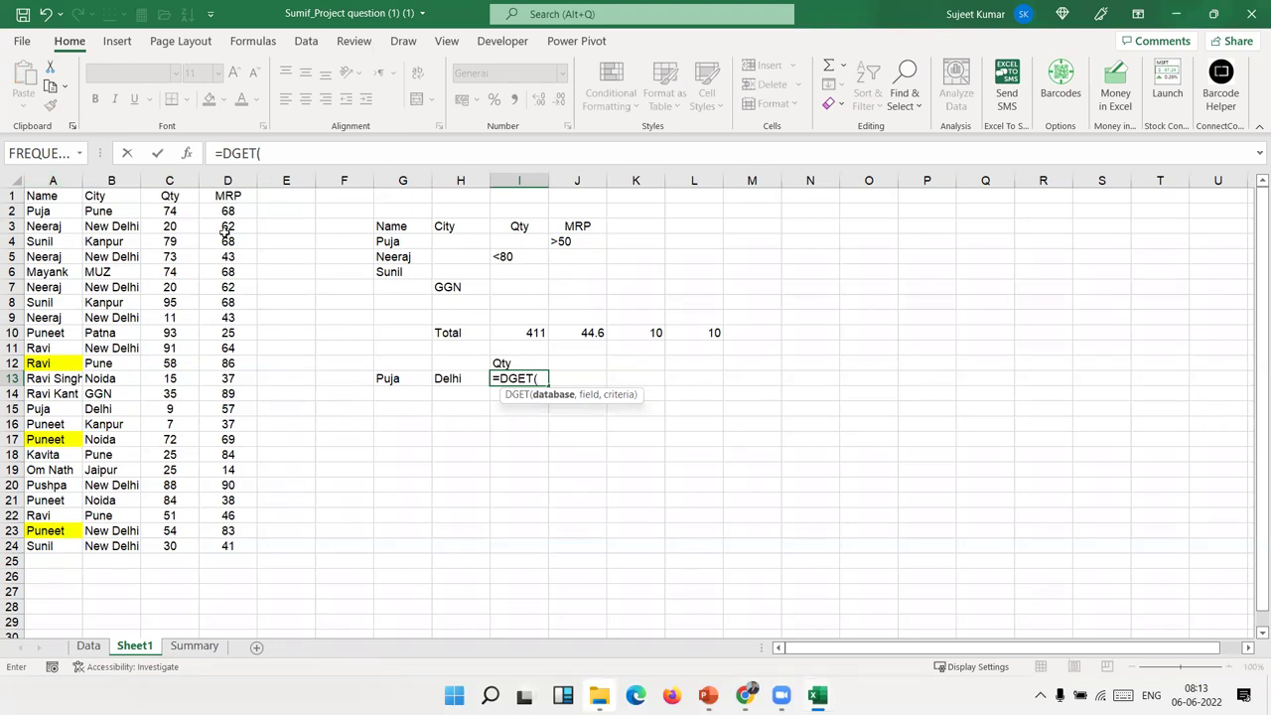
pyautogui.click(52, 196)
pyautogui.hotkey('ctrl', 'shift', 'Right')
pyautogui.hotkey('ctrl', 'shift', 'Down')
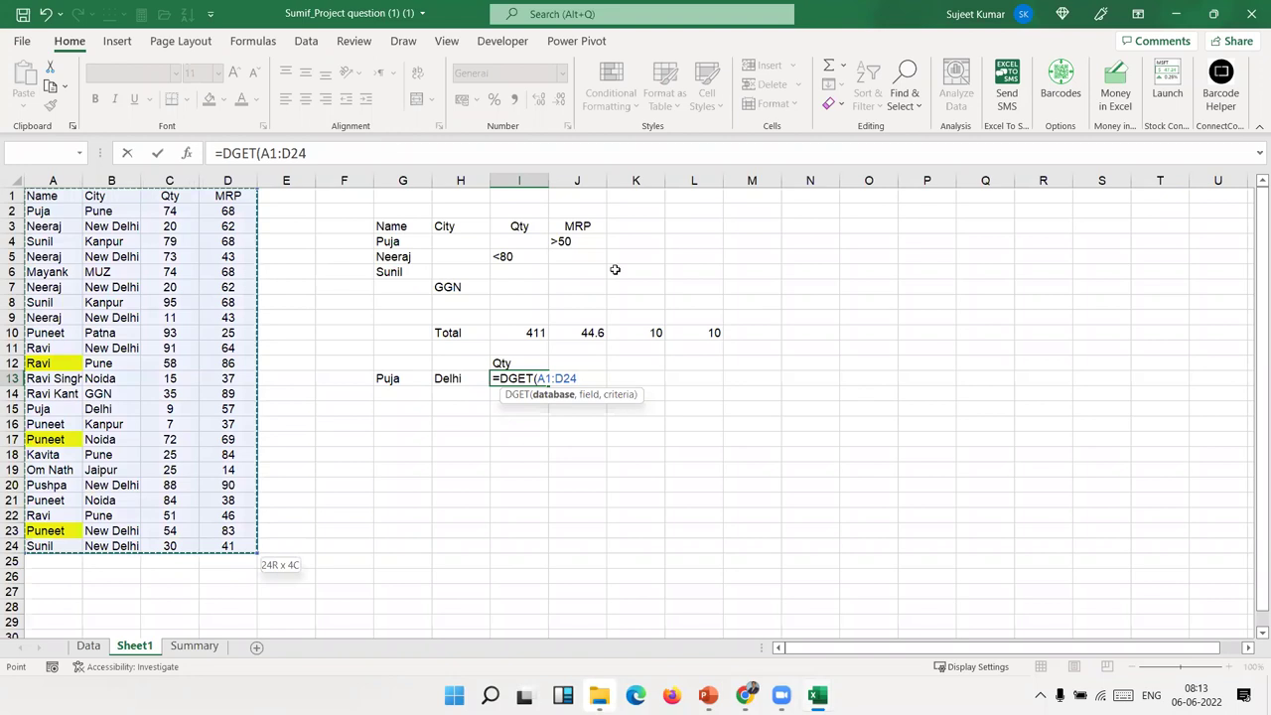
pyautogui.write(',')
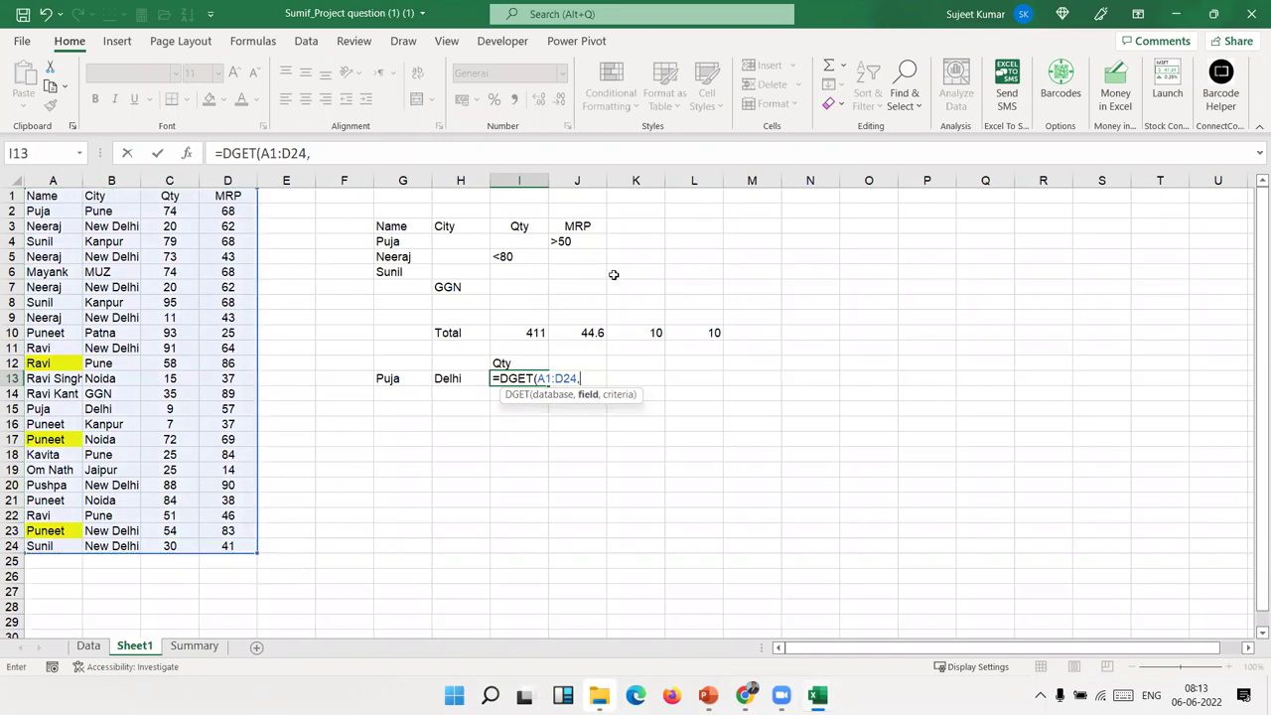
pyautogui.press('Escape')
pyautogui.click(389, 379)
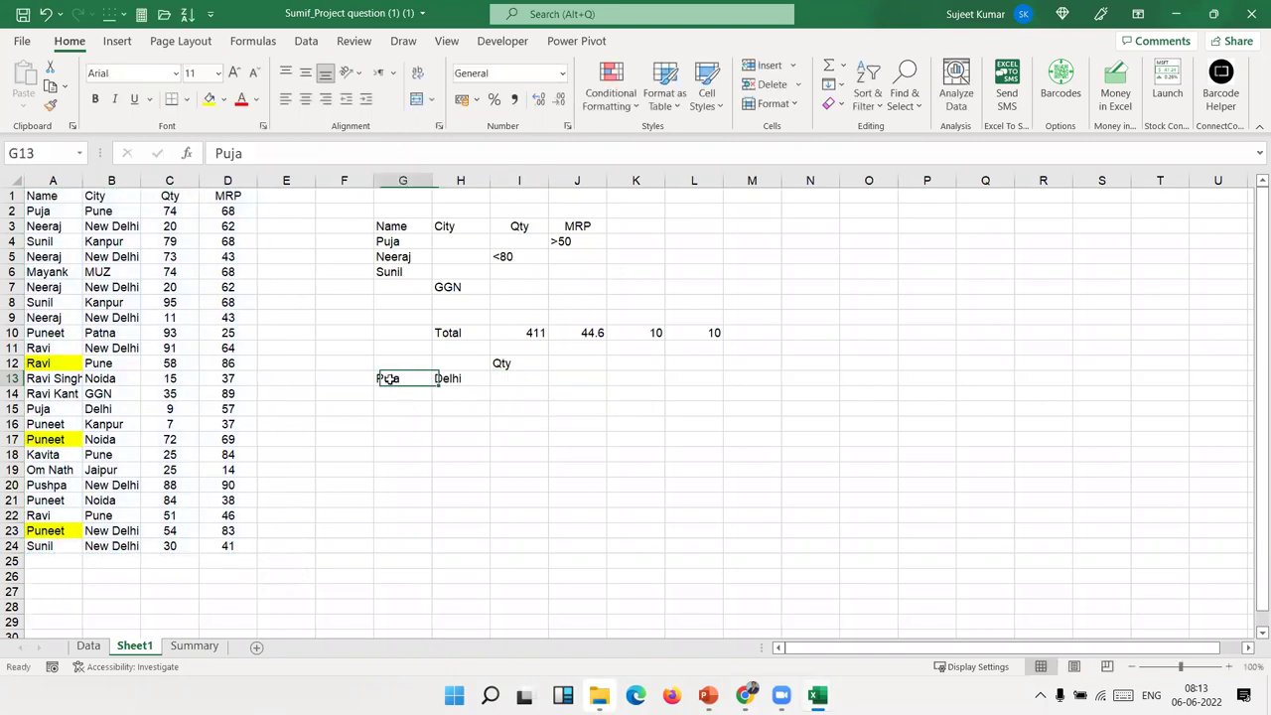
pyautogui.click(462, 381)
# Enter =DGET(A1:D24,C1,G13:H13) in I13, which returns #VALUE!
pyautogui.click(507, 381)
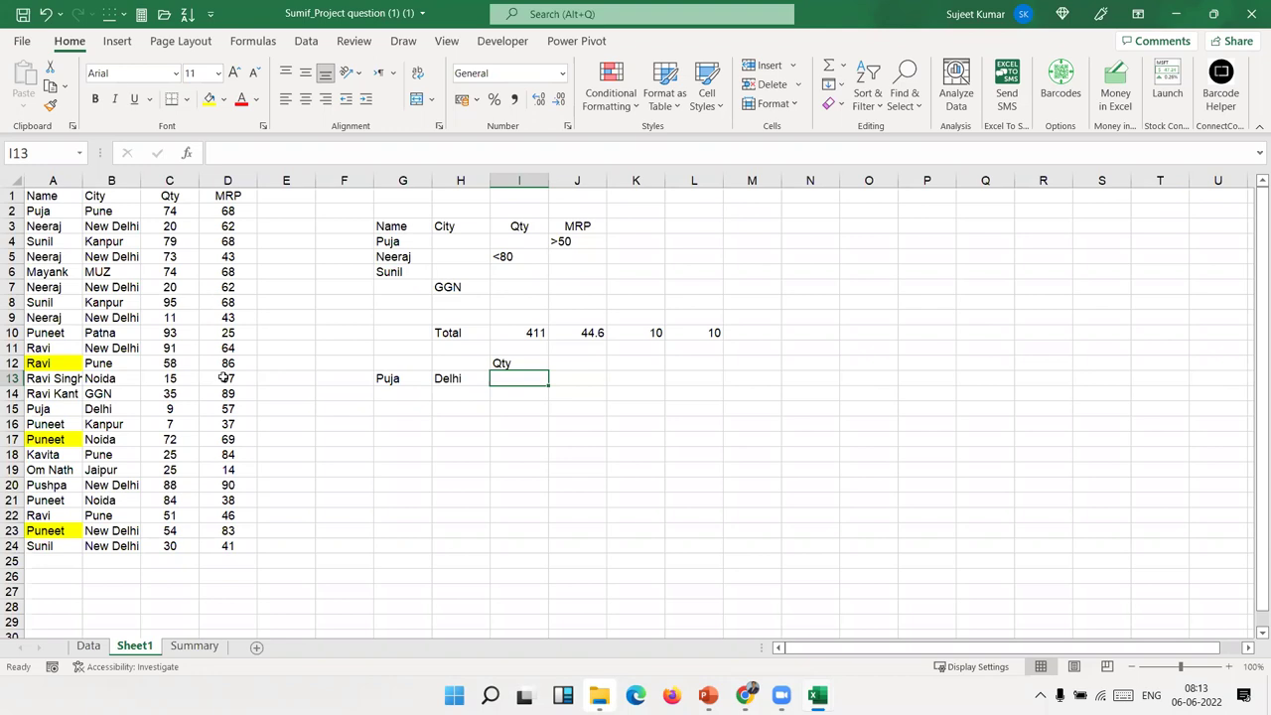
pyautogui.write('=get')
pyautogui.press('Down')
pyautogui.press('Tab')
pyautogui.click(45, 194)
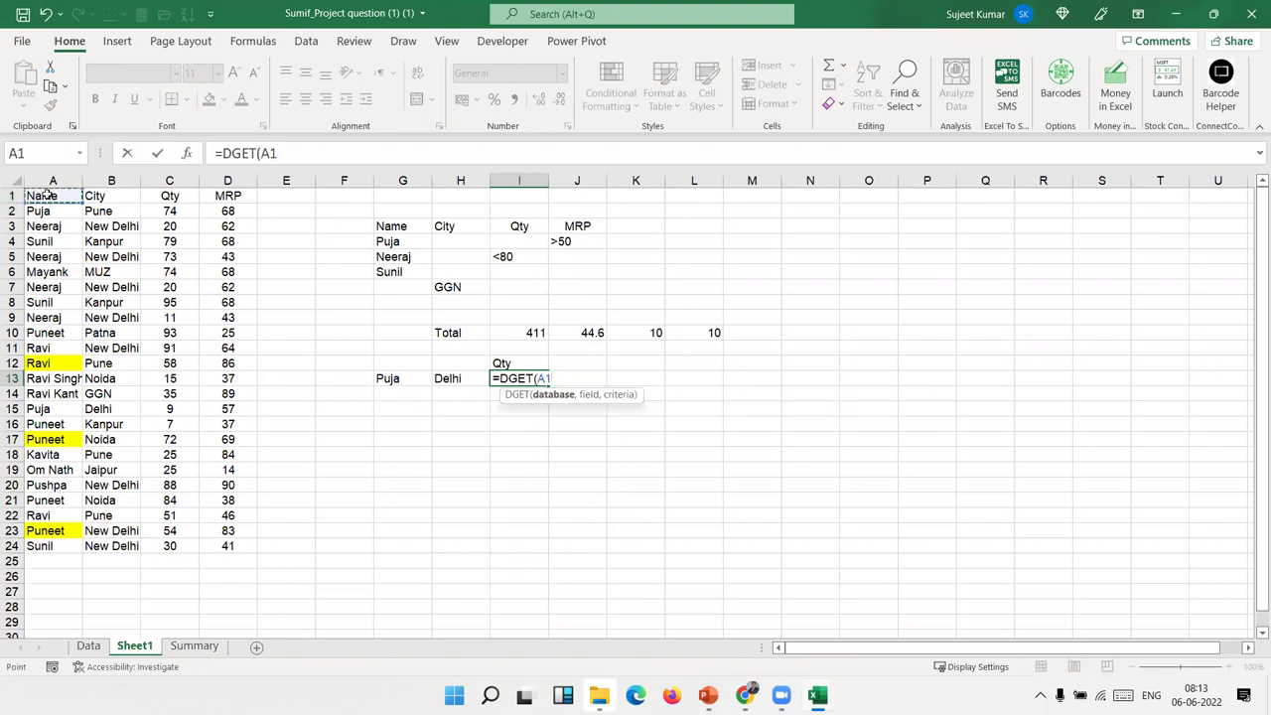
pyautogui.hotkey('ctrl', 'shift', 'Right')
pyautogui.hotkey('ctrl', 'shift', 'Down')
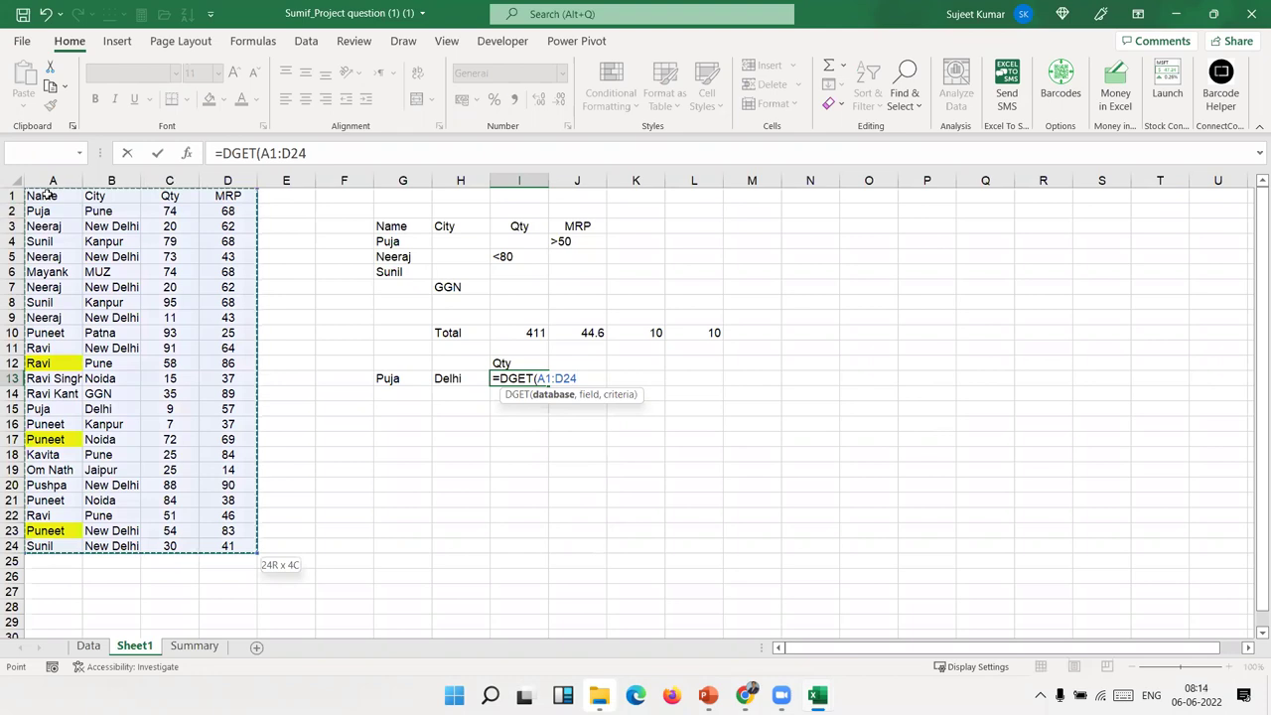
pyautogui.write(',')
pyautogui.click(163, 197)
pyautogui.write(',')
pyautogui.moveTo(409, 381); pyautogui.dragTo(443, 382)
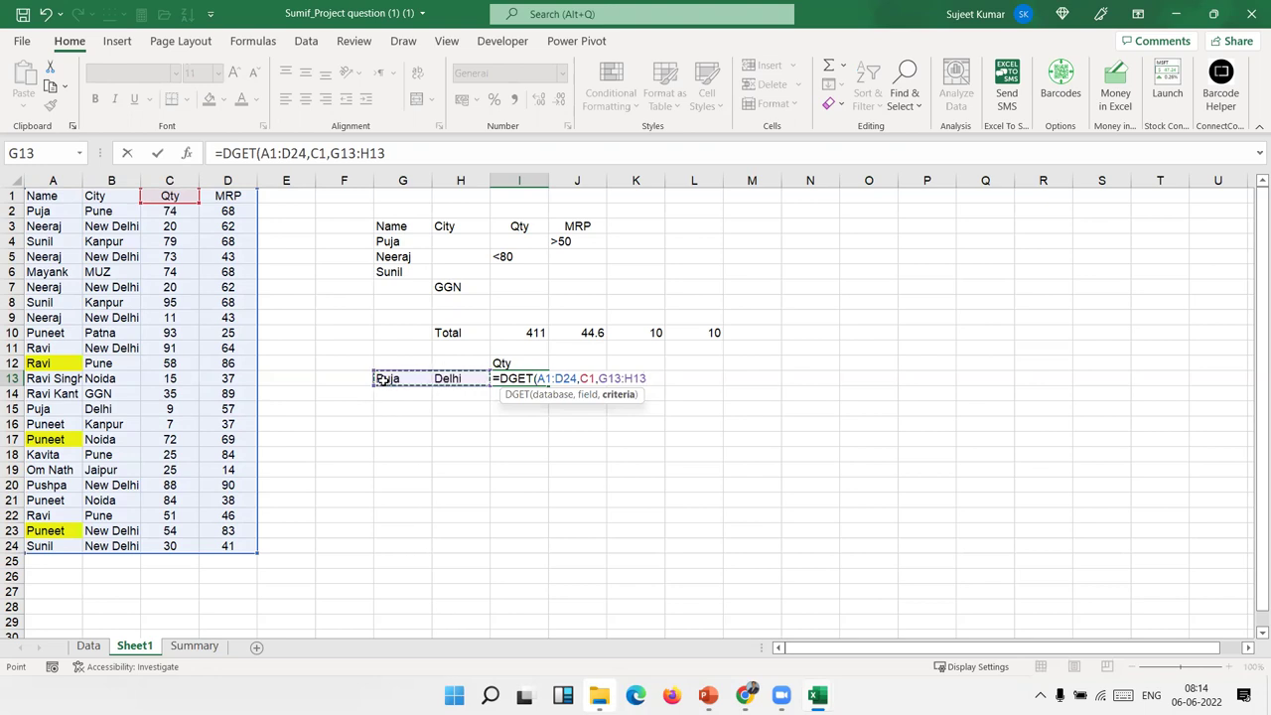
pyautogui.press('Return')
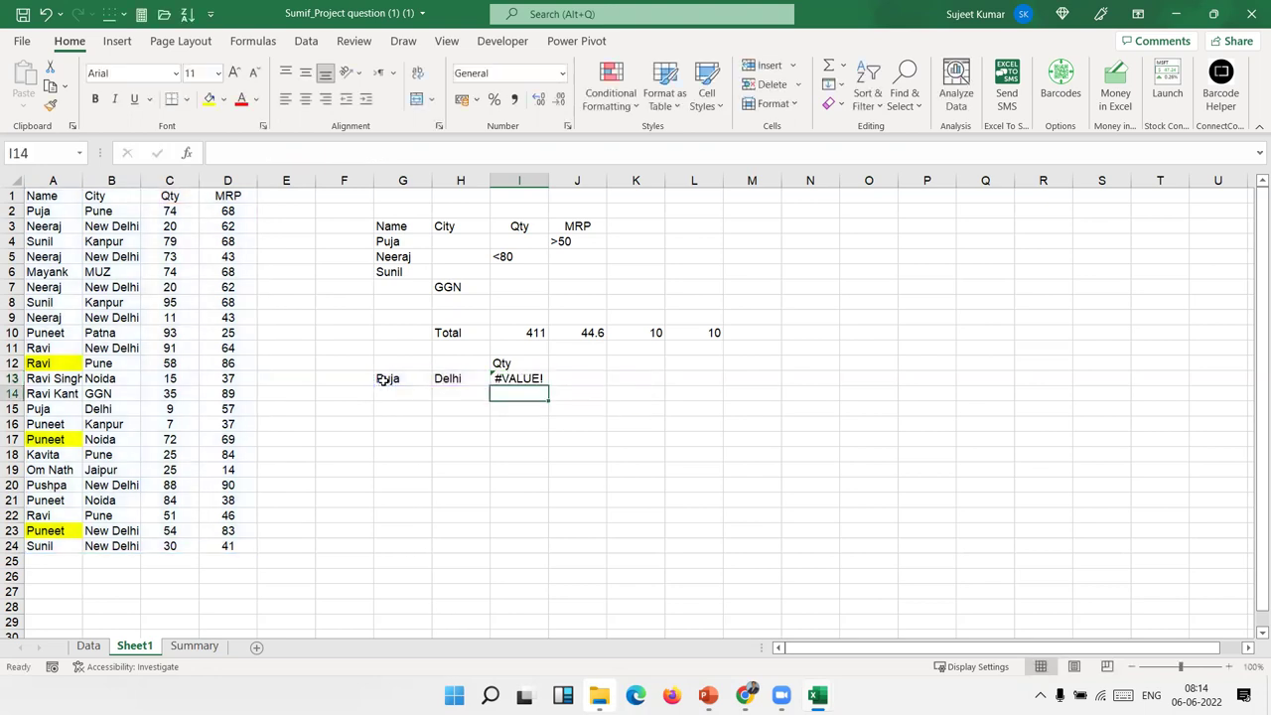
pyautogui.press('Up')
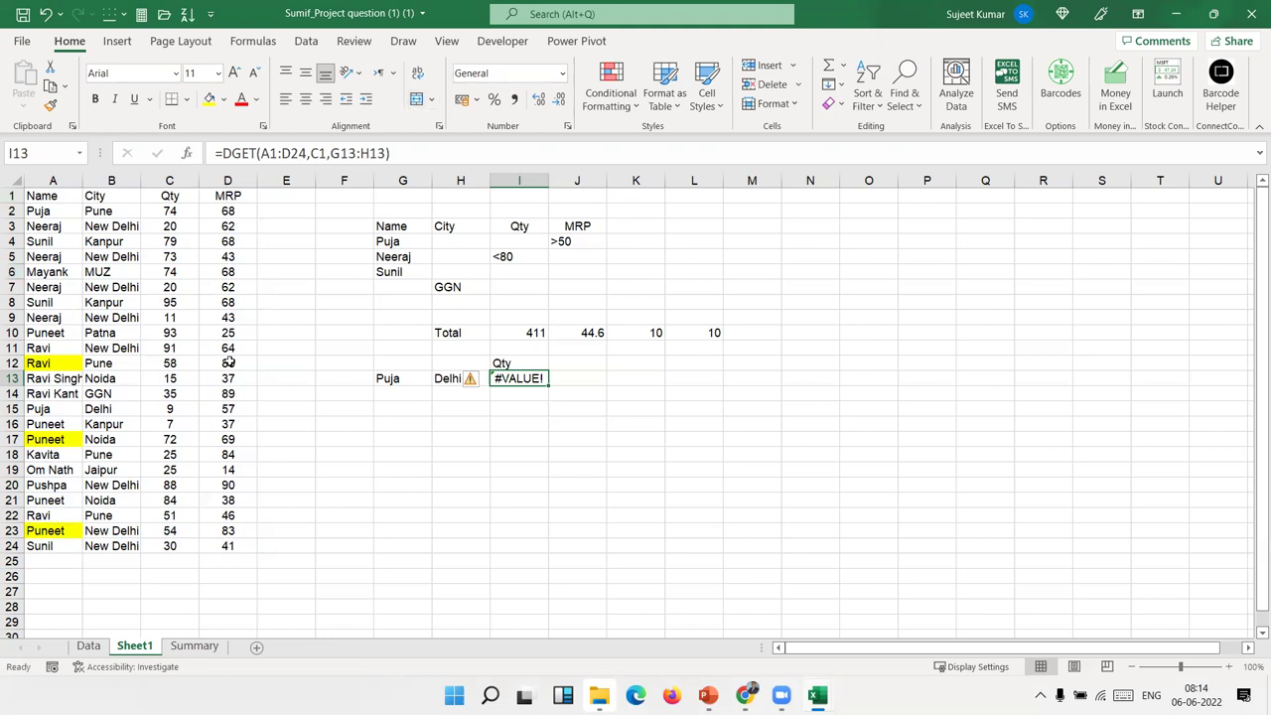
# Copy the Name and City headers from A1:B1 into G12:H12.
pyautogui.moveTo(60, 196); pyautogui.dragTo(86, 195)
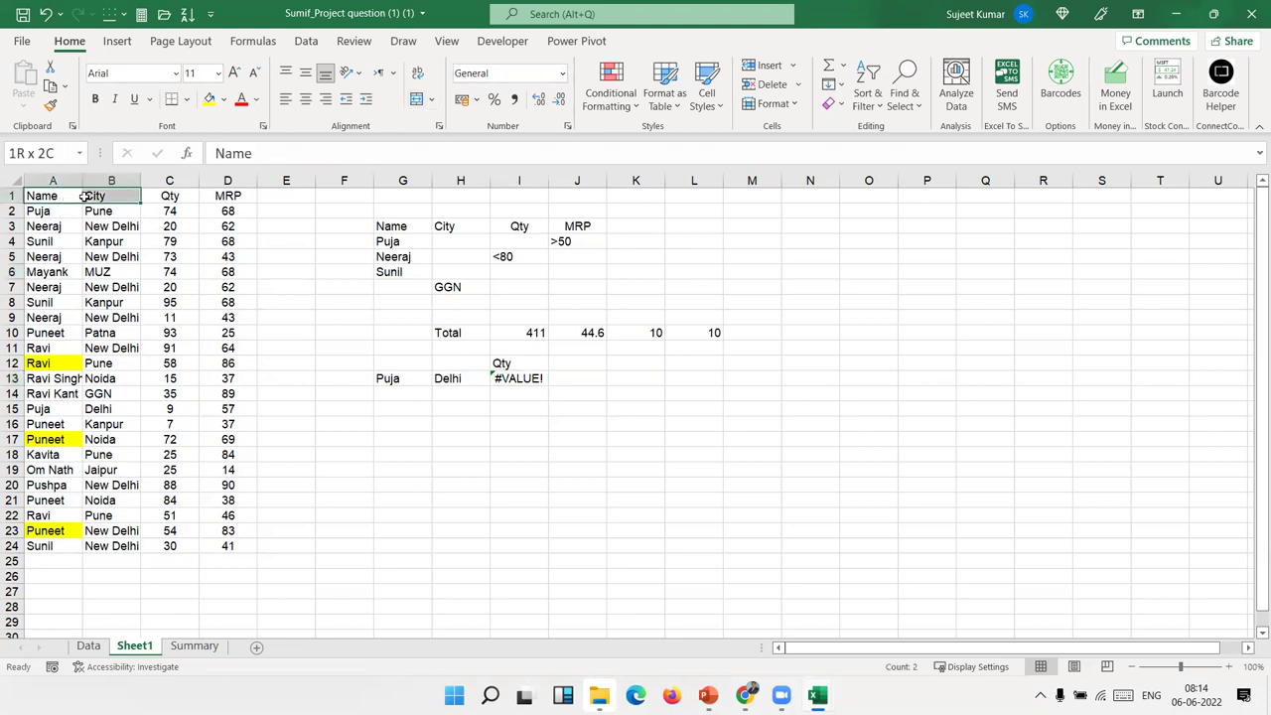
pyautogui.hotkey('ctrl', 'c')
pyautogui.click(418, 364)
pyautogui.hotkey('ctrl', 'v')
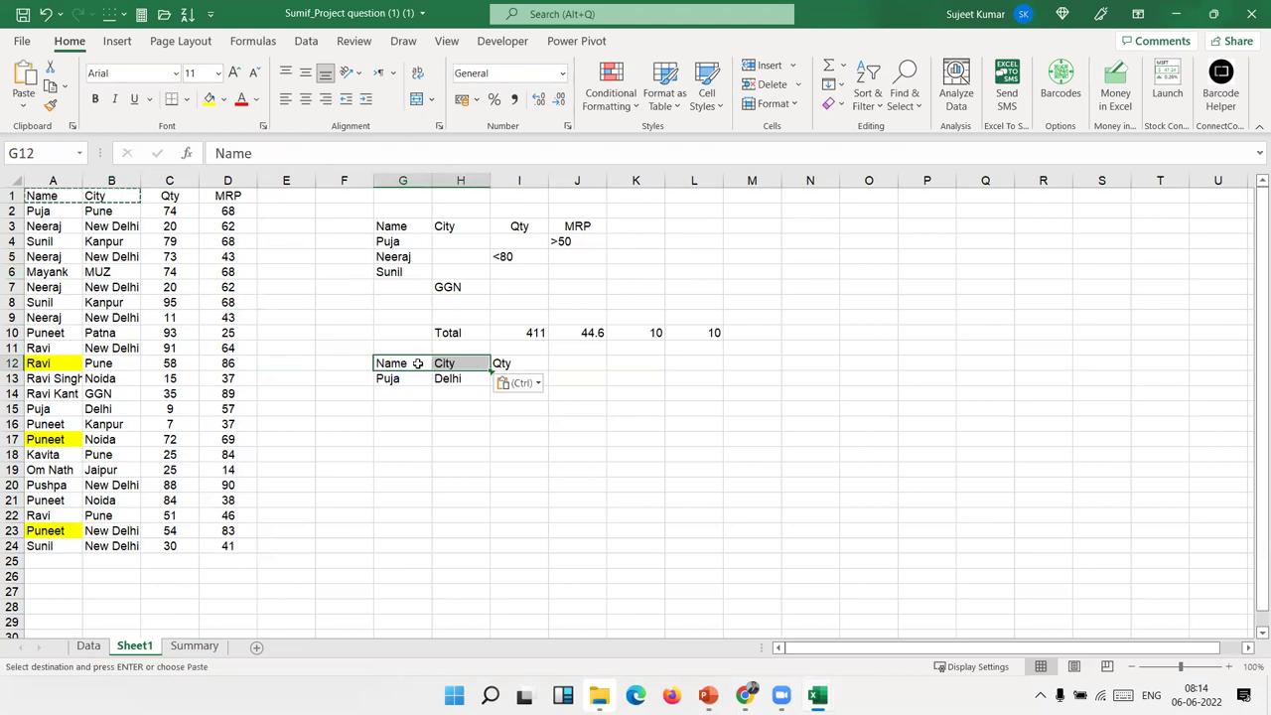
pyautogui.click(559, 411)
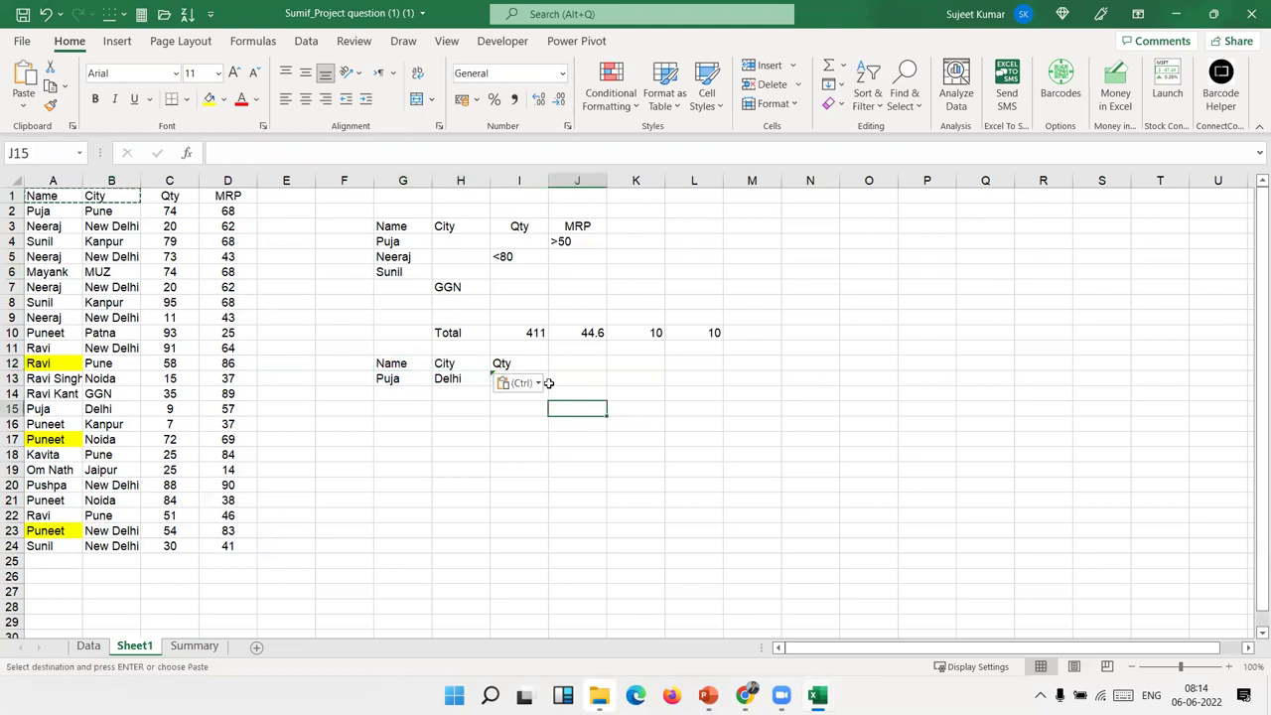
# Extend I13's DGET criteria range to G12:H13 so it returns 9.
pyautogui.click(544, 380)
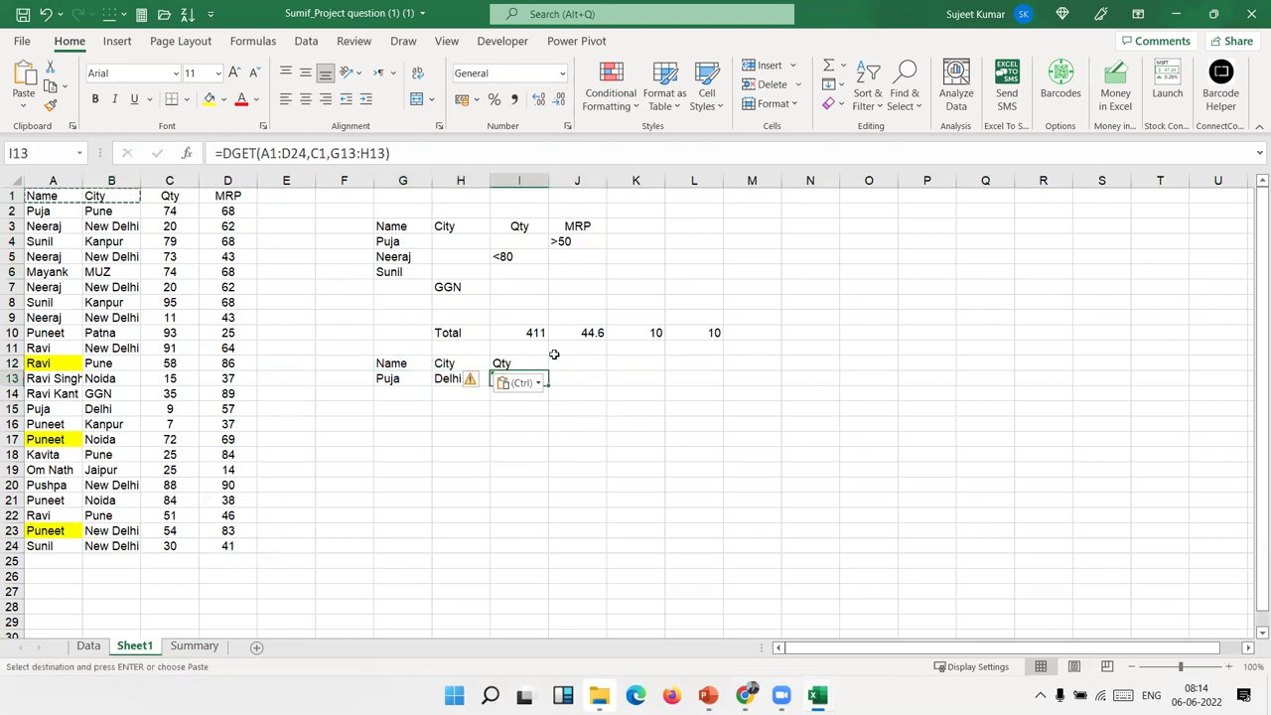
pyautogui.press('F2')
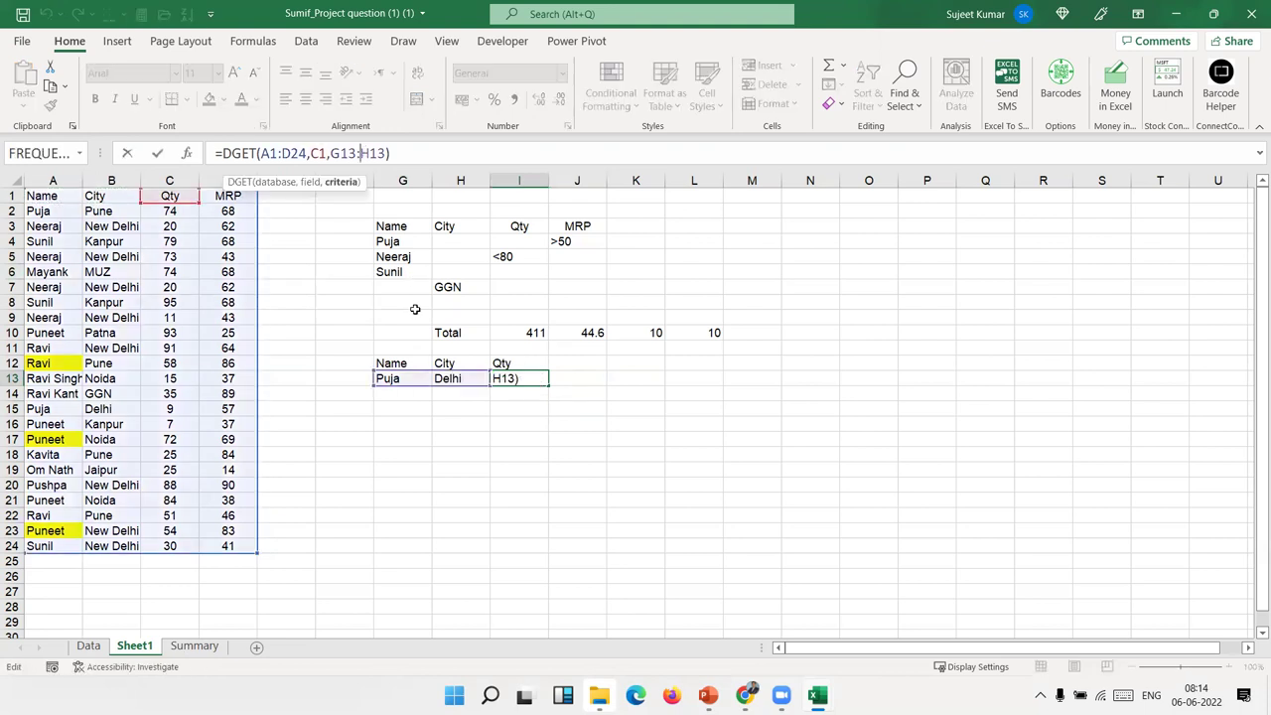
pyautogui.moveTo(369, 359); pyautogui.dragTo(371, 358)
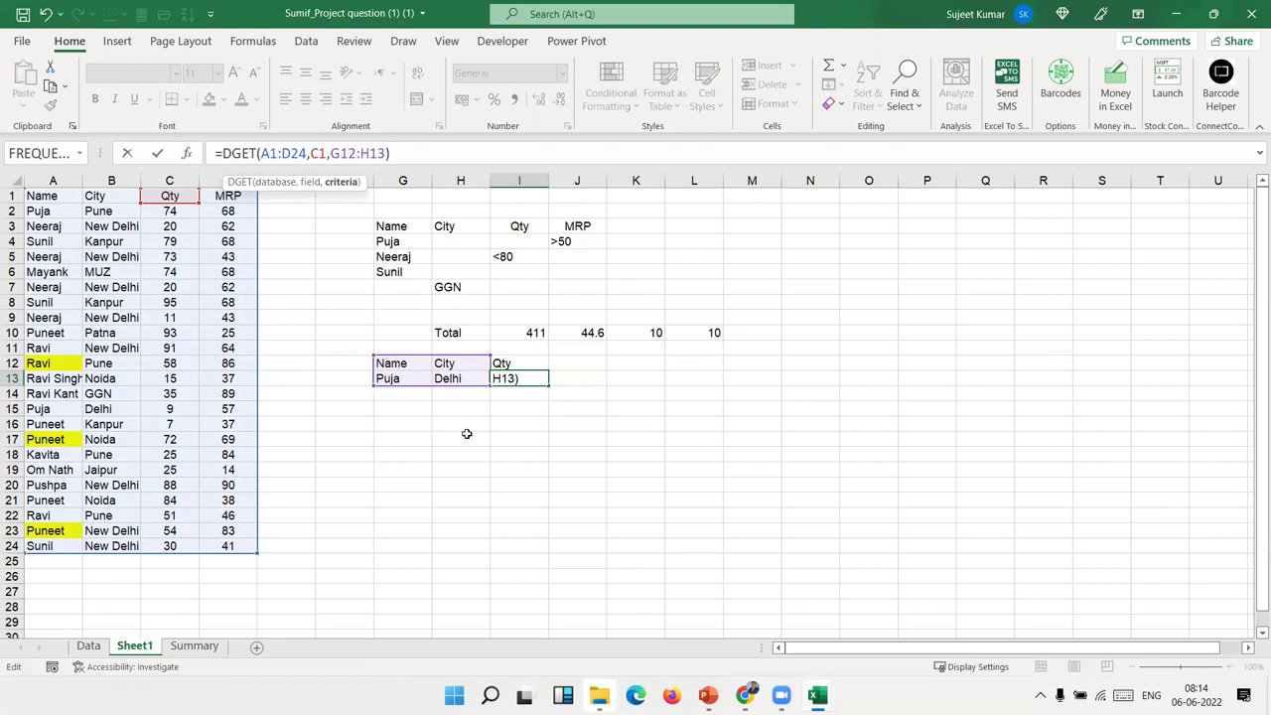
pyautogui.press('Return')
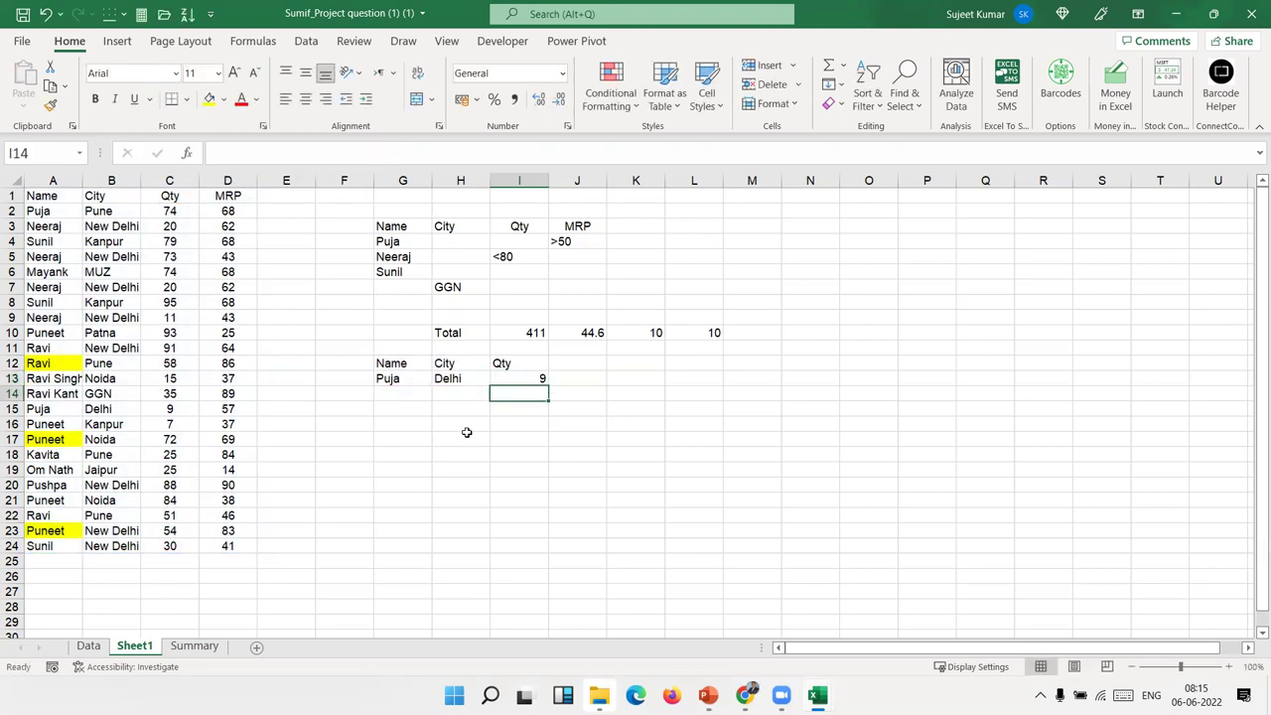
pyautogui.click(545, 381)
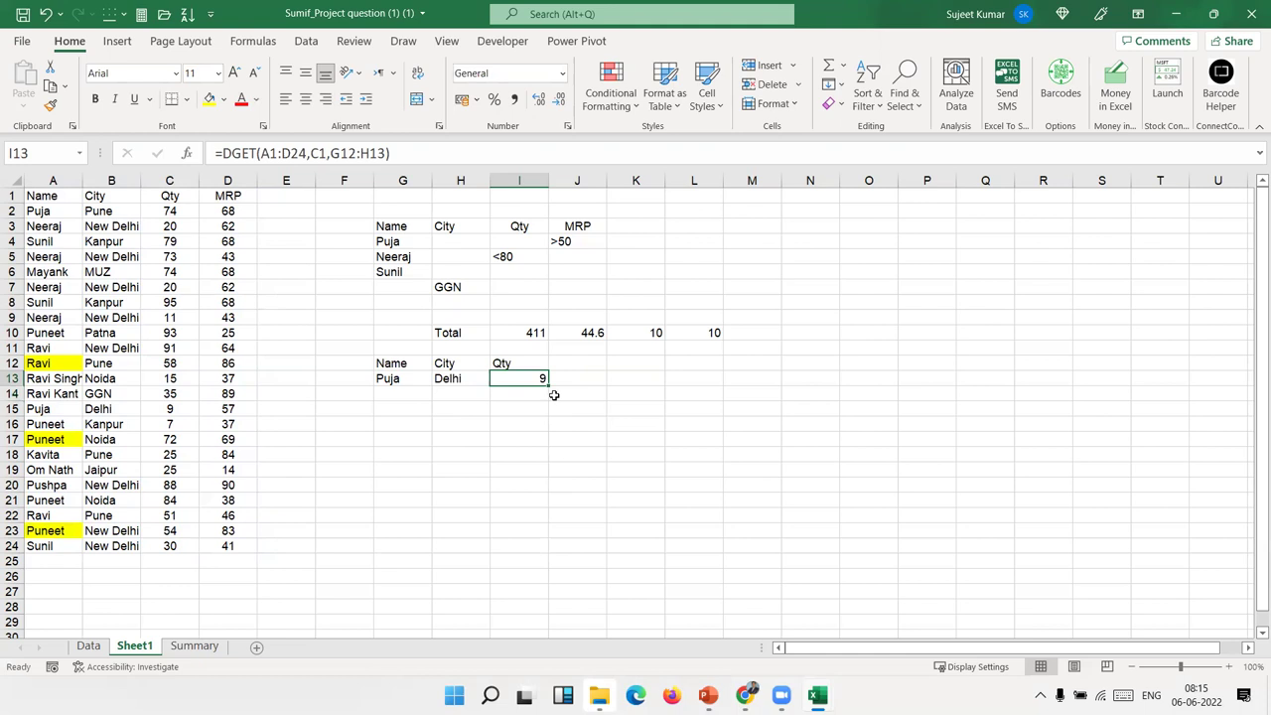
pyautogui.click(389, 392)
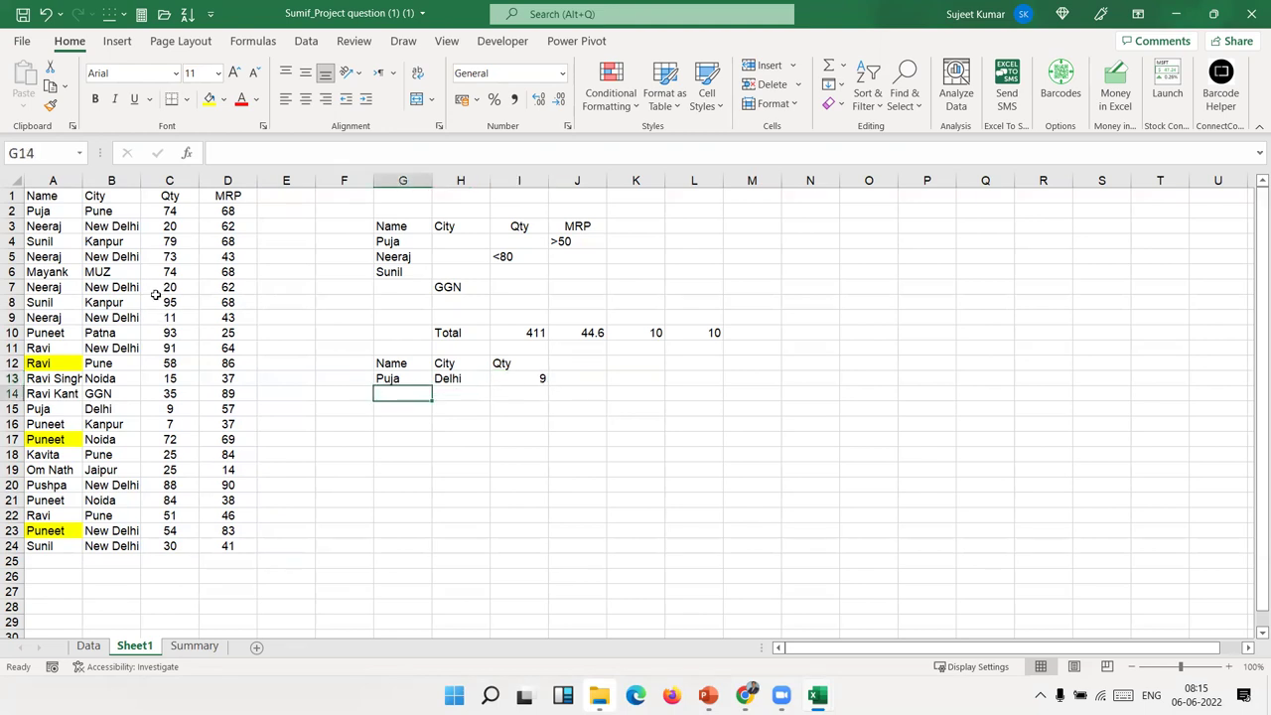
pyautogui.click(524, 367)
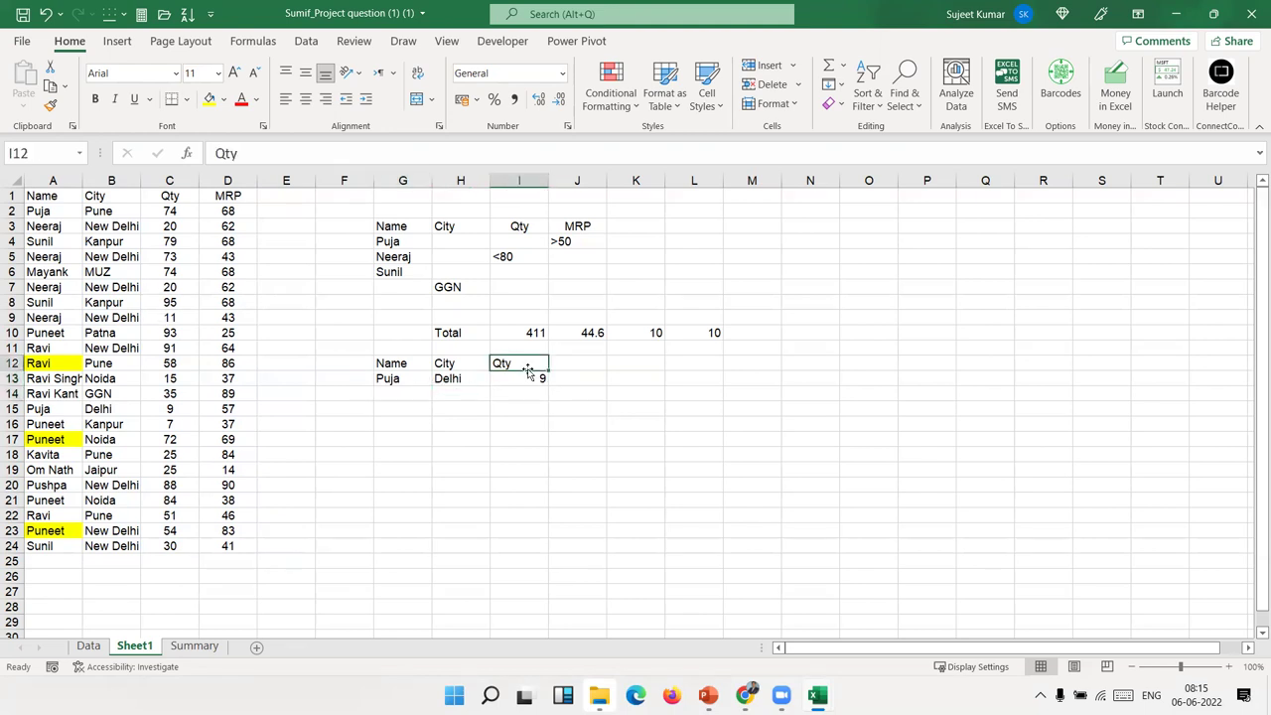
pyautogui.click(527, 378)
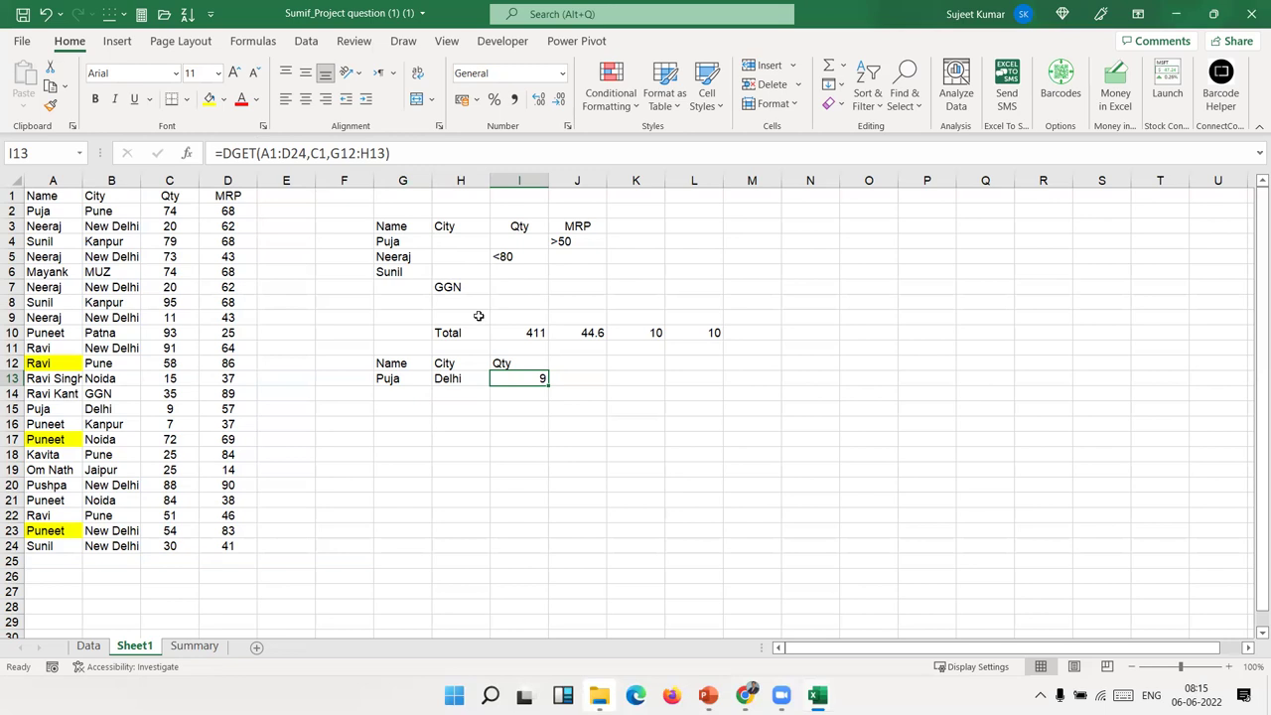
# Fill Puja/Delhi down into row 16 as a test, then undo it.
pyautogui.click(33, 407)
pyautogui.moveTo(33, 407); pyautogui.dragTo(100, 425)
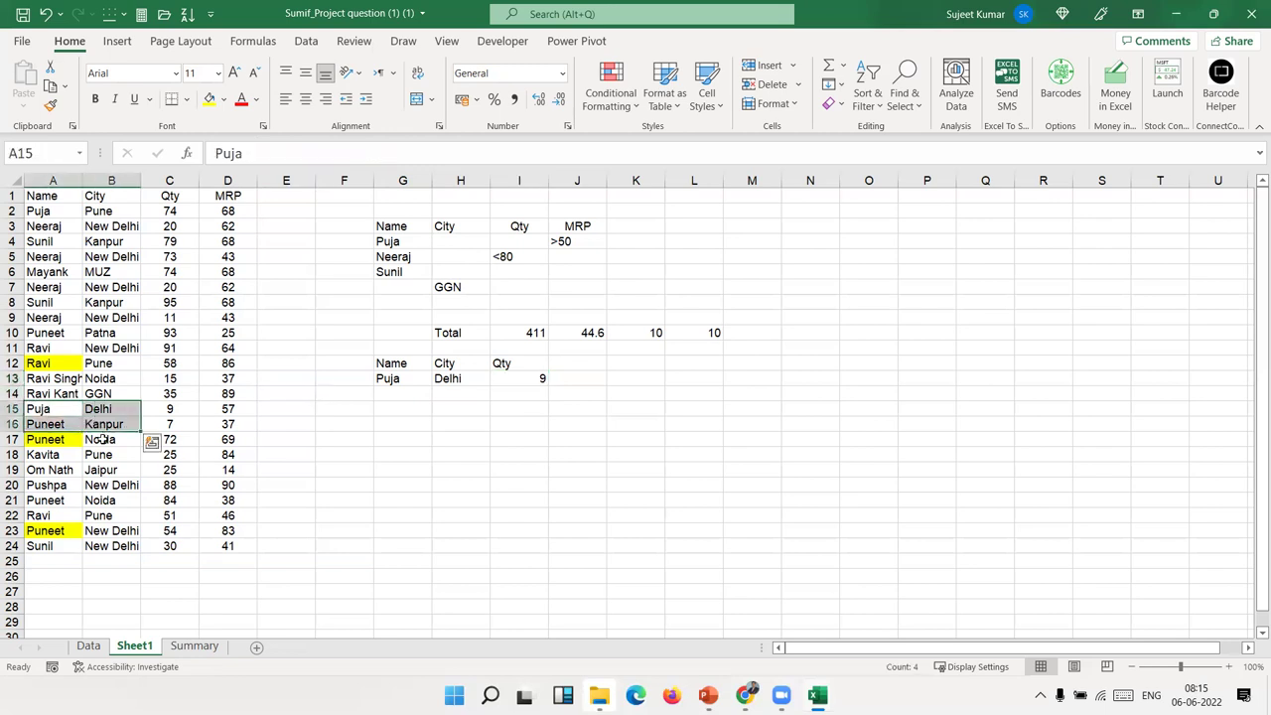
pyautogui.hotkey('ctrl', 'd')
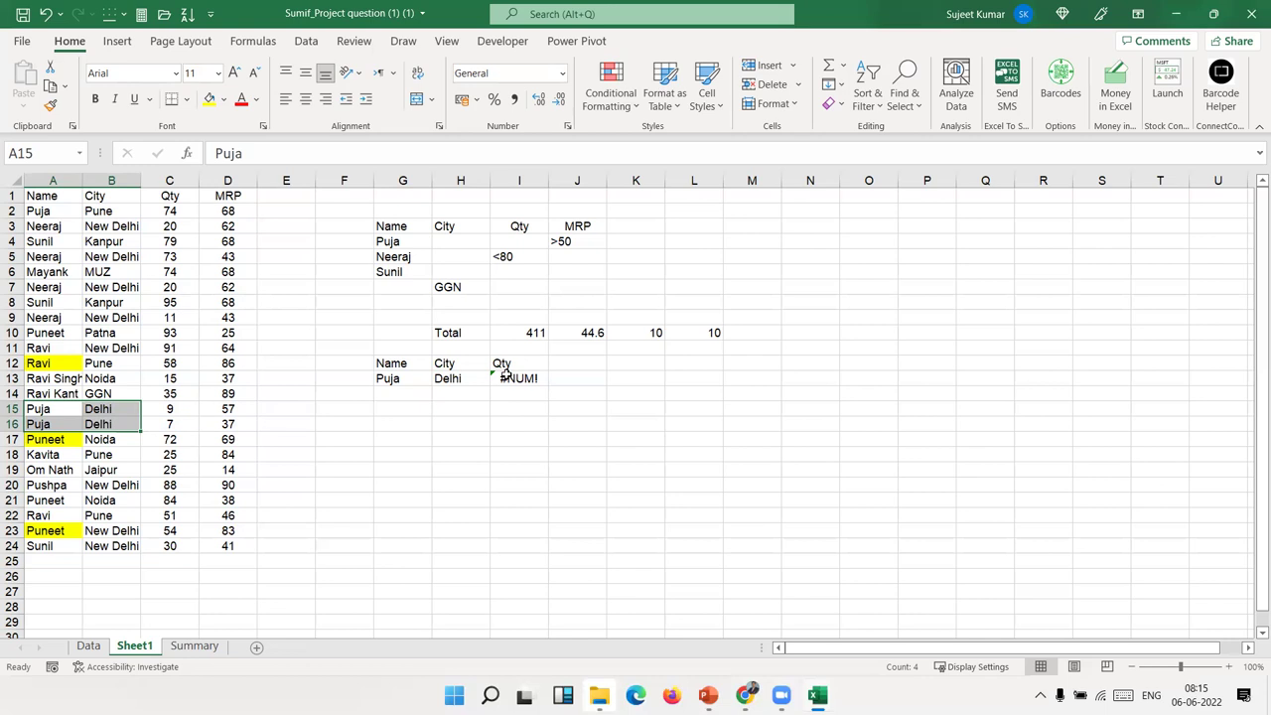
pyautogui.hotkey('ctrl', 'z')
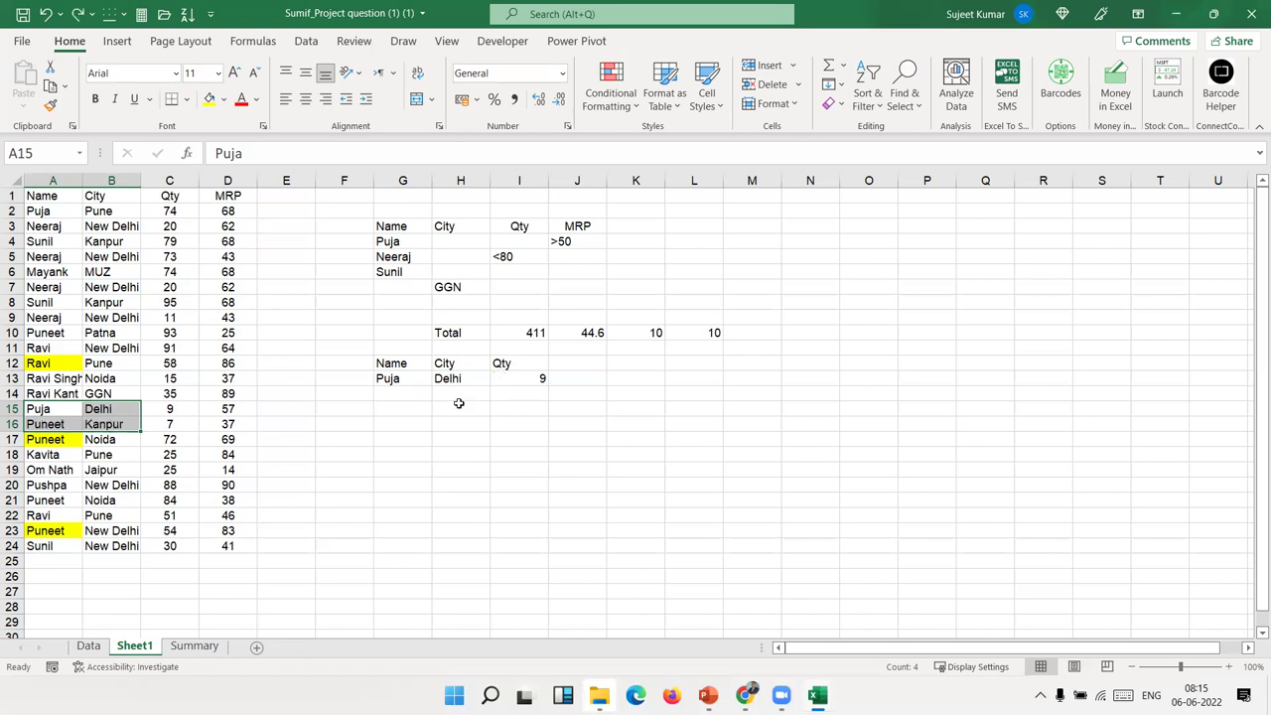
pyautogui.click(531, 379)
pyautogui.click(534, 390)
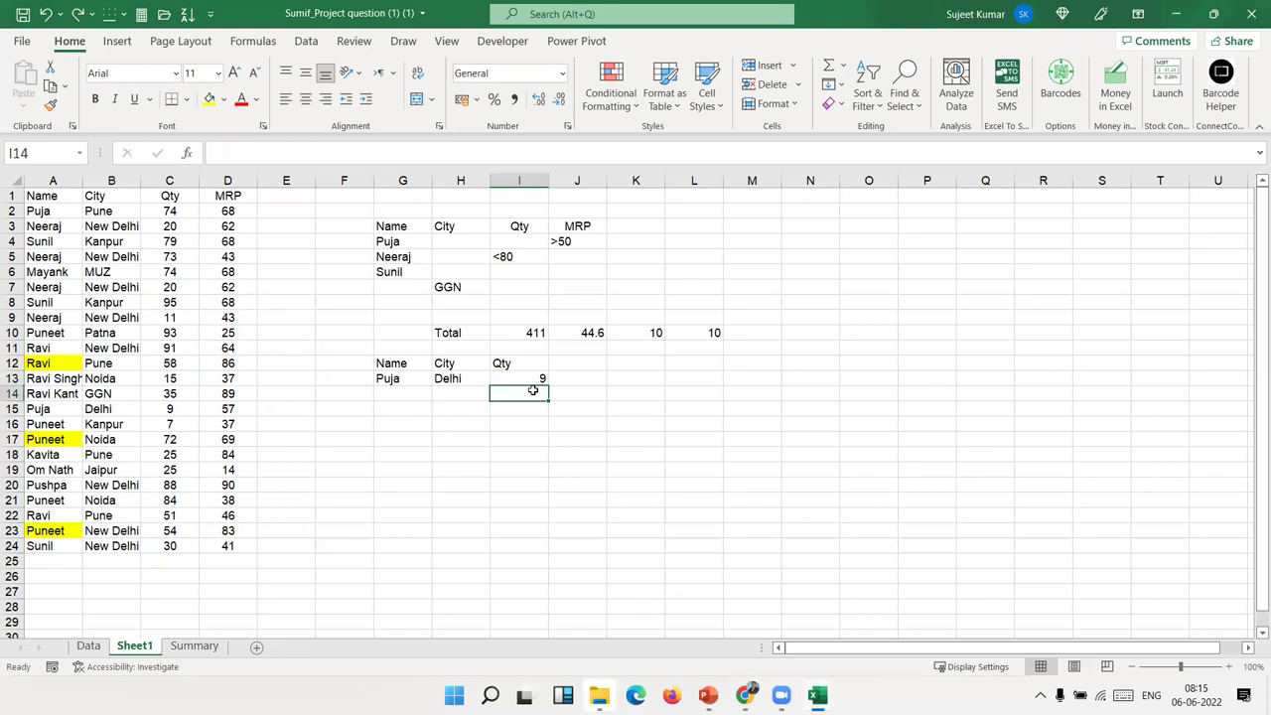
pyautogui.click(421, 396)
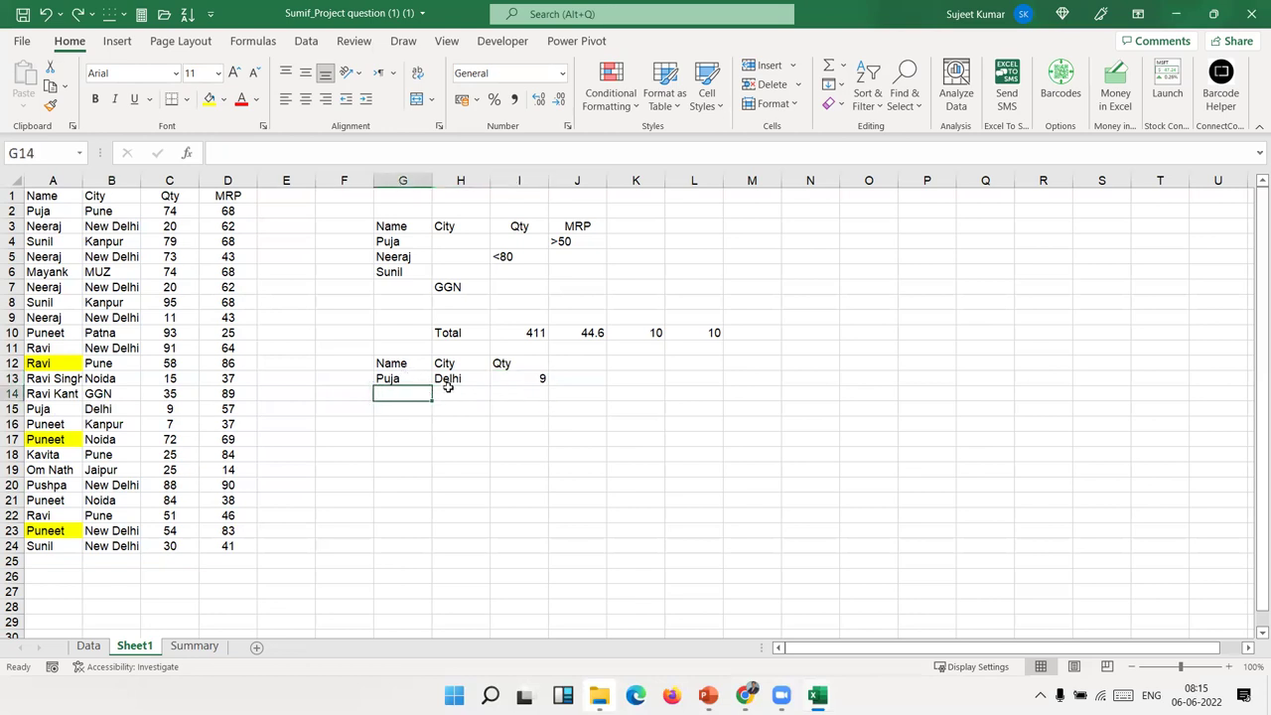
# Select empty cell I17 and open Insert Function to the Database functions.
pyautogui.click(387, 367)
pyautogui.click(385, 379)
pyautogui.click(387, 395)
pyautogui.click(385, 410)
pyautogui.click(385, 421)
pyautogui.click(386, 435)
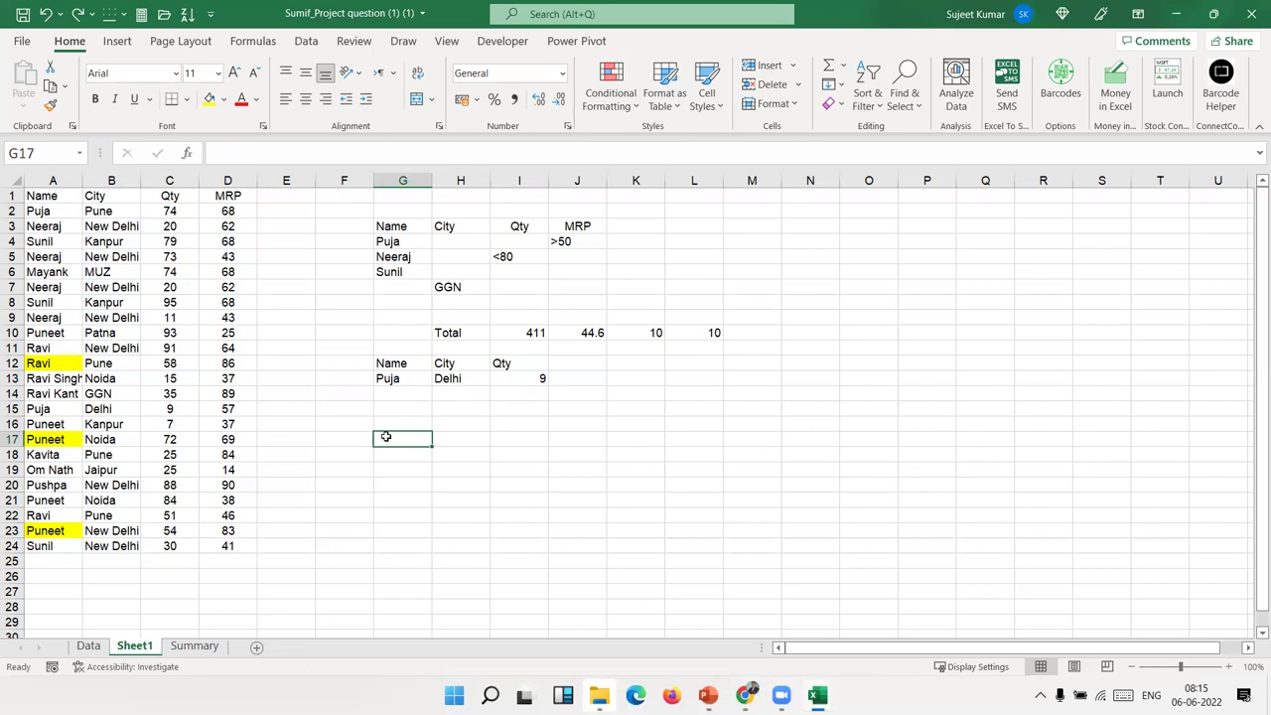
pyautogui.click(517, 382)
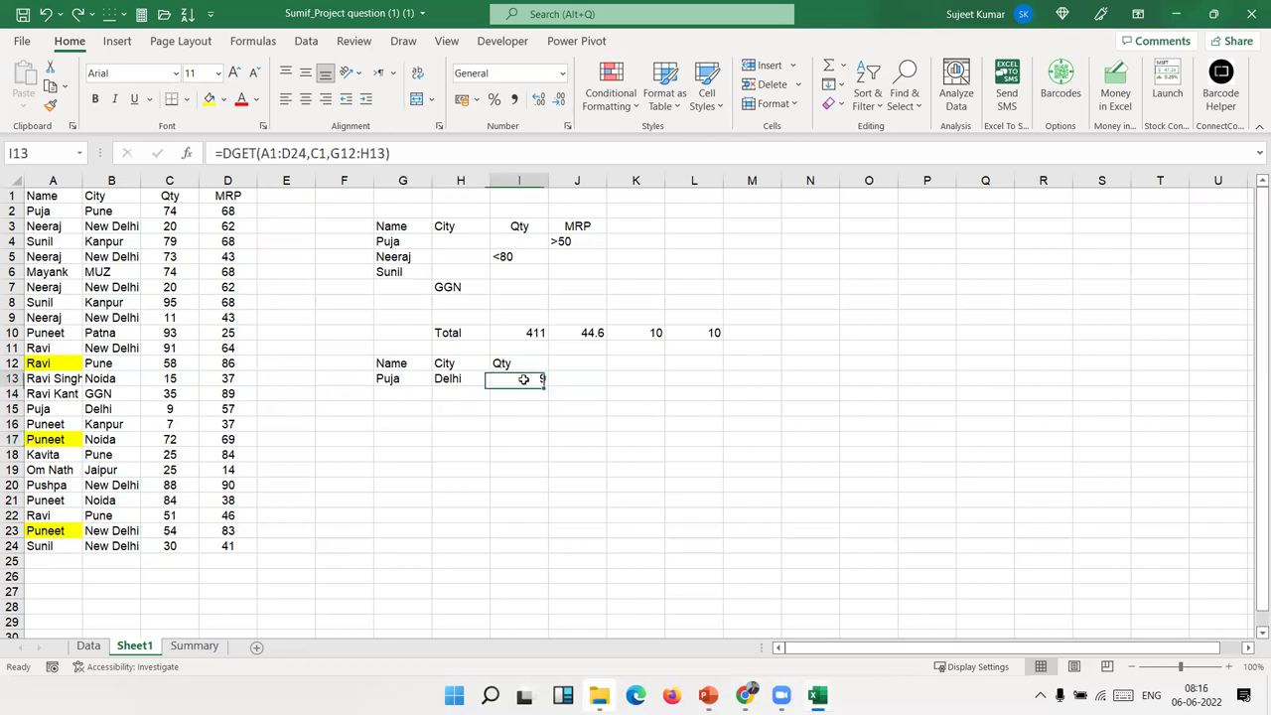
pyautogui.click(503, 436)
pyautogui.click(186, 152)
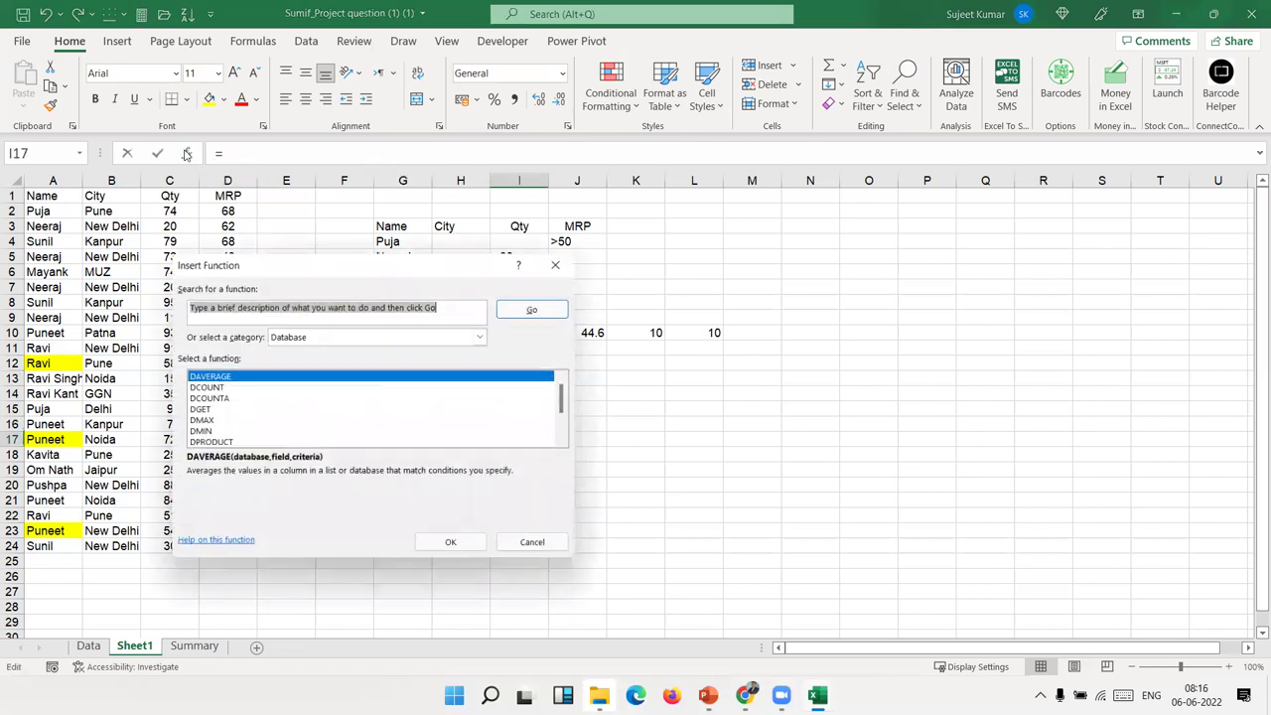
# Read the DMAX, DMIN and DPRODUCT descriptions, then cancel Insert Function.
pyautogui.click(208, 421)
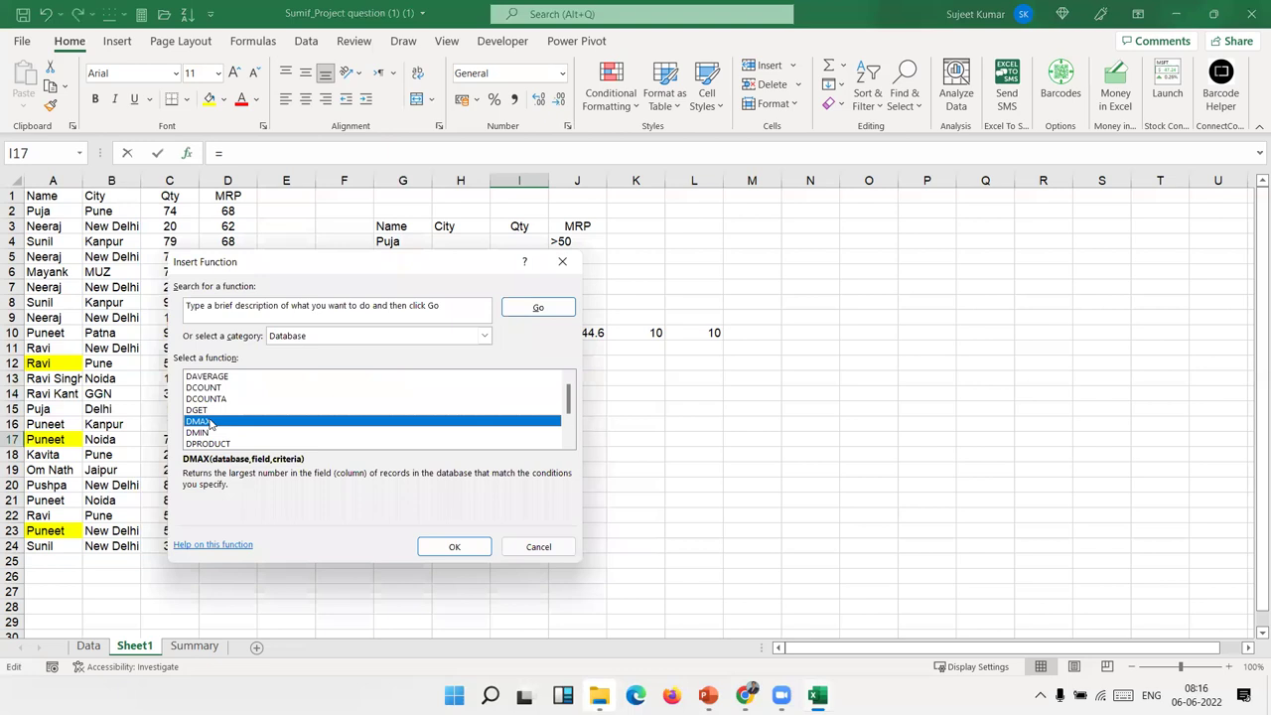
pyautogui.moveTo(285, 266)
pyautogui.mouseDown()
pyautogui.moveTo(726, 217)
pyautogui.moveTo(398, 316)
pyautogui.mouseUp()
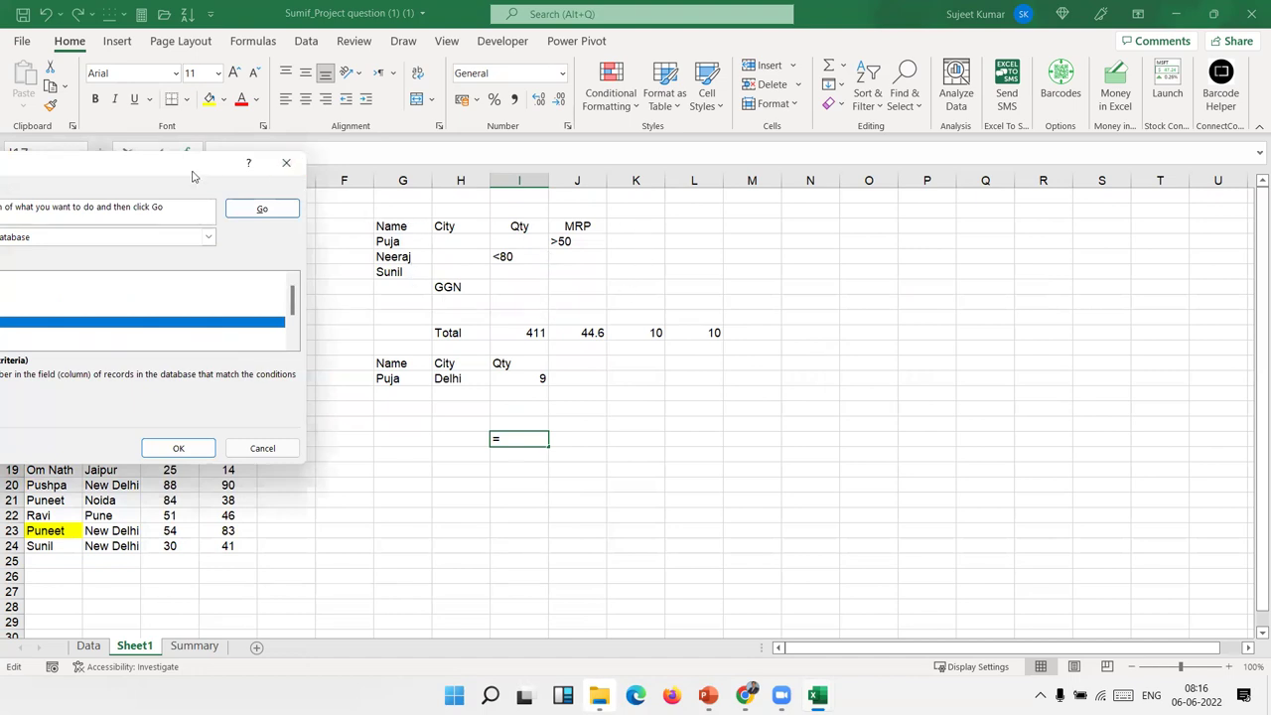
pyautogui.moveTo(193, 175); pyautogui.dragTo(570, 259)
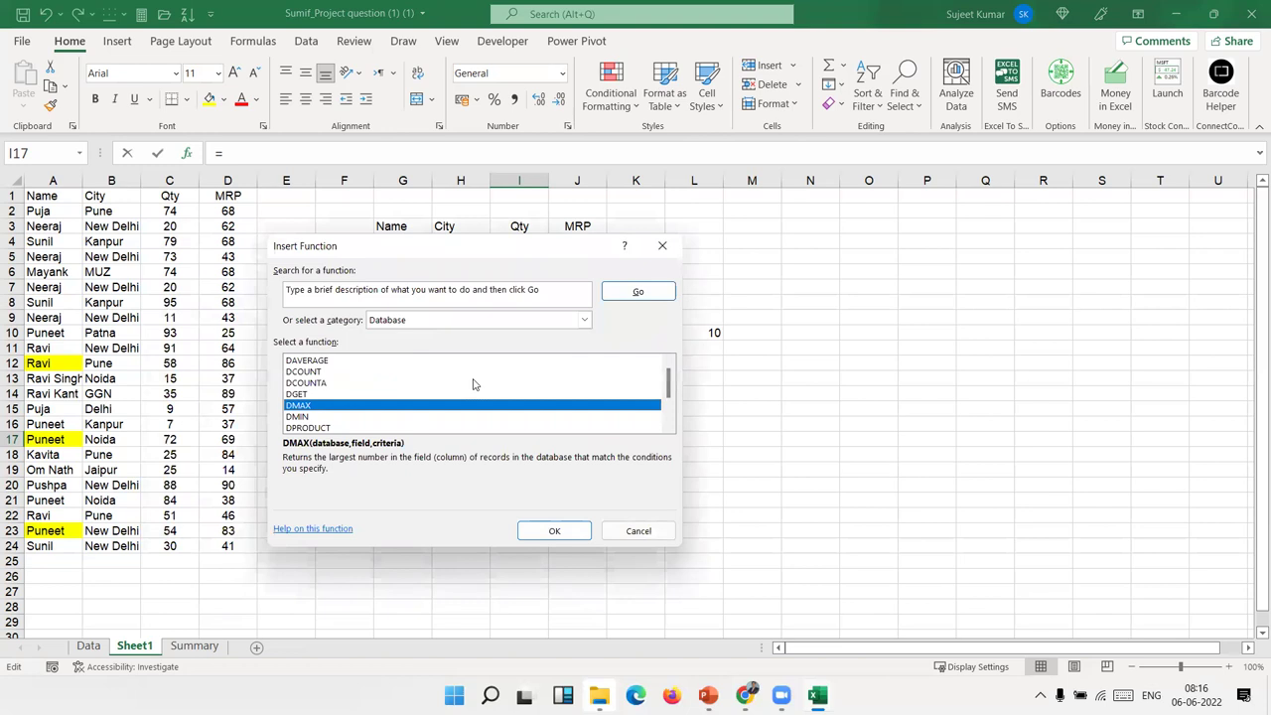
pyautogui.click(298, 418)
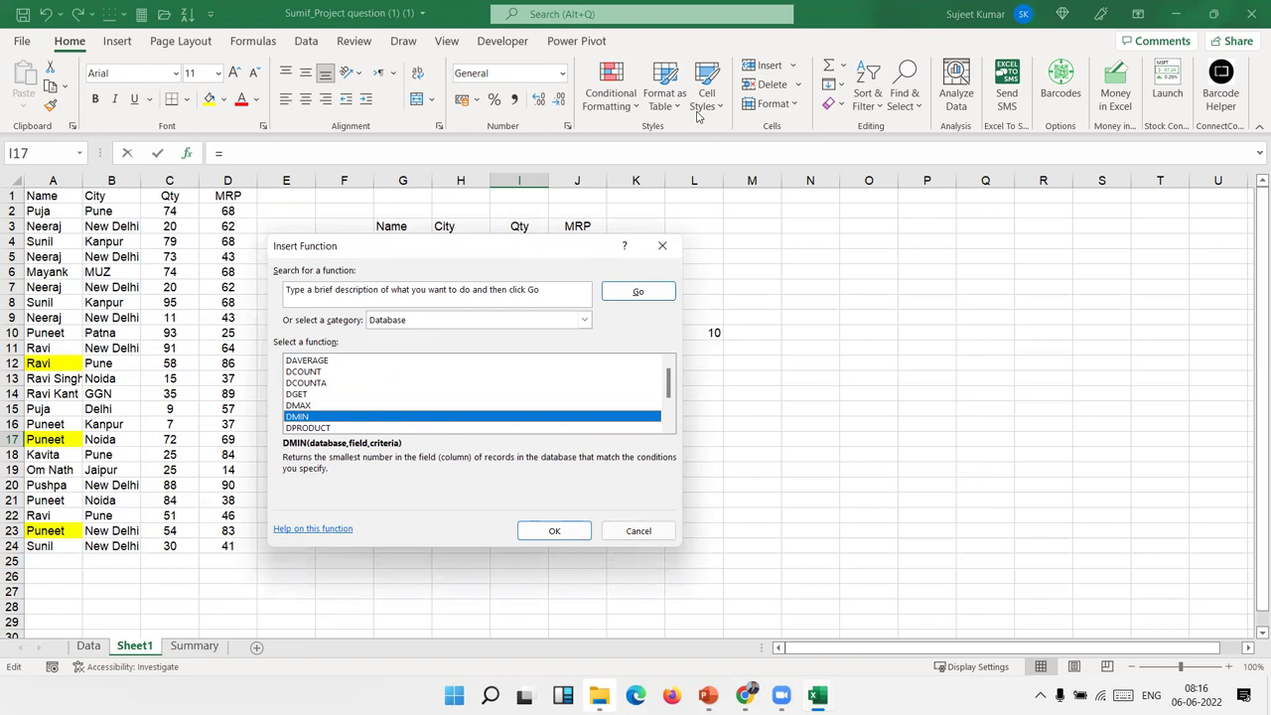
pyautogui.click(840, 432)
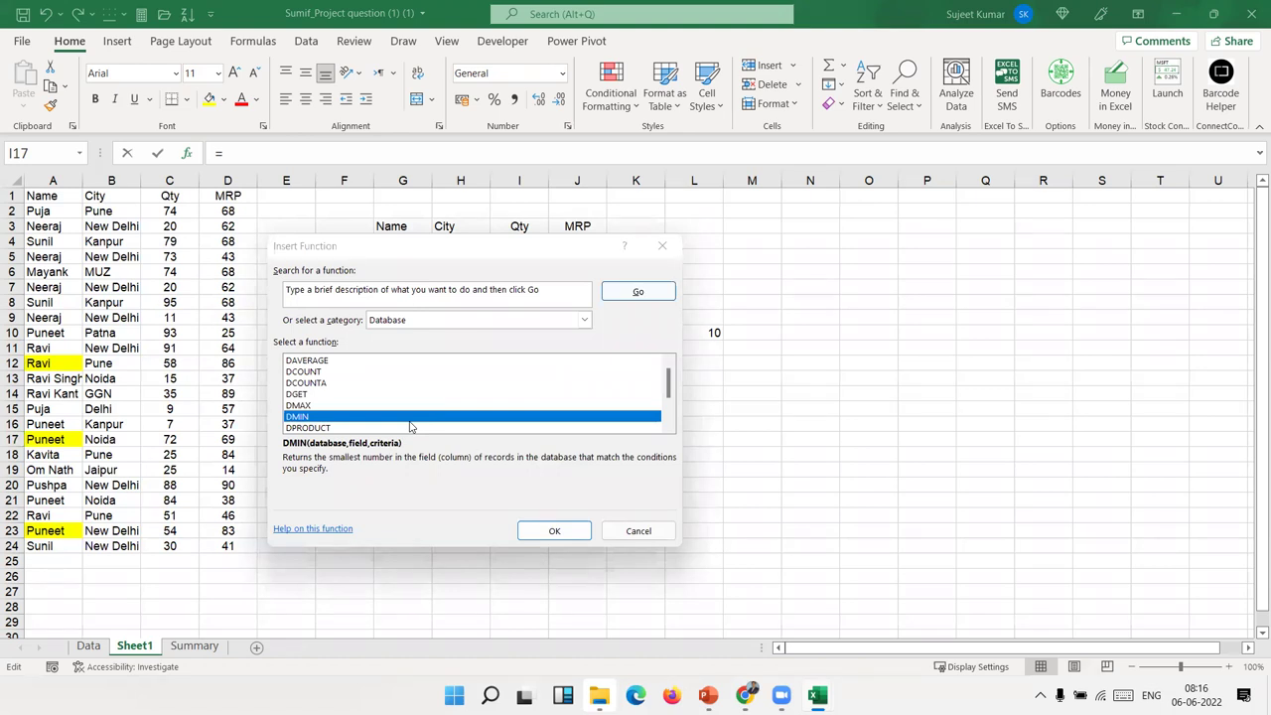
pyautogui.click(341, 430)
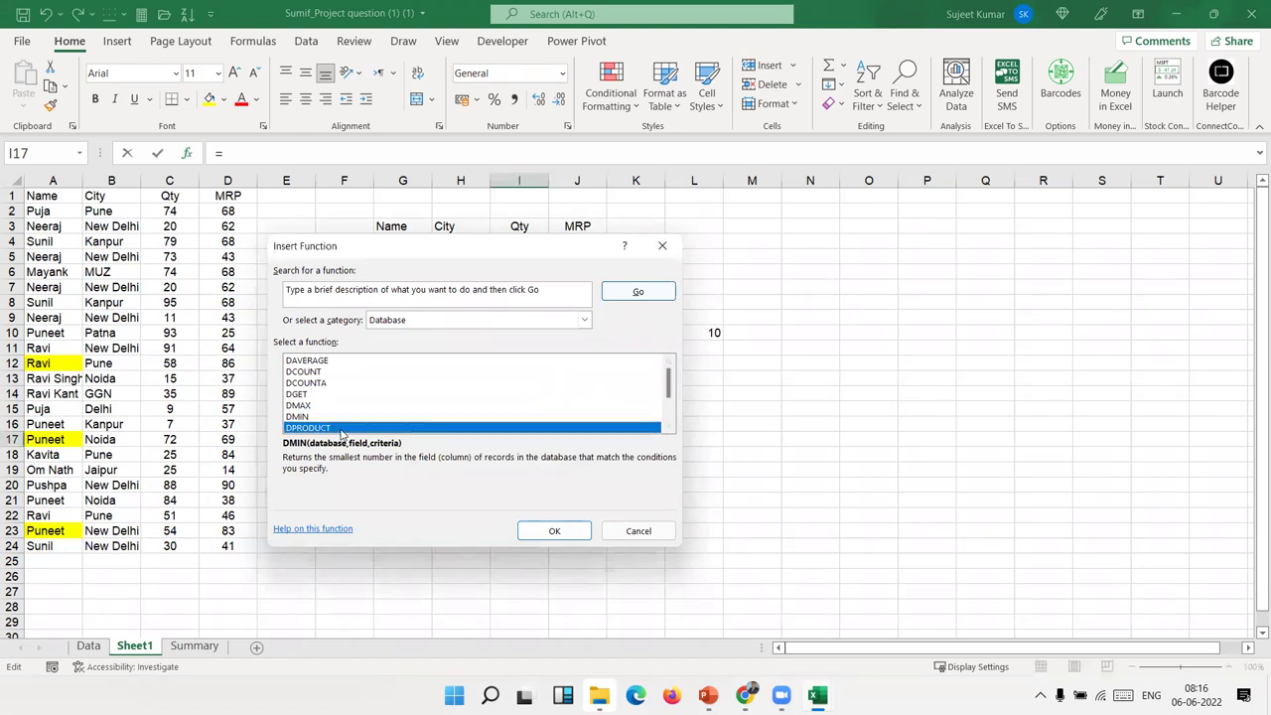
pyautogui.moveTo(670, 386)
pyautogui.mouseDown()
pyautogui.moveTo(669, 411)
pyautogui.moveTo(683, 366)
pyautogui.mouseUp()
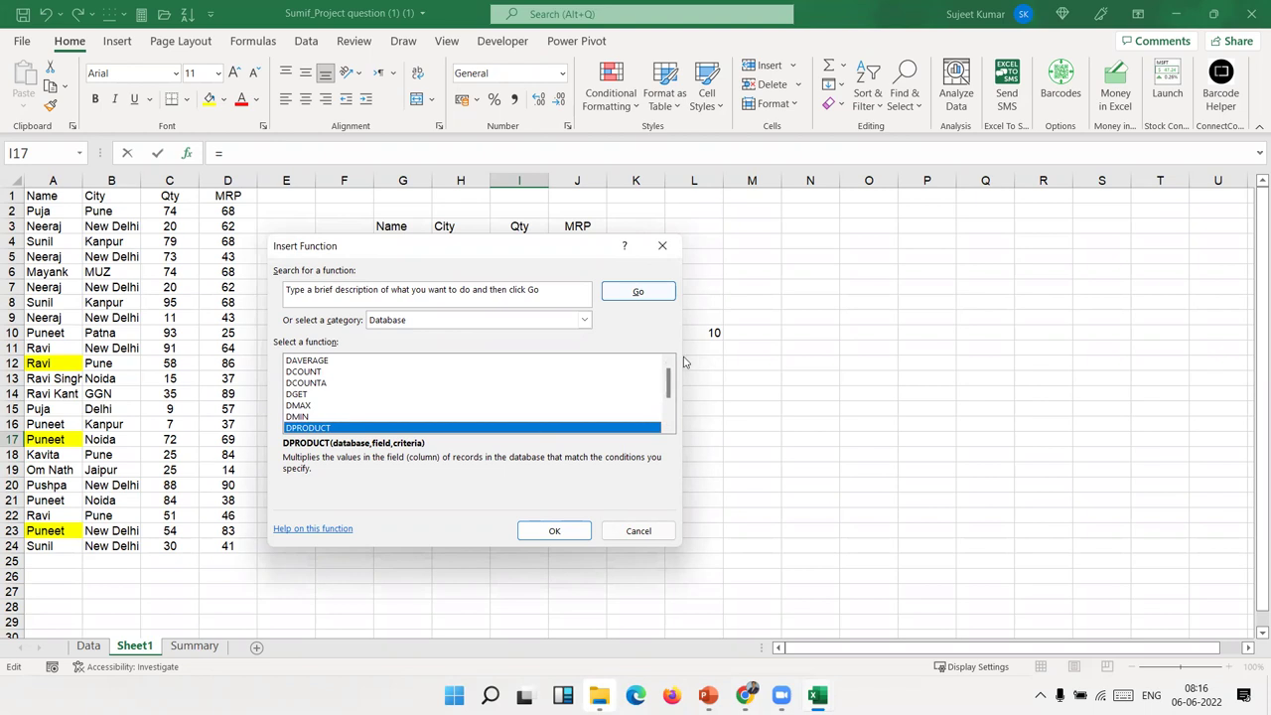
pyautogui.click(682, 251)
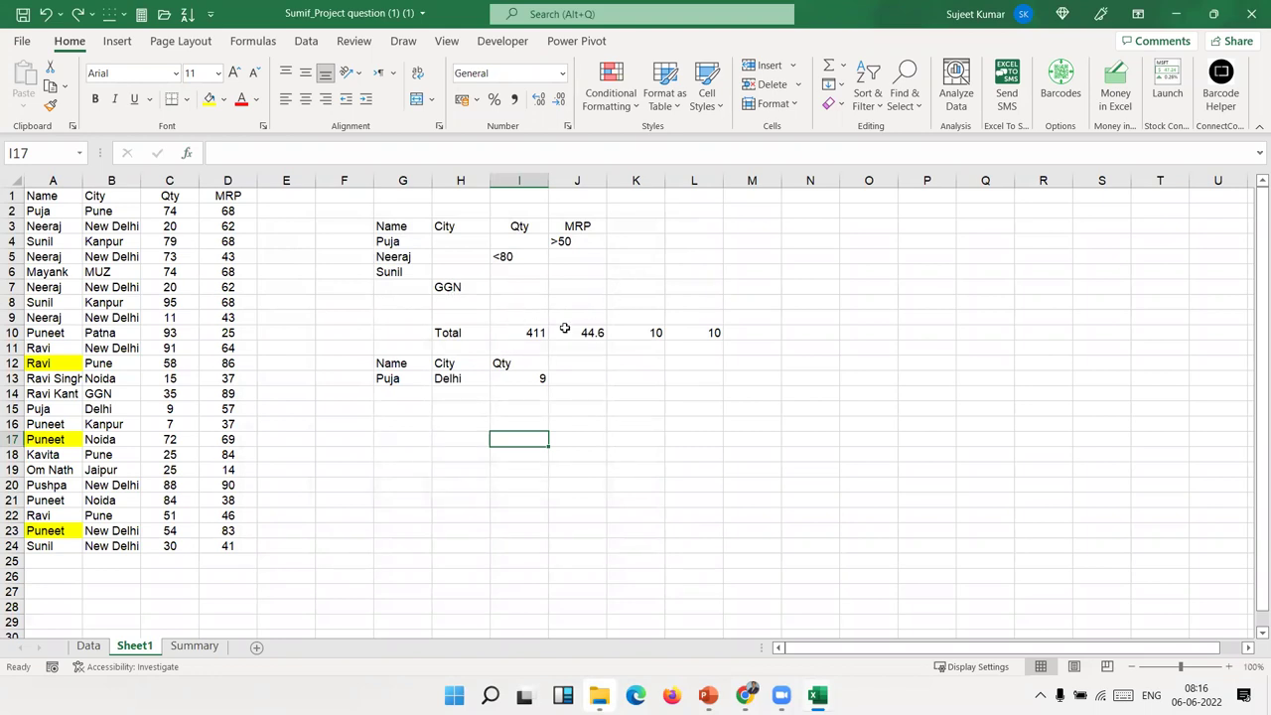
pyautogui.moveTo(62, 212); pyautogui.dragTo(229, 471)
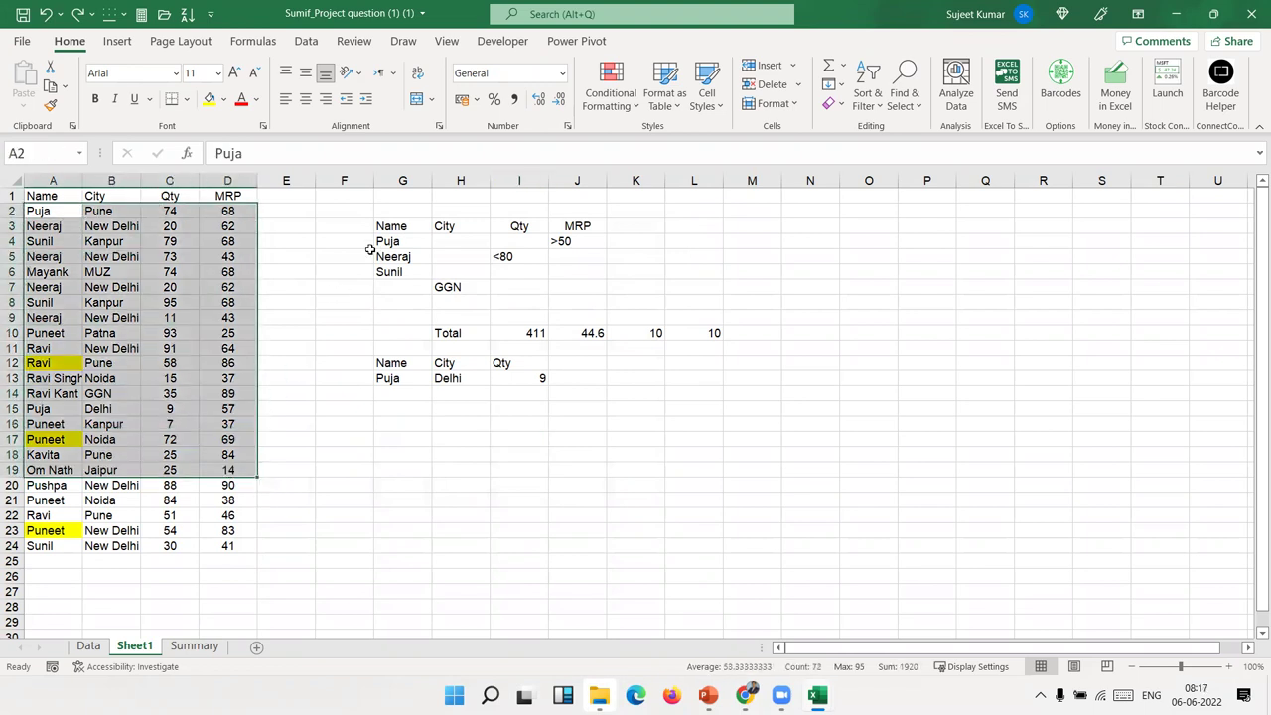
pyautogui.moveTo(388, 242); pyautogui.dragTo(586, 286)
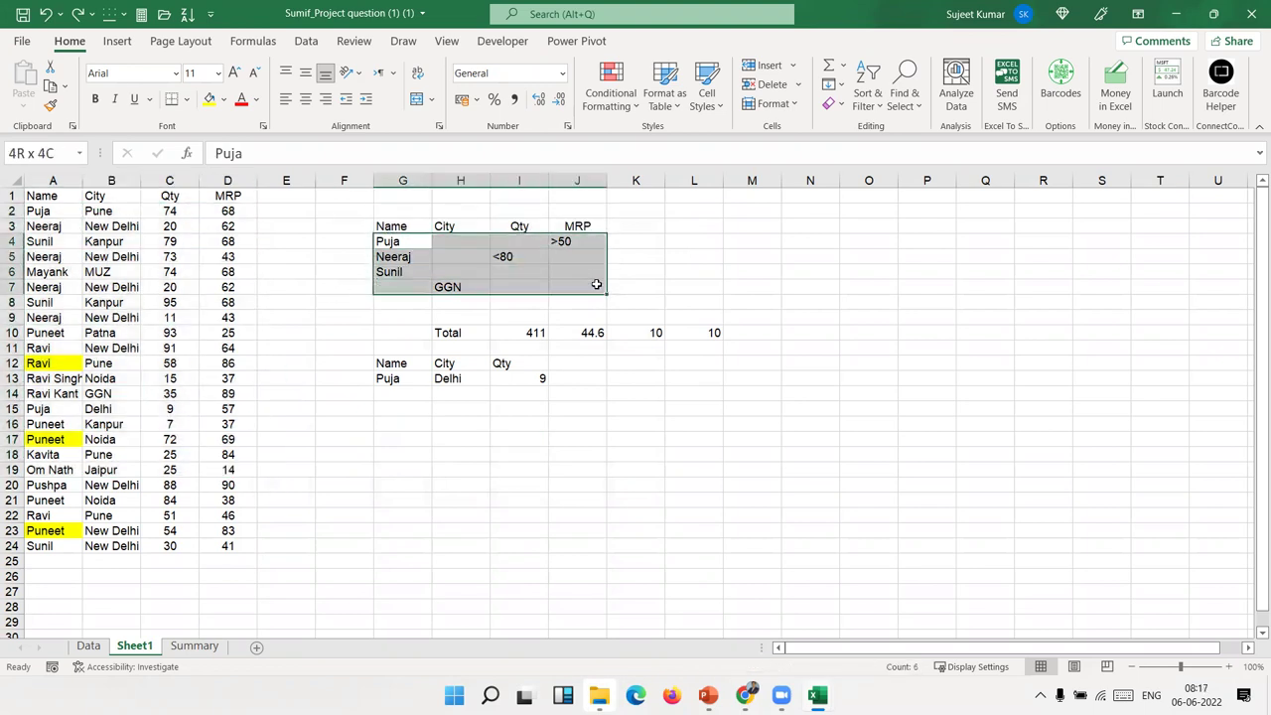
pyautogui.click(412, 256)
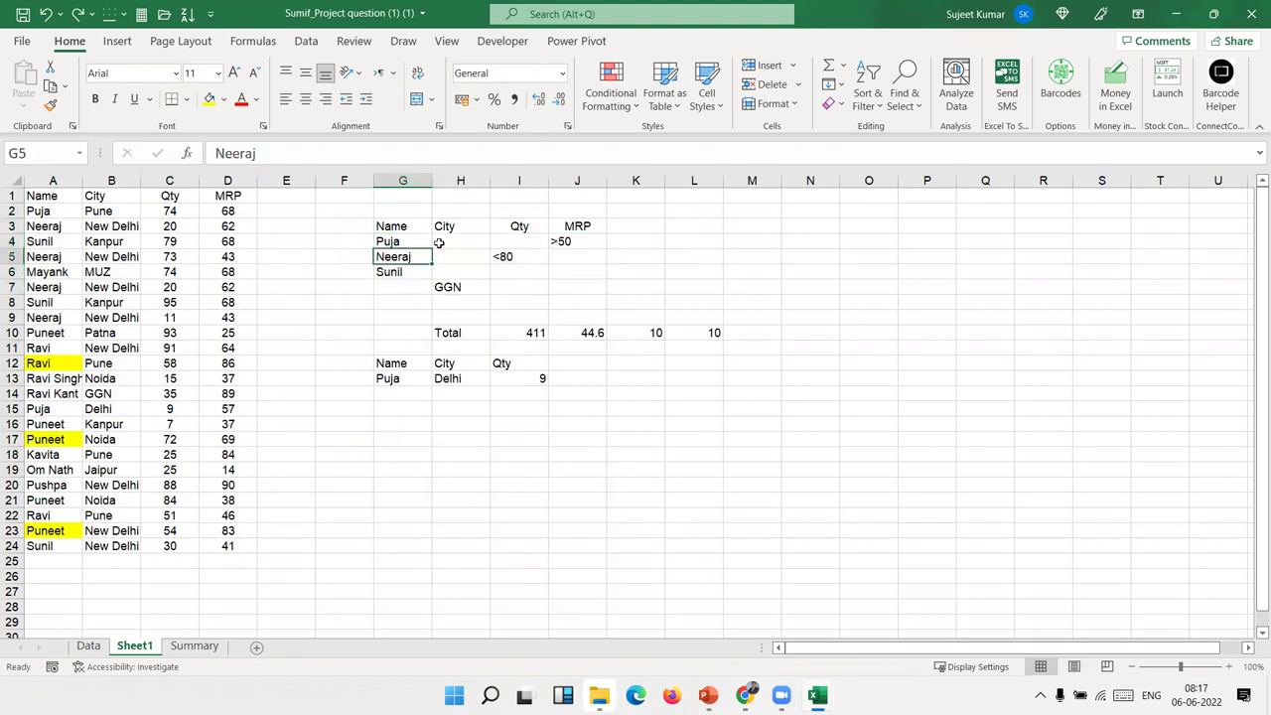
pyautogui.click(585, 243)
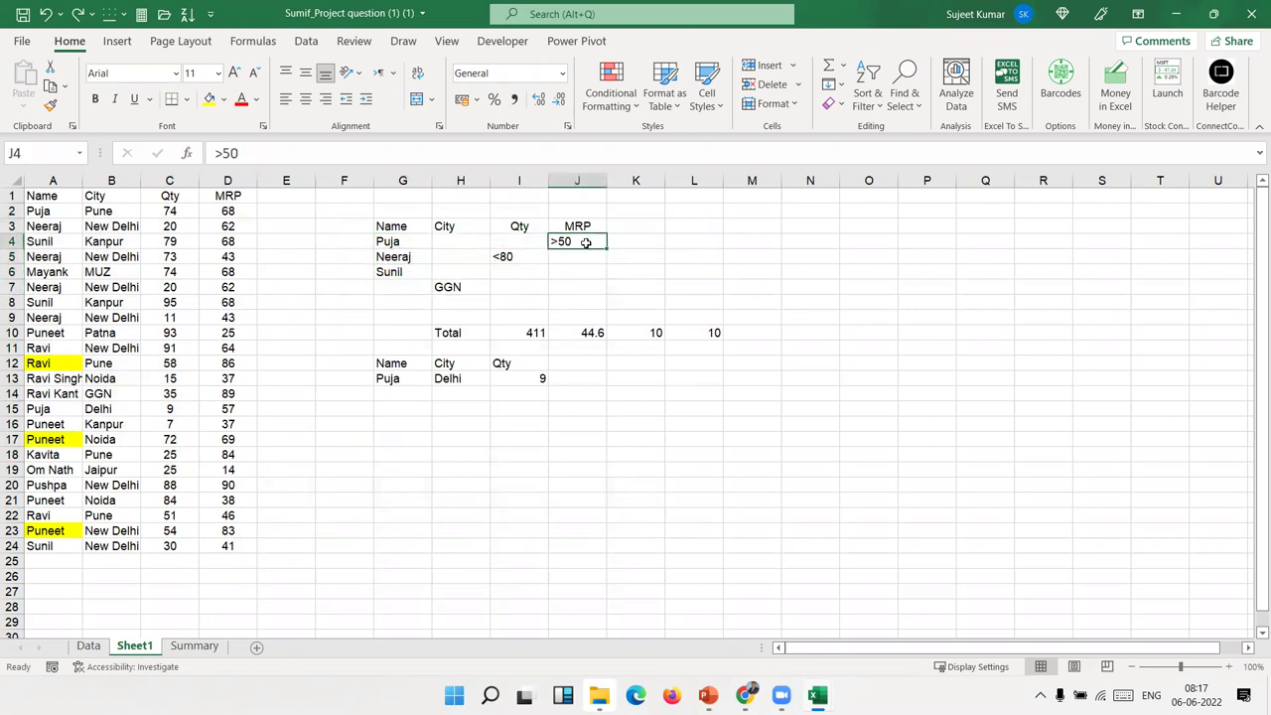
pyautogui.click(388, 256)
pyautogui.click(505, 254)
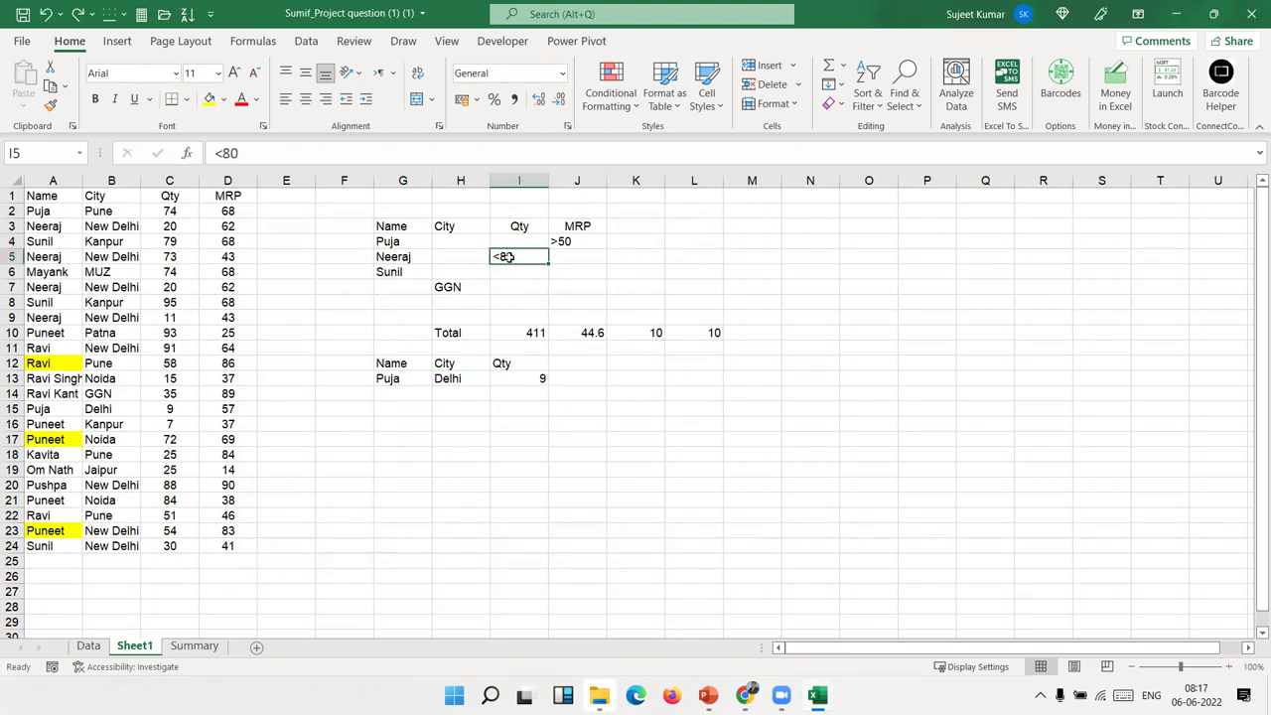
pyautogui.click(400, 274)
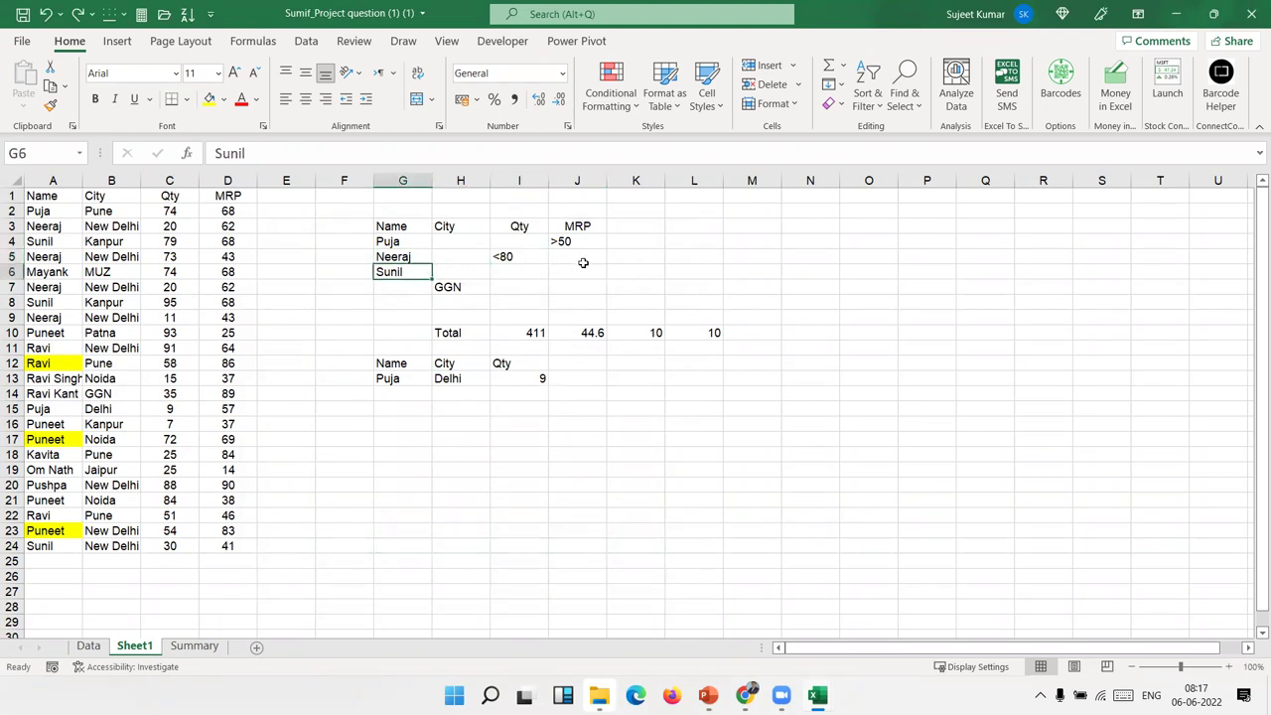
pyautogui.click(458, 283)
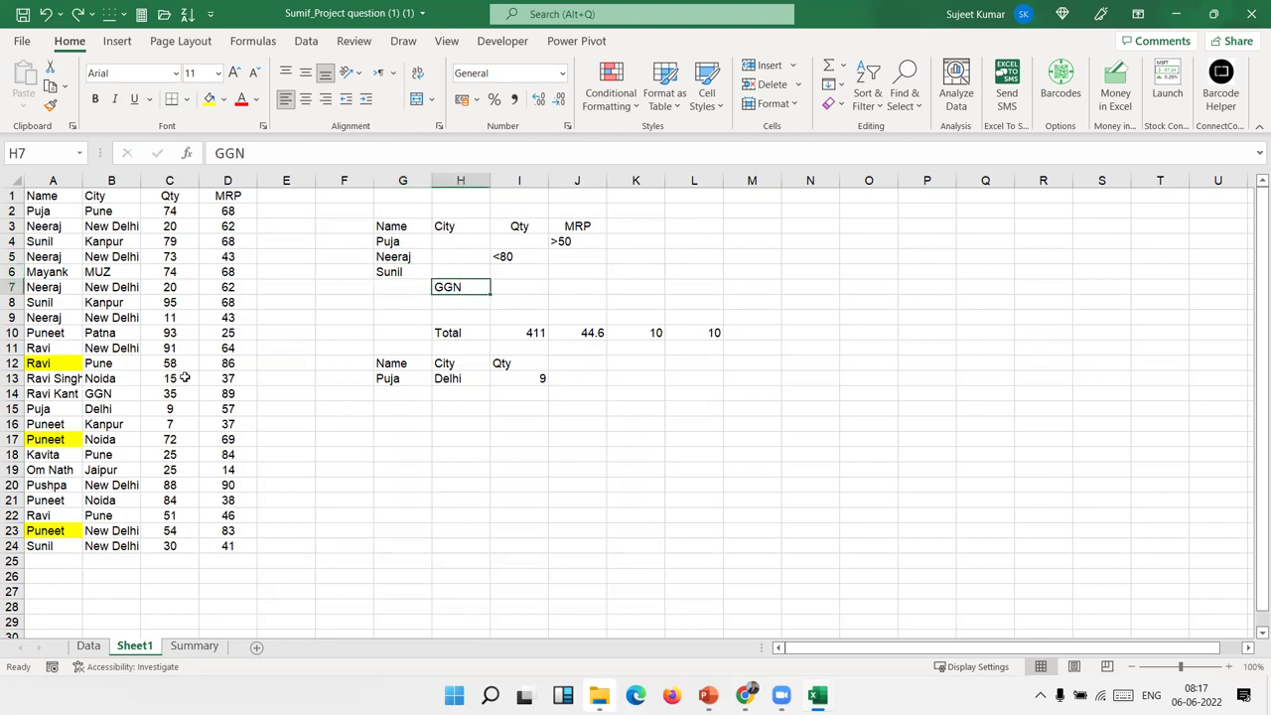
pyautogui.click(635, 241)
pyautogui.click(625, 264)
pyautogui.click(624, 271)
pyautogui.click(618, 286)
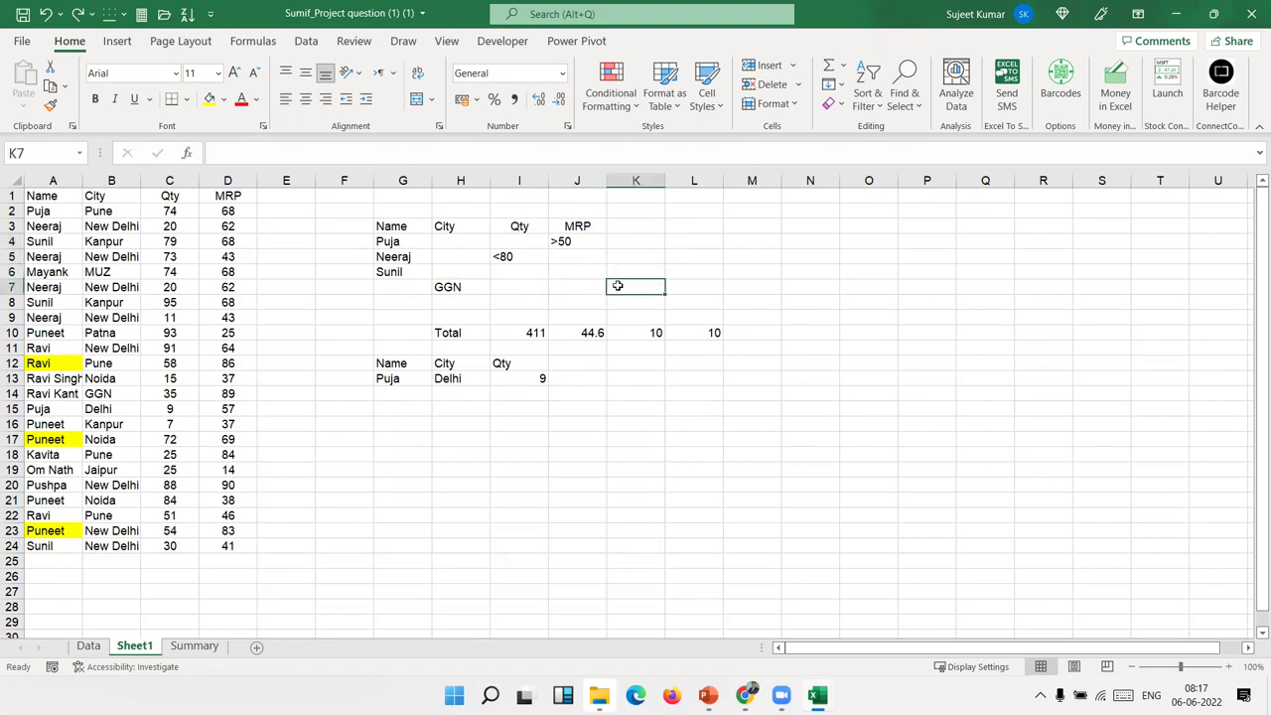
pyautogui.click(456, 237)
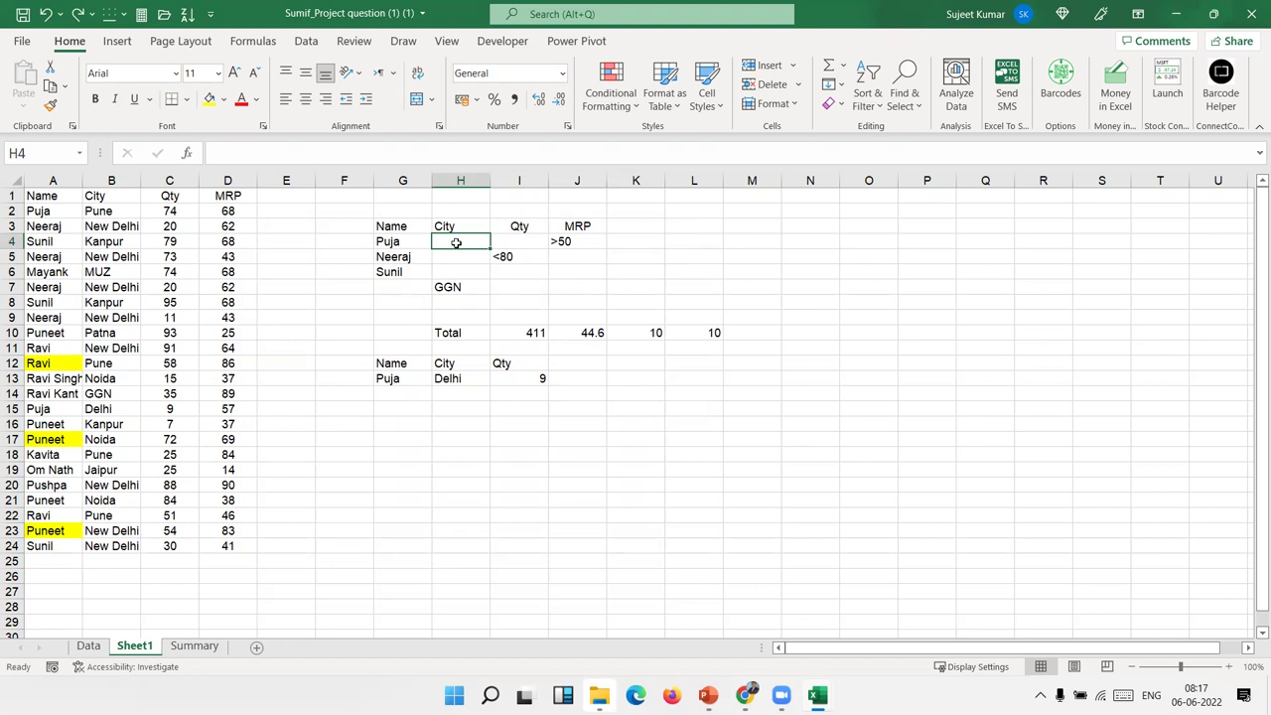
pyautogui.click(562, 378)
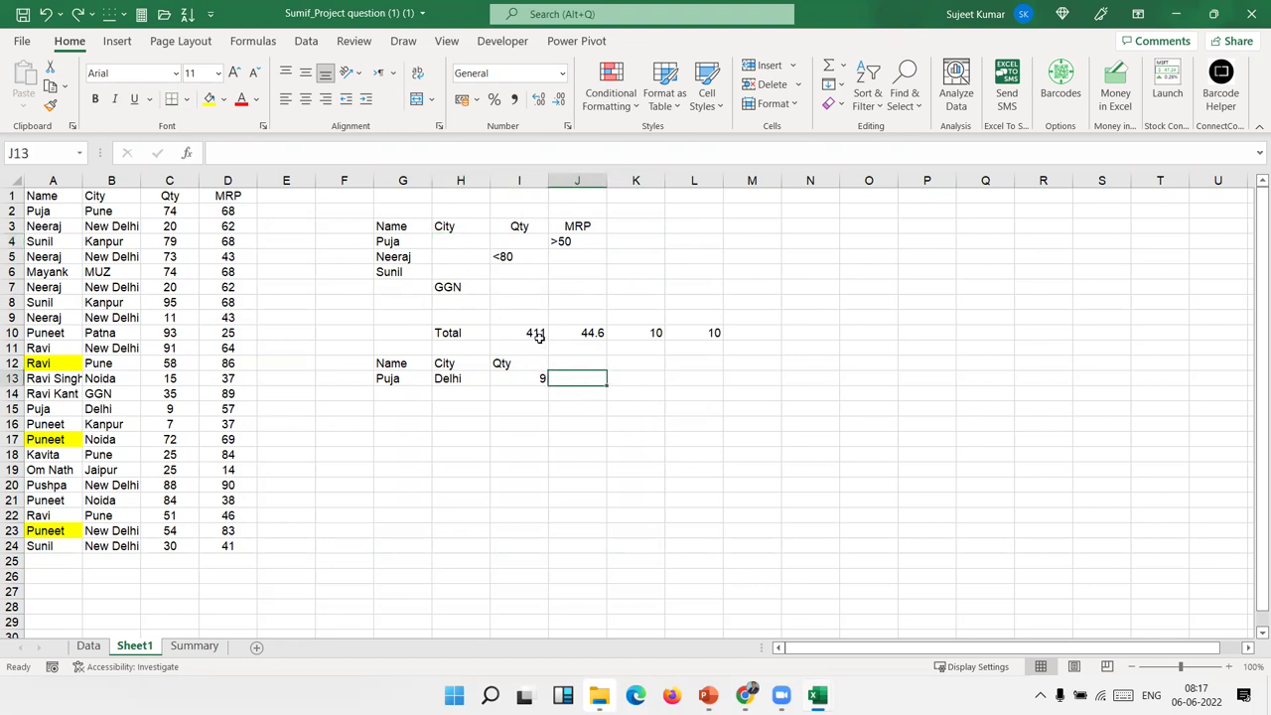
pyautogui.click(537, 335)
# Start a DSUM in I10 over database A1:D24, abandoning a mistaken DGET first.
pyautogui.write('=')
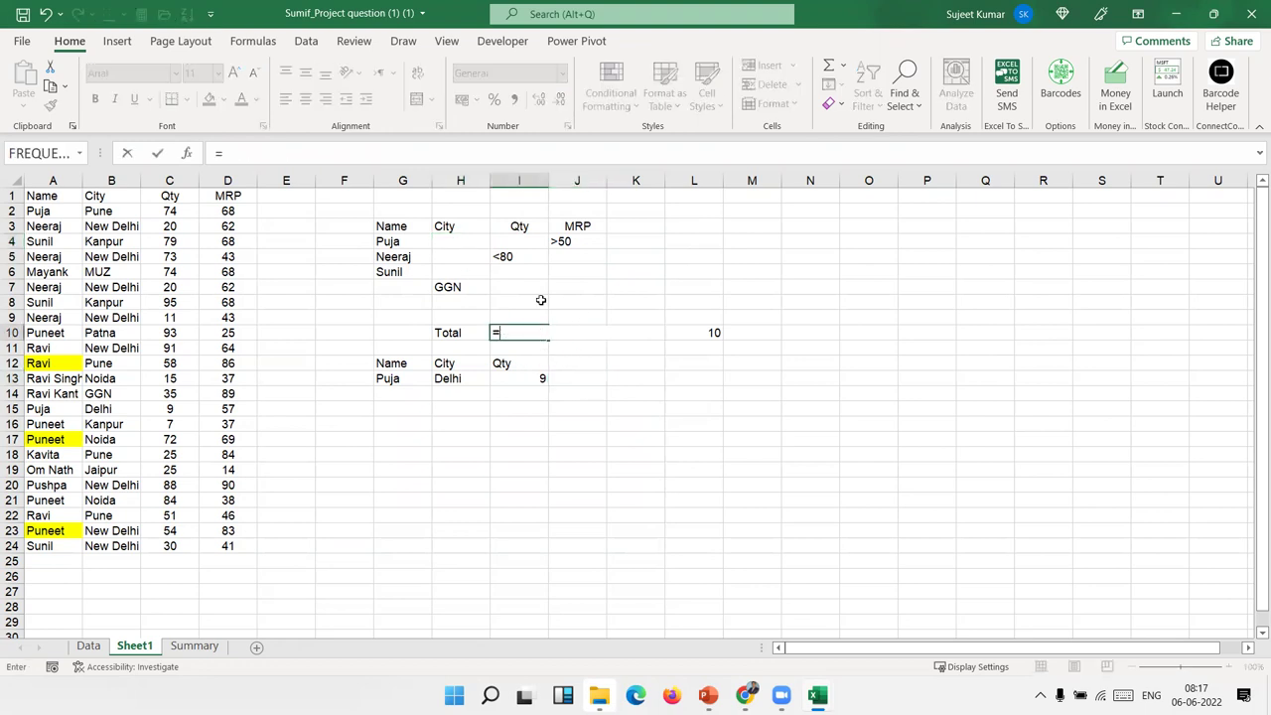
pyautogui.write('d')
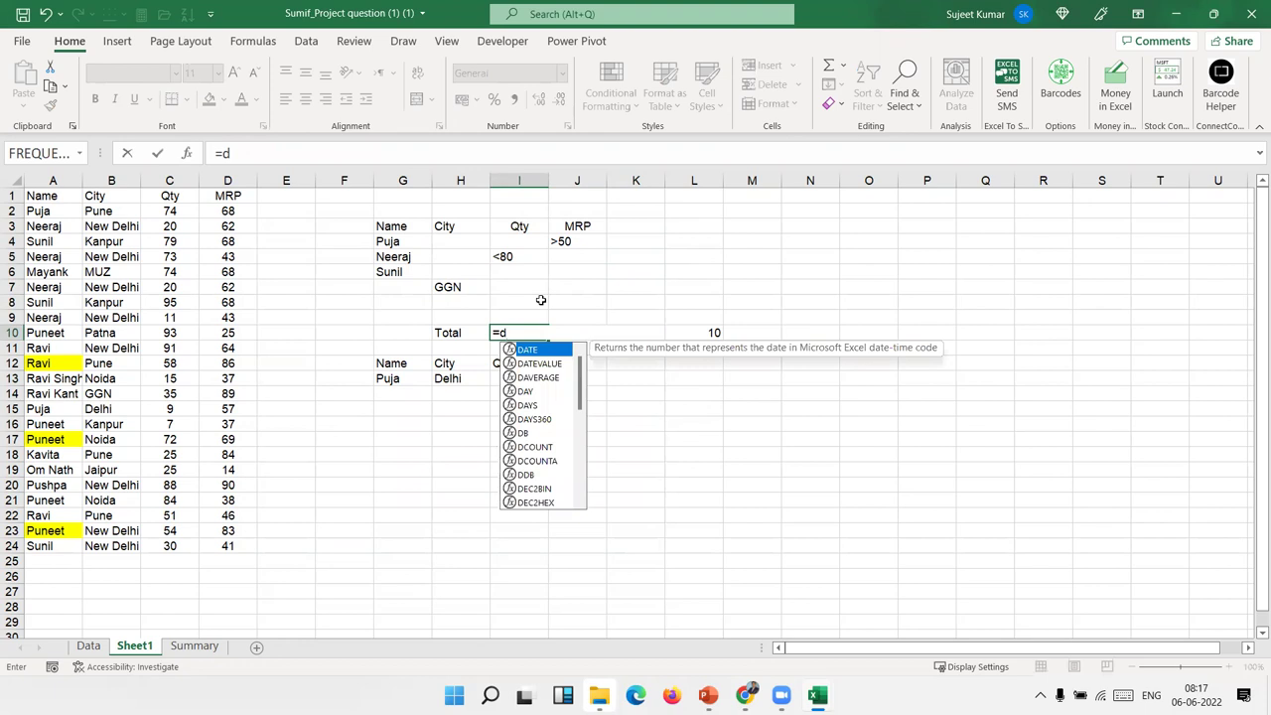
pyautogui.write('ge')
pyautogui.press('Tab')
pyautogui.press('Escape')
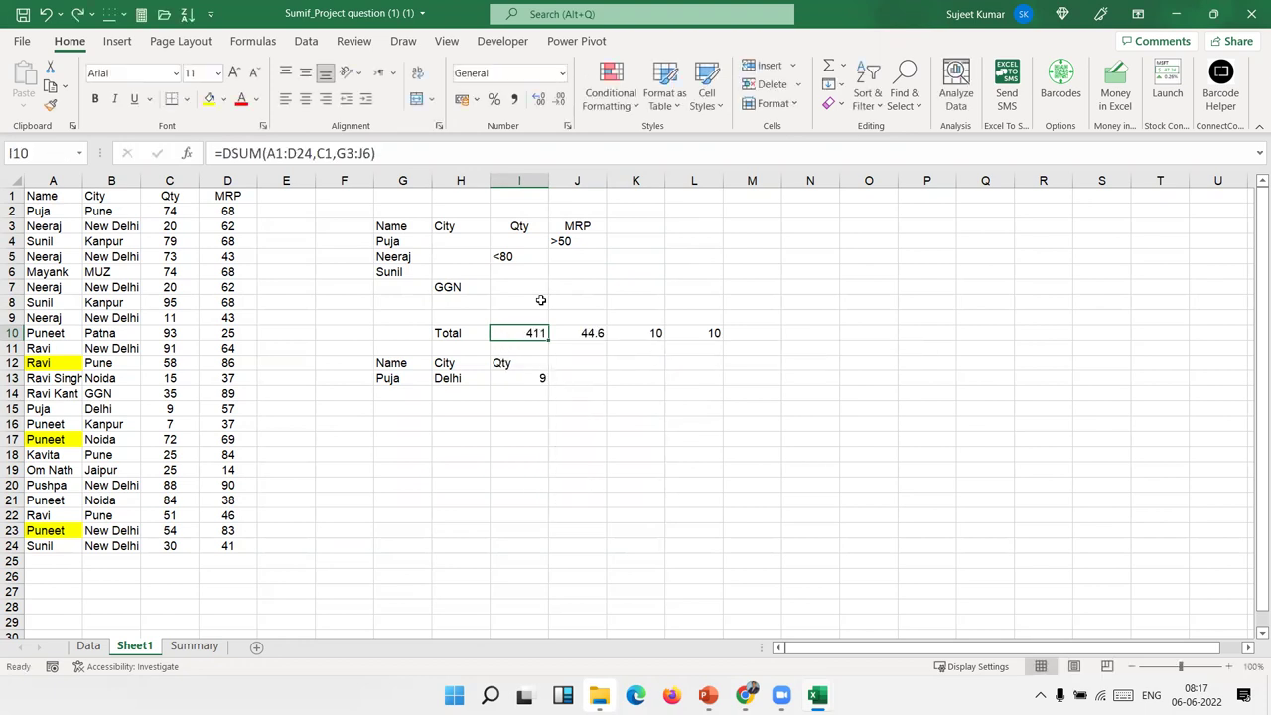
pyautogui.write('=d')
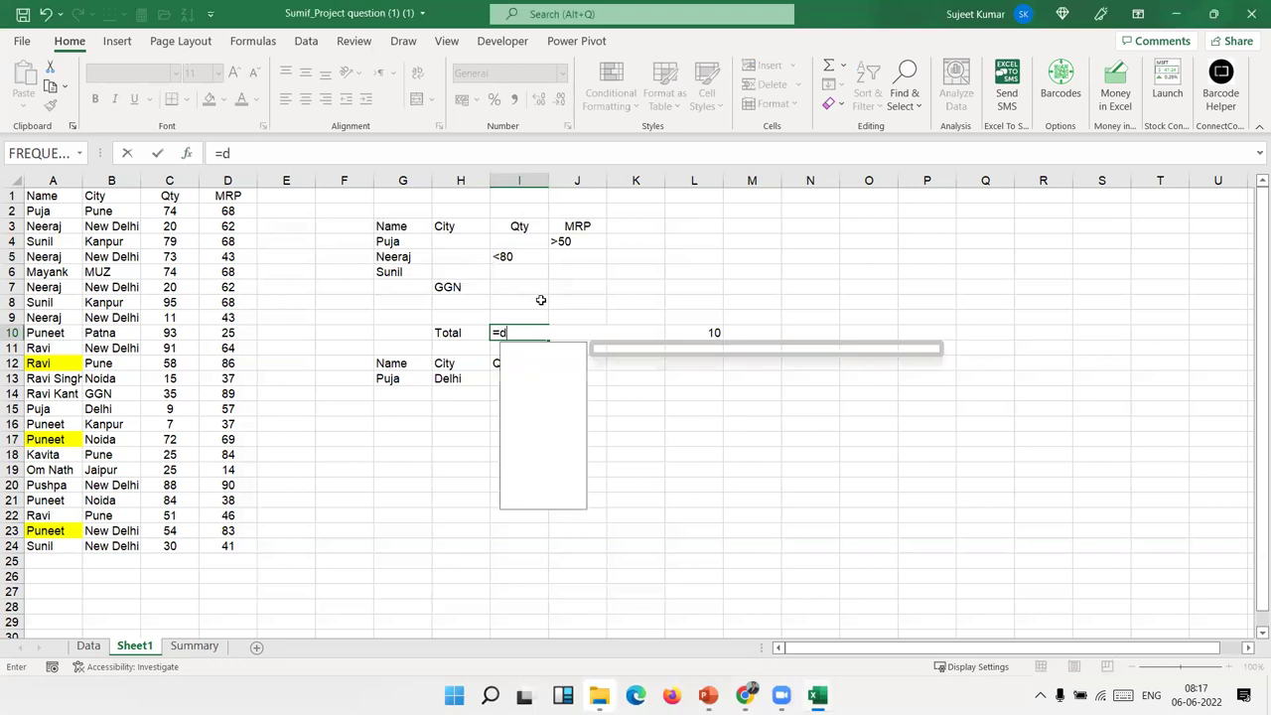
pyautogui.write('su')
pyautogui.press('Tab')
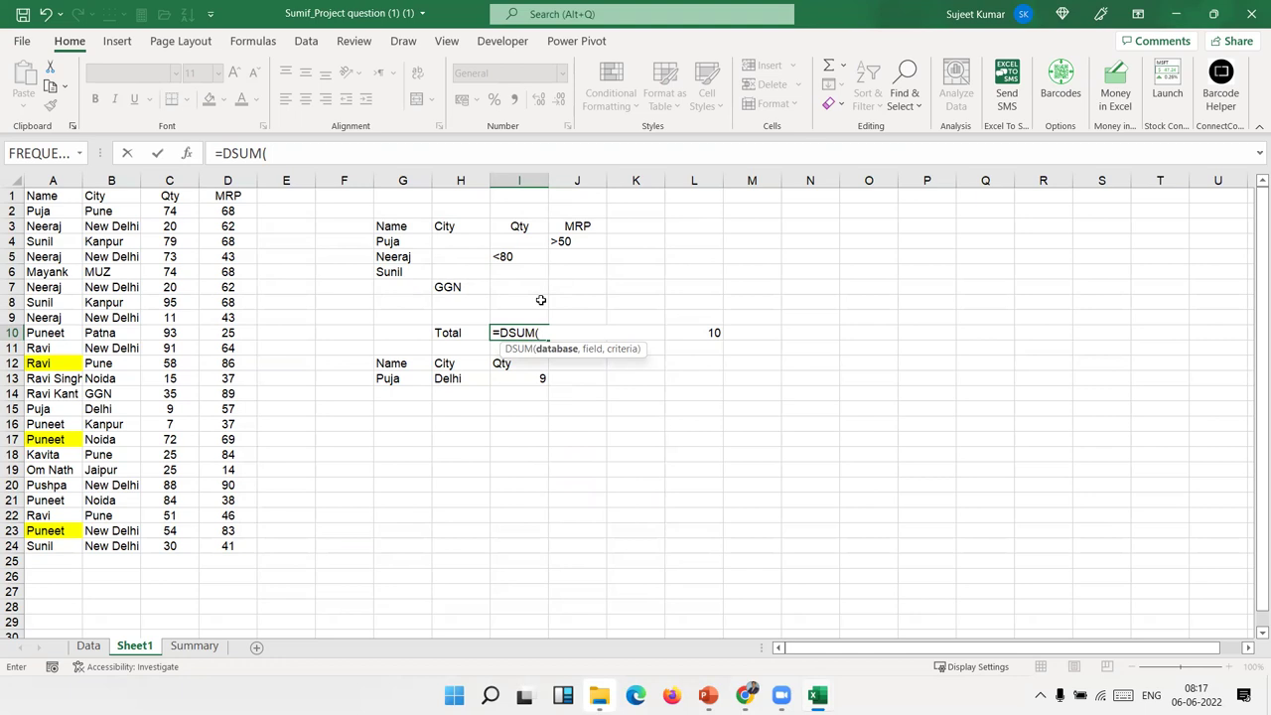
pyautogui.click(54, 197)
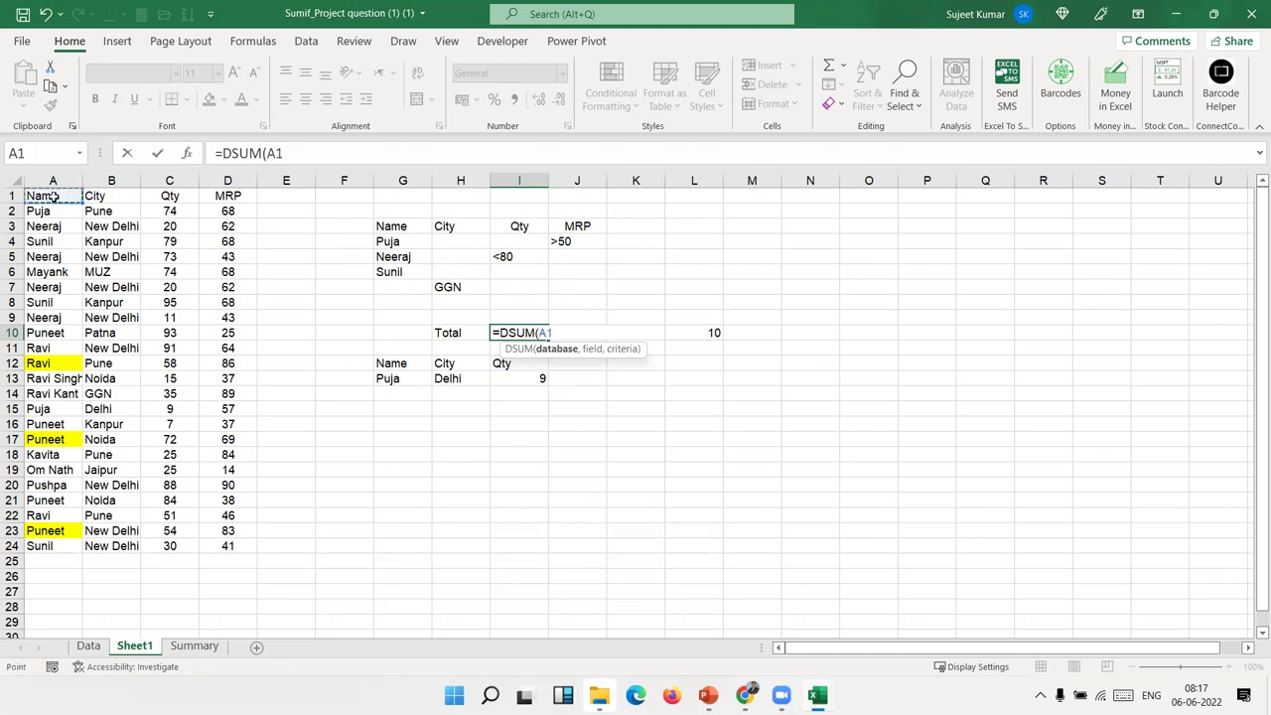
pyautogui.hotkey('ctrl', 'shift', 'Right')
pyautogui.hotkey('ctrl', 'shift', 'Down')
pyautogui.write(':D24,')
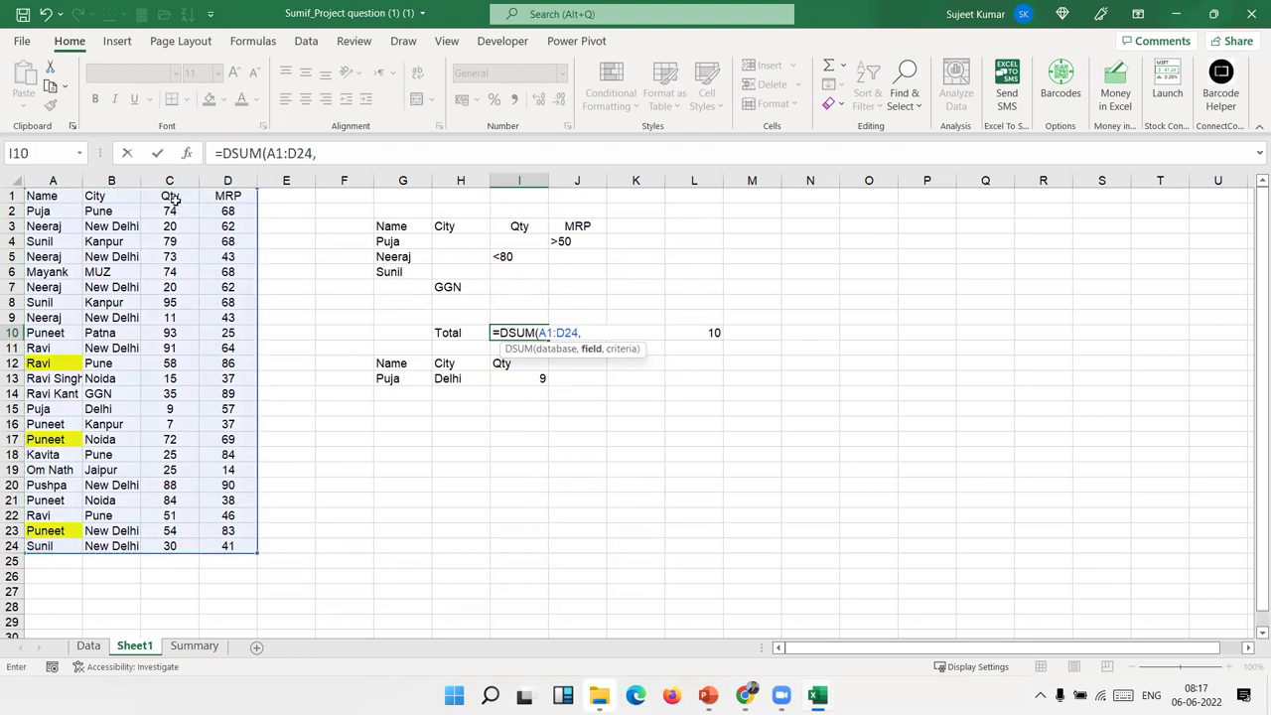
# Finish the DSUM with field C1 and criteria G3:J7, giving 446.
pyautogui.click(174, 198)
pyautogui.write(',')
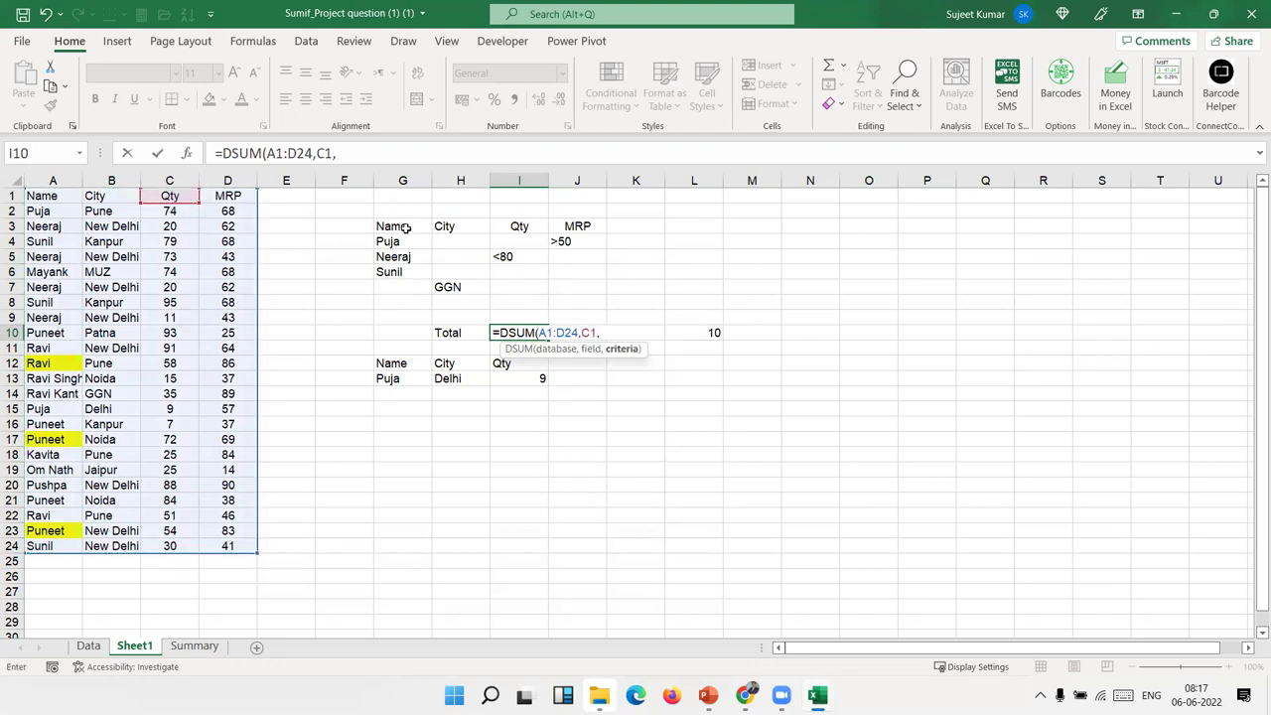
pyautogui.moveTo(387, 229); pyautogui.dragTo(576, 286)
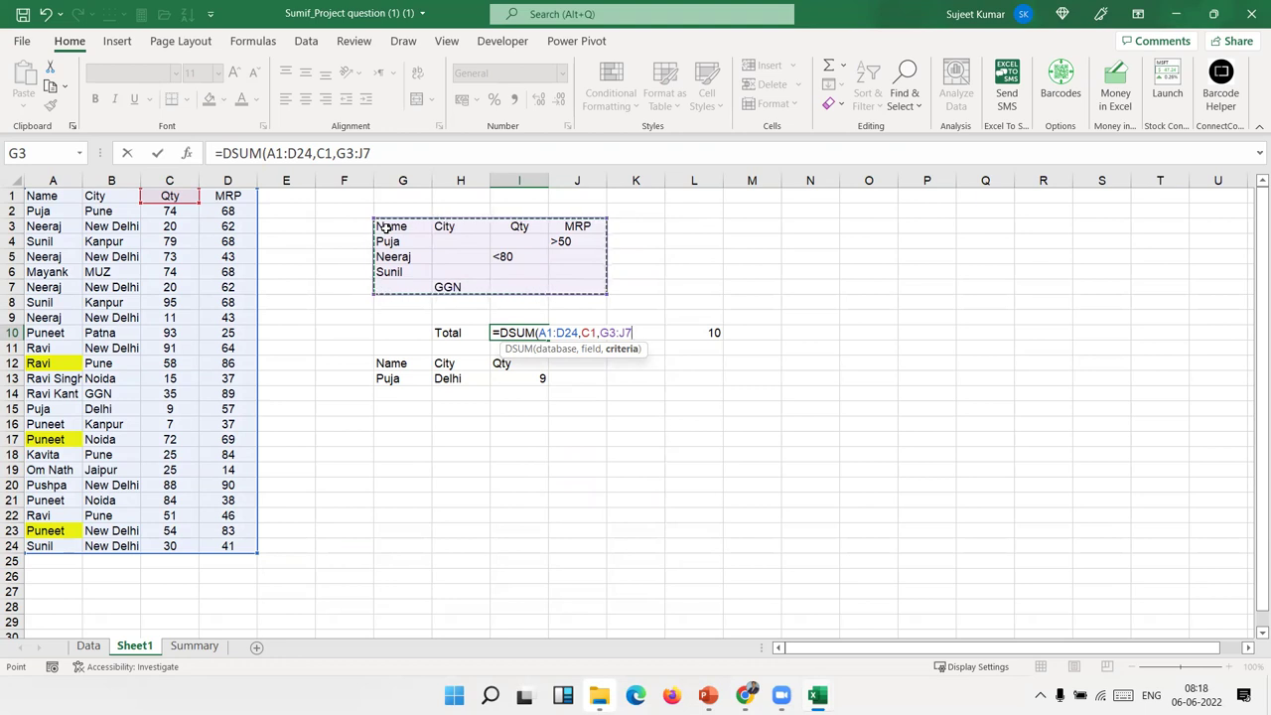
pyautogui.press('Return')
pyautogui.click(541, 334)
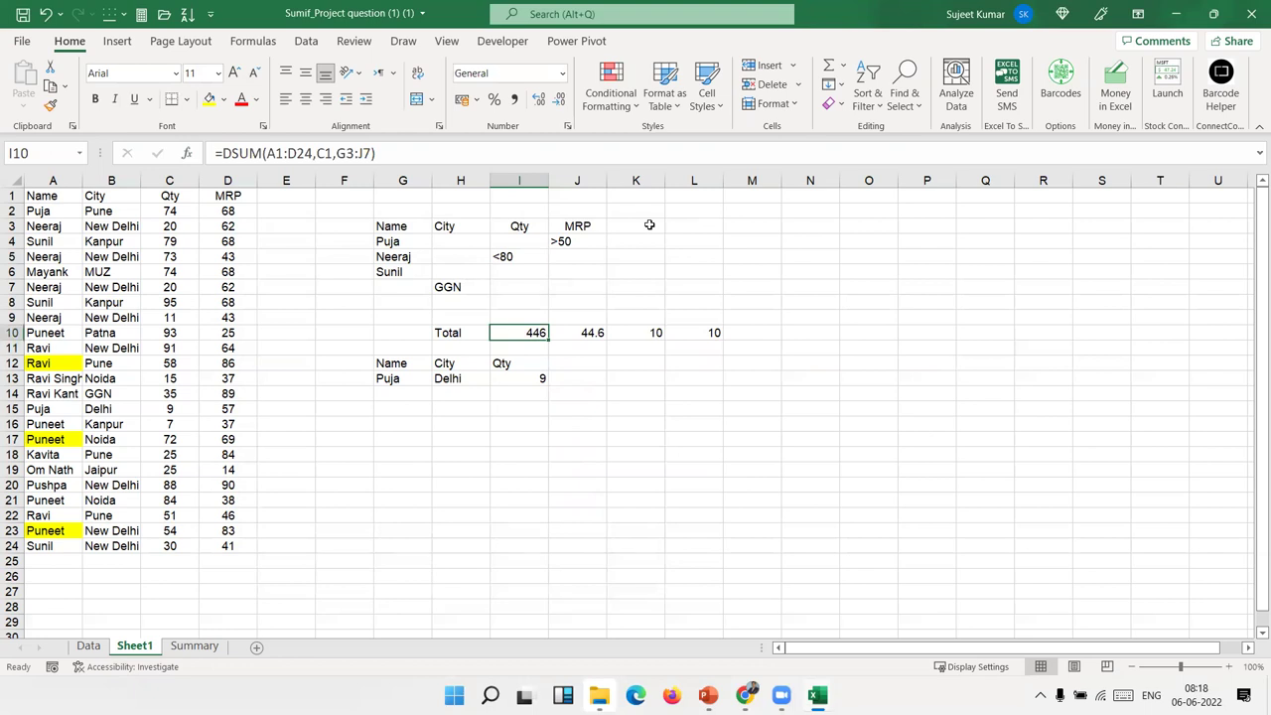
pyautogui.click(343, 561)
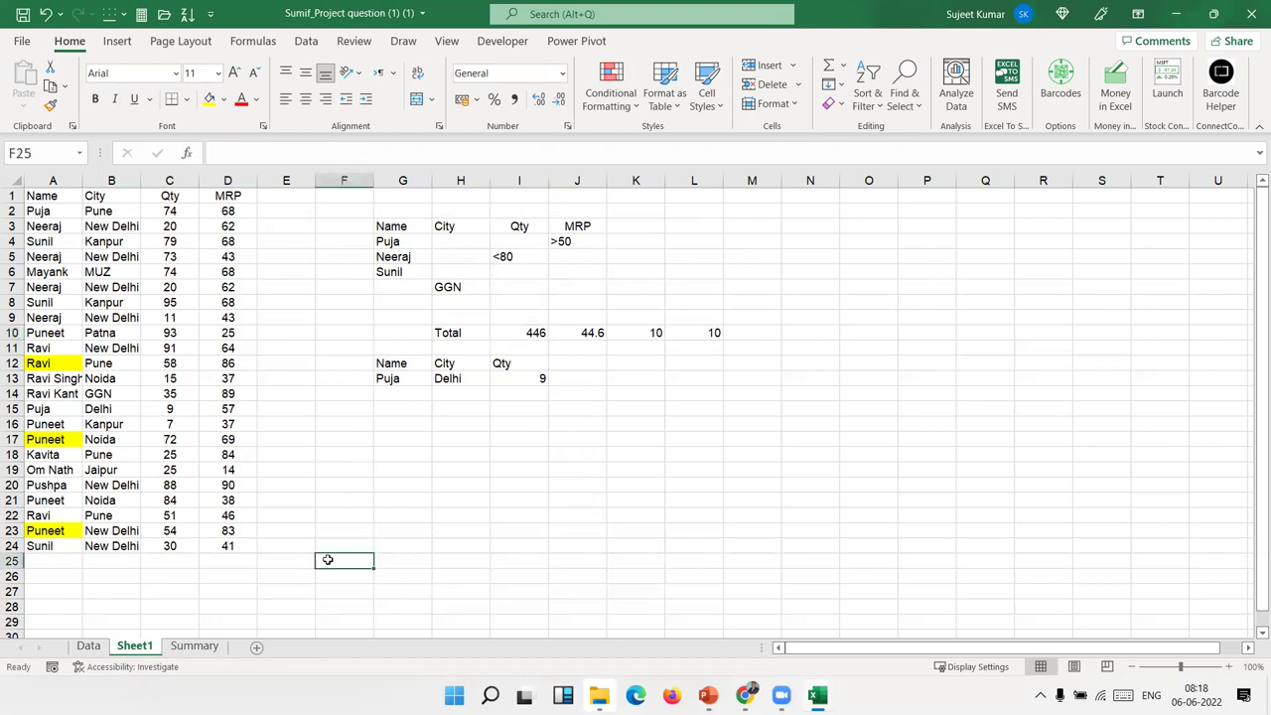
pyautogui.click(596, 501)
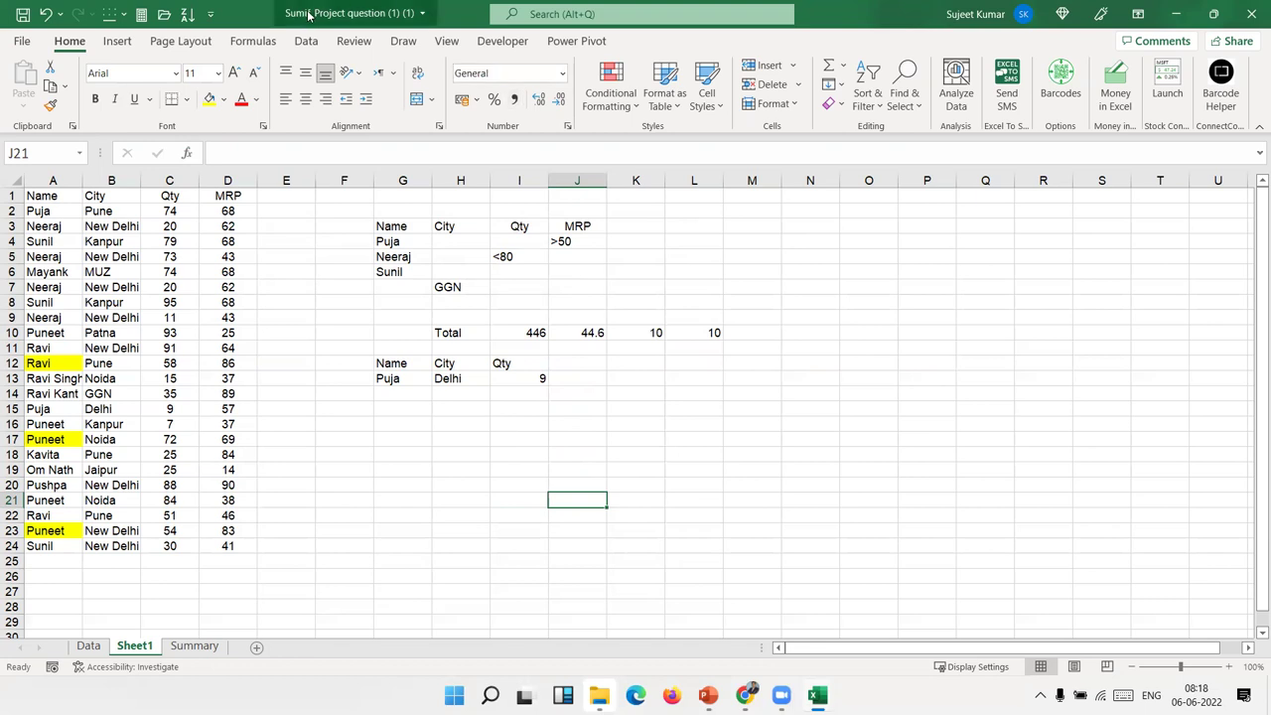
pyautogui.click(185, 152)
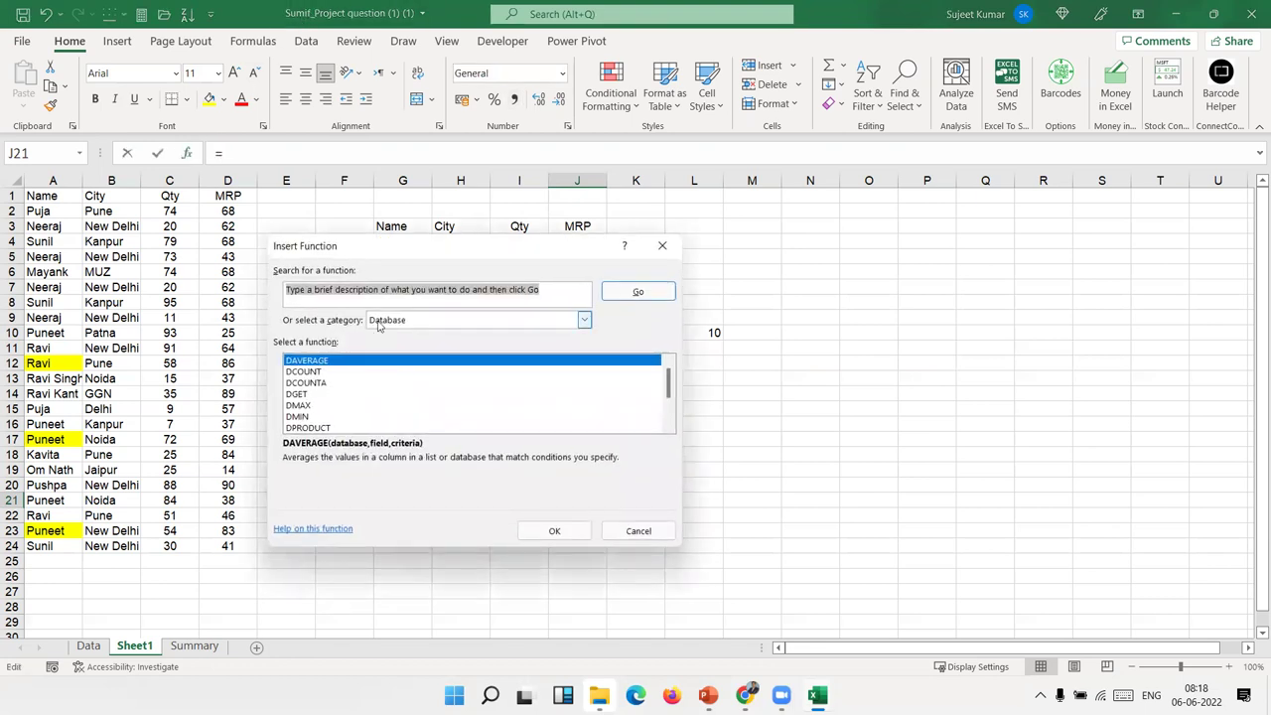
pyautogui.click(583, 320)
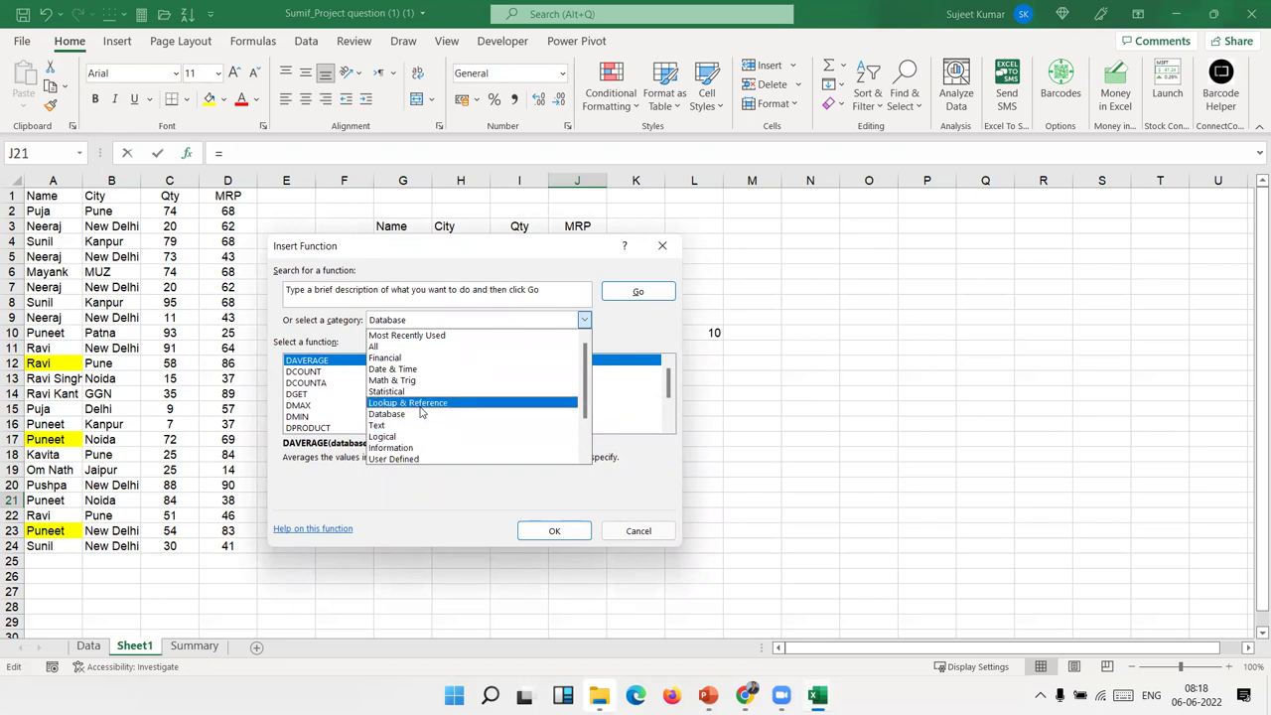
pyautogui.scroll(-1, 441, 429)
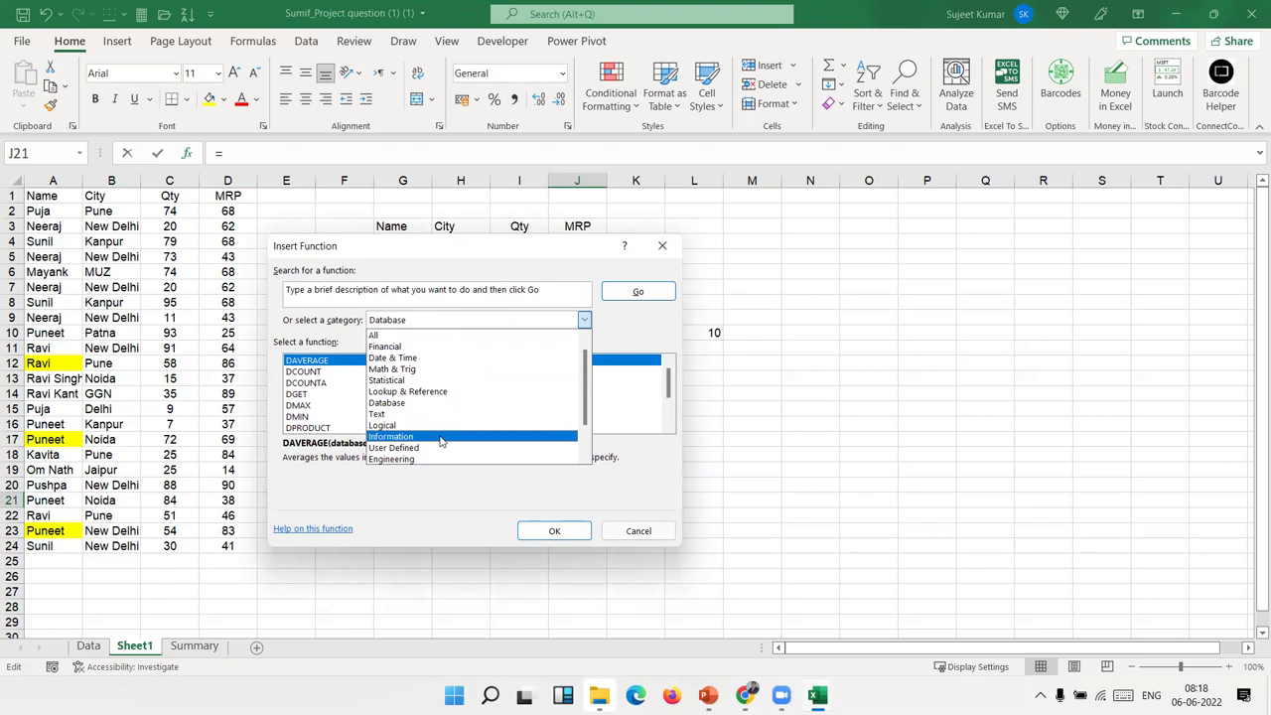
pyautogui.click(441, 438)
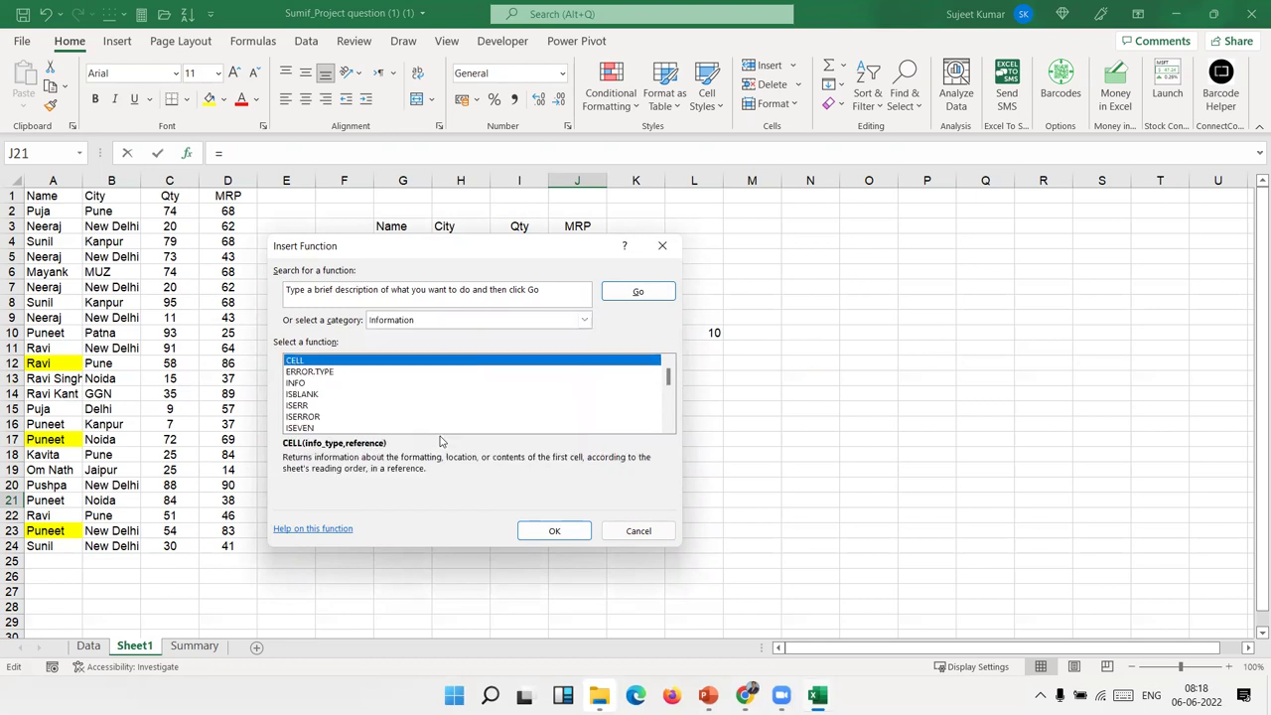
pyautogui.scroll(-3, 316, 382)
pyautogui.scroll(-2, 320, 395)
pyautogui.scroll(5, 320, 395)
pyautogui.press('Escape')
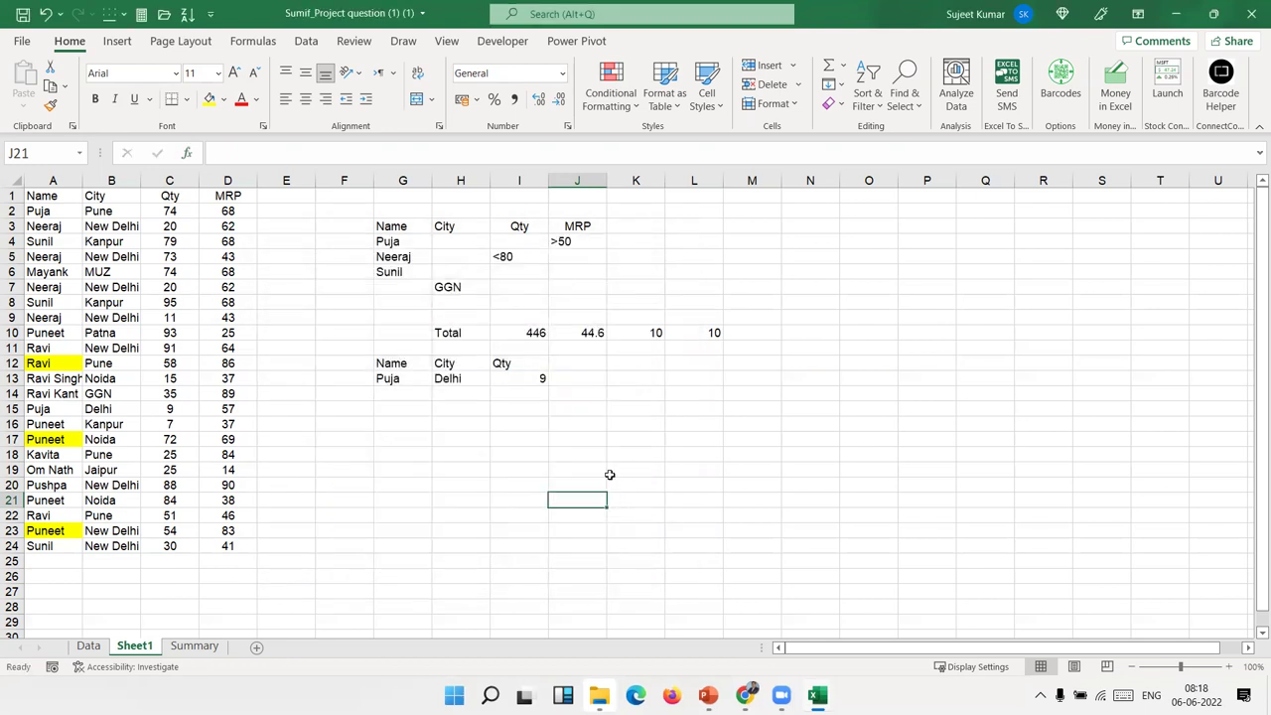
# Enter =CELL("filename") in J21 to show the workbook's file path.
pyautogui.write('=cel')
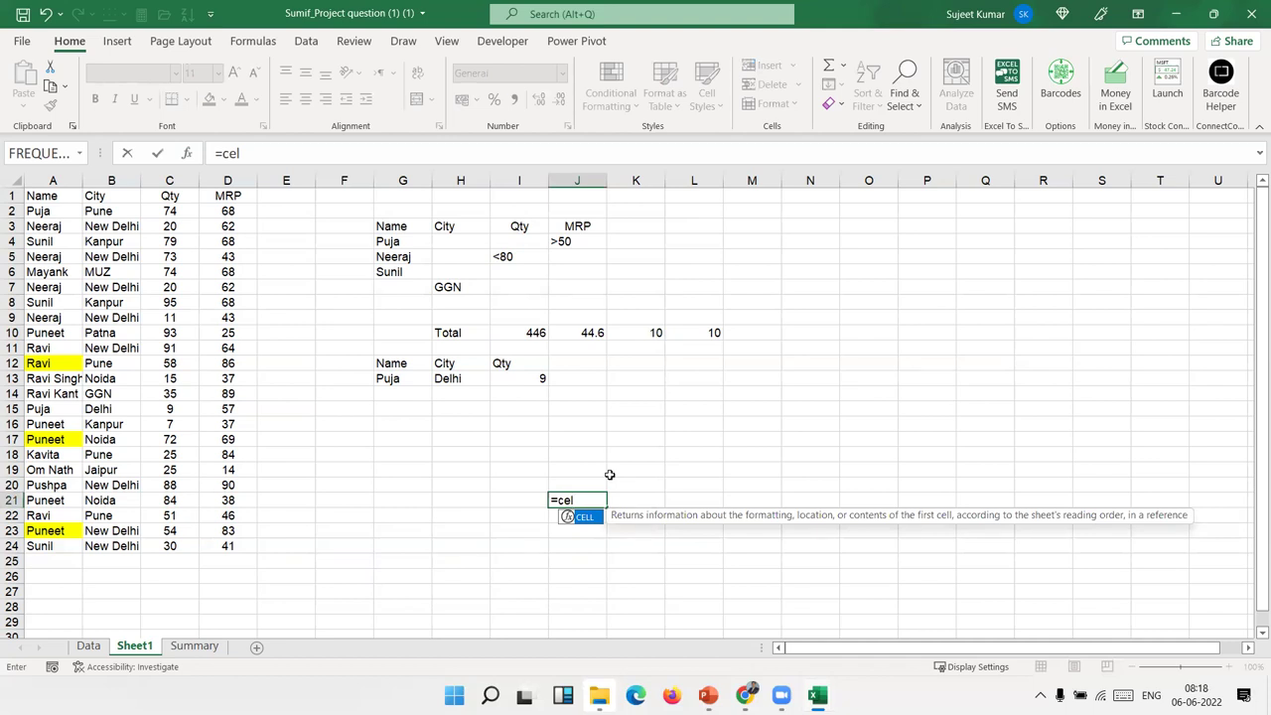
pyautogui.press('Tab')
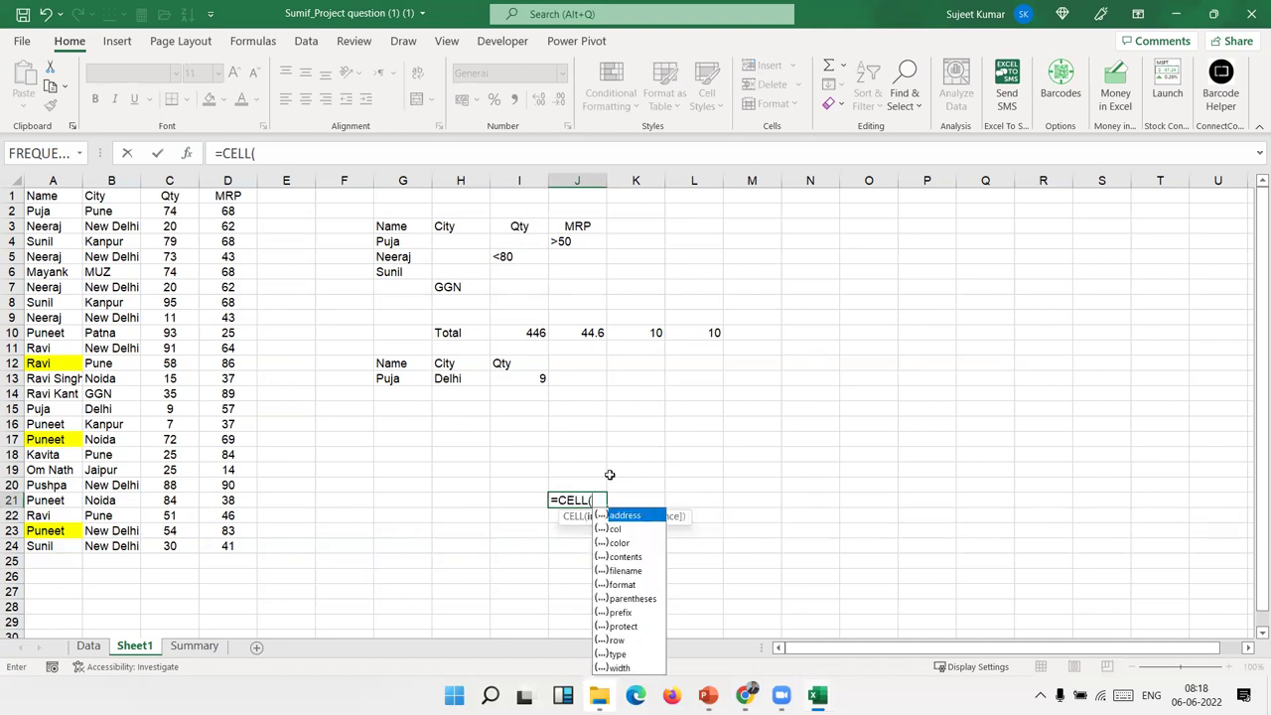
pyautogui.press('Down')
pyautogui.press('Down')
pyautogui.press('Down')
pyautogui.press('Down')
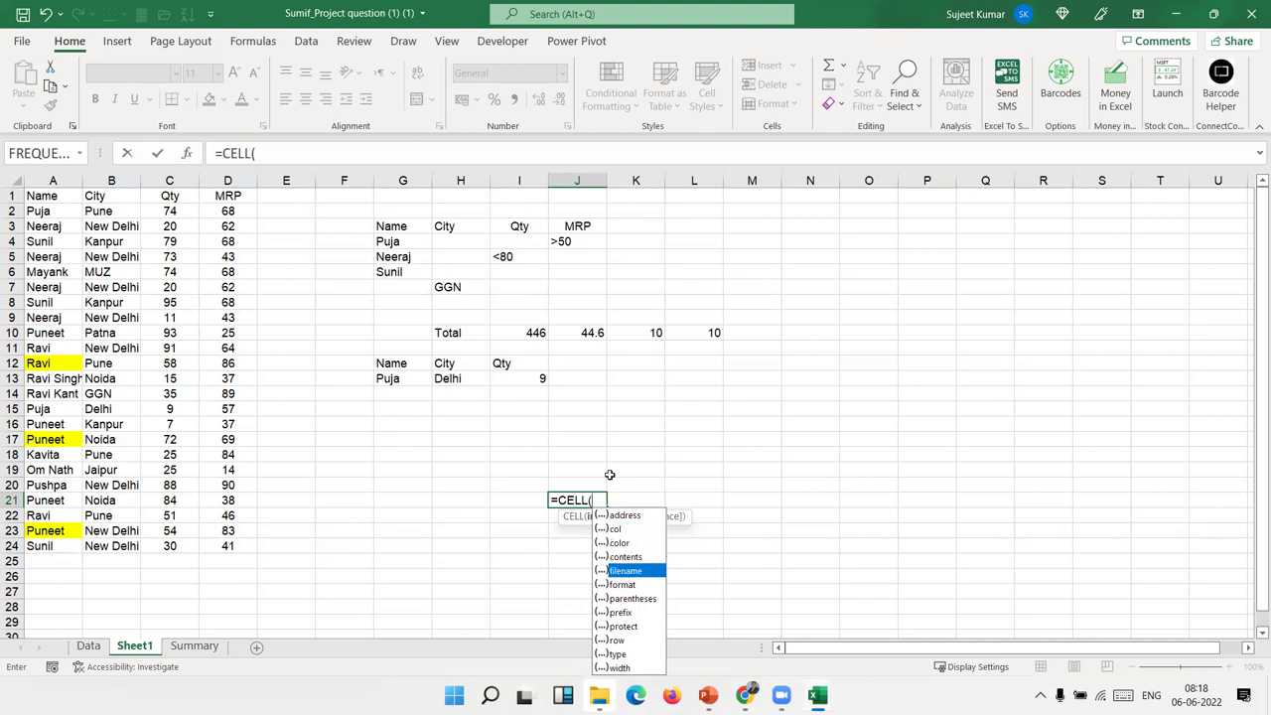
pyautogui.press('Tab')
pyautogui.press('Return')
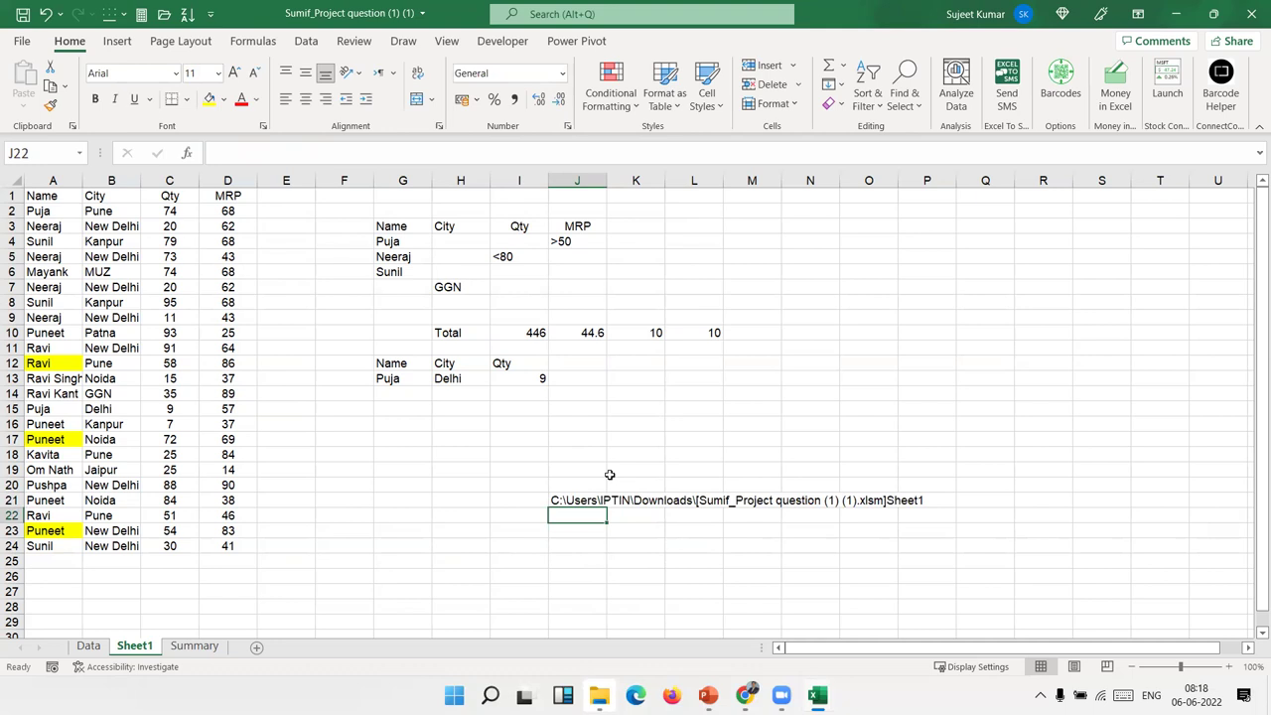
# Enter =FIND("]",J21,1) in J22, returning 62, and begin a RIGHT formula in K22.
pyautogui.write('=find')
pyautogui.press('Tab')
pyautogui.write('"]",')
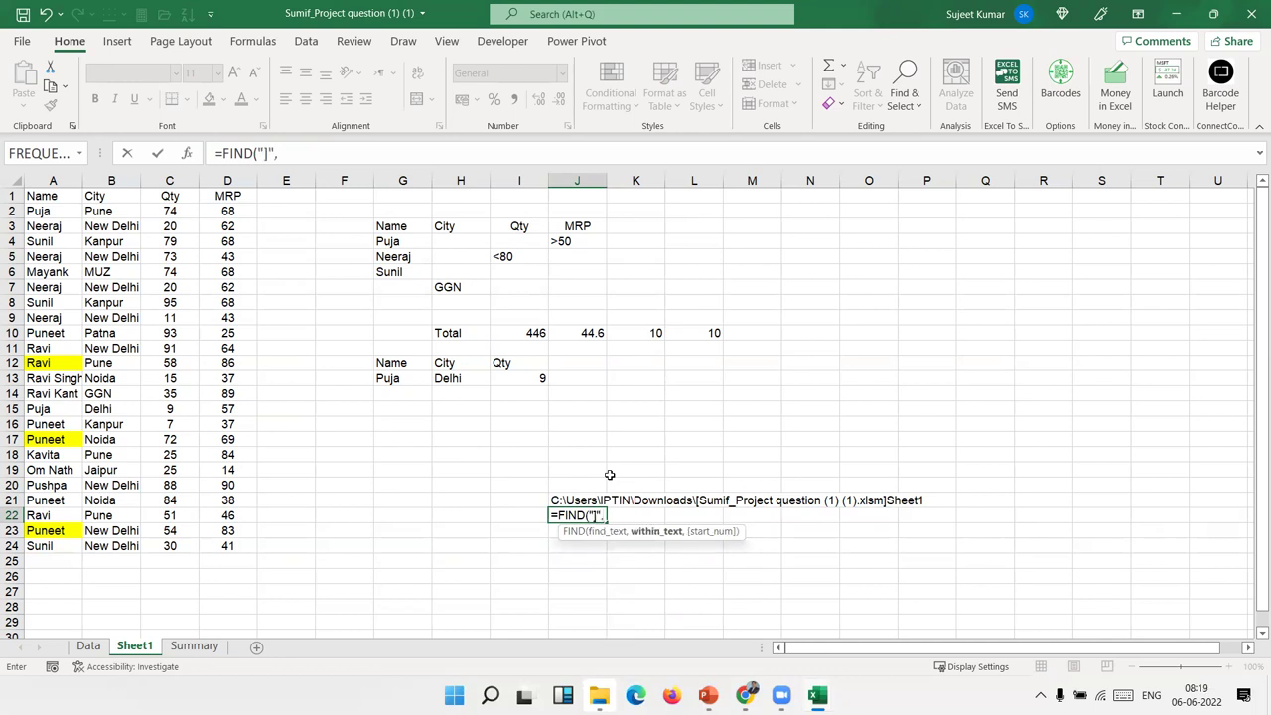
pyautogui.press('Up')
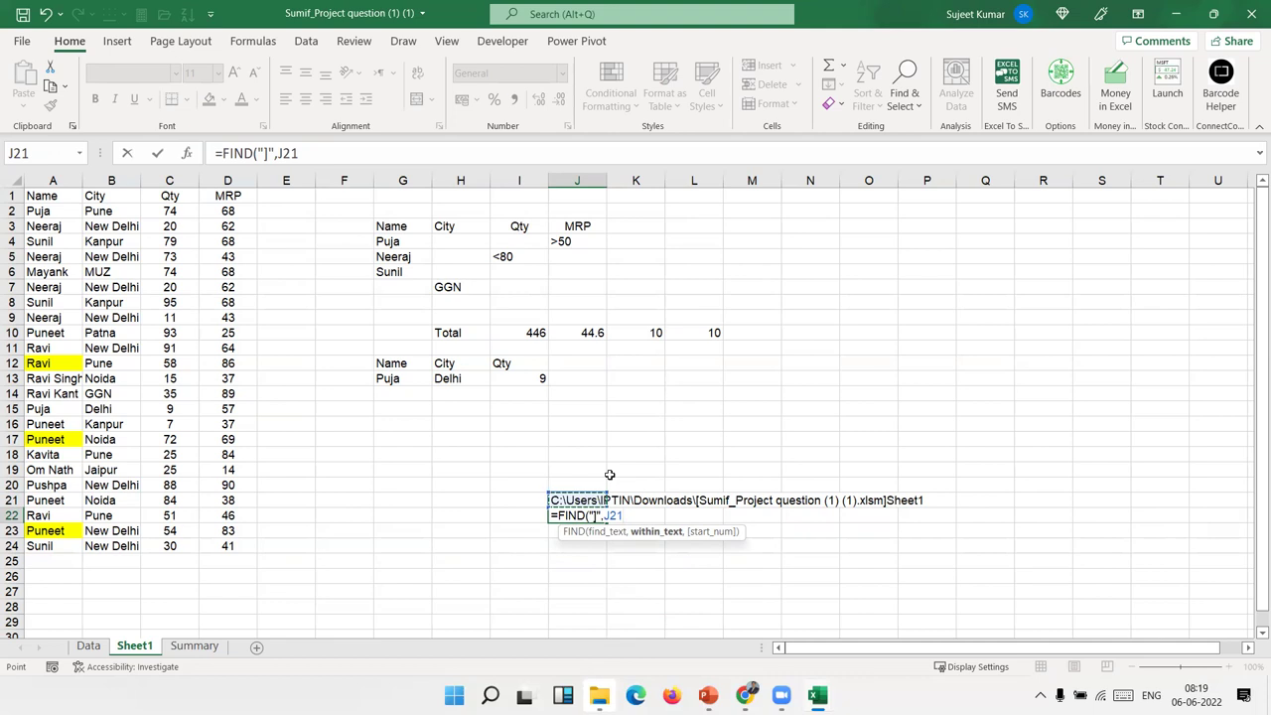
pyautogui.write(',')
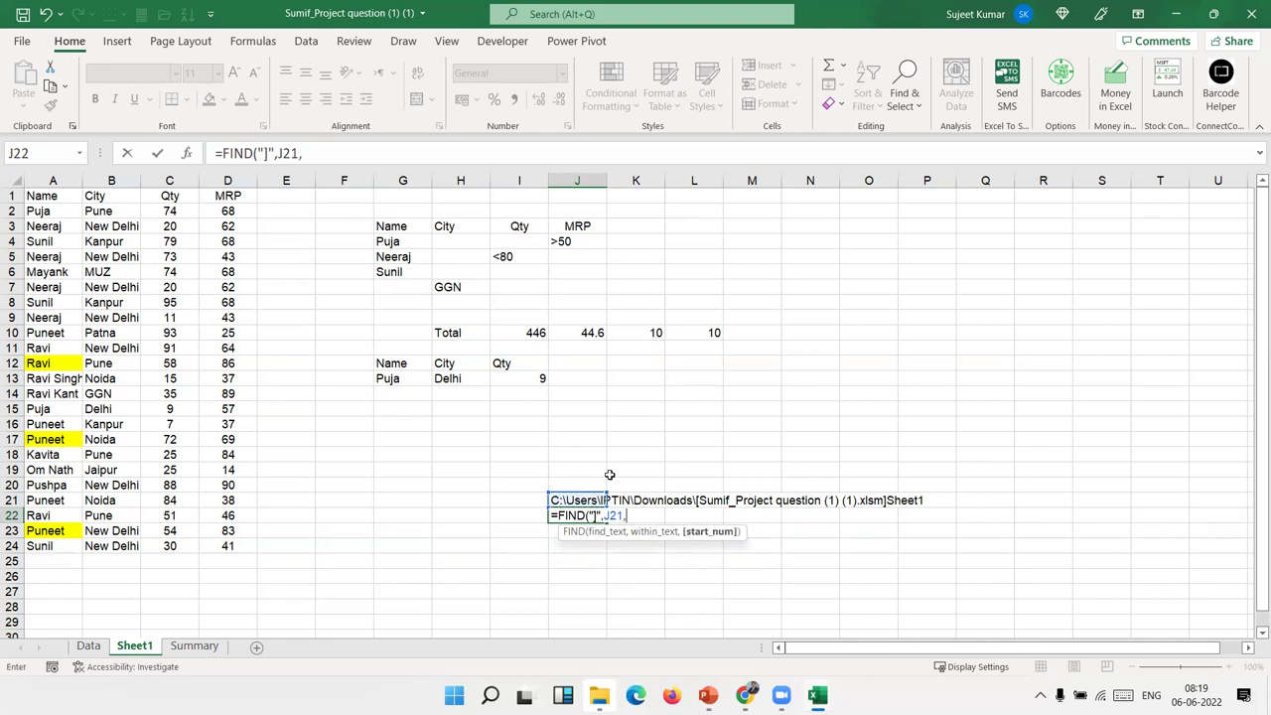
pyautogui.write('1')
pyautogui.press('Return')
pyautogui.press('Up')
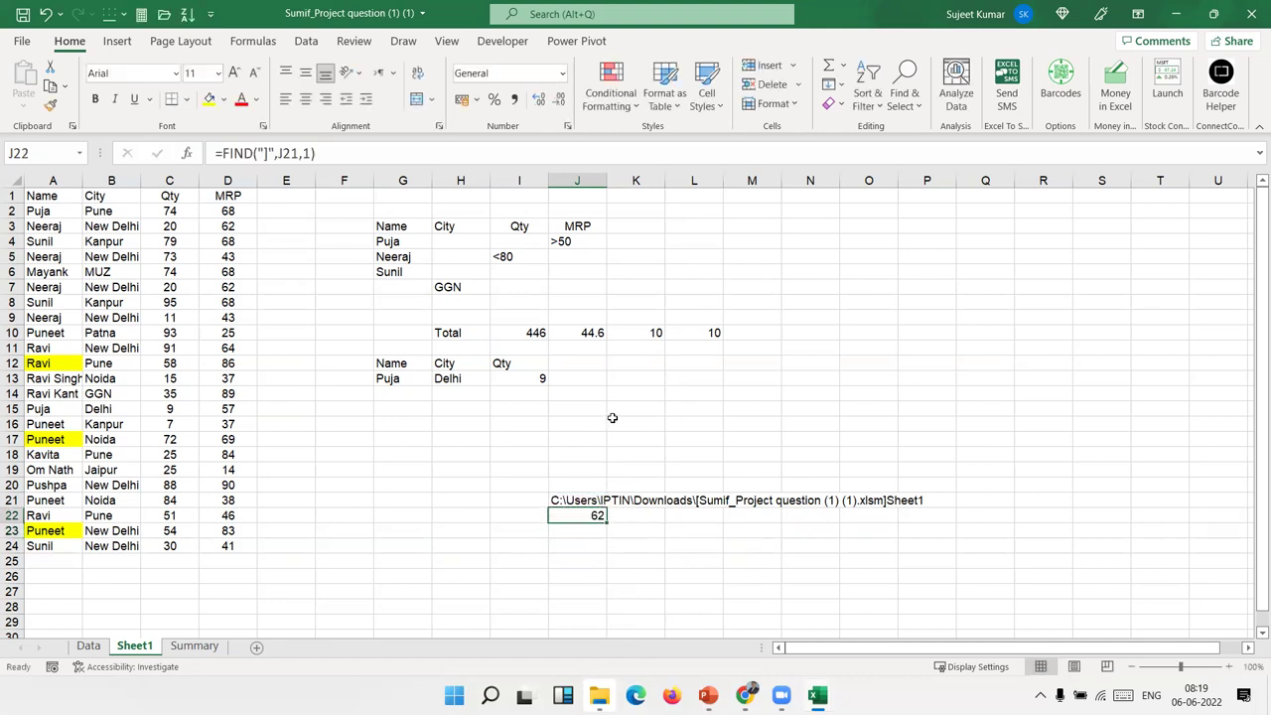
pyautogui.press('Right')
pyautogui.write('=')
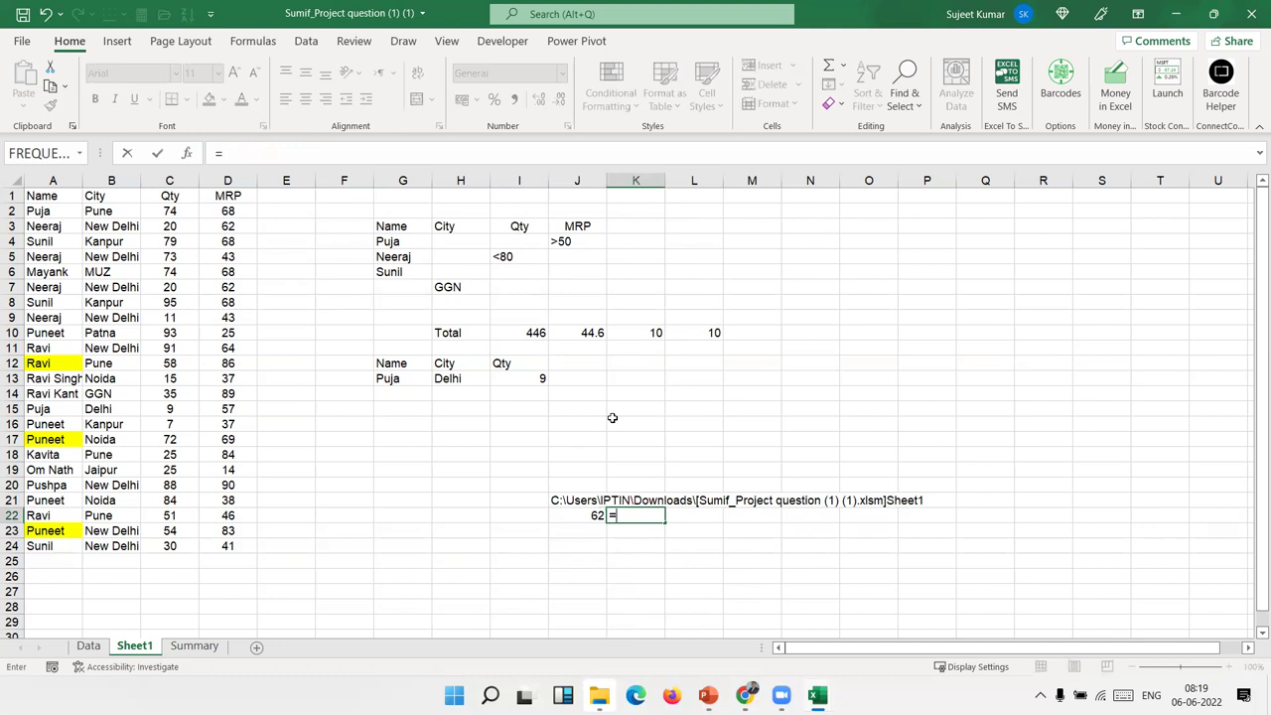
pyautogui.write('RI')
# Enter =RIGHT(J21,LEN(J21)-J22) in K22 to extract the sheet name Sheet1.
pyautogui.press('Tab')
pyautogui.press('Left')
pyautogui.press('Up')
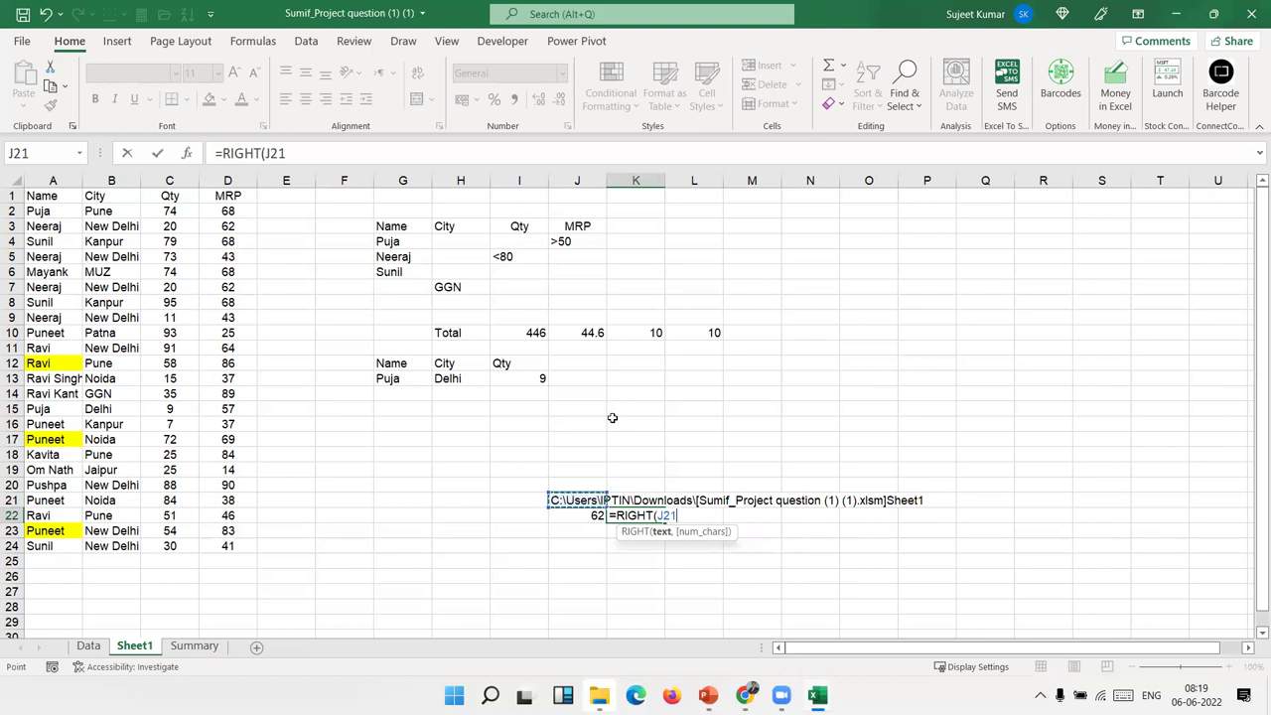
pyautogui.write(',l')
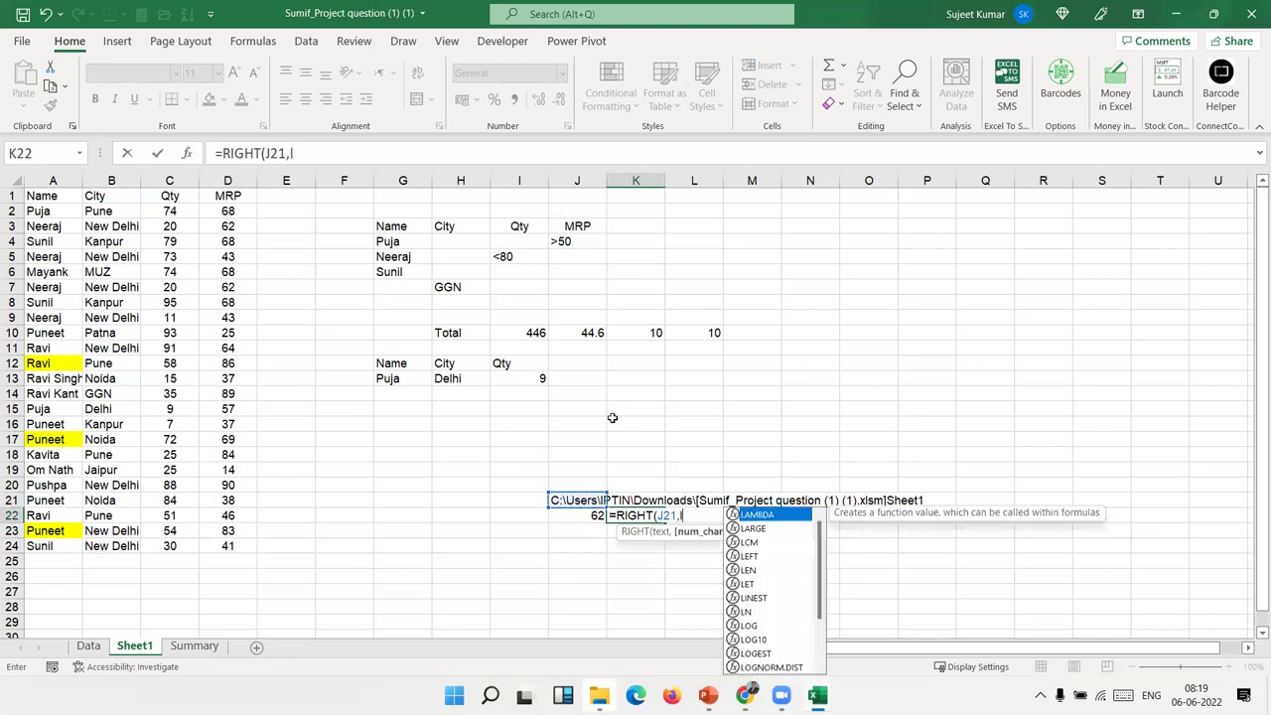
pyautogui.write('en')
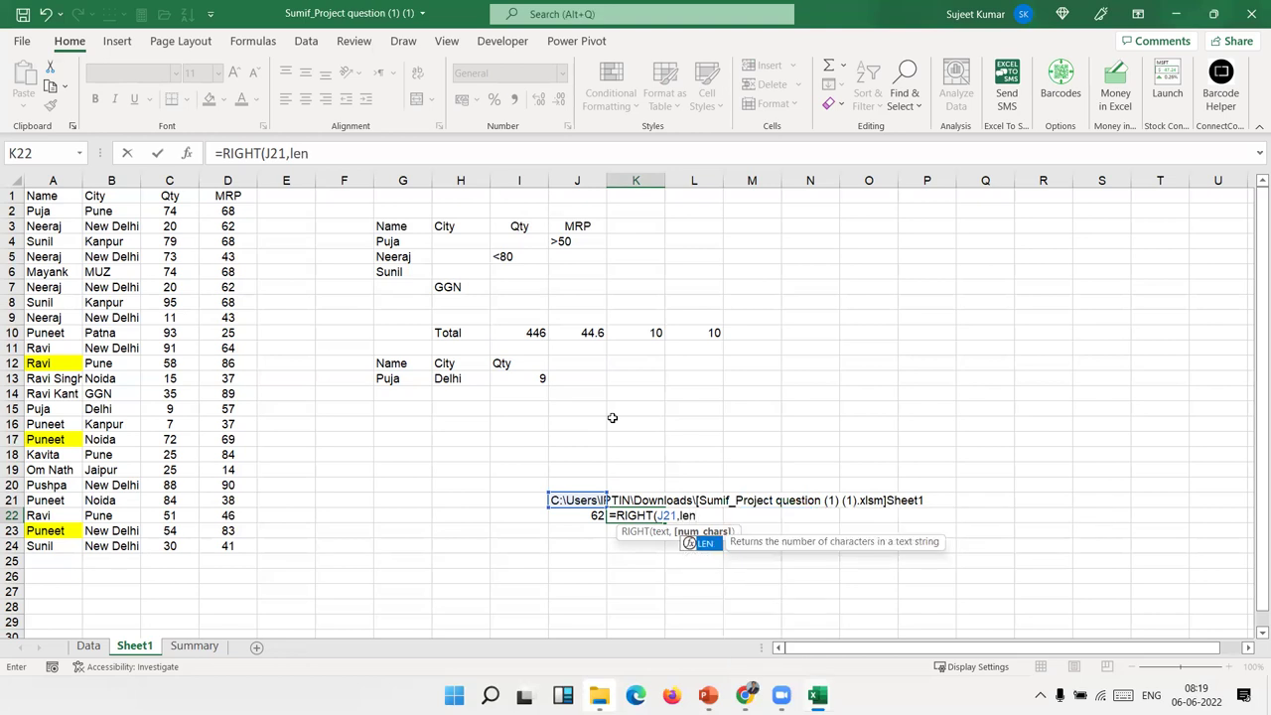
pyautogui.press('Tab')
pyautogui.press('Left')
pyautogui.press('Up')
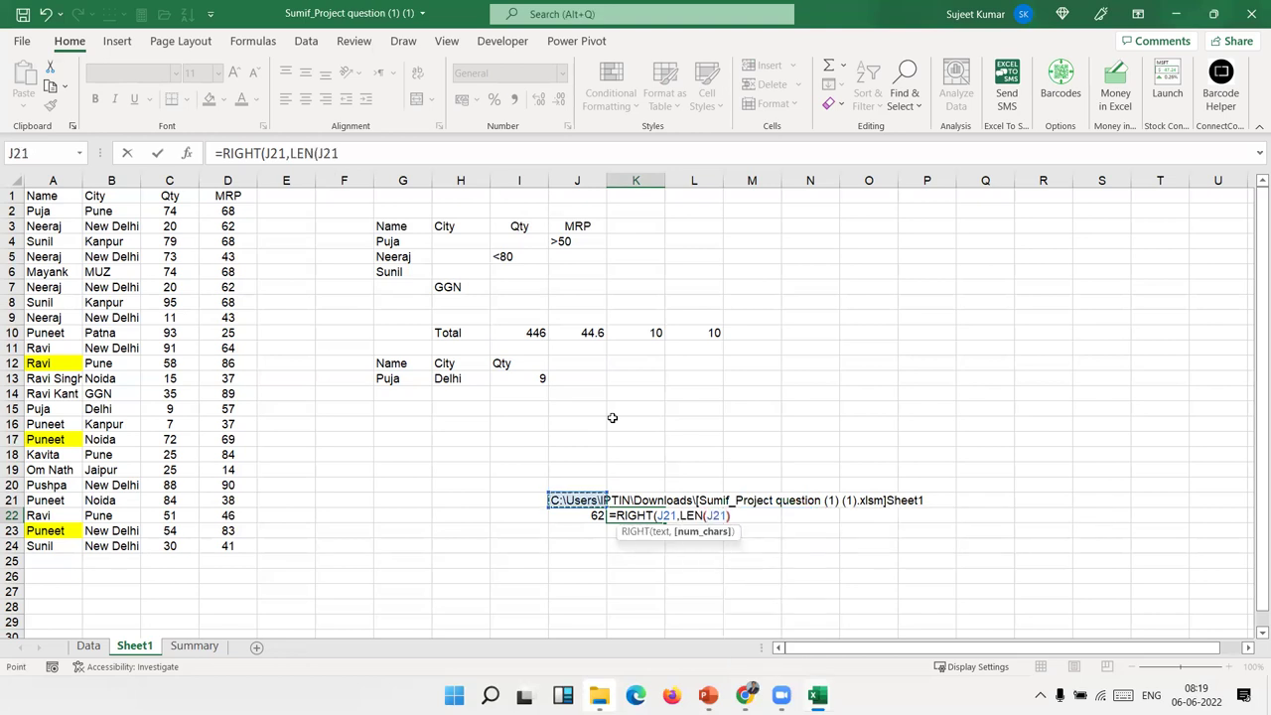
pyautogui.write(')-')
pyautogui.press('Left')
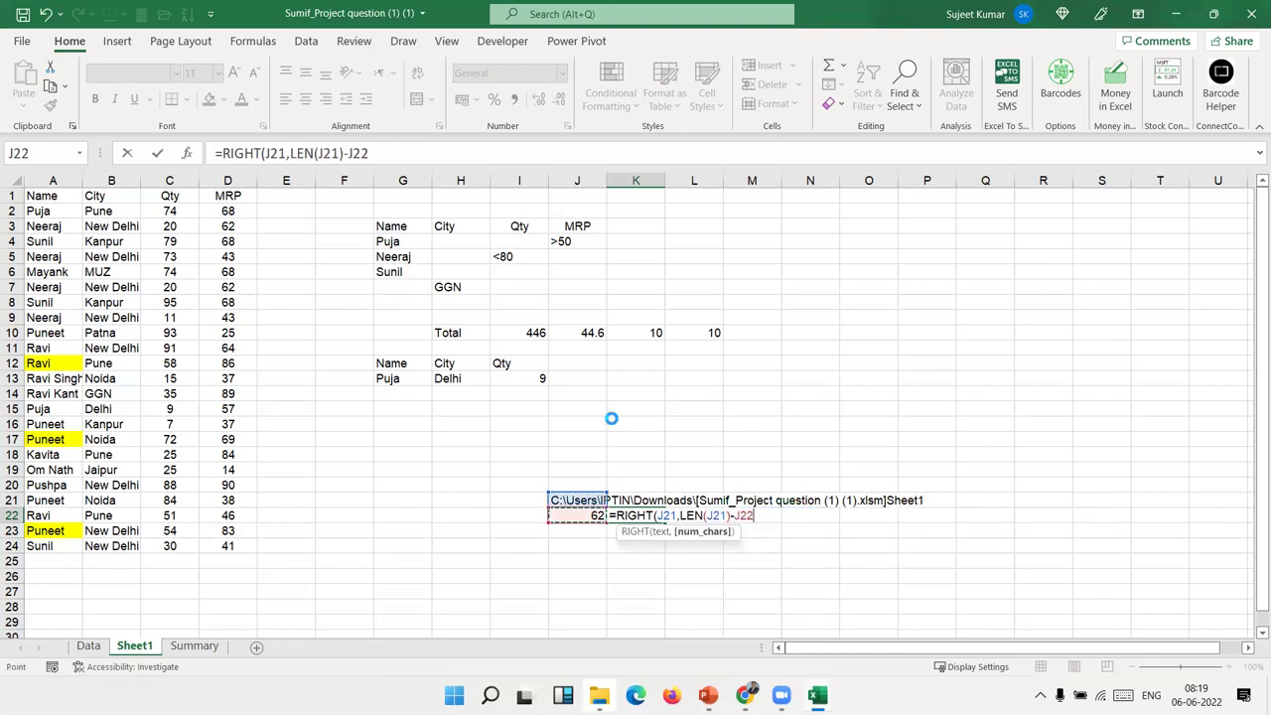
pyautogui.press('Return')
pyautogui.press('Return')
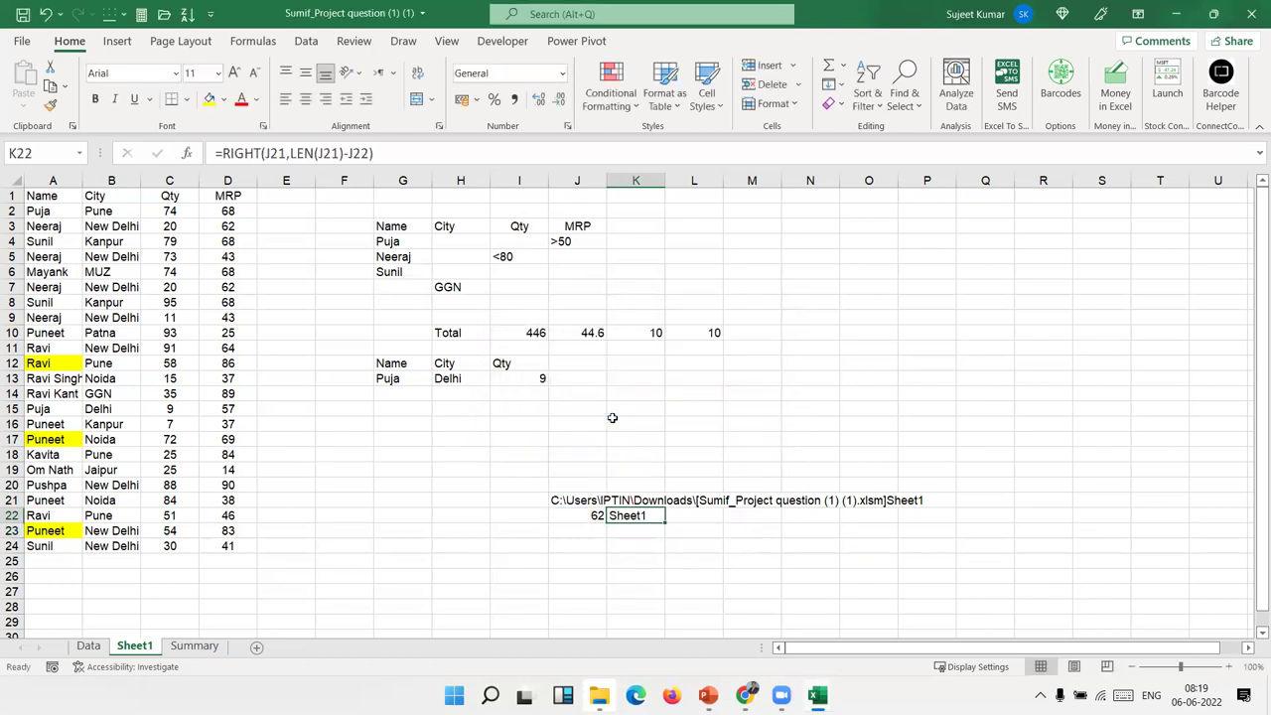
pyautogui.doubleClick(149, 646)
# Rename the sheet to DF after Data is refused, then review J21 and J22.
pyautogui.write('Data')
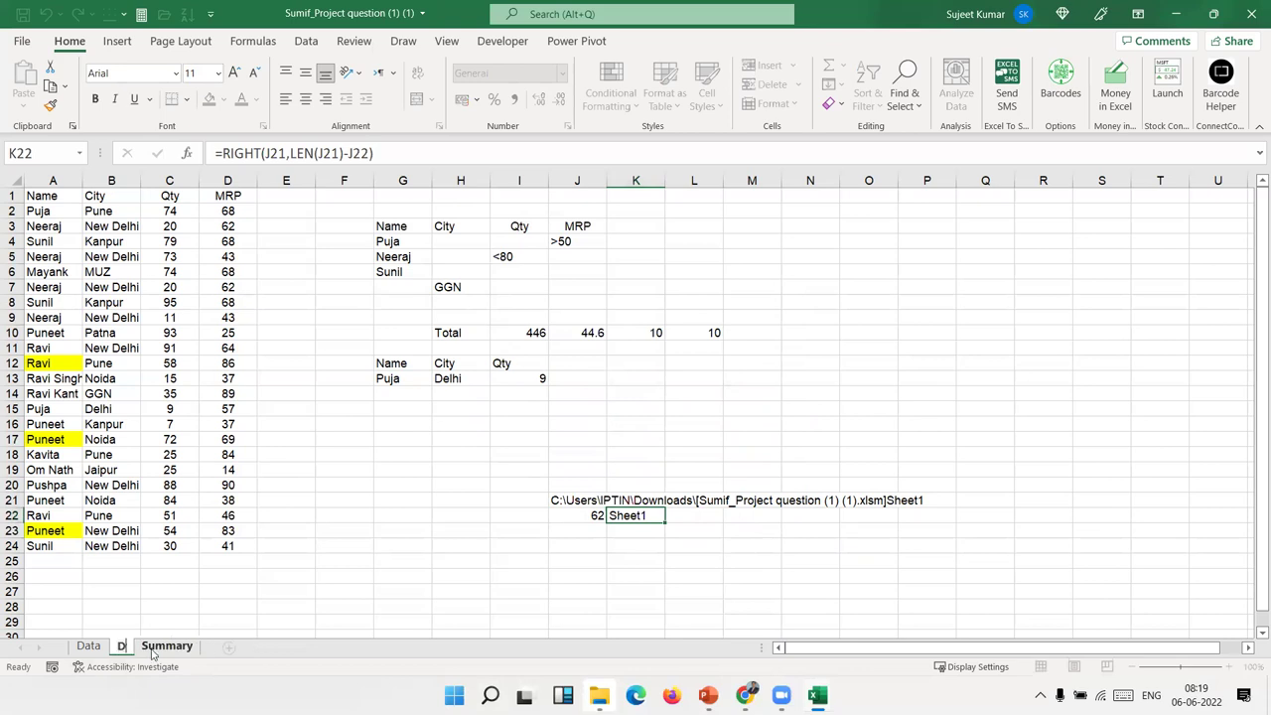
pyautogui.press('Return')
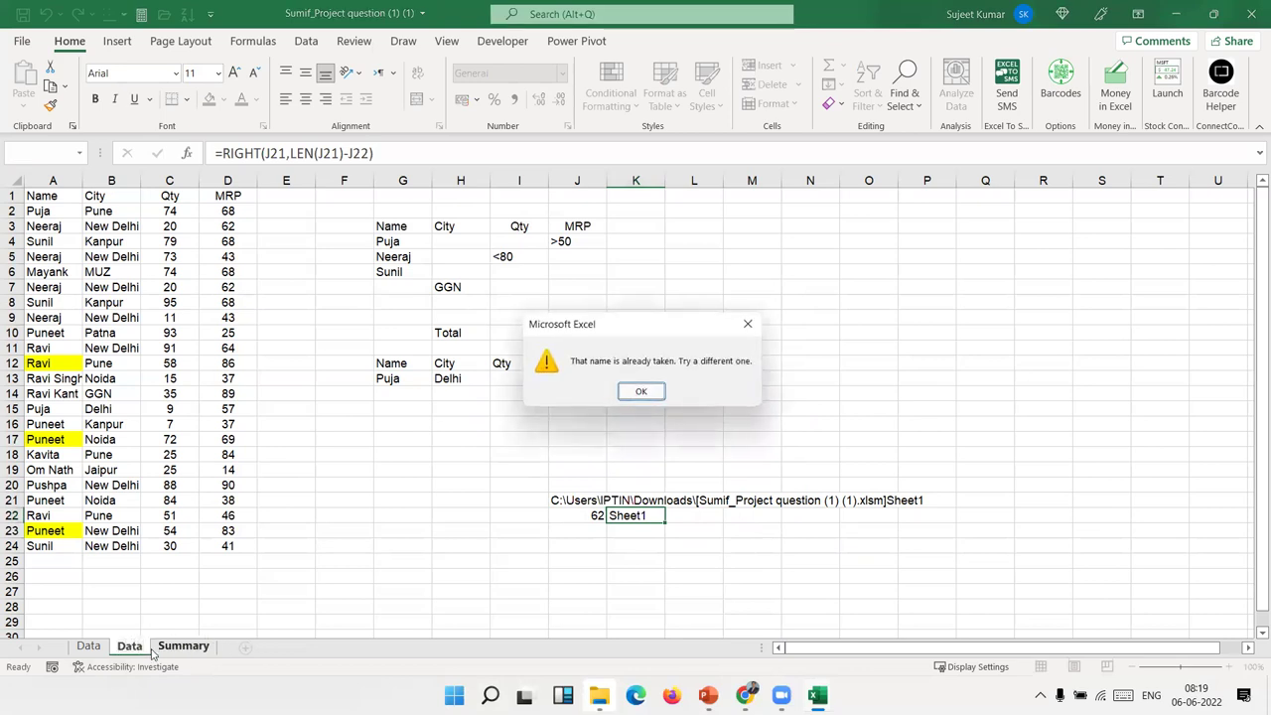
pyautogui.press('Return')
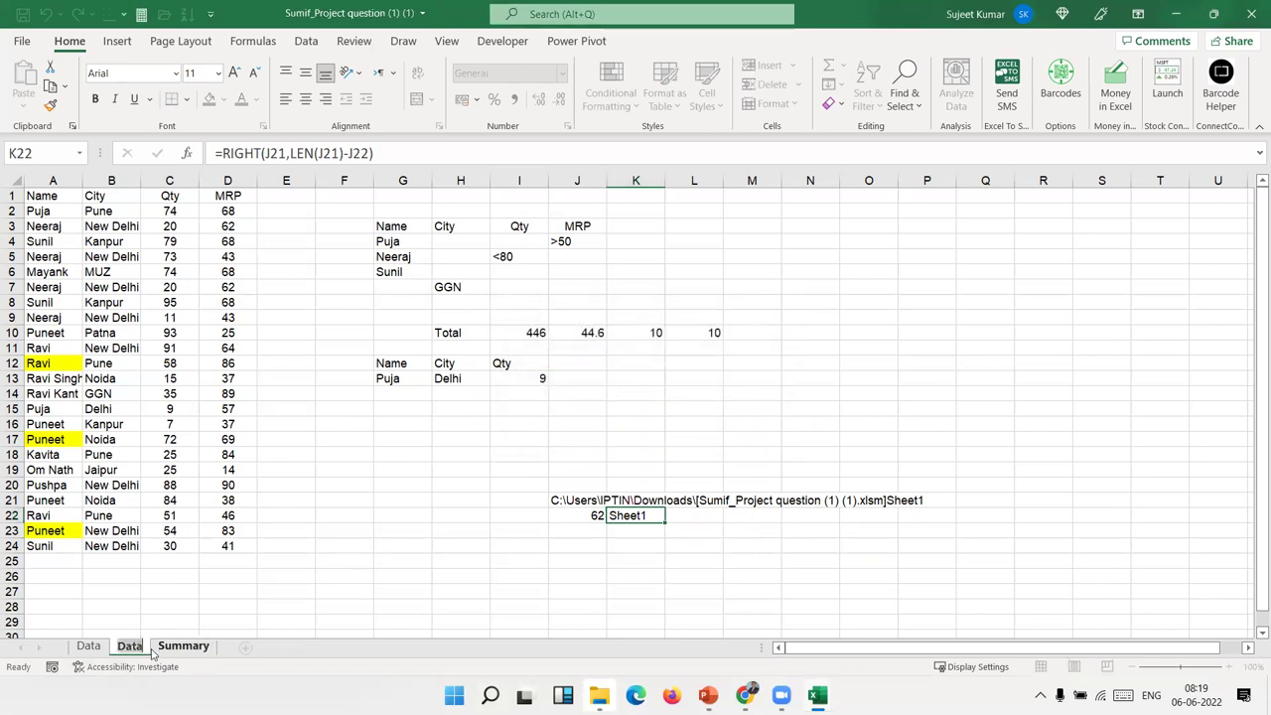
pyautogui.write('DF')
pyautogui.press('Return')
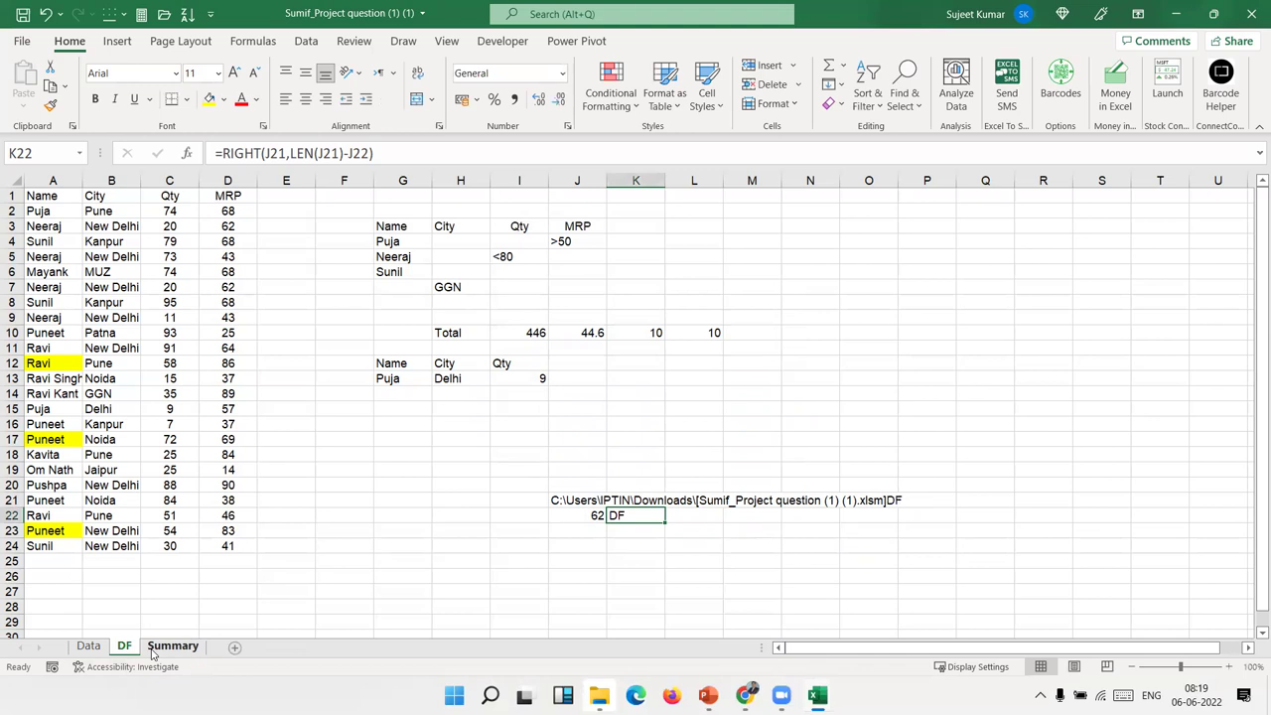
pyautogui.press('Up')
pyautogui.press('Left')
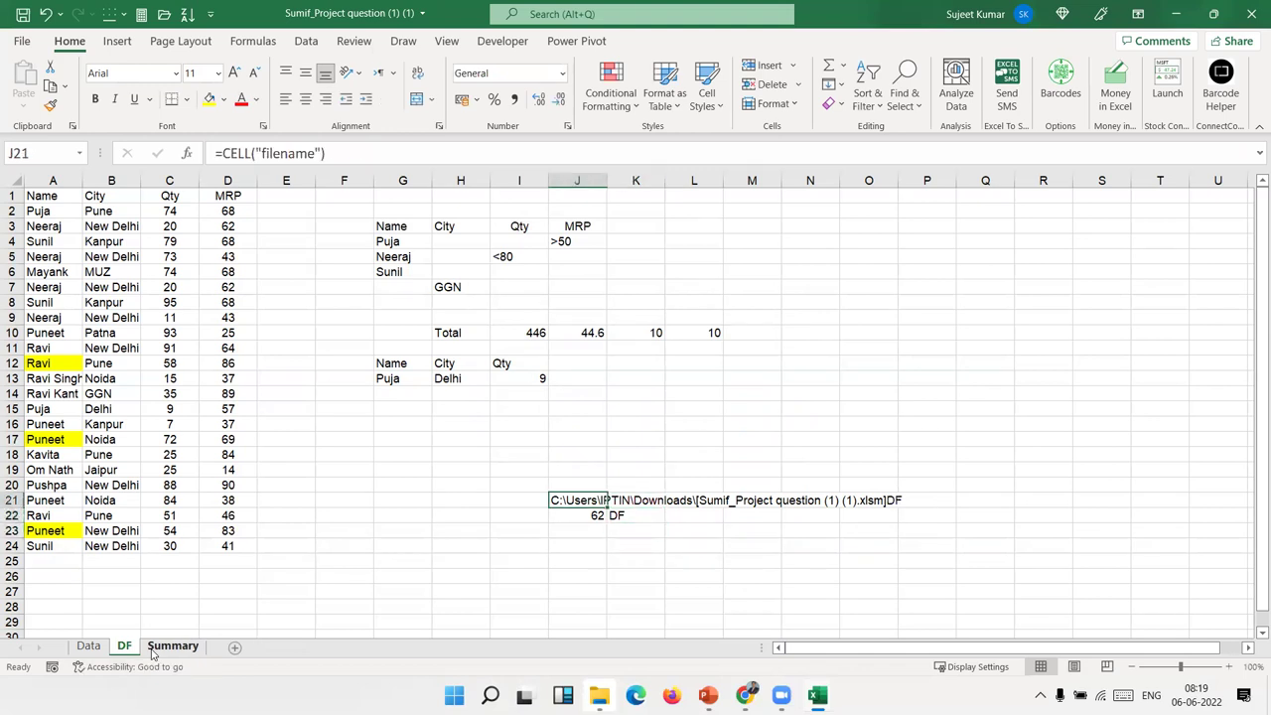
pyautogui.press('Down')
pyautogui.press('Down')
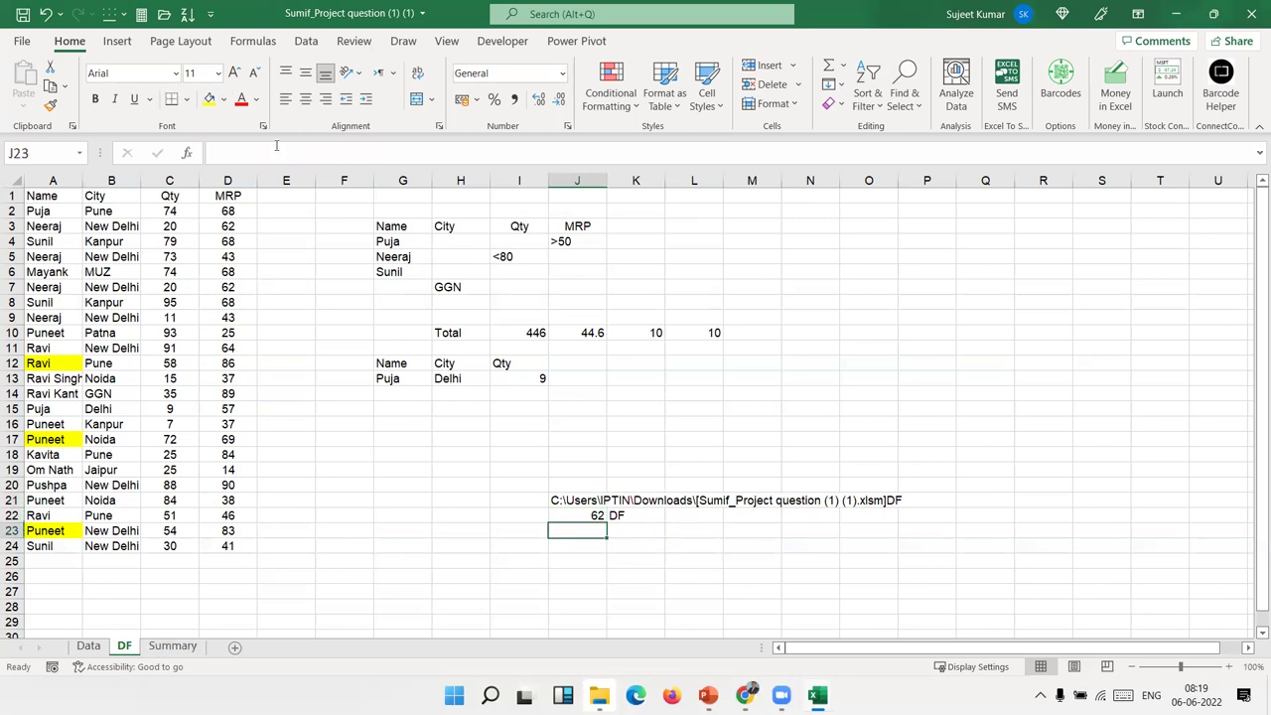
# Enter =INFO("SYSTEM") in G23 so it returns pcdos.
pyautogui.press('Left')
pyautogui.press('Left')
pyautogui.press('Left')
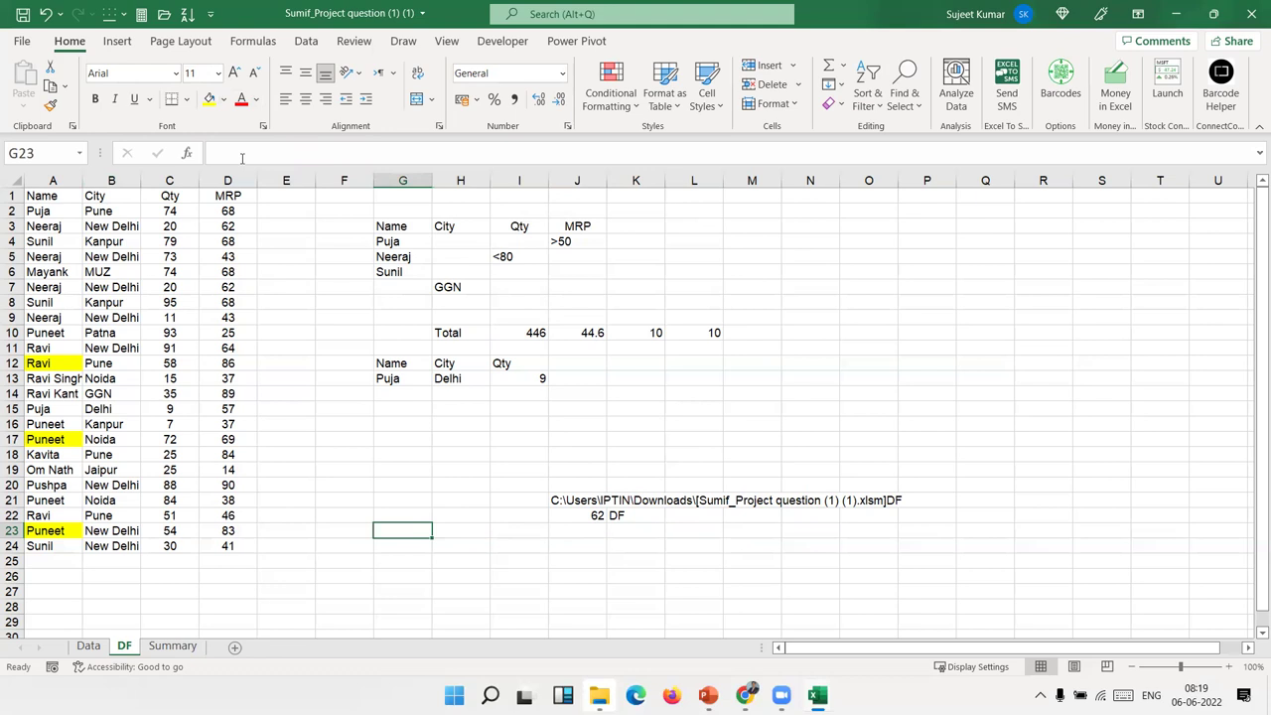
pyautogui.write('=INFO(')
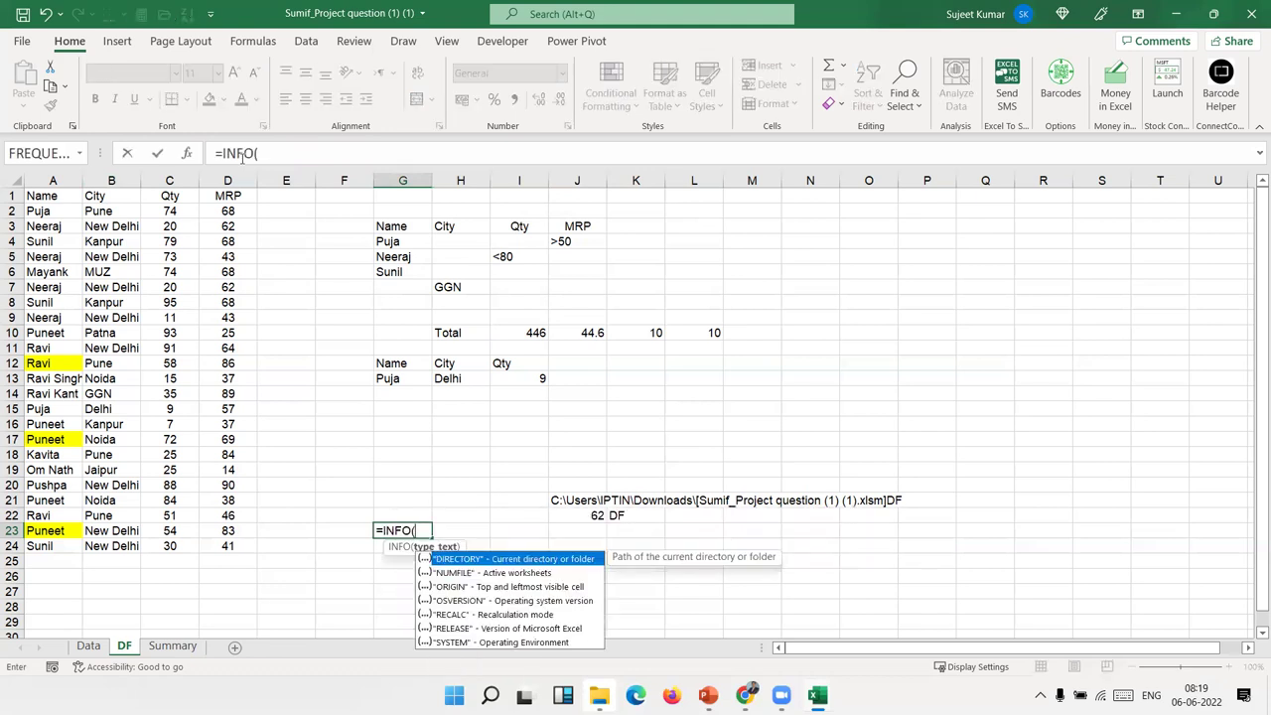
pyautogui.press('Down')
pyautogui.press('Down')
pyautogui.press('Down')
pyautogui.press('Down')
pyautogui.press('Down')
pyautogui.press('Down')
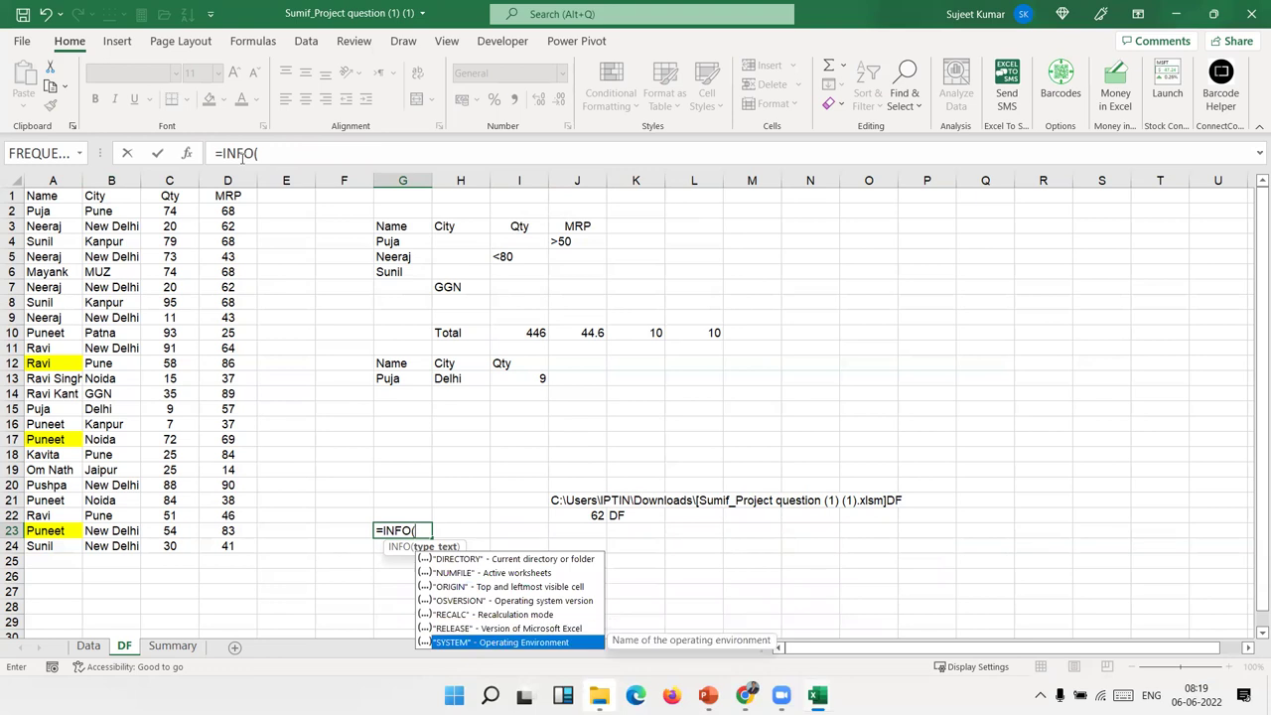
pyautogui.press('Tab')
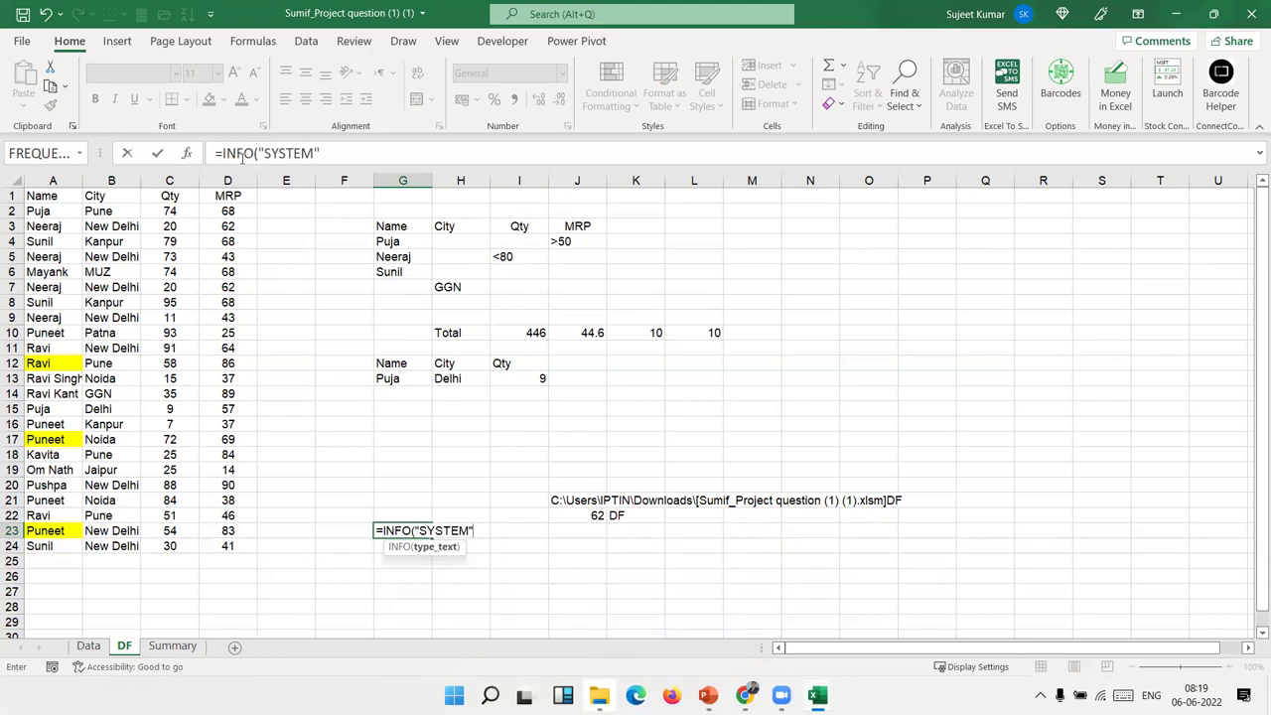
pyautogui.press('Return')
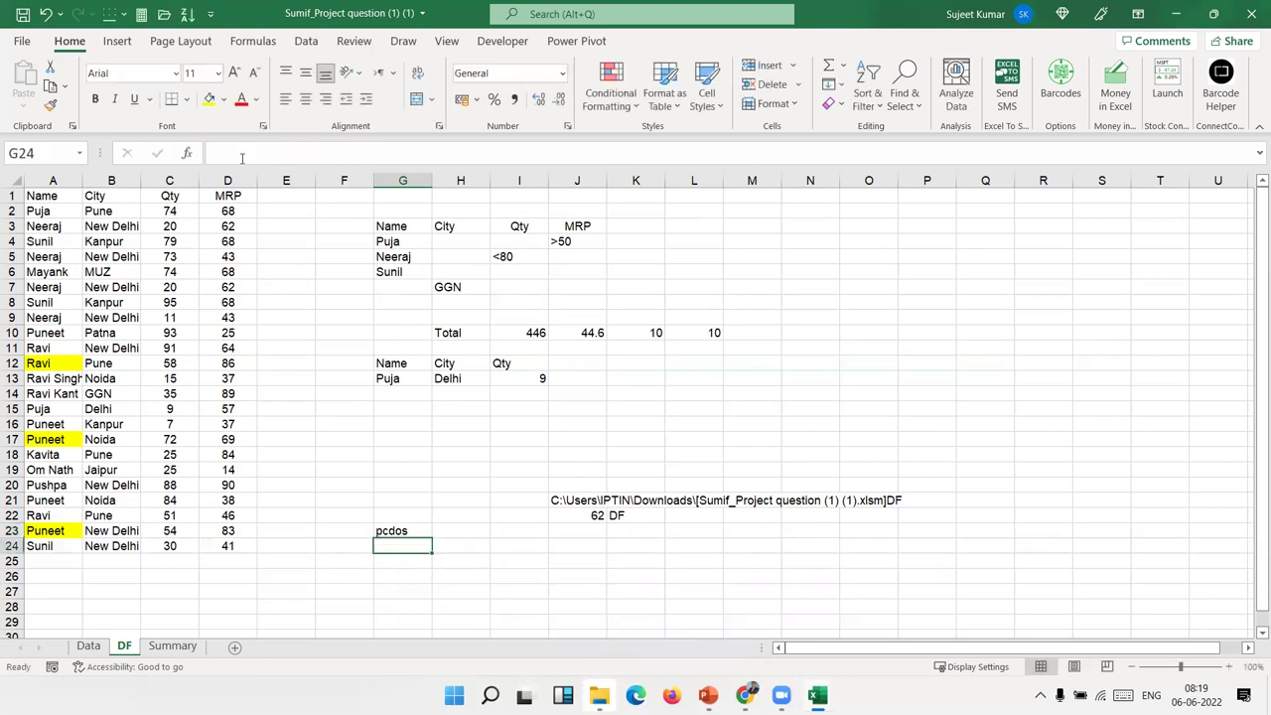
# Enter =INFO("RELEASE") in G24 so it returns 16.0, then review both INFO formulas.
pyautogui.write('=in')
pyautogui.press('Down')
pyautogui.press('Down')
pyautogui.press('Tab')
pyautogui.press('Down')
pyautogui.press('Down')
pyautogui.press('Down')
pyautogui.press('Down')
pyautogui.press('Down')
pyautogui.press('Tab')
pyautogui.press('Return')
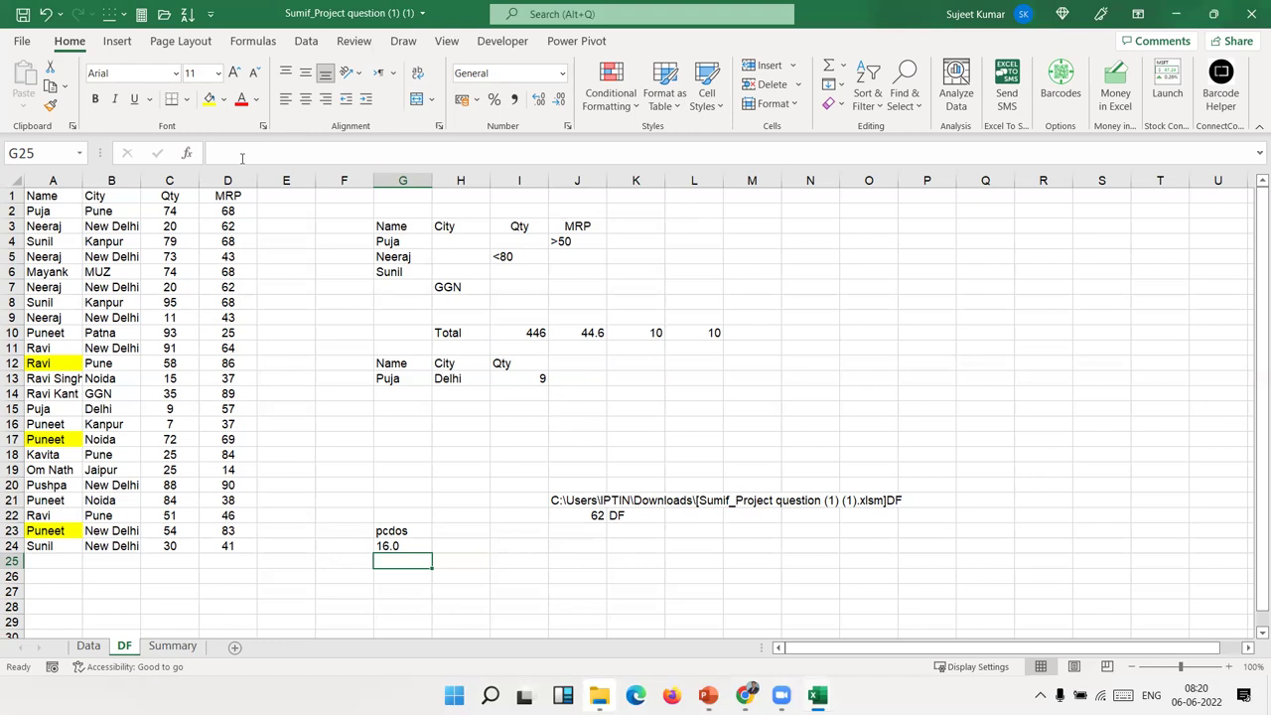
pyautogui.press('Up')
pyautogui.press('Up')
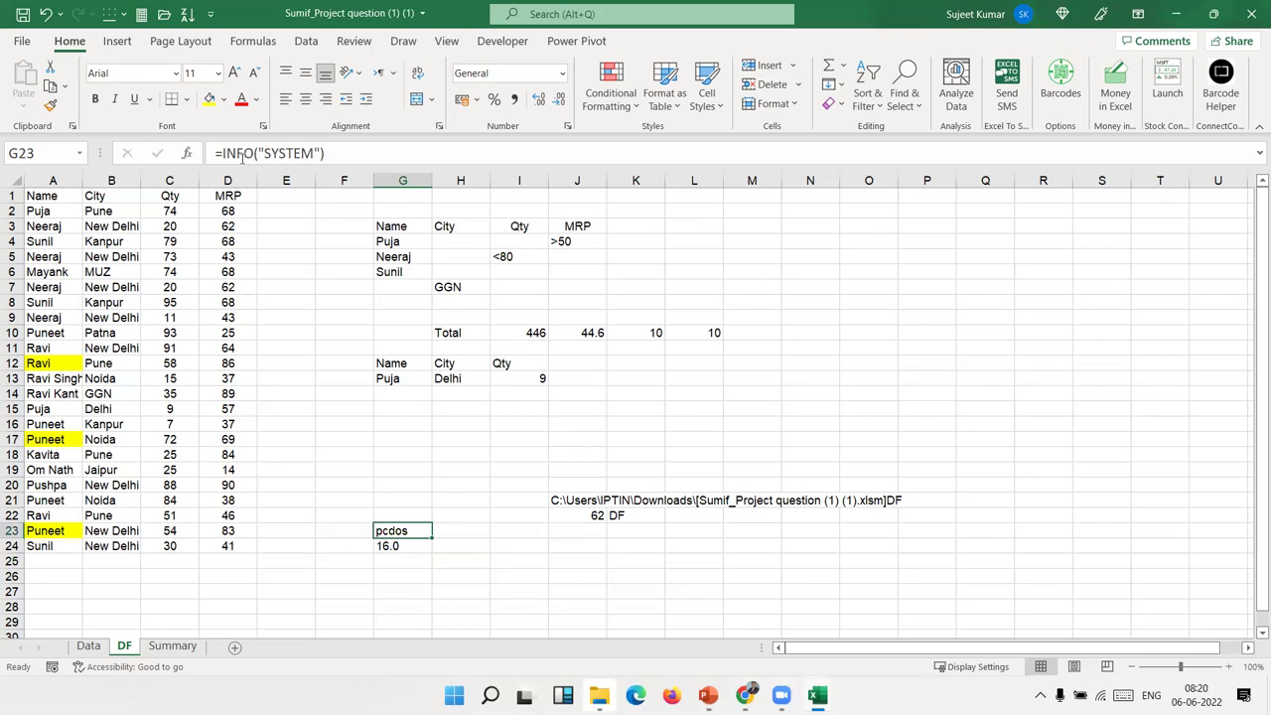
pyautogui.press('Down')
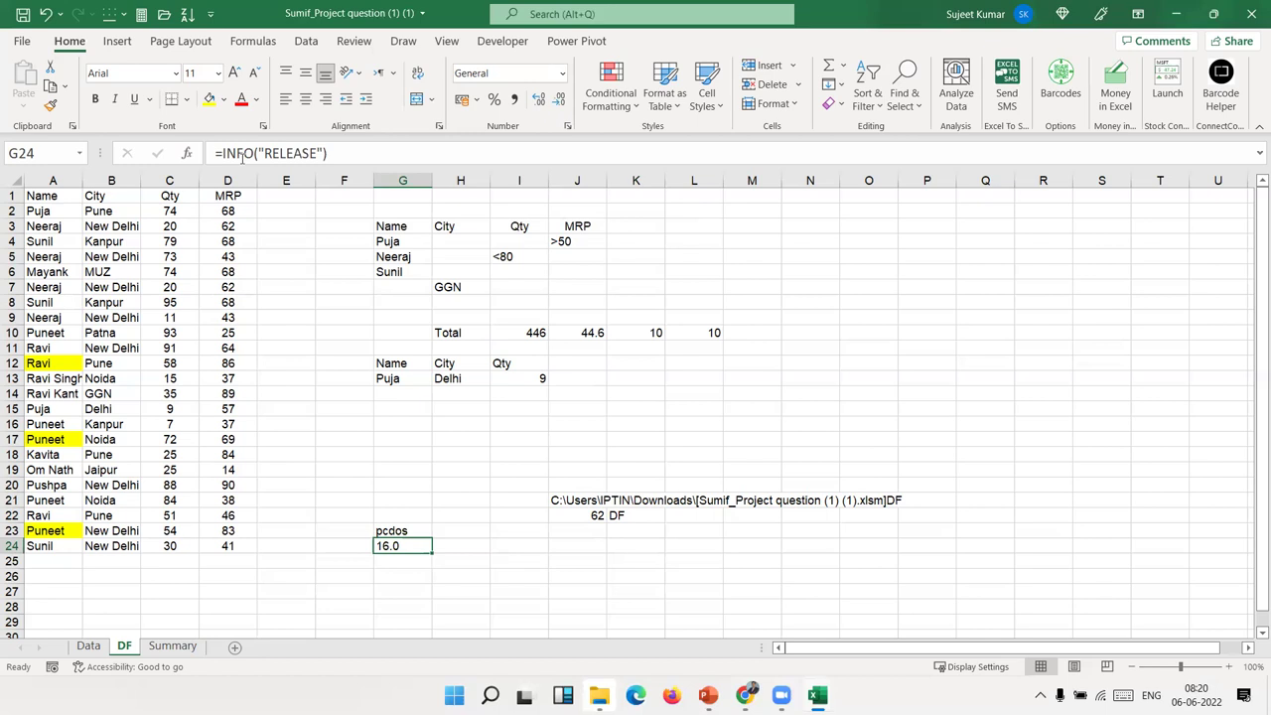
pyautogui.press('Down')
pyautogui.press('Up')
# Browse the Information category under More Functions in the function library.
pyautogui.click(554, 539)
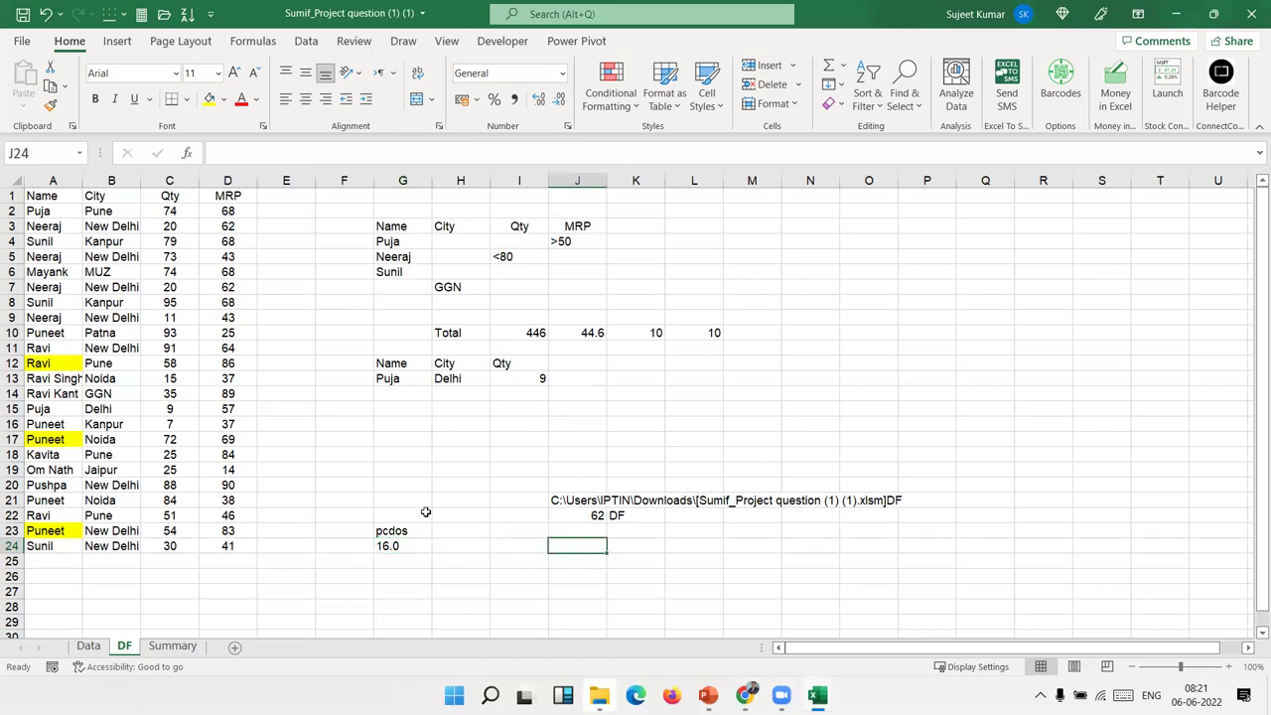
pyautogui.click(253, 41)
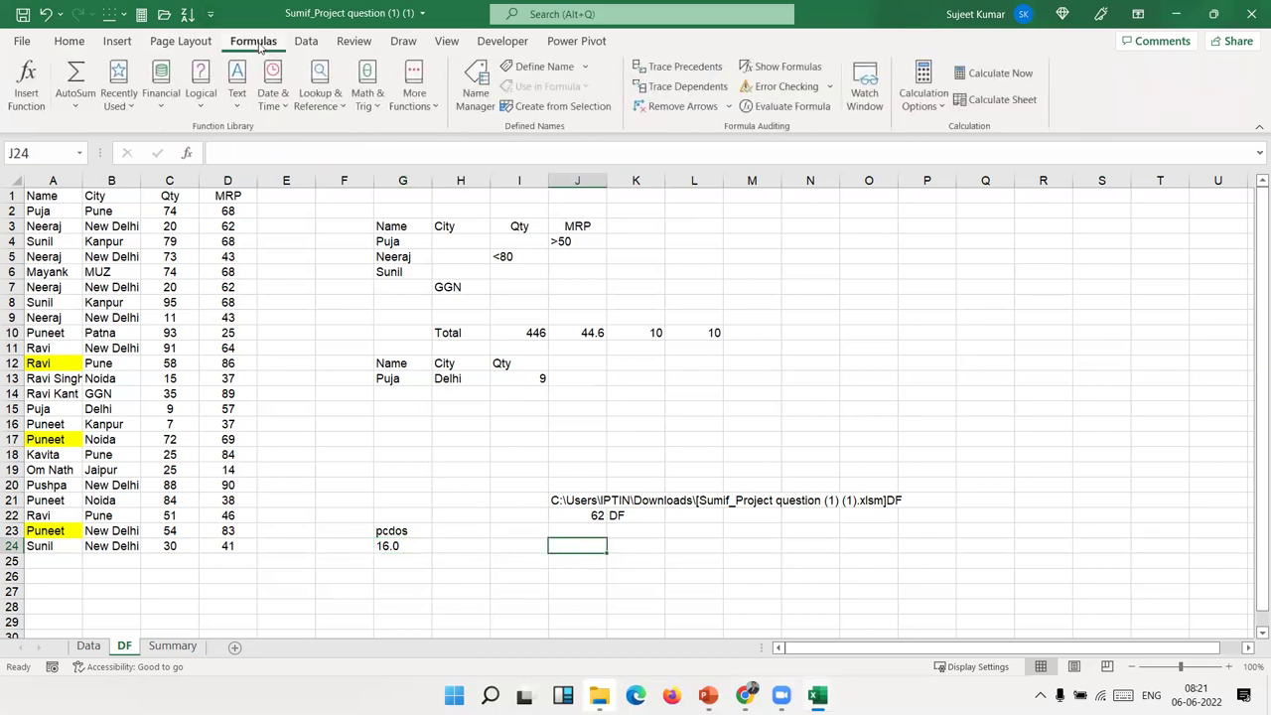
pyautogui.click(415, 99)
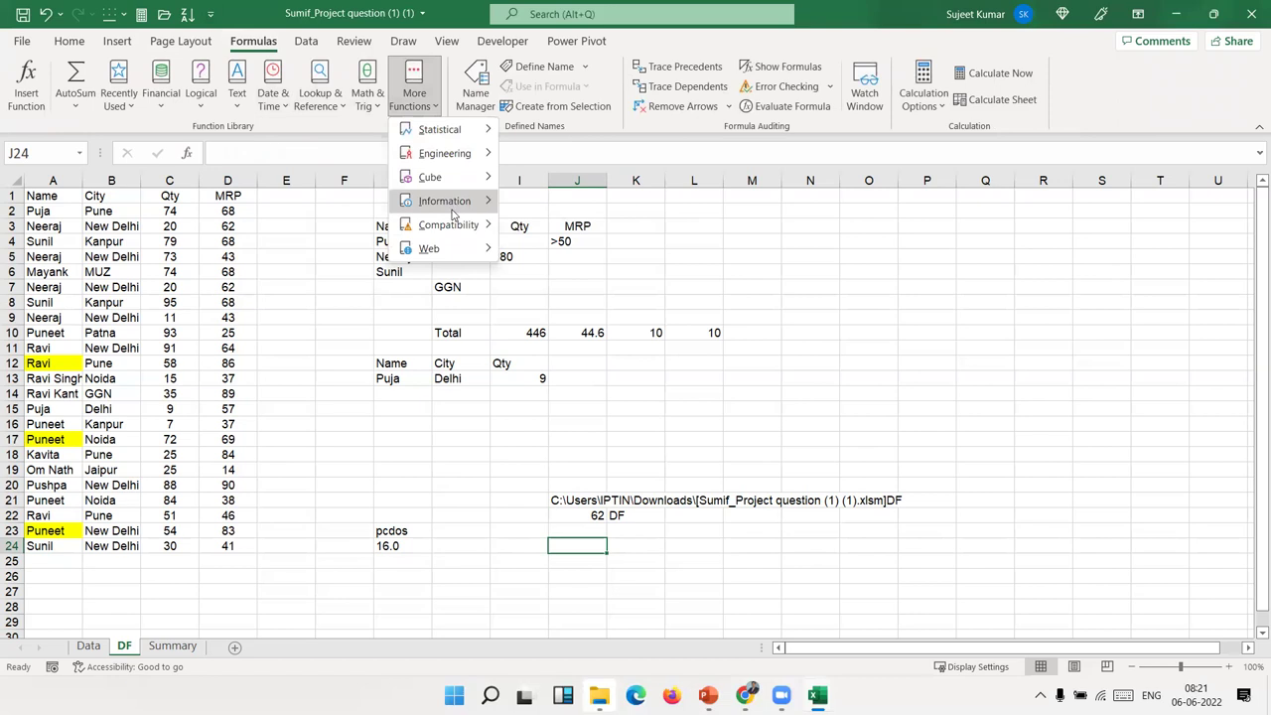
pyautogui.moveTo(454, 215)
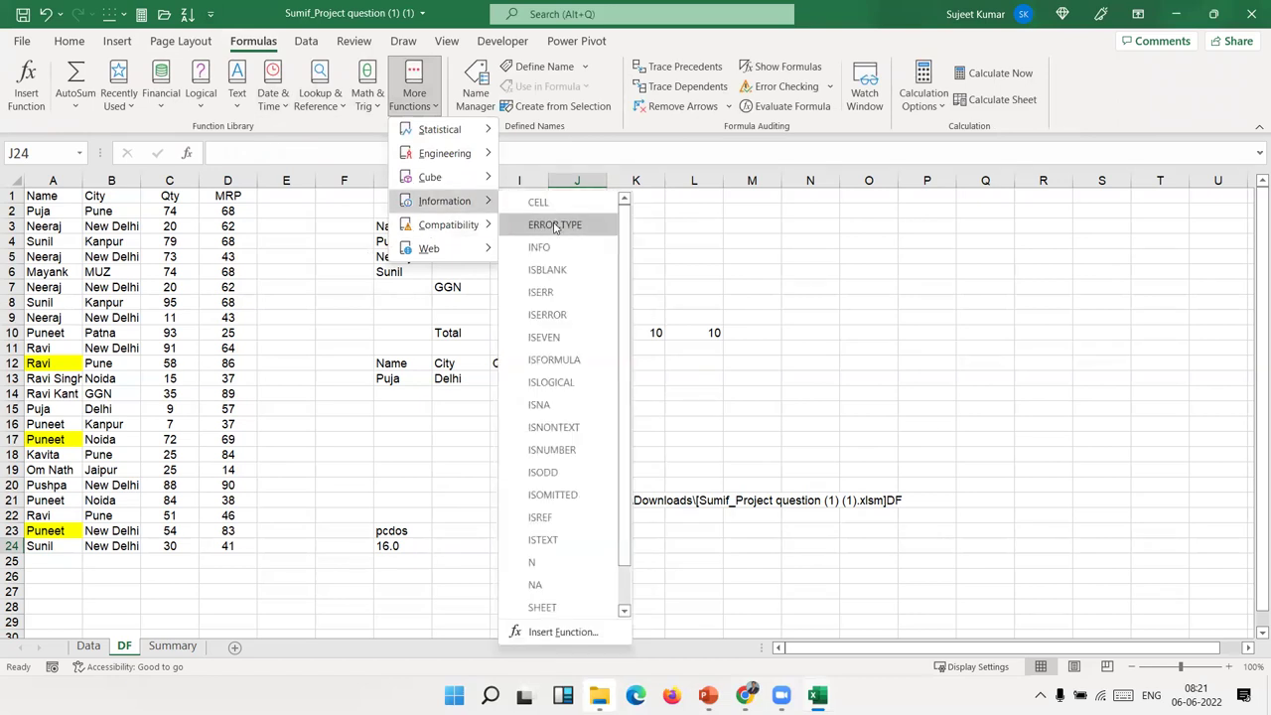
pyautogui.click(785, 244)
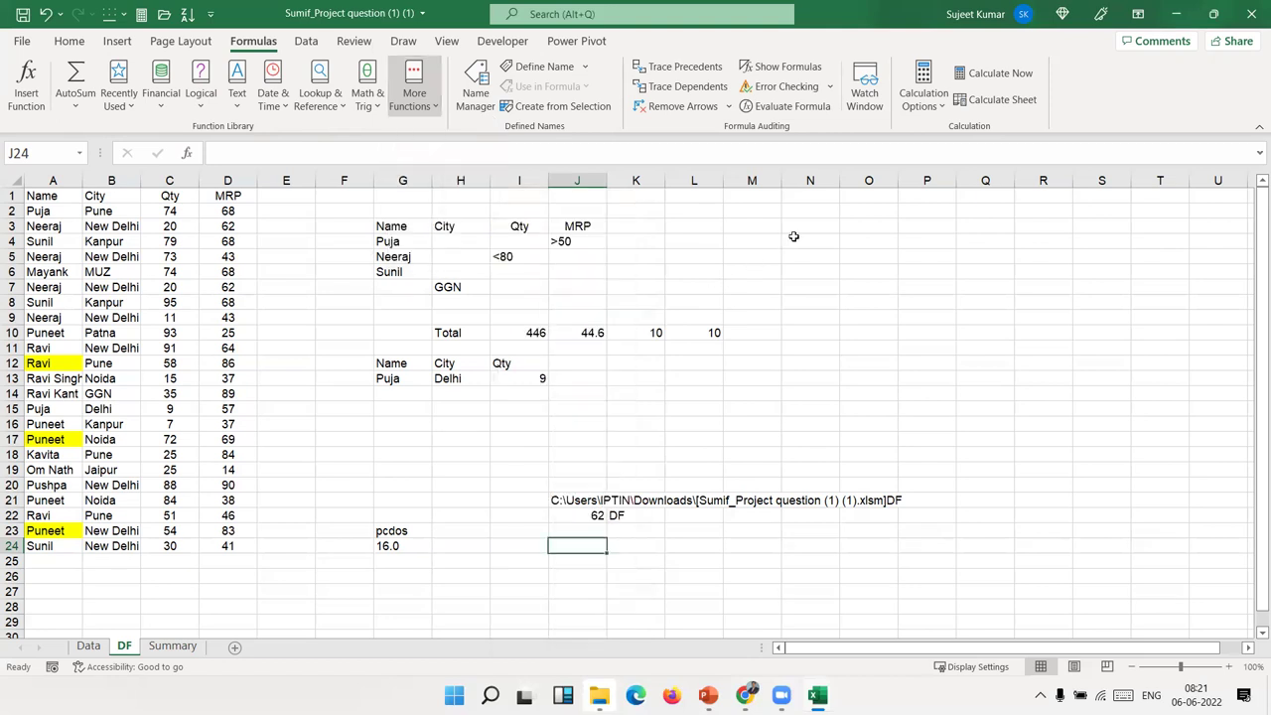
# Enter =NA() in N3 so it returns #N/A.
pyautogui.click(814, 226)
pyautogui.write('-n')
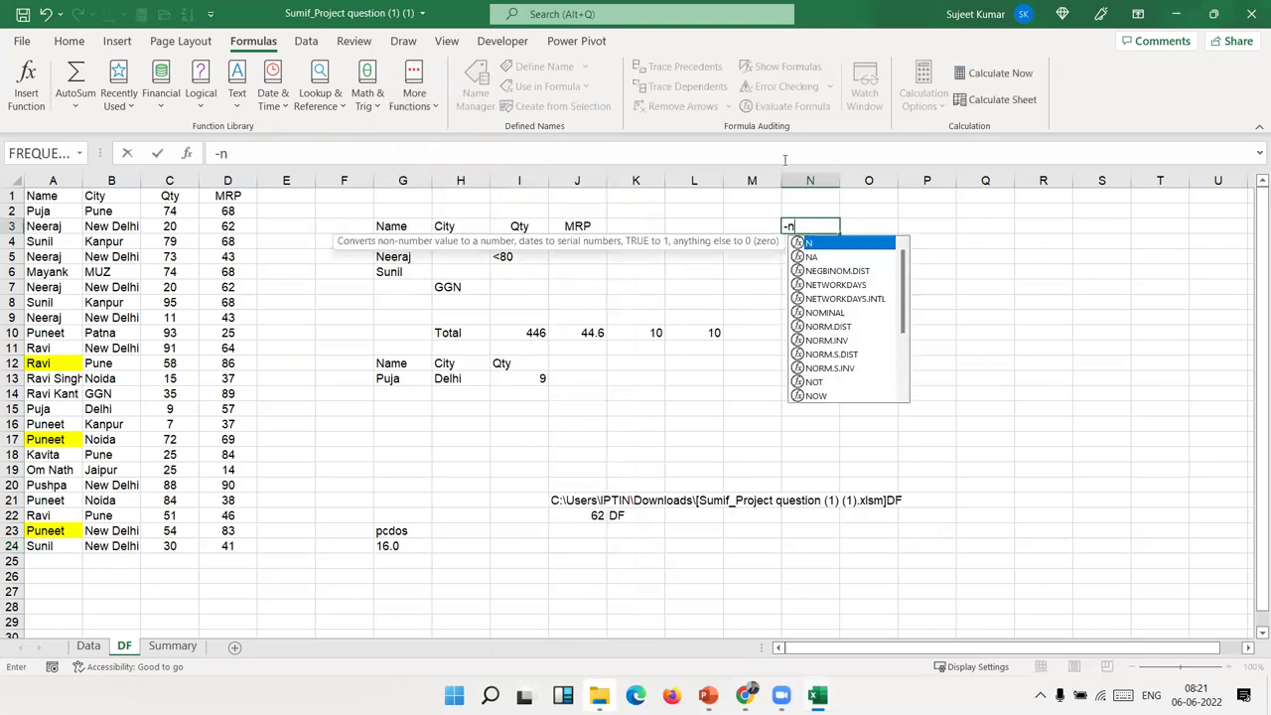
pyautogui.press('Escape')
pyautogui.write('=n')
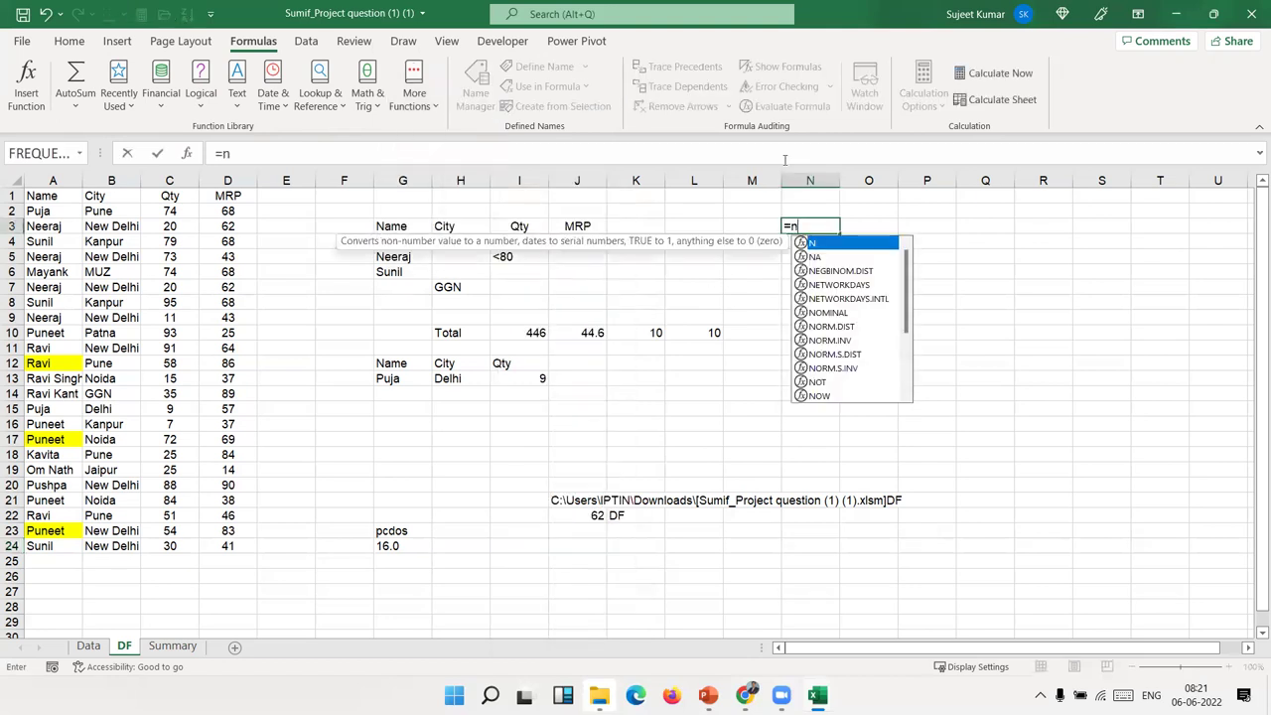
pyautogui.write('a')
pyautogui.press('Tab')
pyautogui.press('Return')
pyautogui.press('Up')
# In O3, check the IF/IFERROR suggestions, cancel, and begin typing =ERR.
pyautogui.press('Right')
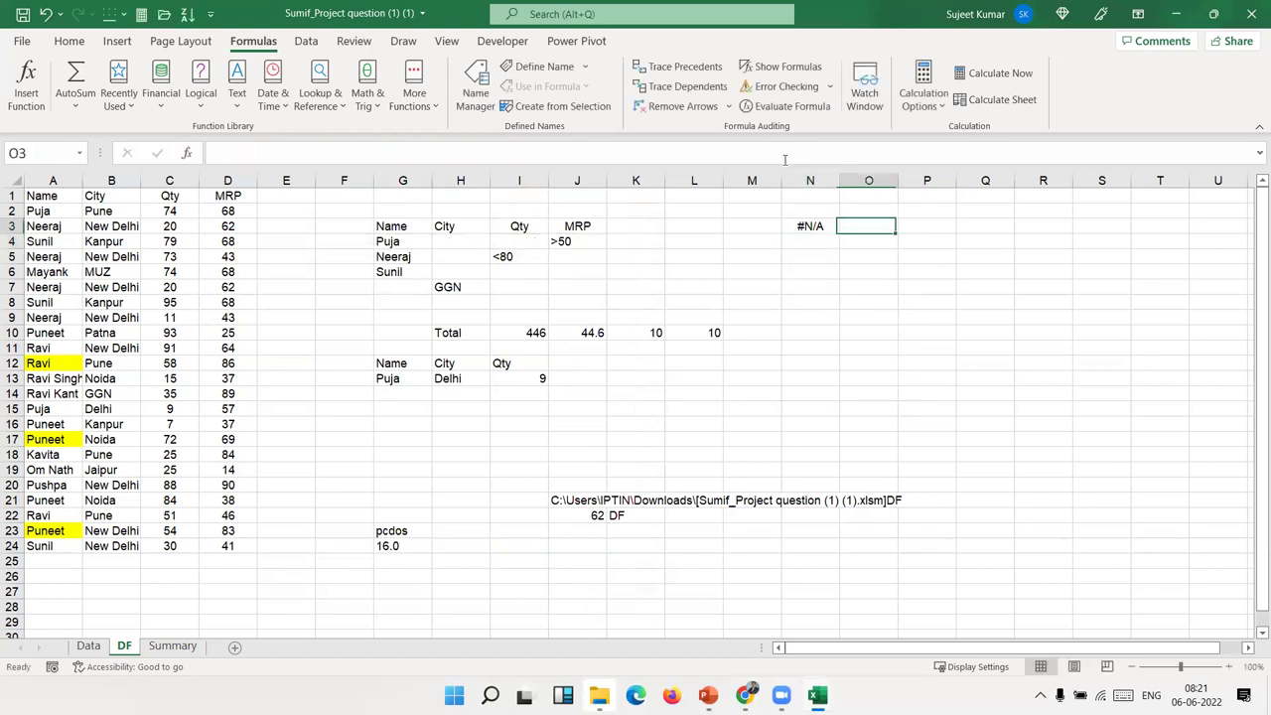
pyautogui.write('=if')
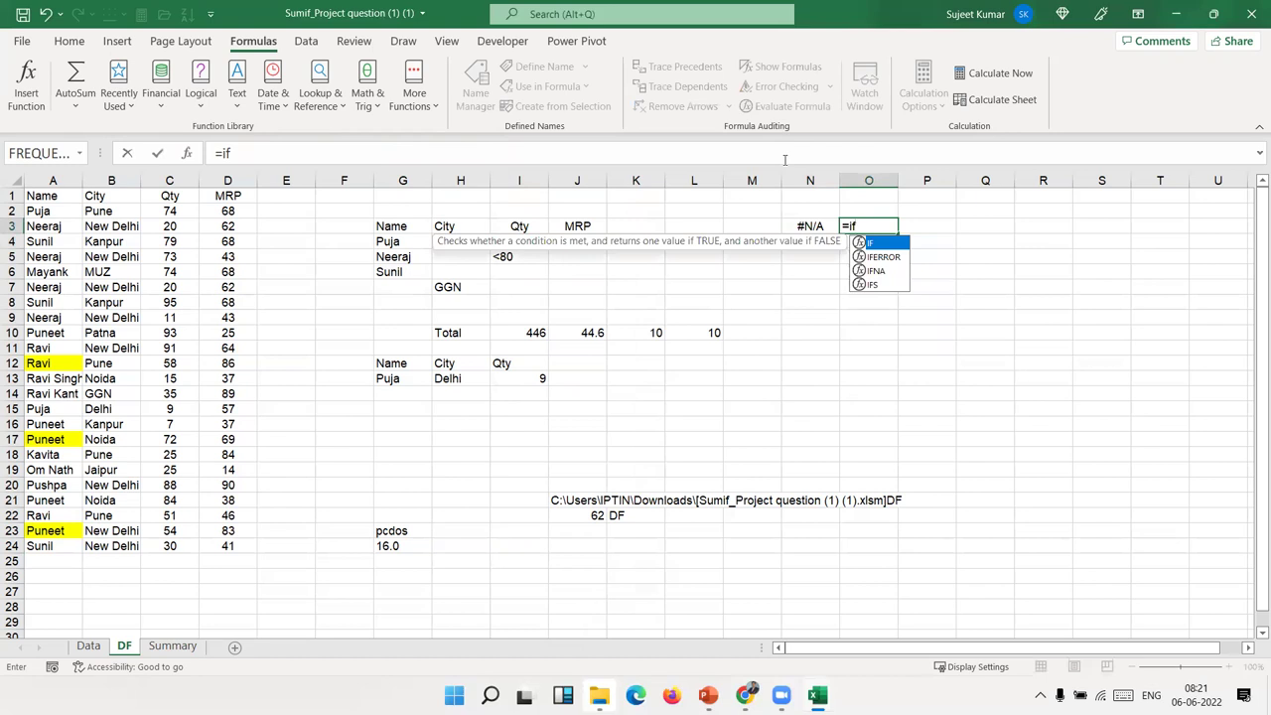
pyautogui.press('Down')
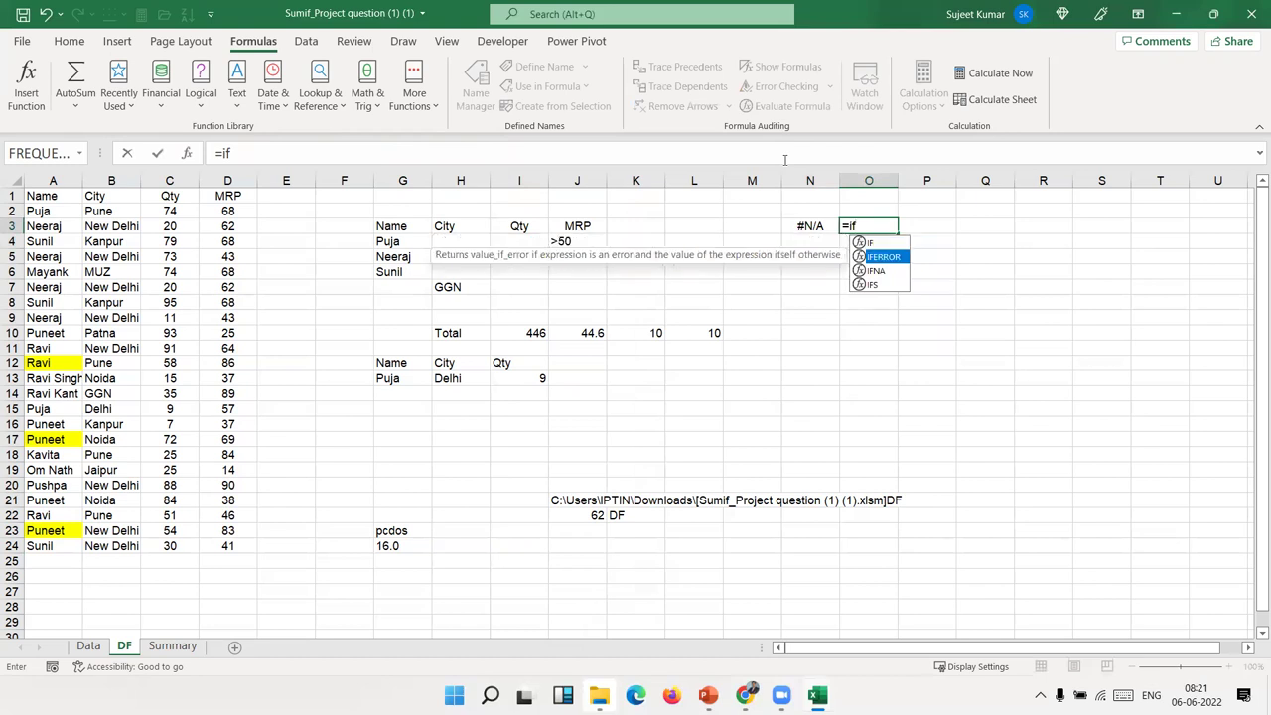
pyautogui.press('Escape')
pyautogui.press('Escape')
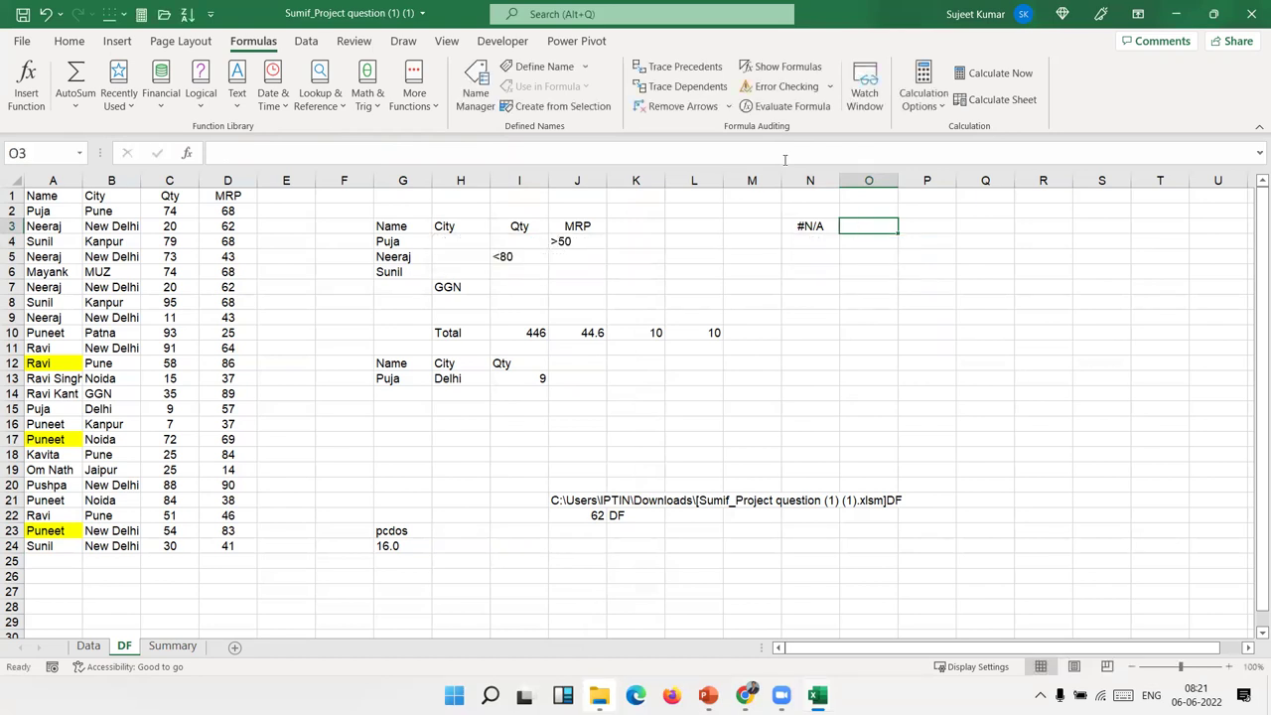
pyautogui.write('=')
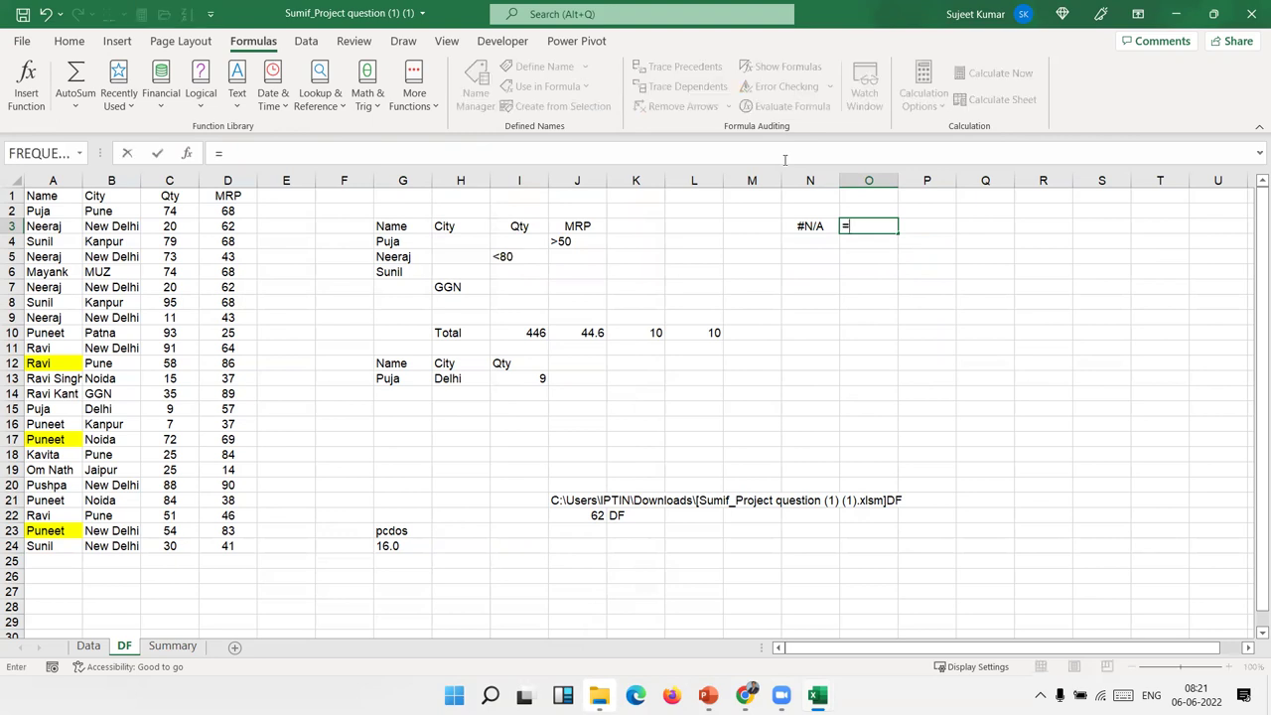
pyautogui.write('err')
# Enter =ERROR.TYPE(N3) in O3, then reopen it and delete the N3 argument.
pyautogui.press('Tab')
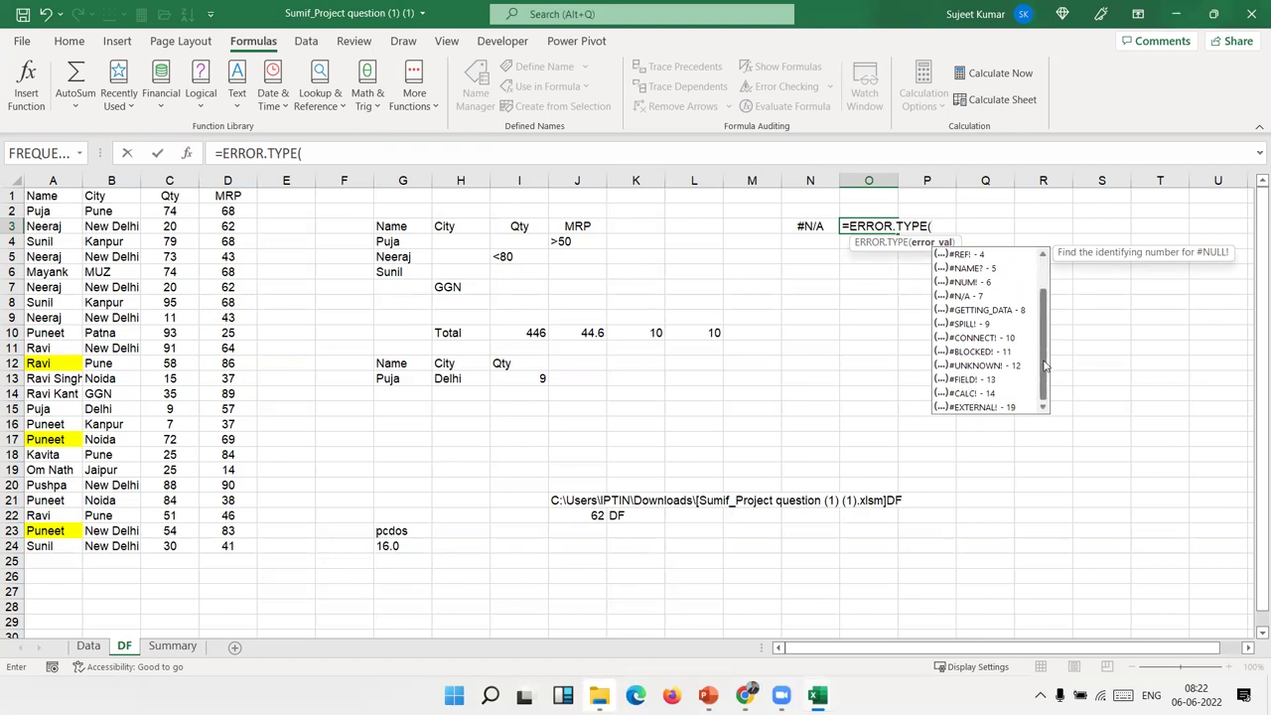
pyautogui.click(812, 225)
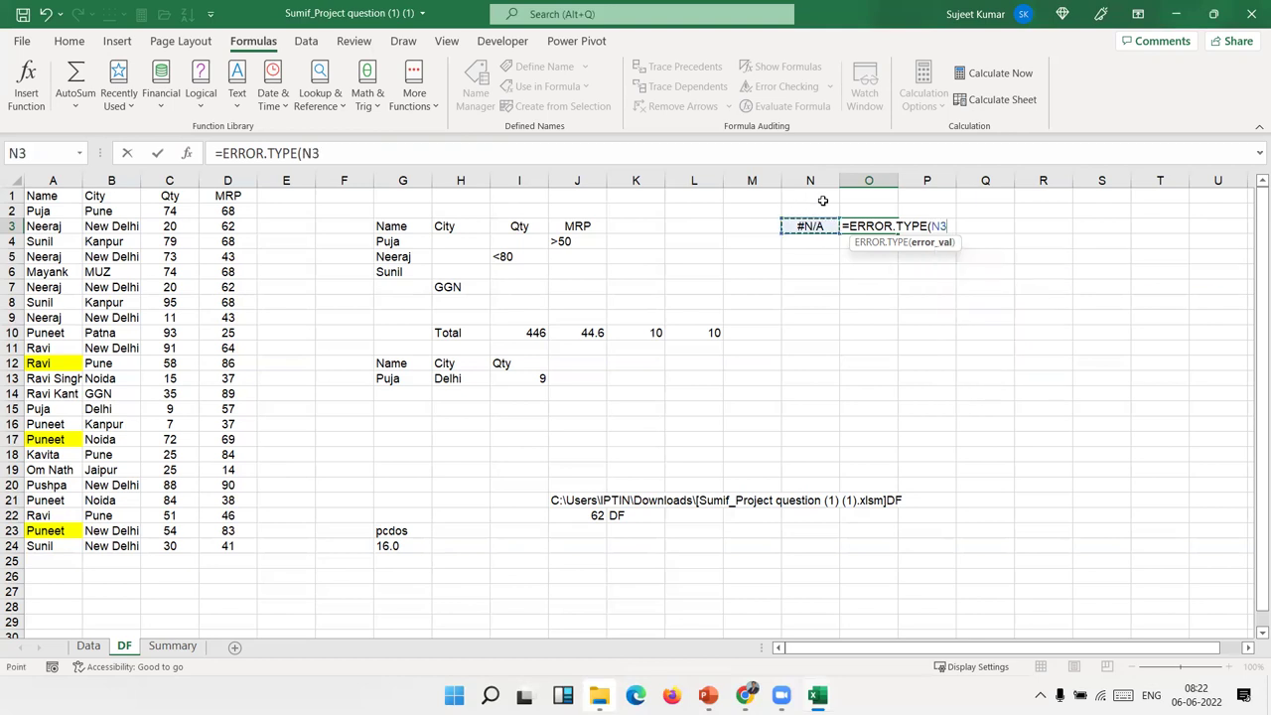
pyautogui.press('Return')
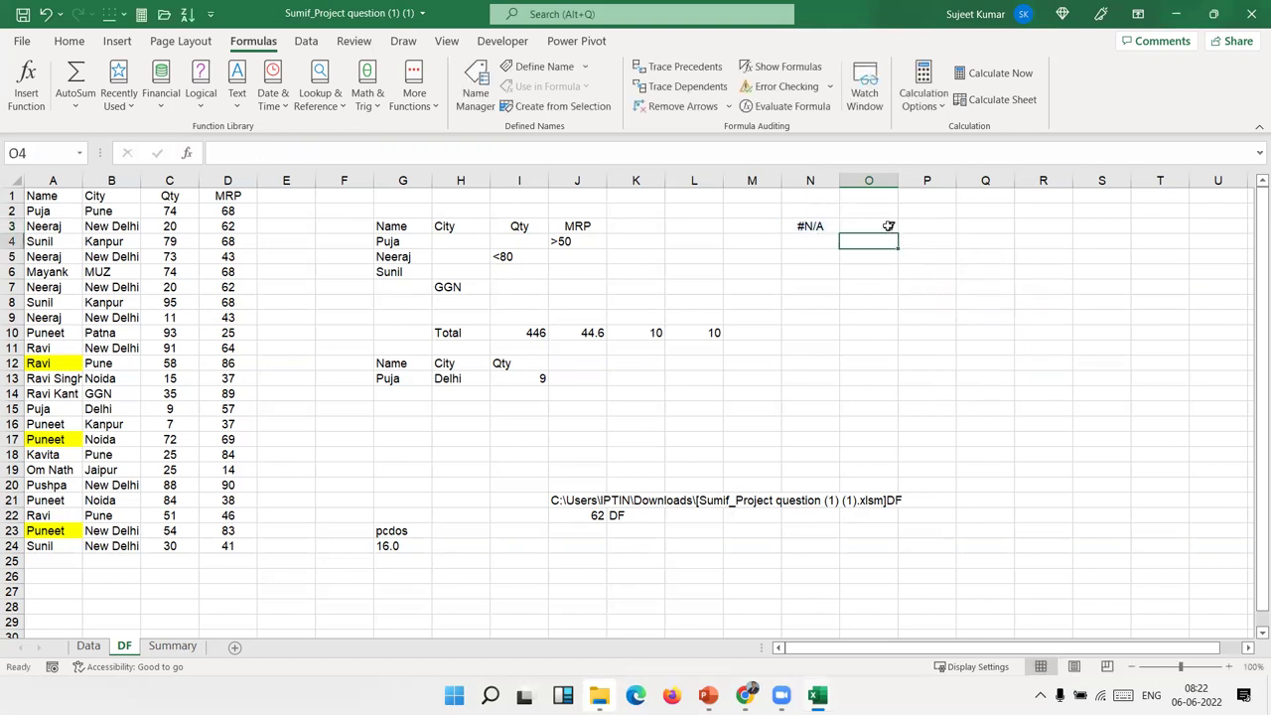
pyautogui.doubleClick(895, 226)
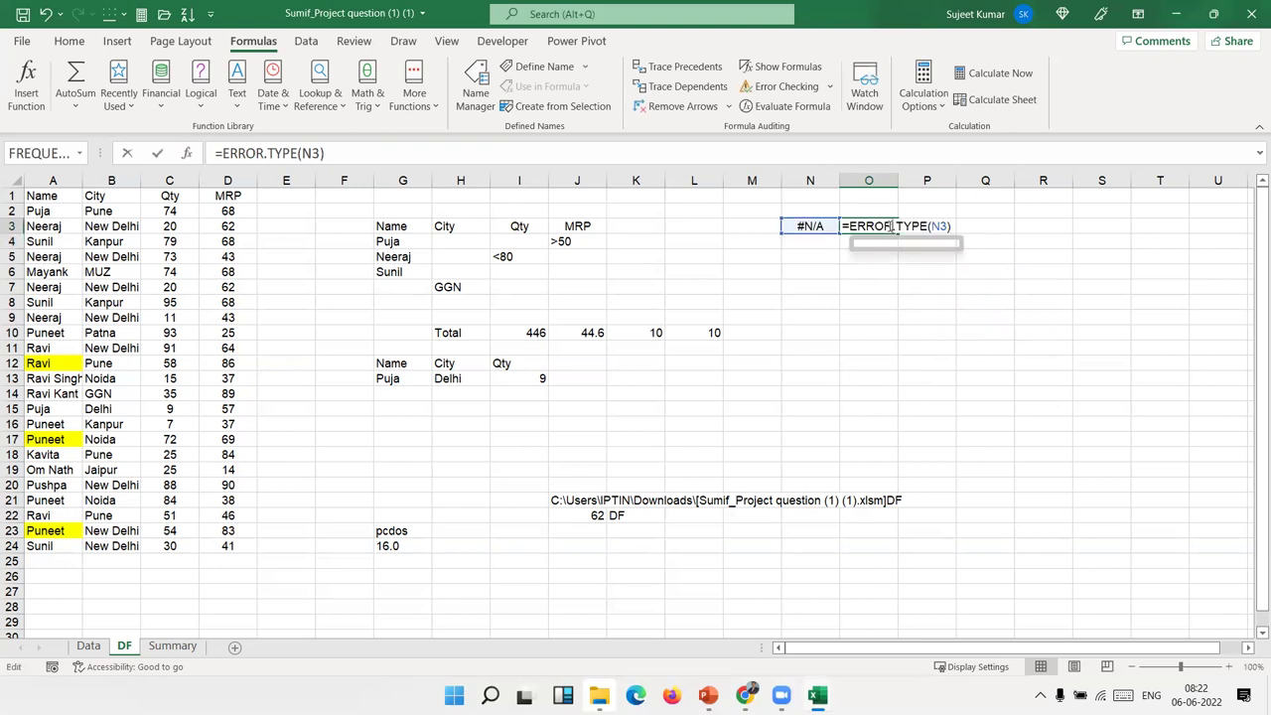
pyautogui.click(952, 227)
pyautogui.press('BackSpace')
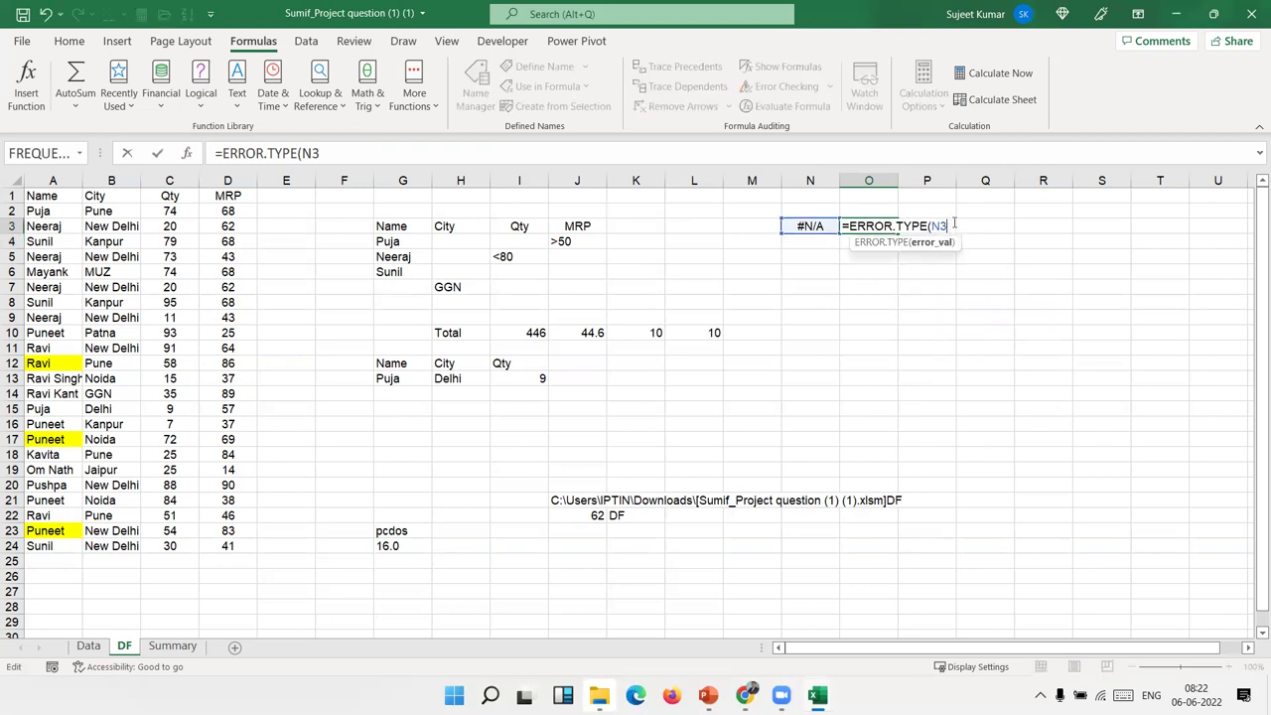
pyautogui.press('BackSpace')
pyautogui.press('BackSpace')
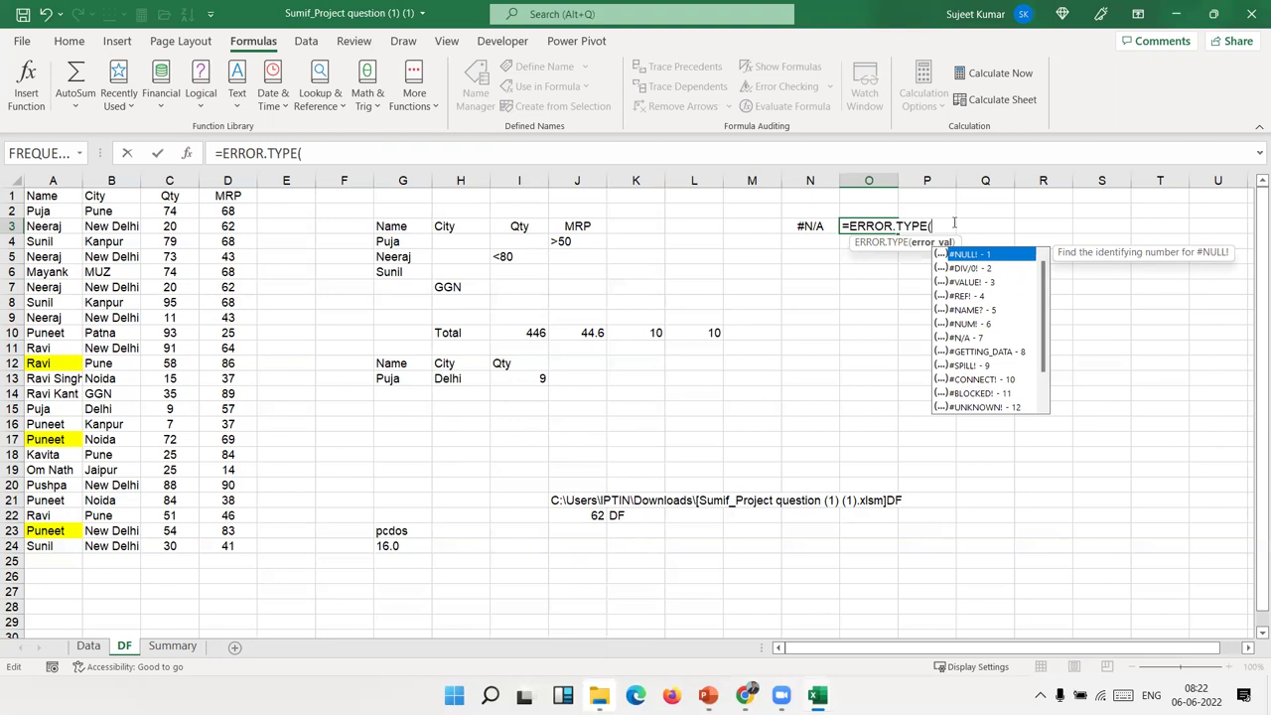
# Browse the ERROR.TYPE error-value codes from #DIV/0! through #CALC!
pyautogui.press('Down')
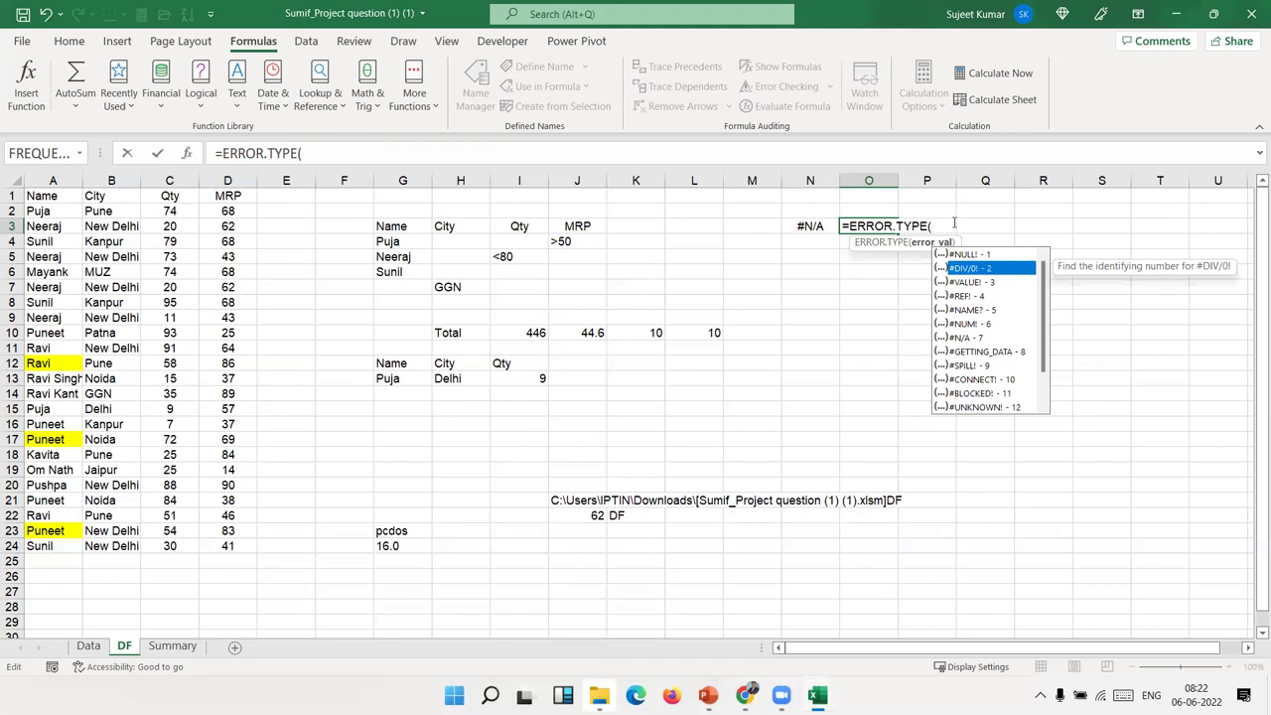
pyautogui.press('Down')
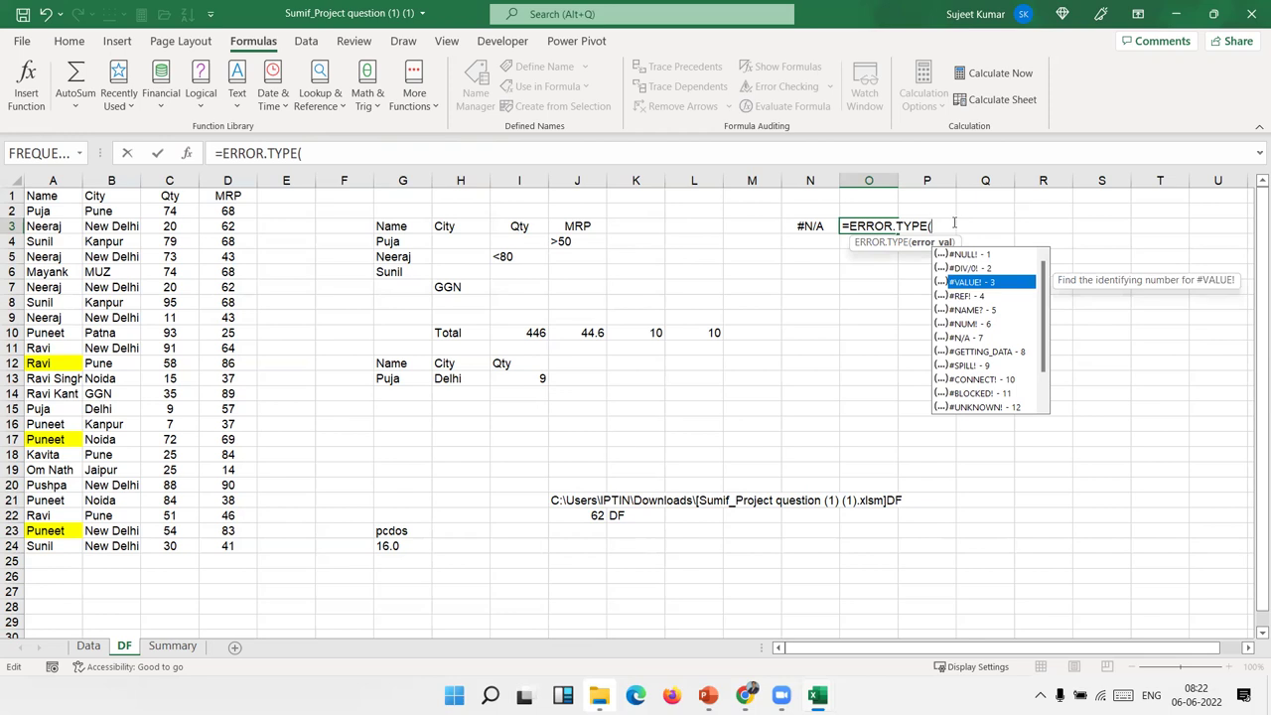
pyautogui.press('Down')
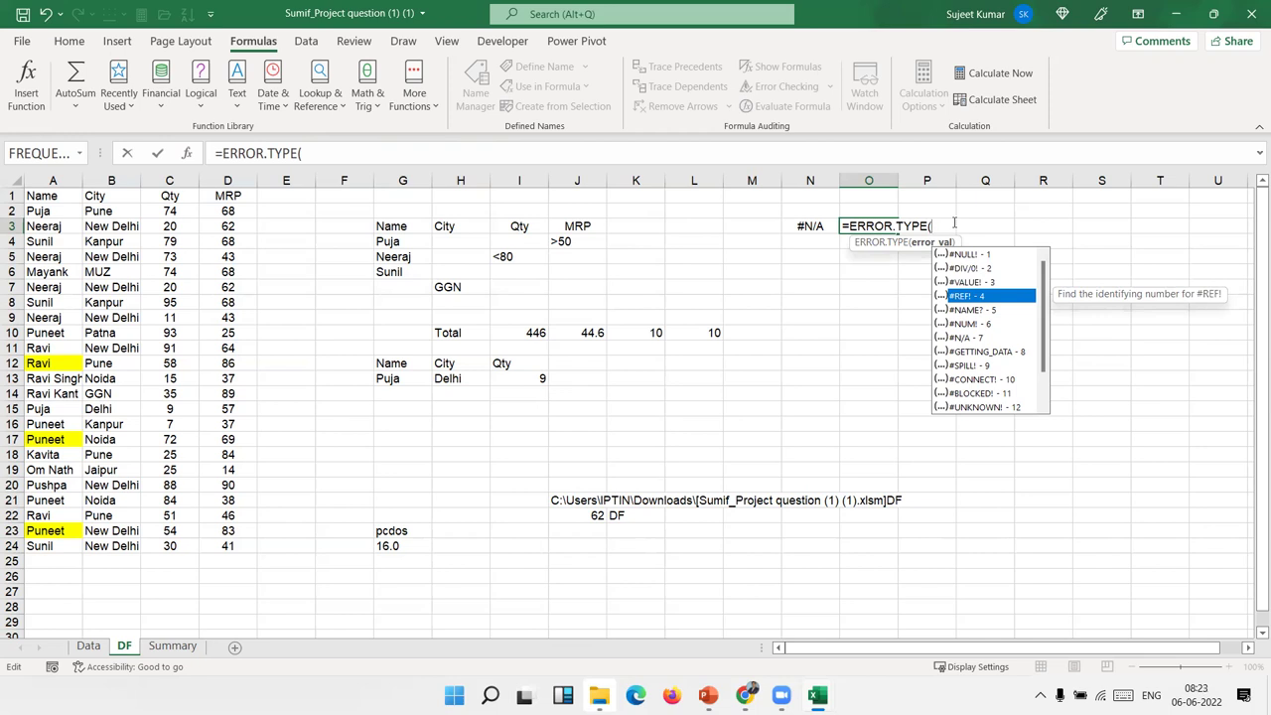
pyautogui.press('Down')
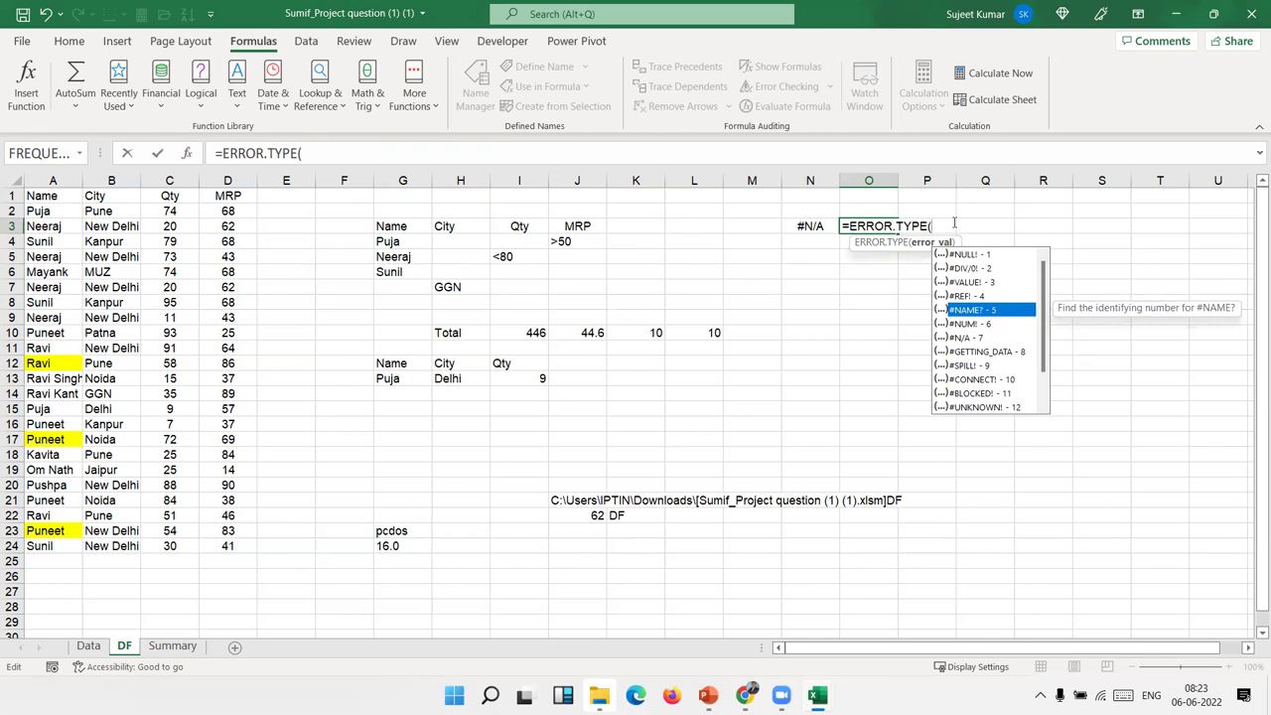
pyautogui.press('Down')
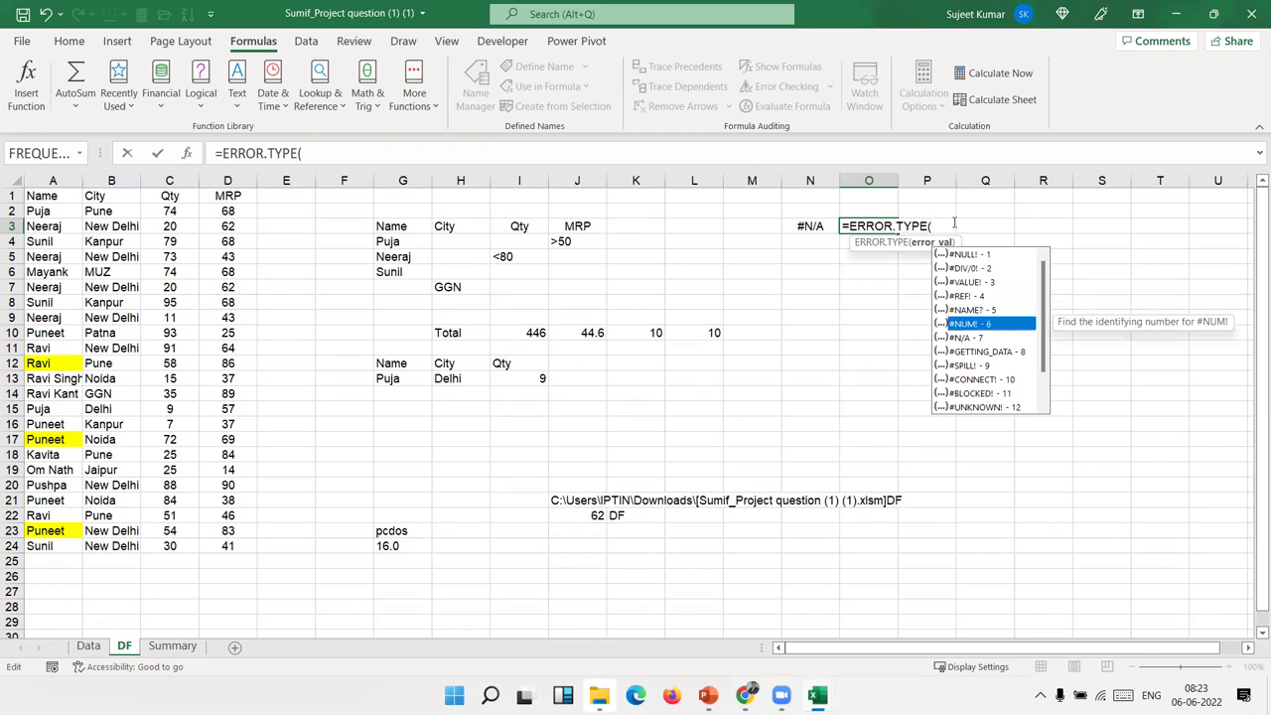
pyautogui.press('Down')
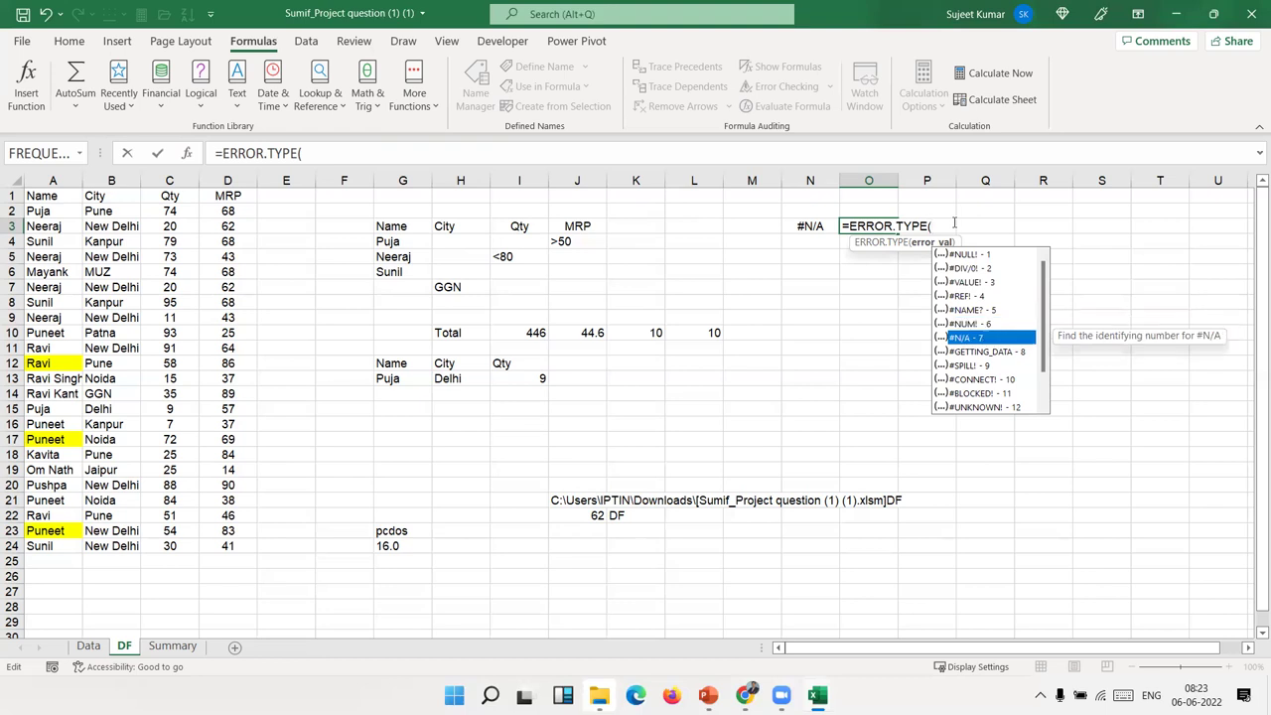
pyautogui.press('Down')
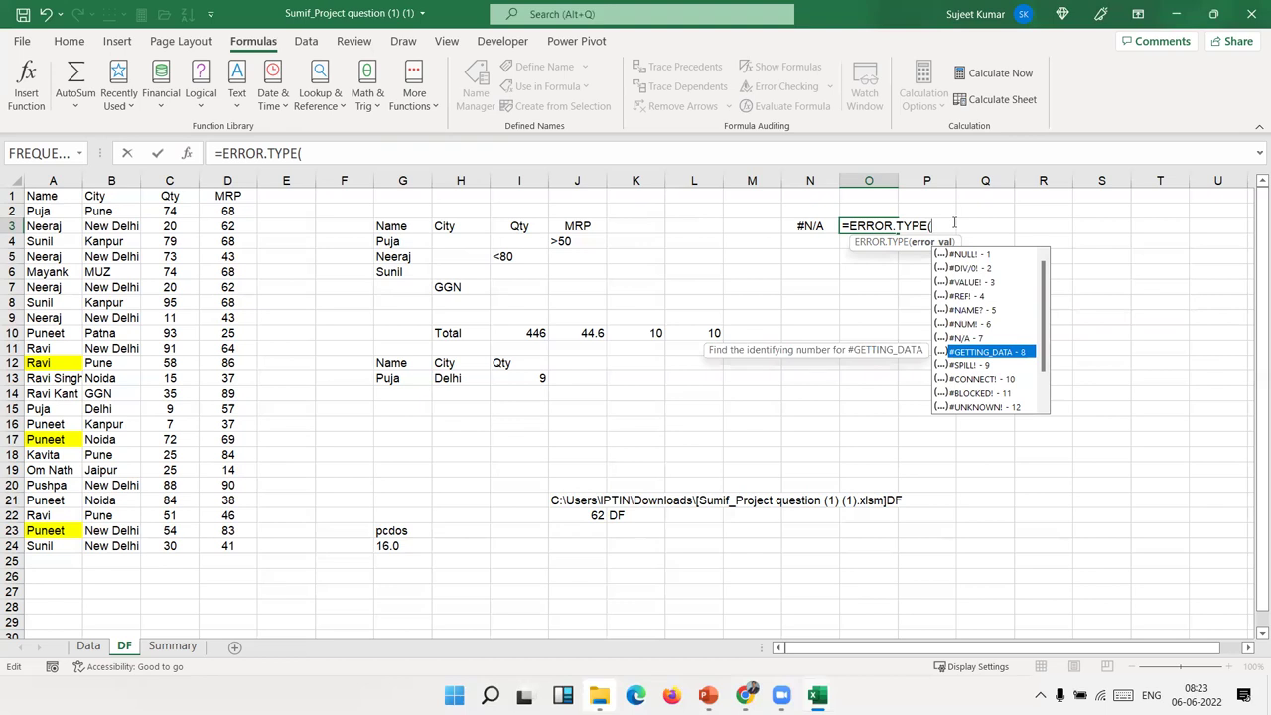
pyautogui.press('Down')
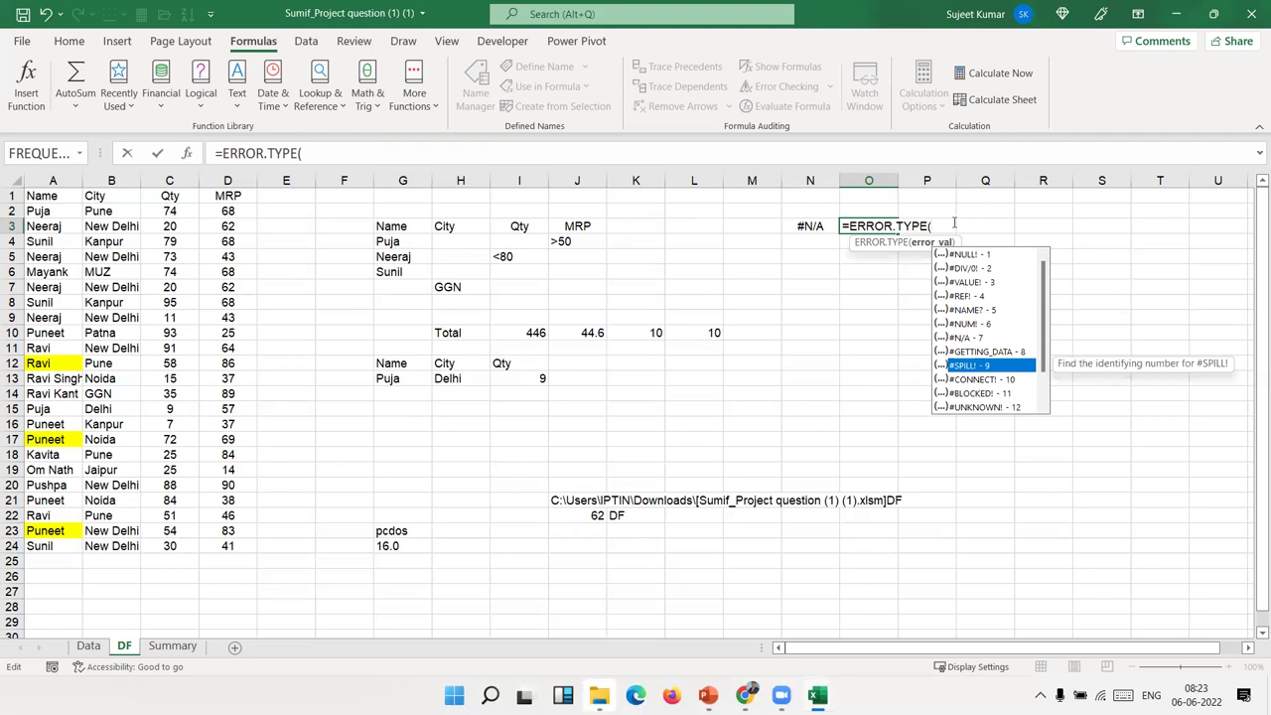
pyautogui.press('Down')
pyautogui.press('Down')
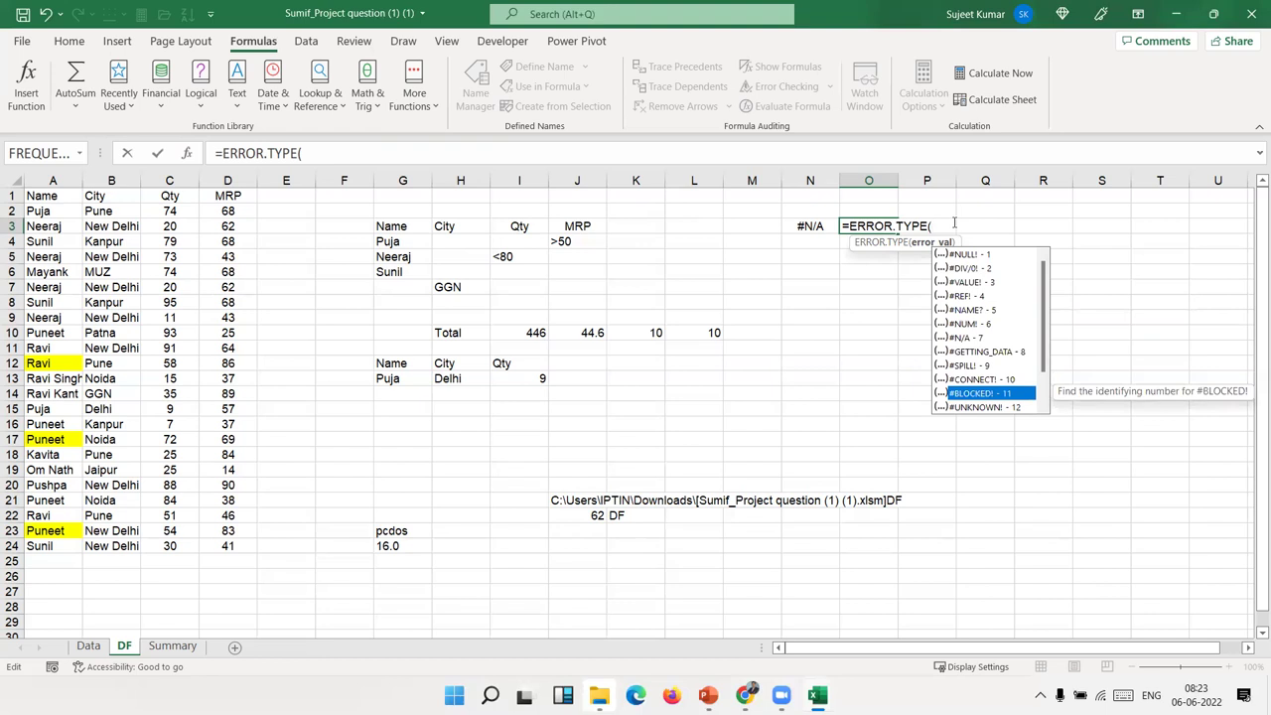
pyautogui.press('Down')
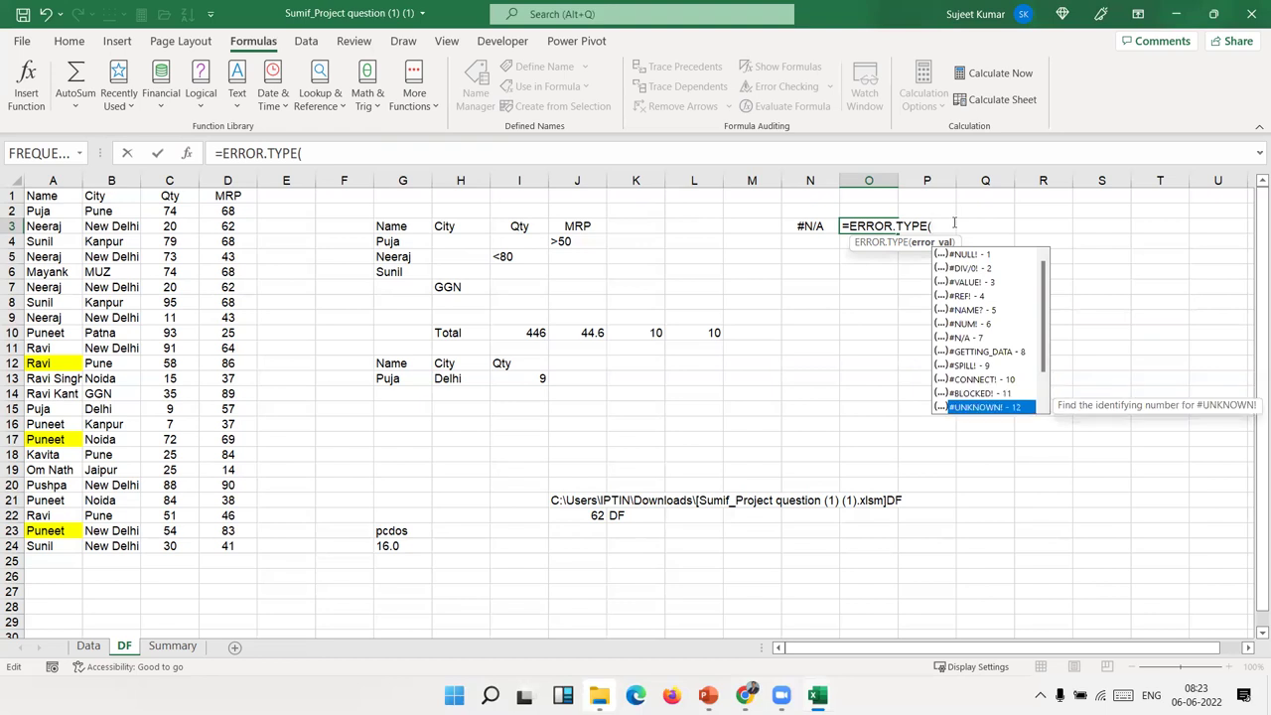
pyautogui.press('Down')
pyautogui.press('Down')
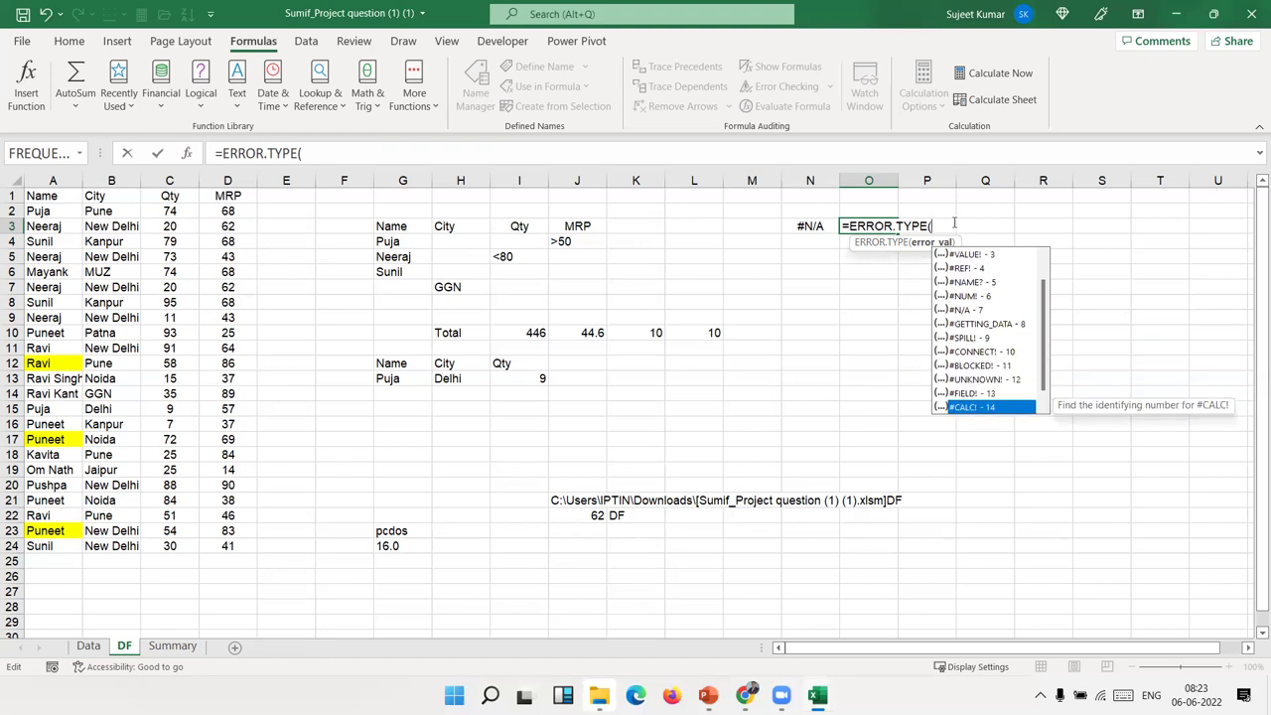
pyautogui.press('Up')
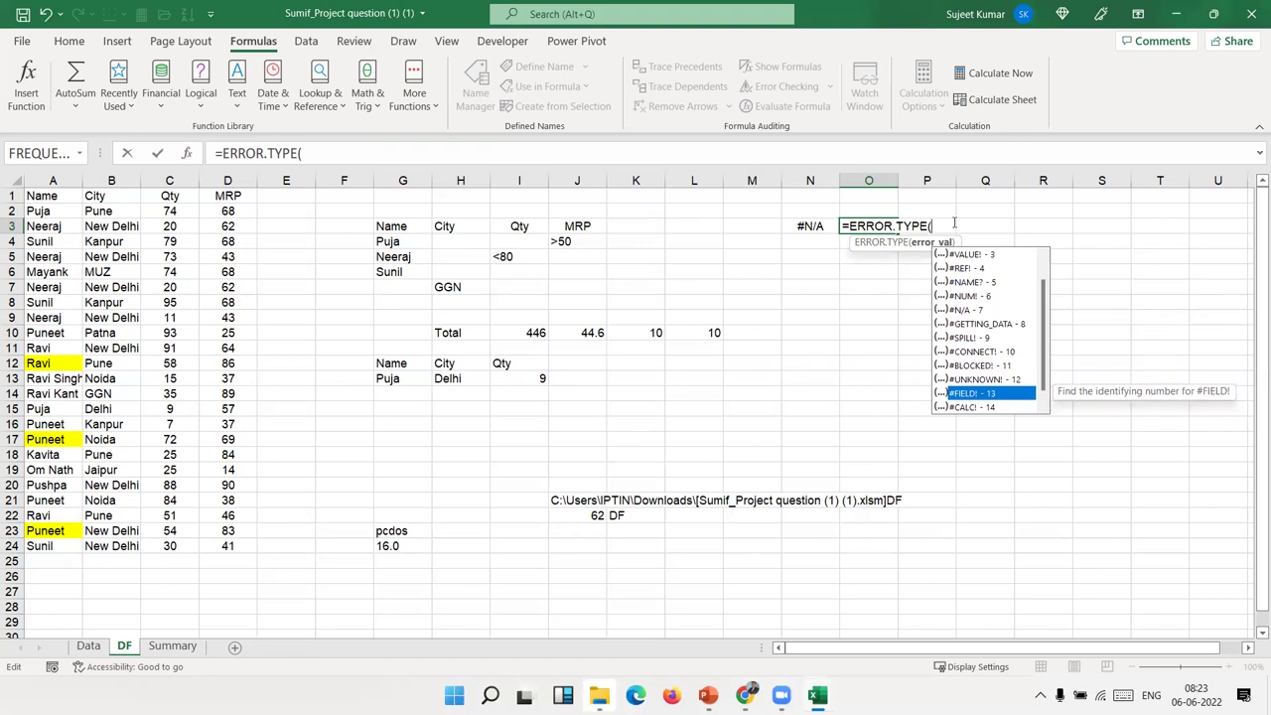
pyautogui.press('Down')
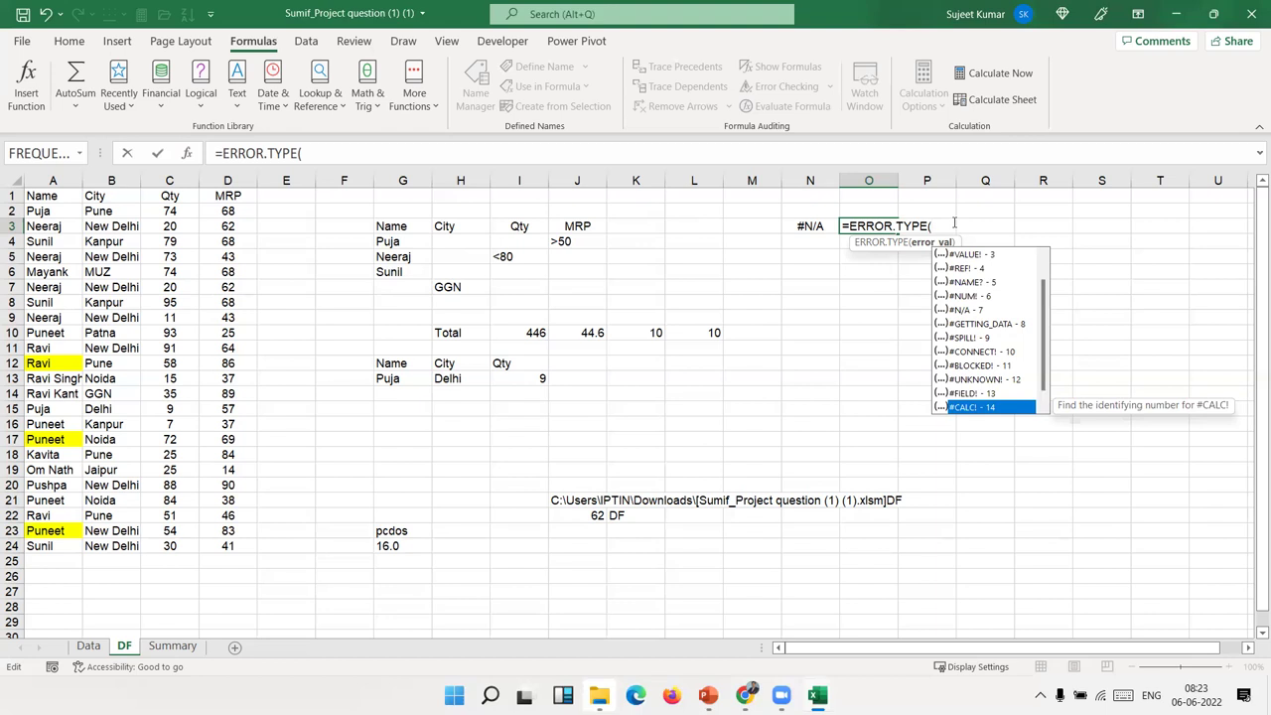
# Complete O3 as =ERROR.TYPE(N3), returning 7, and move down to O6.
pyautogui.press('Escape')
pyautogui.write('N3')
pyautogui.hotkey('ctrl', 'Return')
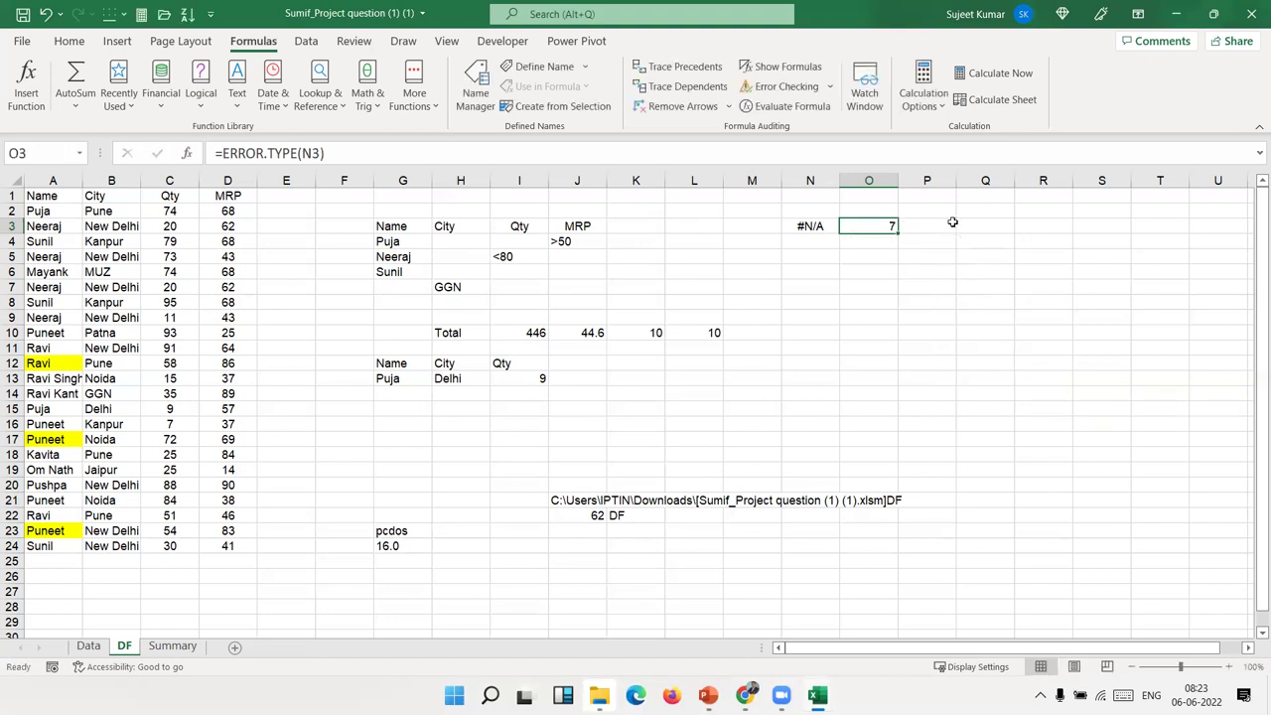
pyautogui.press('Return')
pyautogui.press('Down')
pyautogui.press('Down')
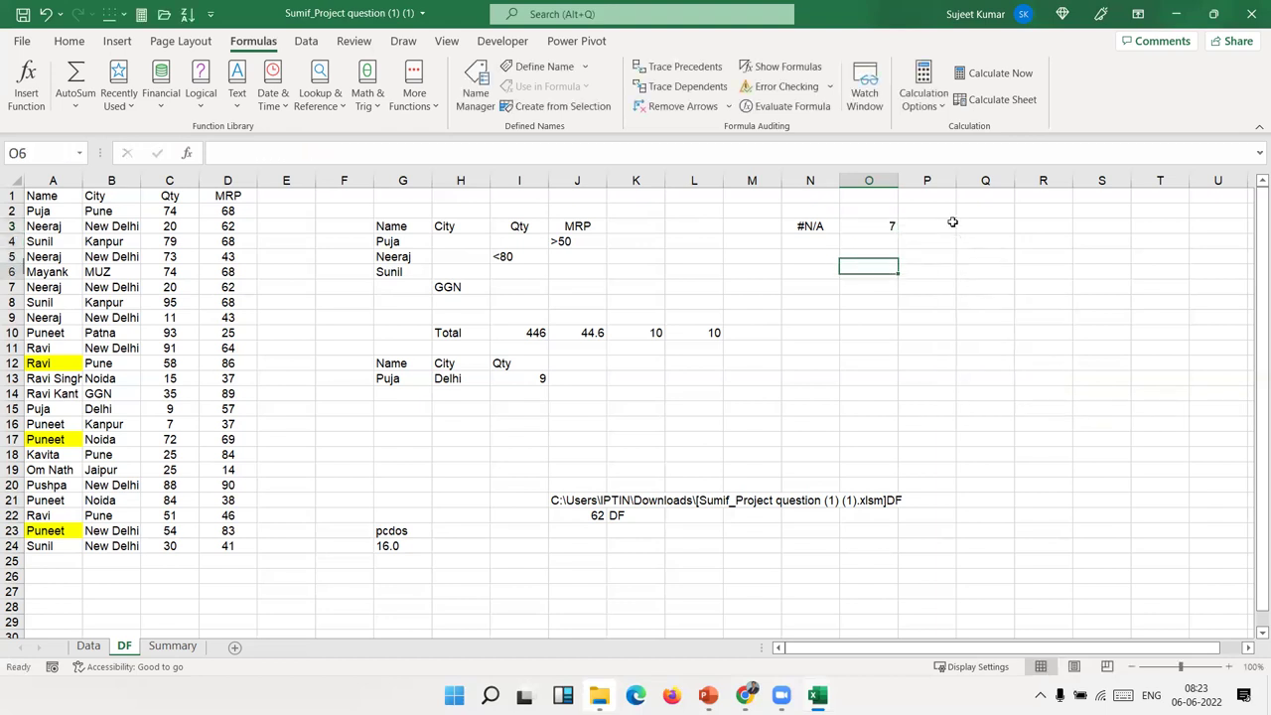
# Enter an ISBLANK formula in O6 checking the empty cell N6.
pyautogui.write('=is')
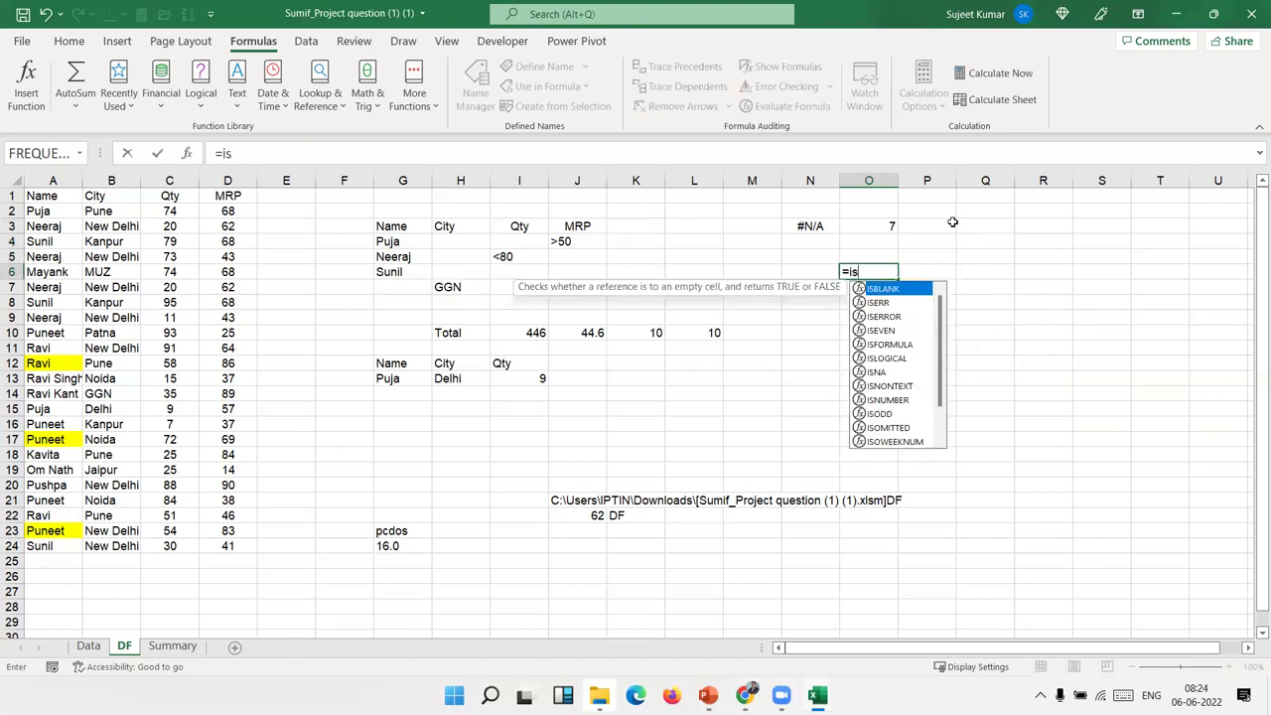
pyautogui.press('Tab')
pyautogui.press('Left')
pyautogui.press('Return')
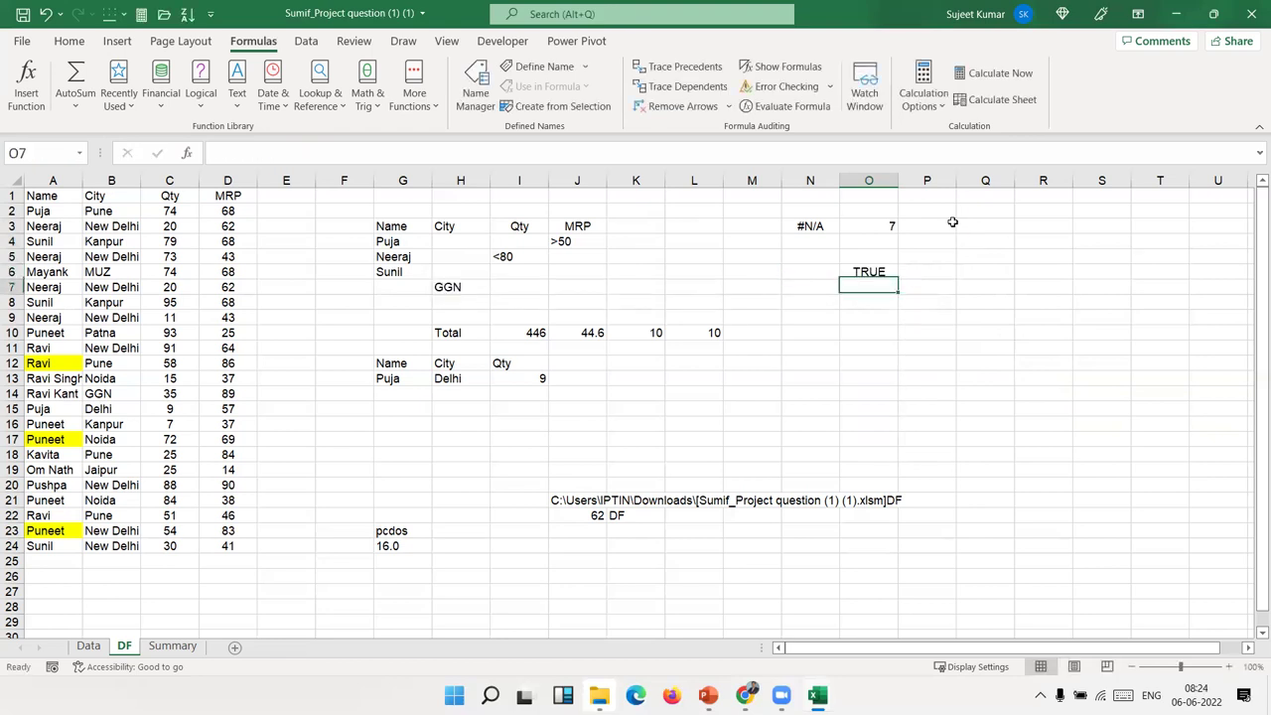
# Enter an ISERR formula in O7 checking the cell to its left.
pyautogui.write('=in')
pyautogui.write('serr')
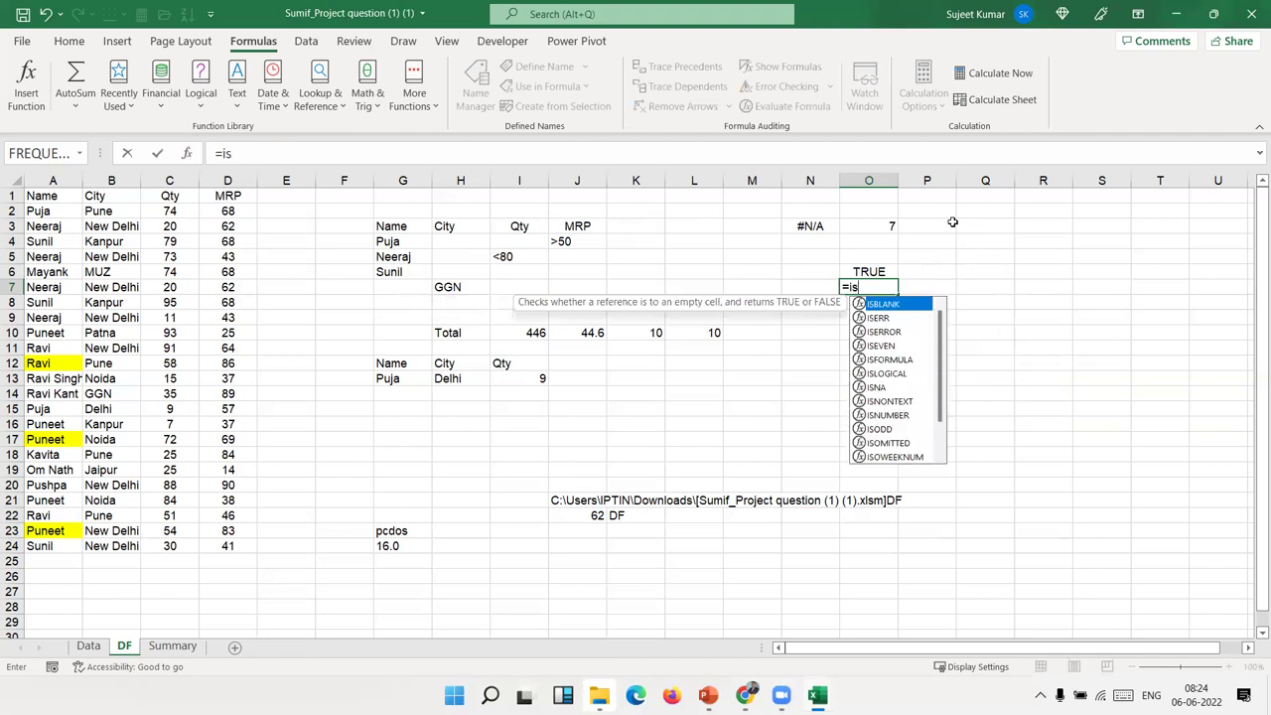
pyautogui.press('Tab')
pyautogui.press('Left')
pyautogui.press('Left')
pyautogui.press('Up')
pyautogui.press('Up')
pyautogui.press('Up')
pyautogui.press('Down')
pyautogui.press('Down')
pyautogui.press('Up')
pyautogui.press('Up')
pyautogui.press('Up')
pyautogui.press('Down')
pyautogui.press('Down')
pyautogui.press('Down')
pyautogui.press('Down')
pyautogui.press('Return')
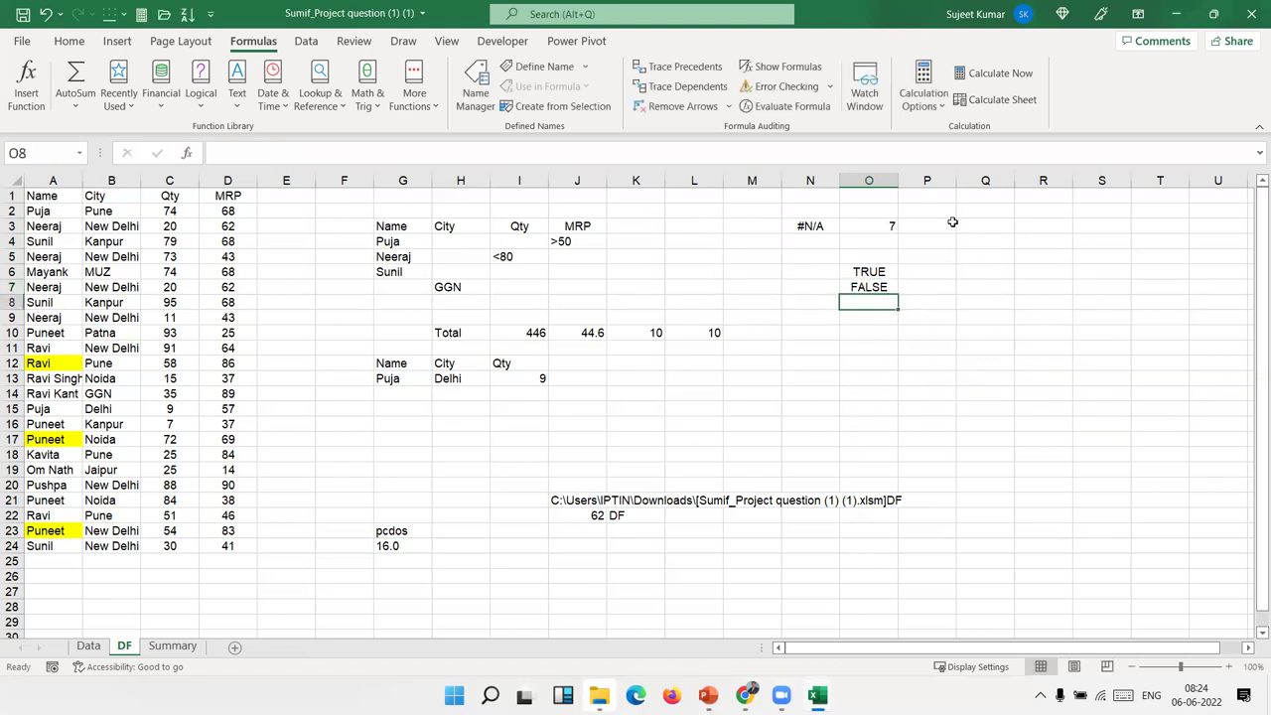
# Put =M6/0 in M7 to test ISERR, try =NA() there, then undo back to #DIV/0!
pyautogui.press('Up')
pyautogui.press('Left')
pyautogui.press('Left')
pyautogui.write('=M6')
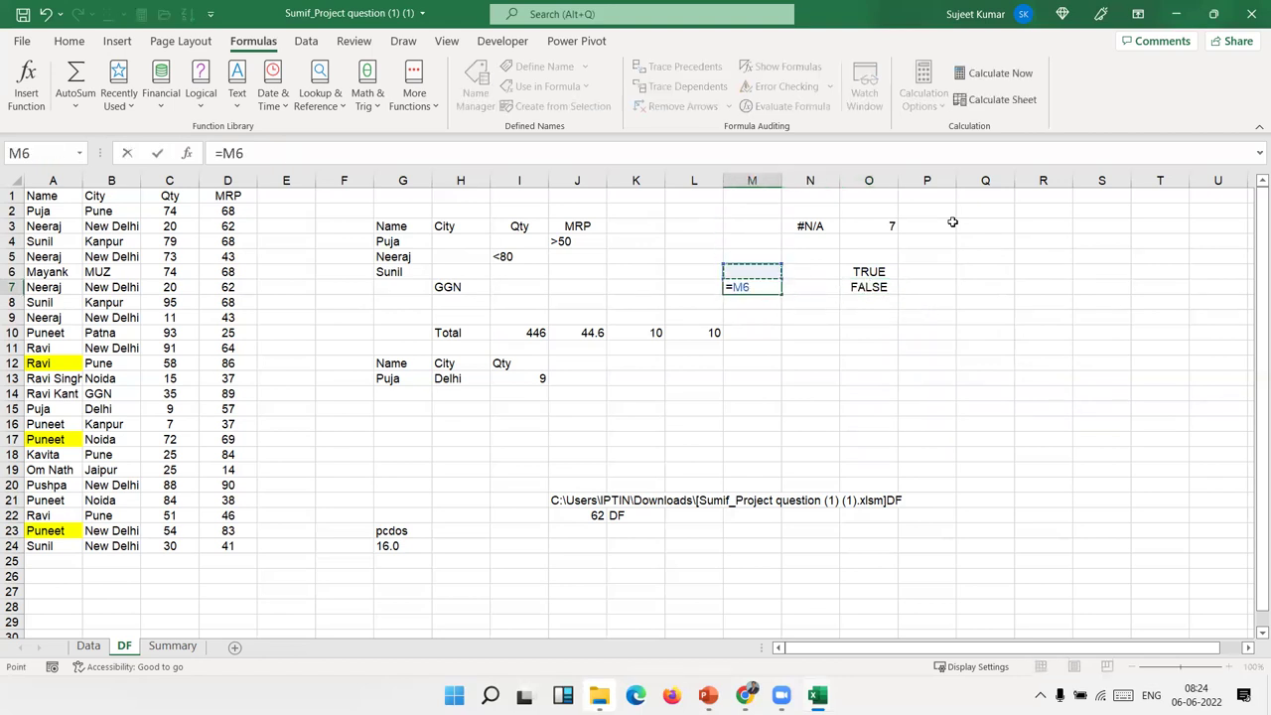
pyautogui.write('/0')
pyautogui.press('Return')
pyautogui.press('Up')
pyautogui.press('Right')
pyautogui.press('Right')
pyautogui.press('Left')
pyautogui.press('Left')
pyautogui.write('=')
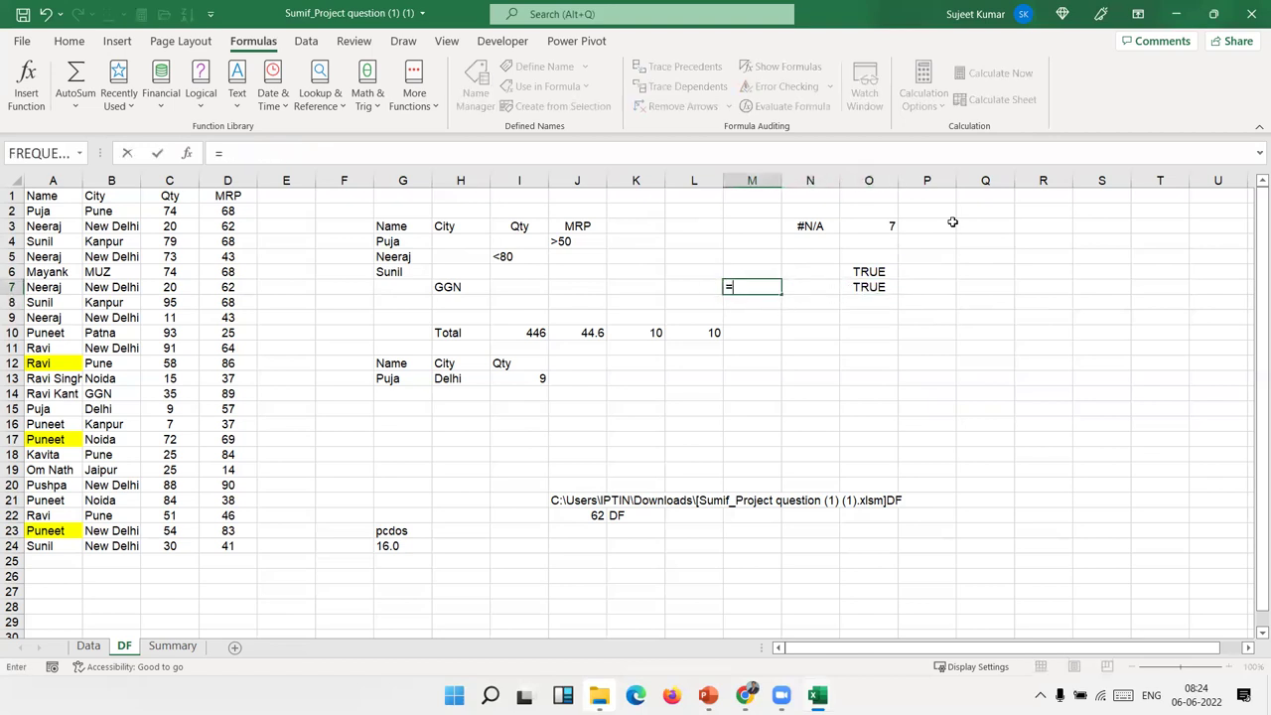
pyautogui.write('na')
pyautogui.press('Tab')
pyautogui.press('Return')
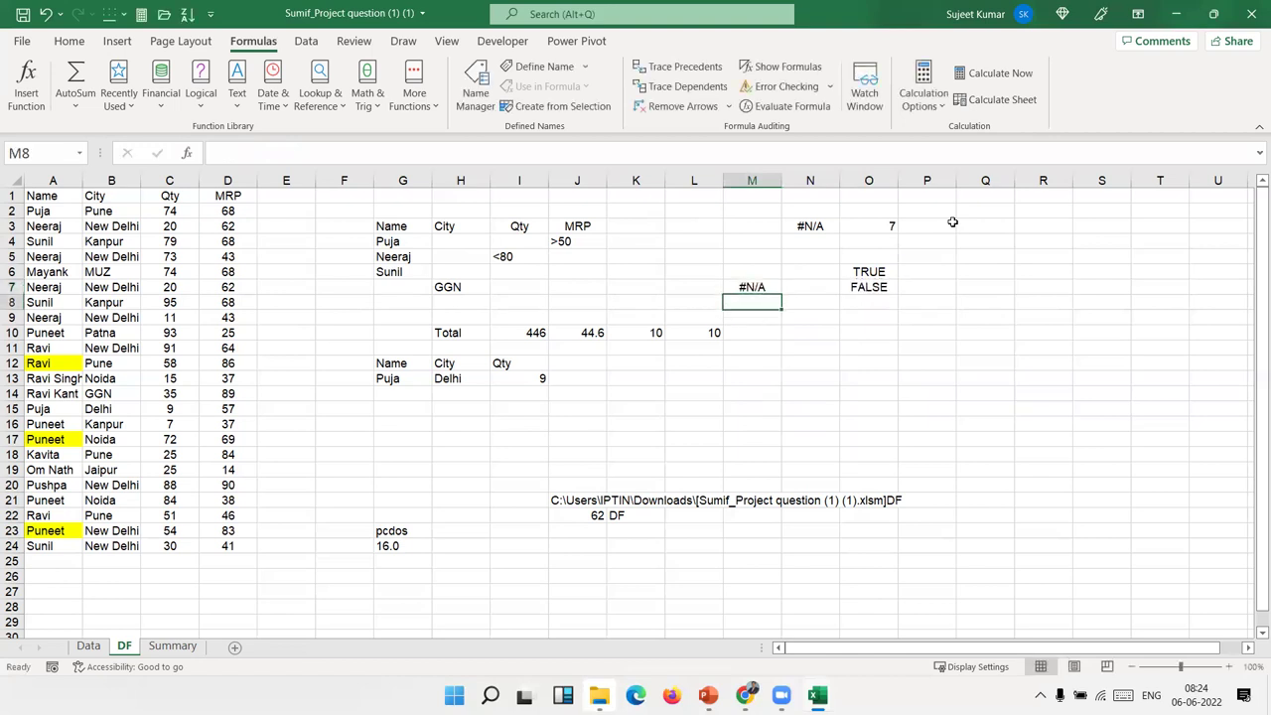
pyautogui.hotkey('ctrl', 'z')
pyautogui.press('Right')
pyautogui.press('Right')
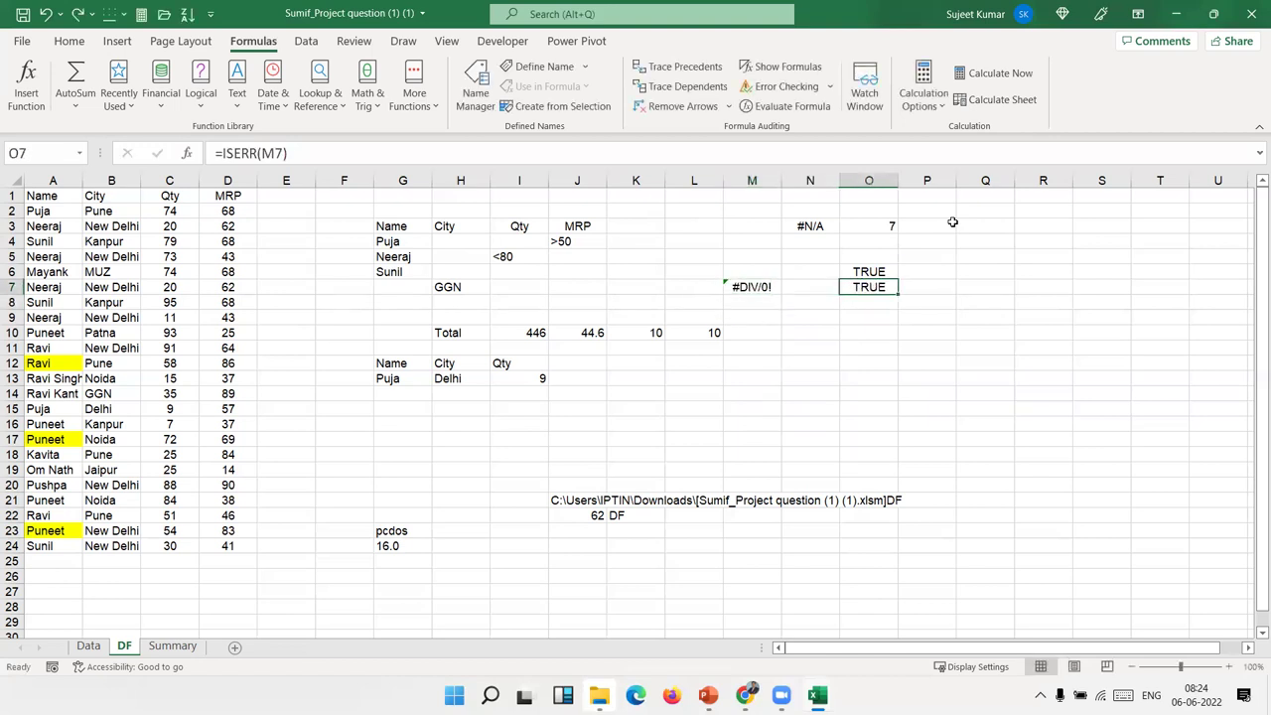
pyautogui.press('Down')
# Enter =ISERROR(M7) in O8, returning TRUE, then start another IS formula in O9.
pyautogui.write('=is')
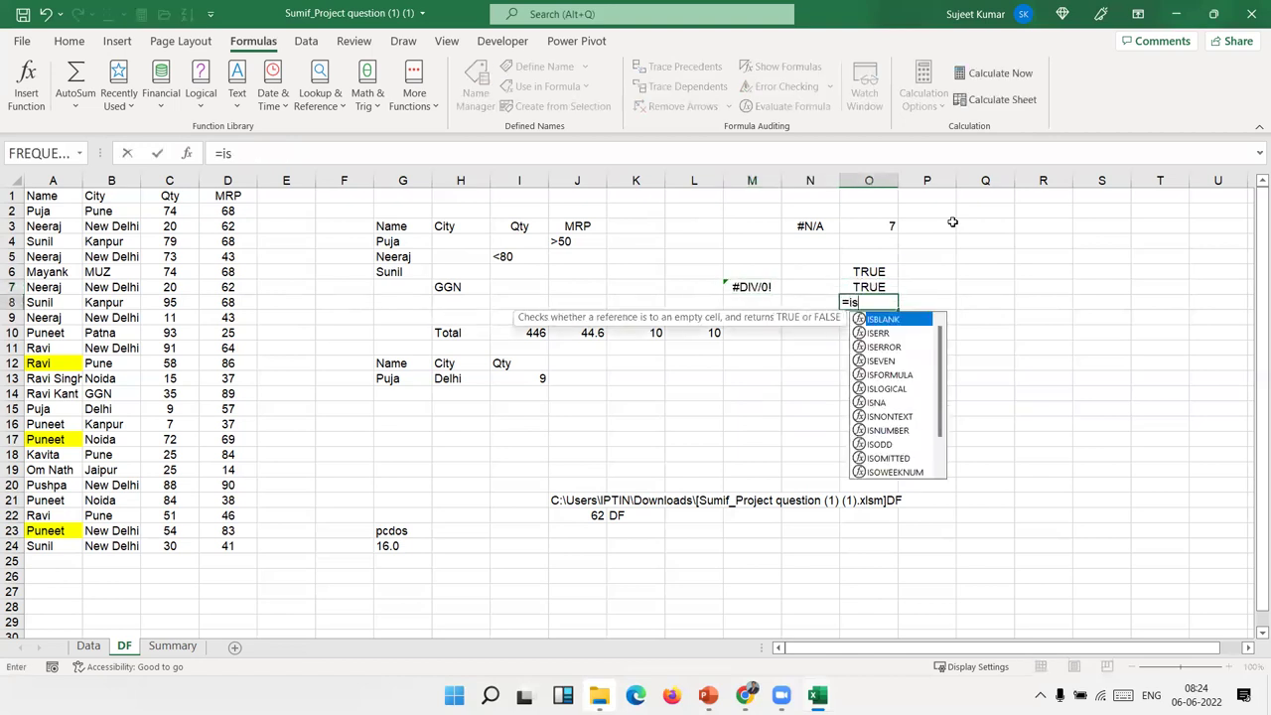
pyautogui.press('Down')
pyautogui.press('Down')
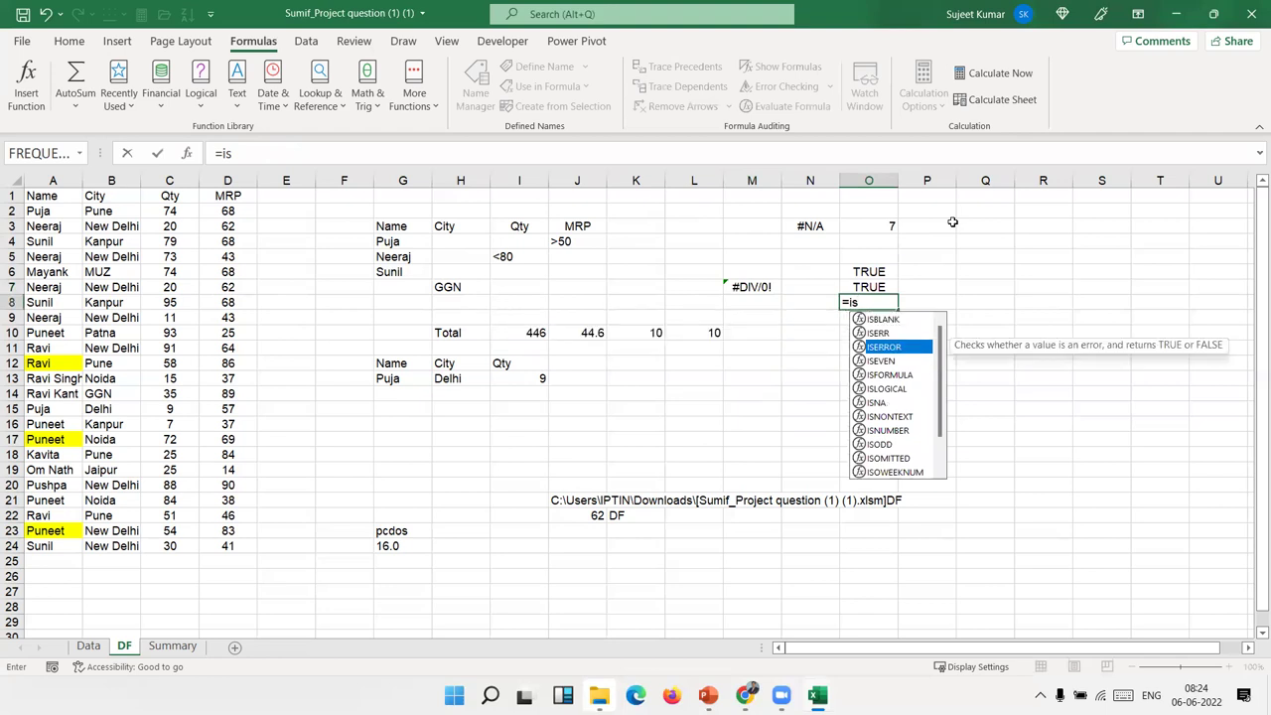
pyautogui.press('Tab')
pyautogui.press('Up')
pyautogui.press('Left')
pyautogui.press('Left')
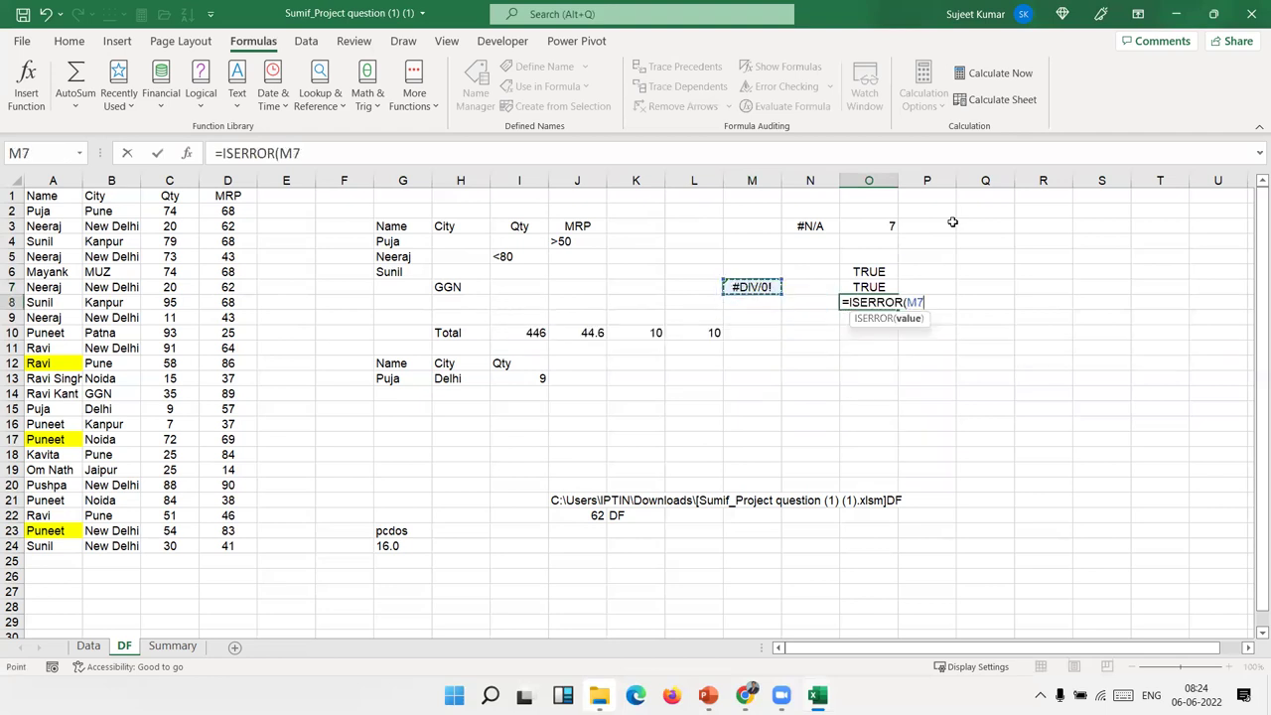
pyautogui.press('Return')
pyautogui.press('Up')
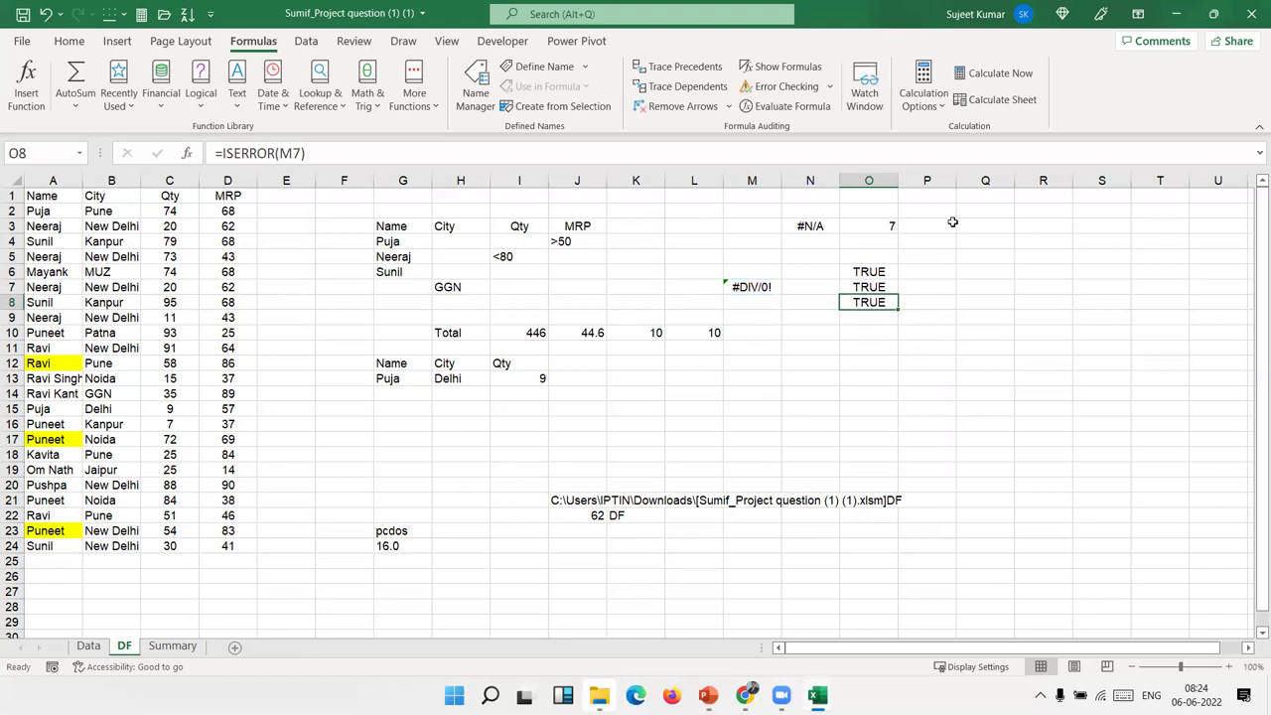
pyautogui.press('Down')
pyautogui.write('=is')
pyautogui.press('Down')
pyautogui.press('Down')
pyautogui.press('Down')
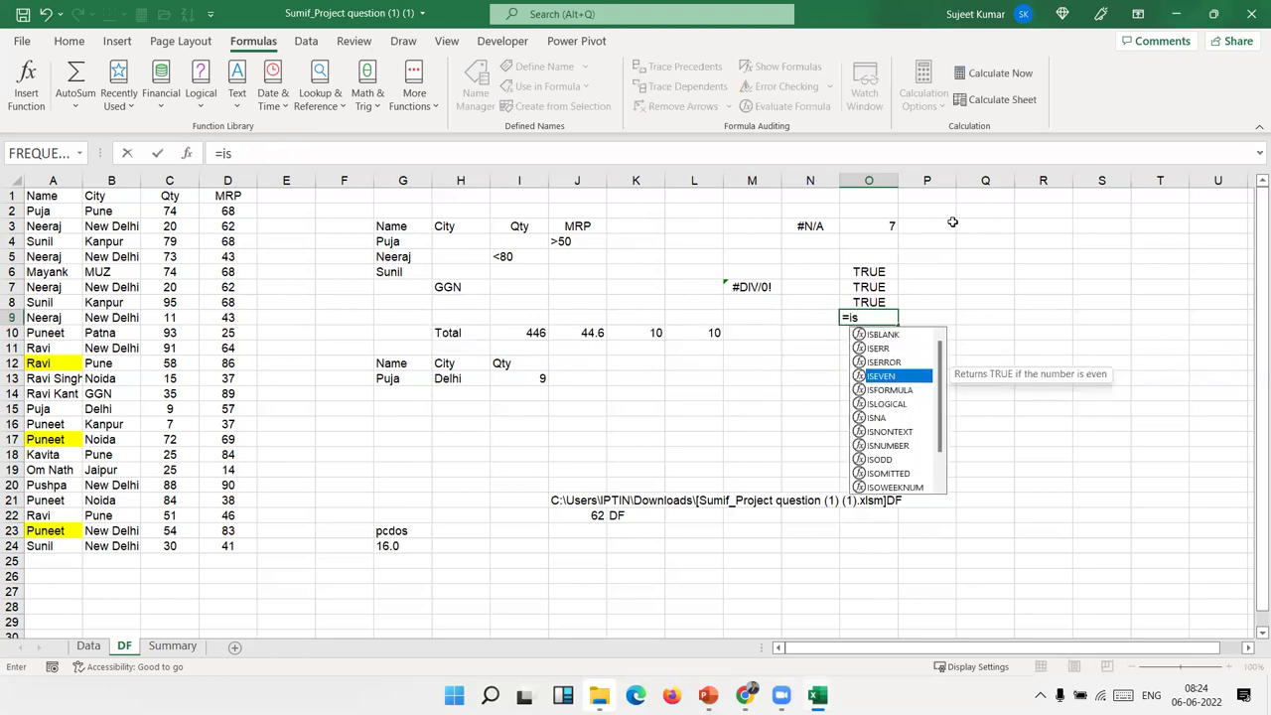
pyautogui.press('Up')
pyautogui.press('Down')
pyautogui.press('Down')
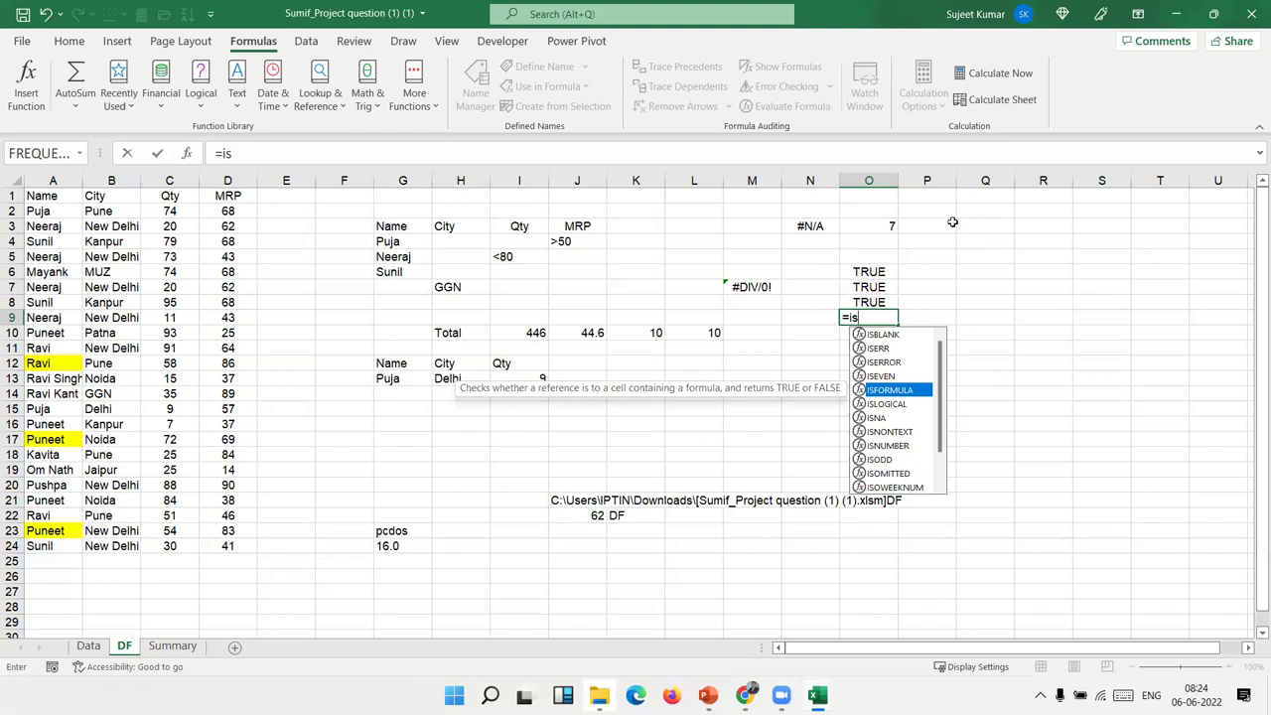
pyautogui.press('Down')
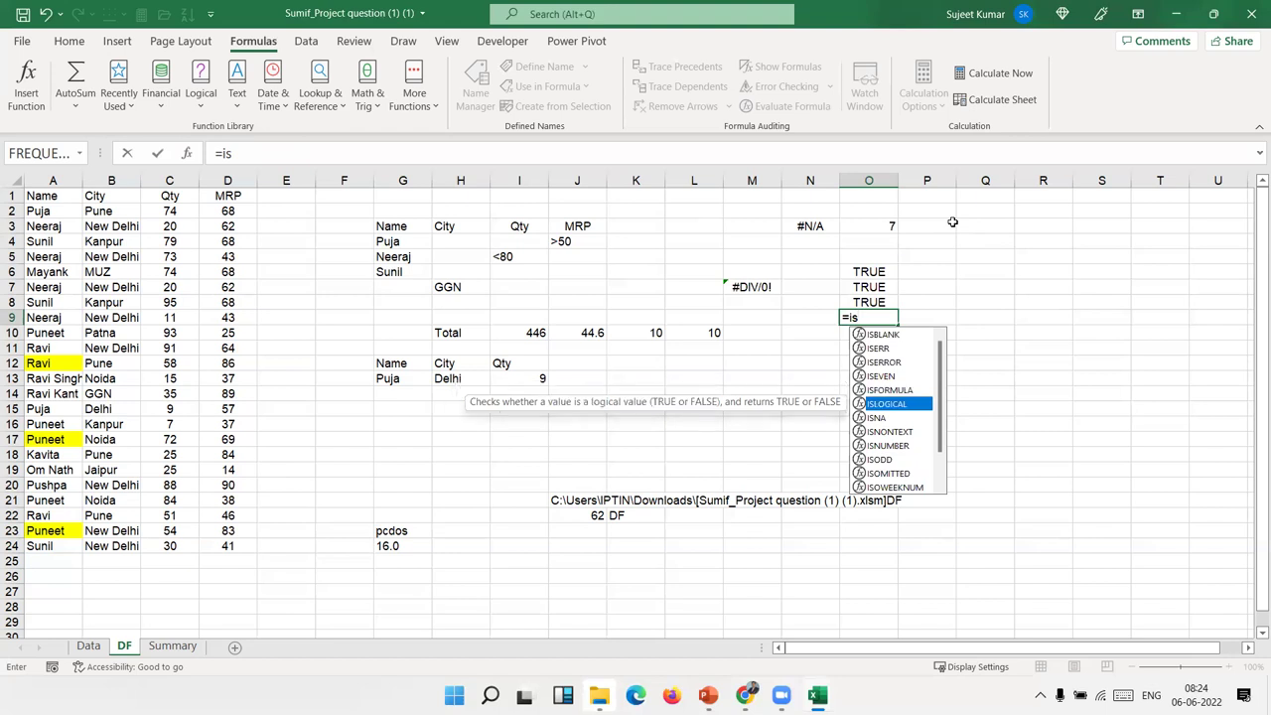
pyautogui.press('Down')
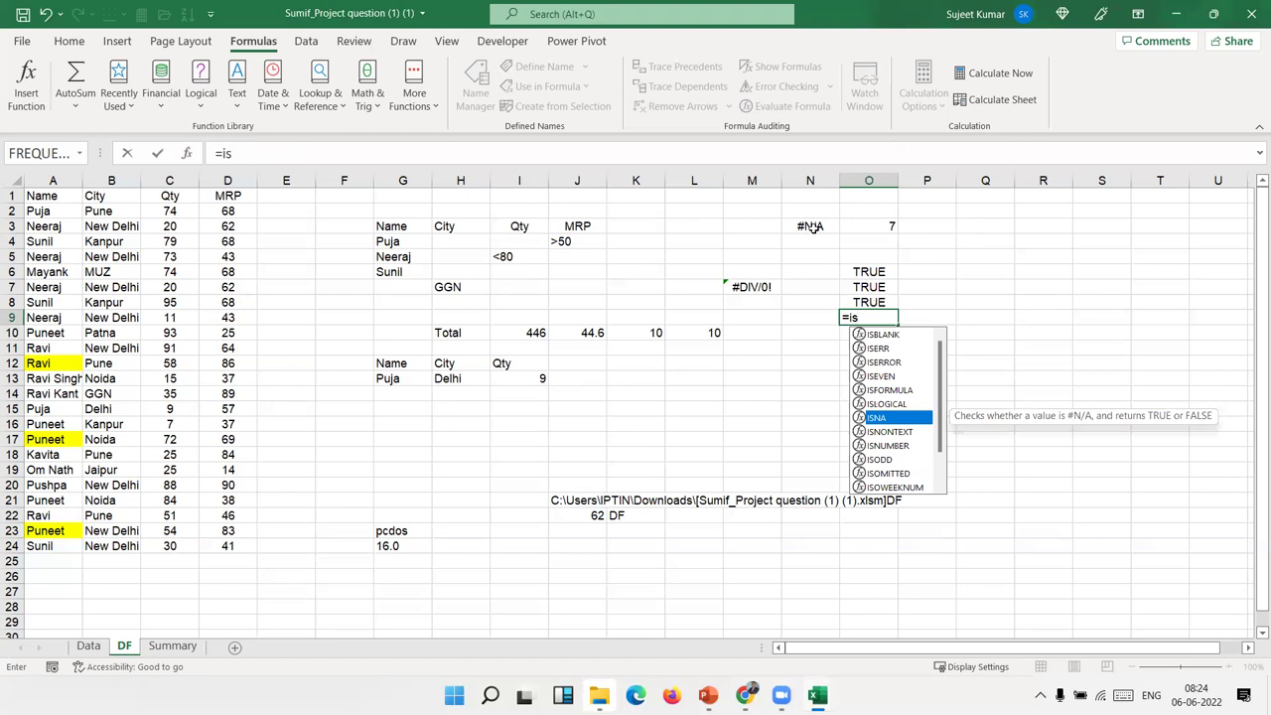
pyautogui.press('Down')
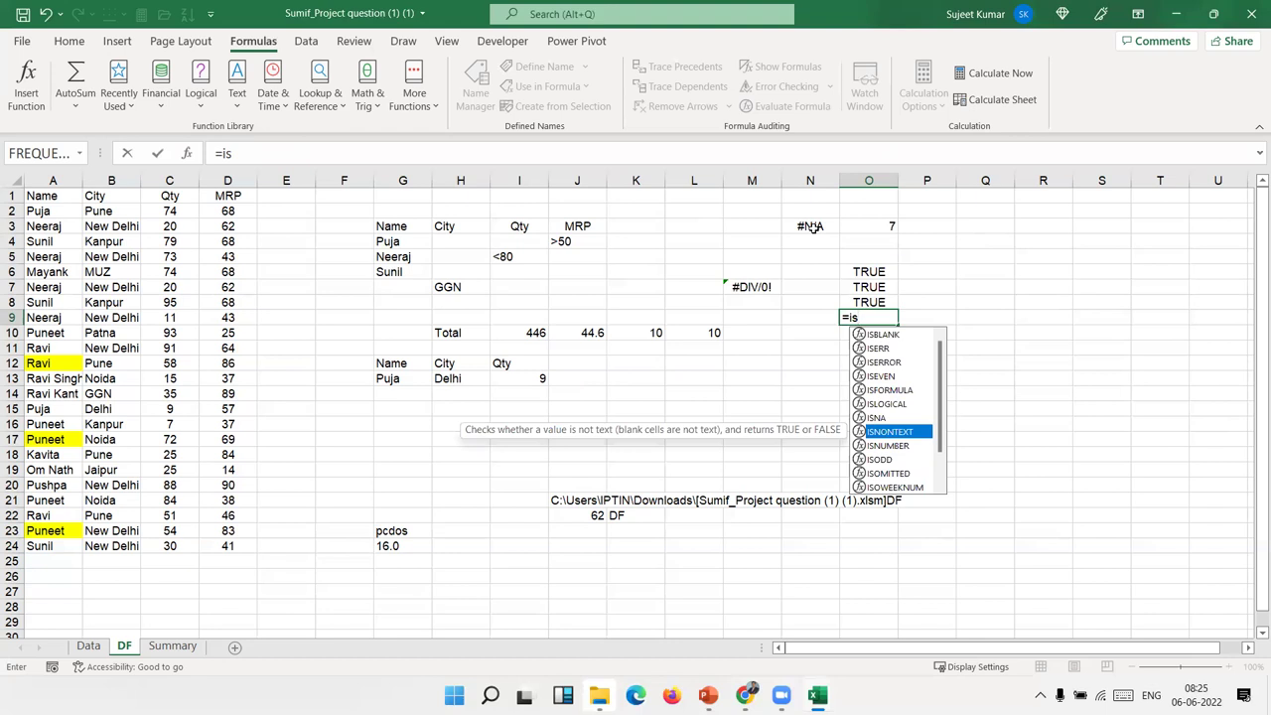
pyautogui.press('Down')
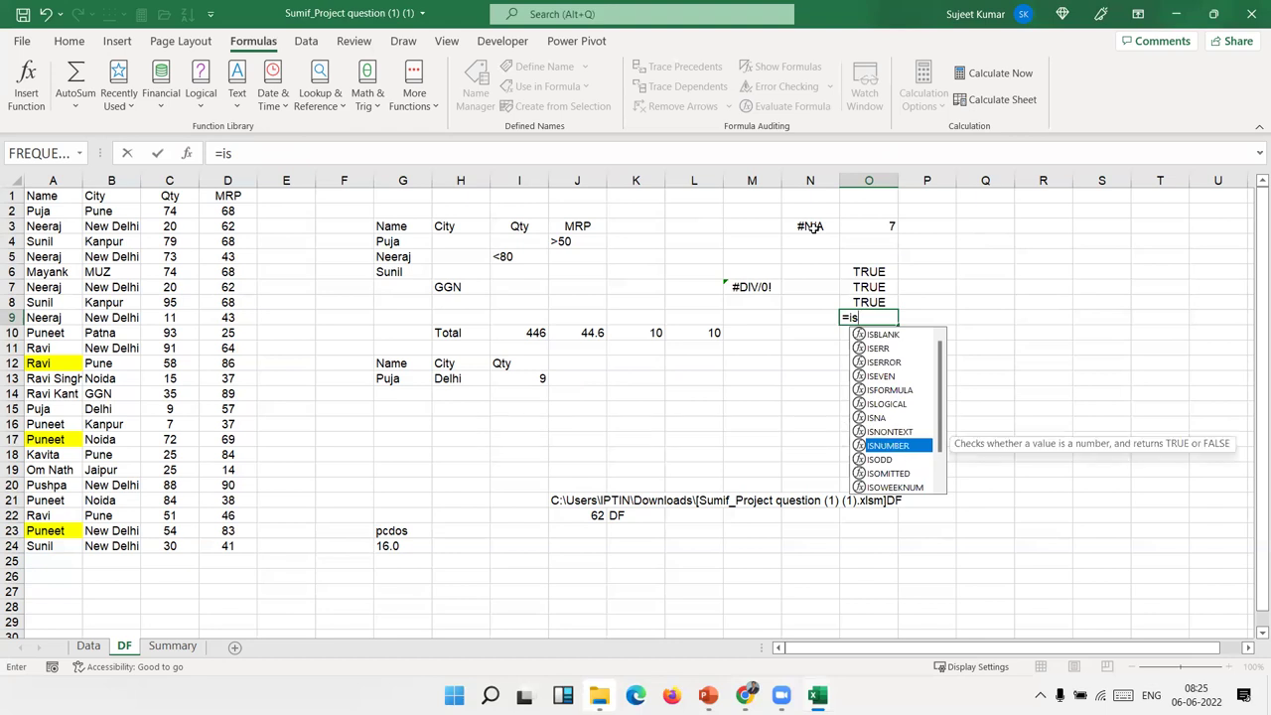
pyautogui.press('Up')
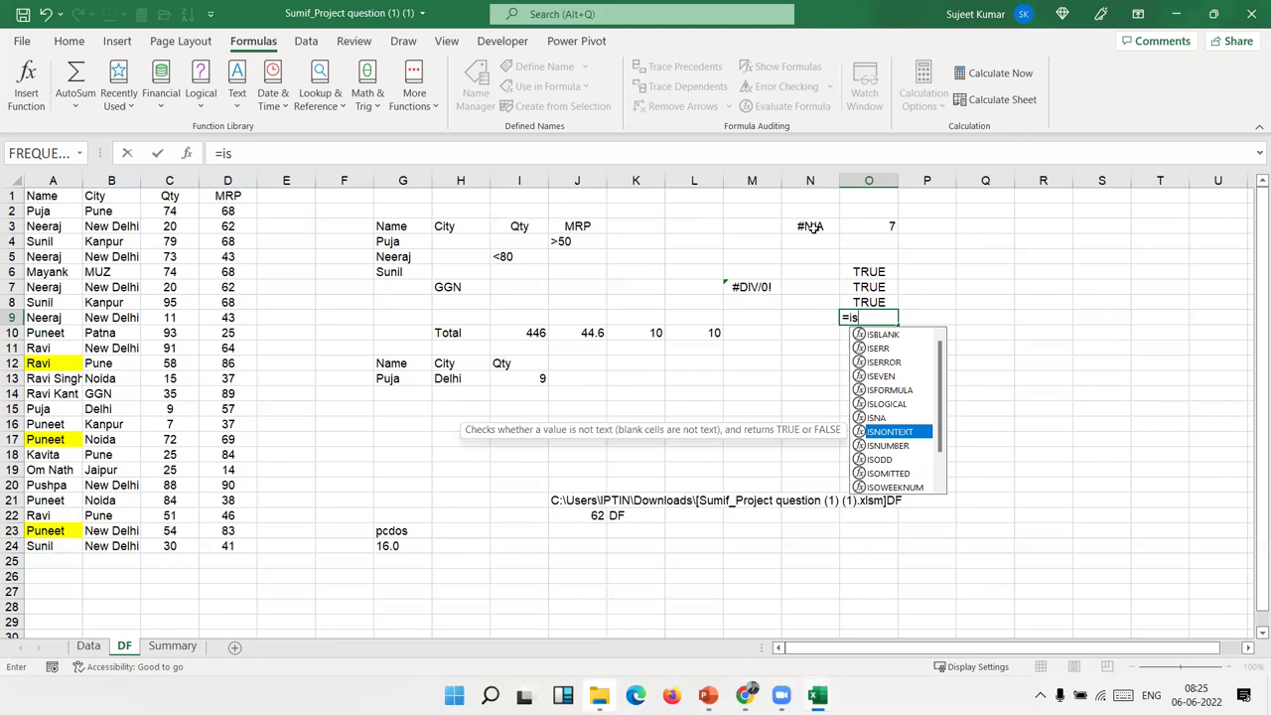
pyautogui.press('Down')
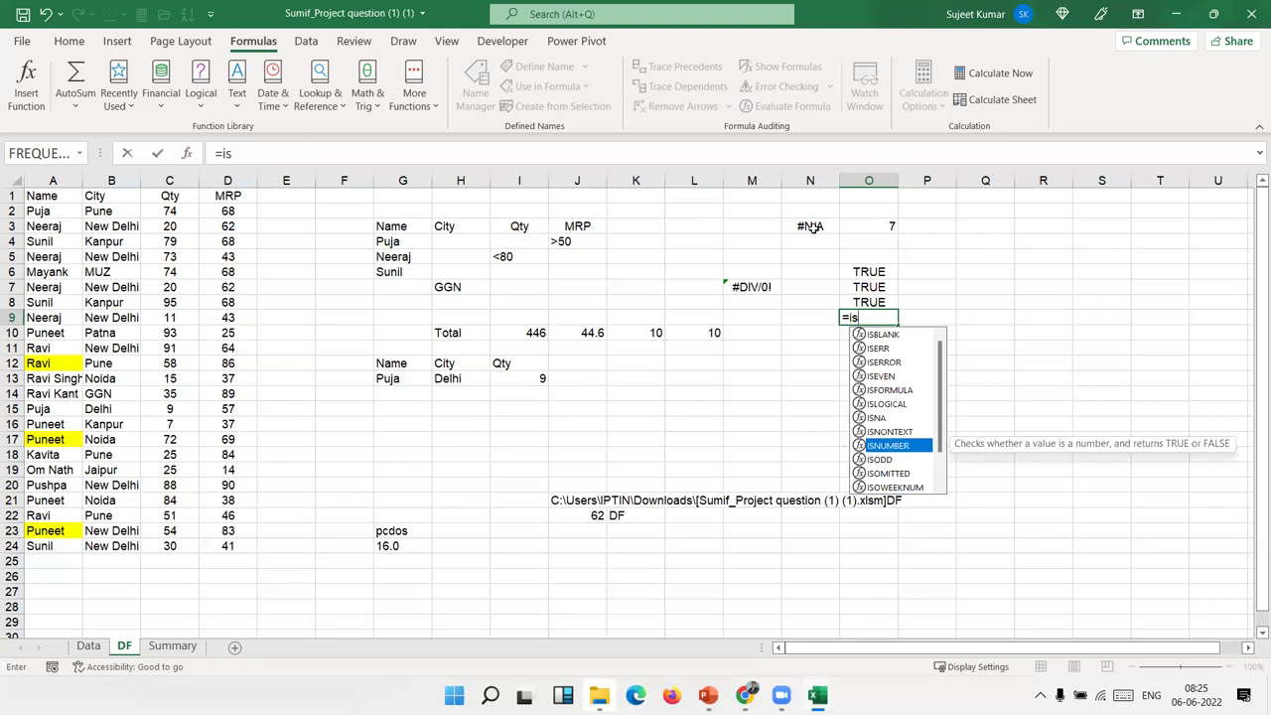
pyautogui.press('Down')
pyautogui.press('Up')
pyautogui.press('Down')
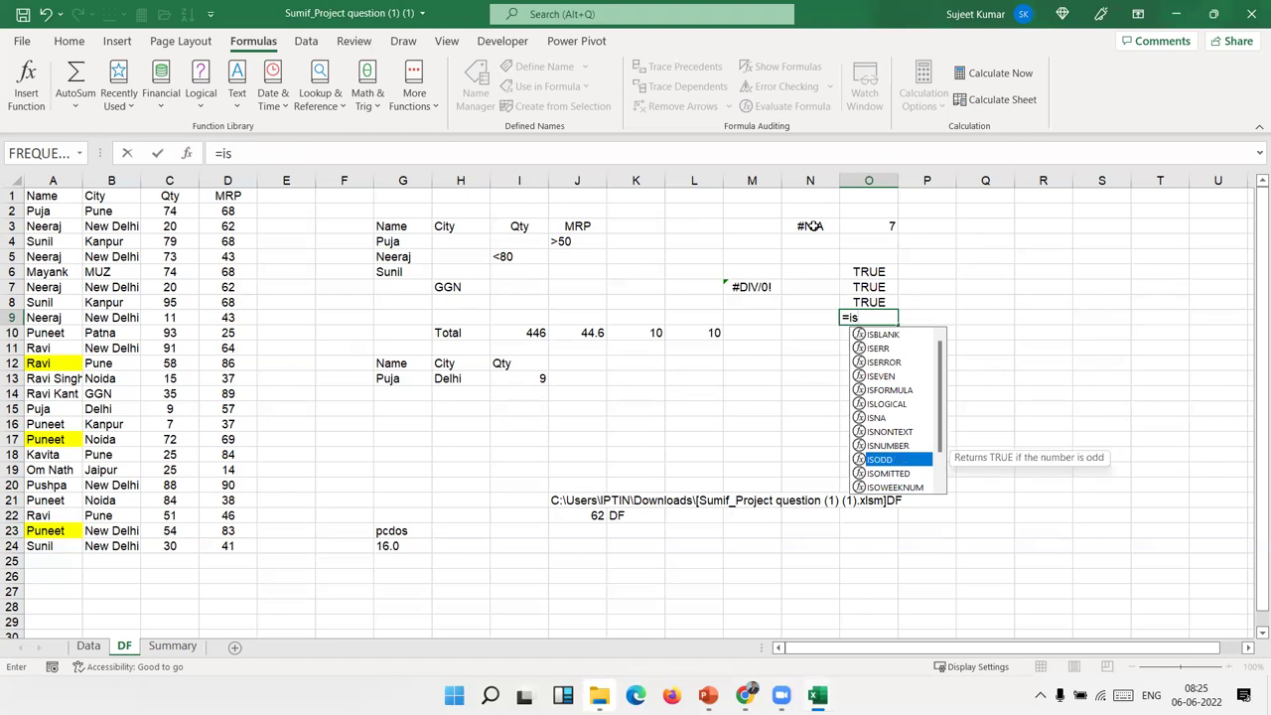
pyautogui.press('Down')
pyautogui.press('Down')
pyautogui.press('Down')
pyautogui.press('Down')
pyautogui.press('Down')
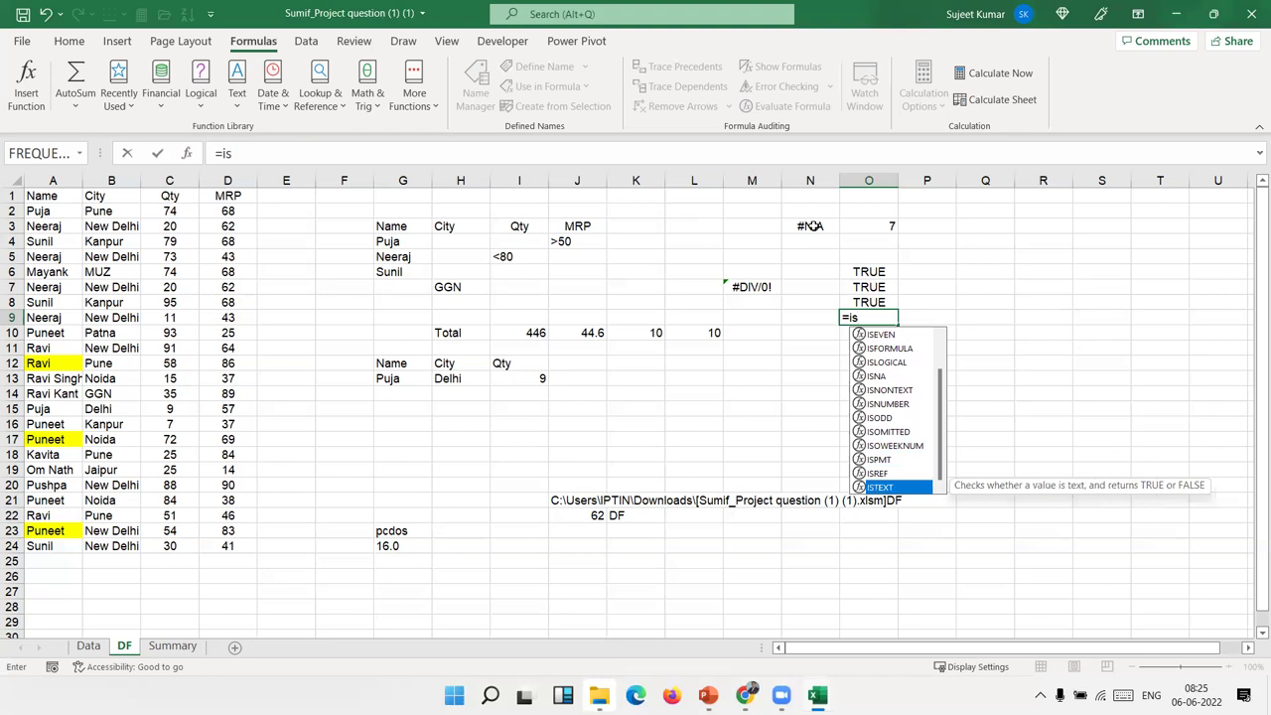
pyautogui.press('Up')
pyautogui.press('Down')
pyautogui.press('Escape')
pyautogui.press('Escape')
pyautogui.click(822, 395)
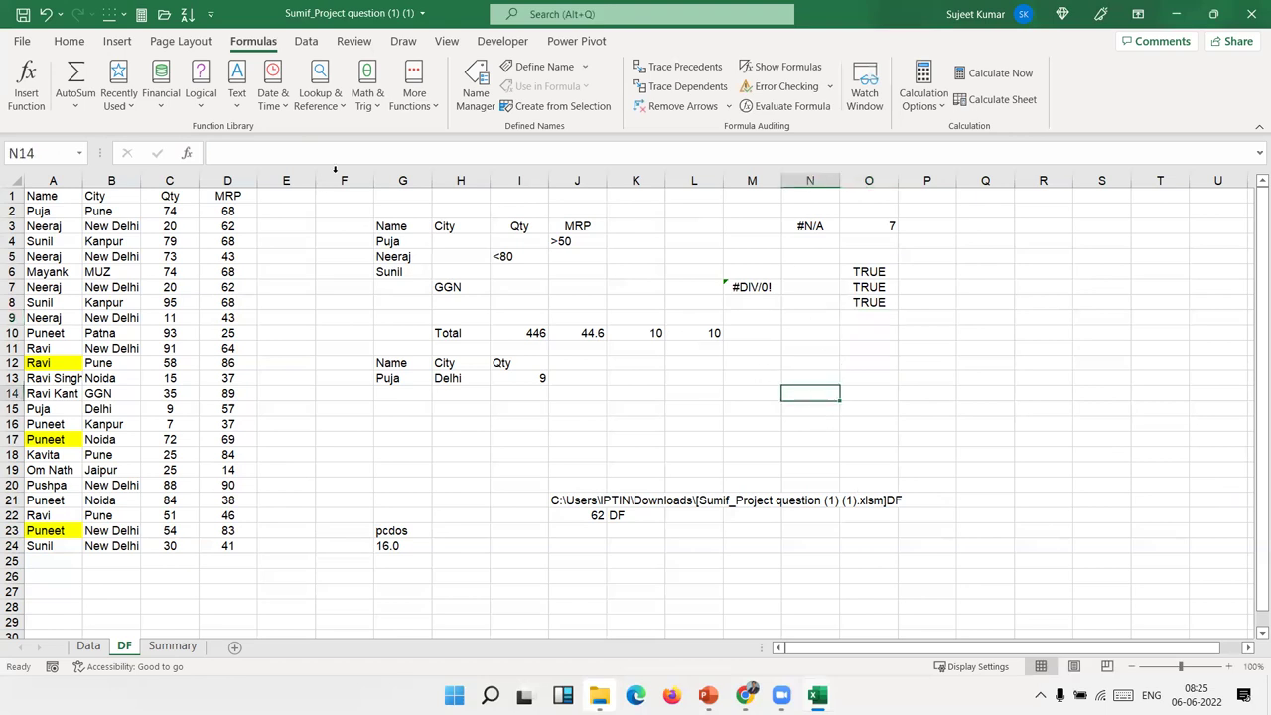
pyautogui.click(313, 100)
pyautogui.click(368, 99)
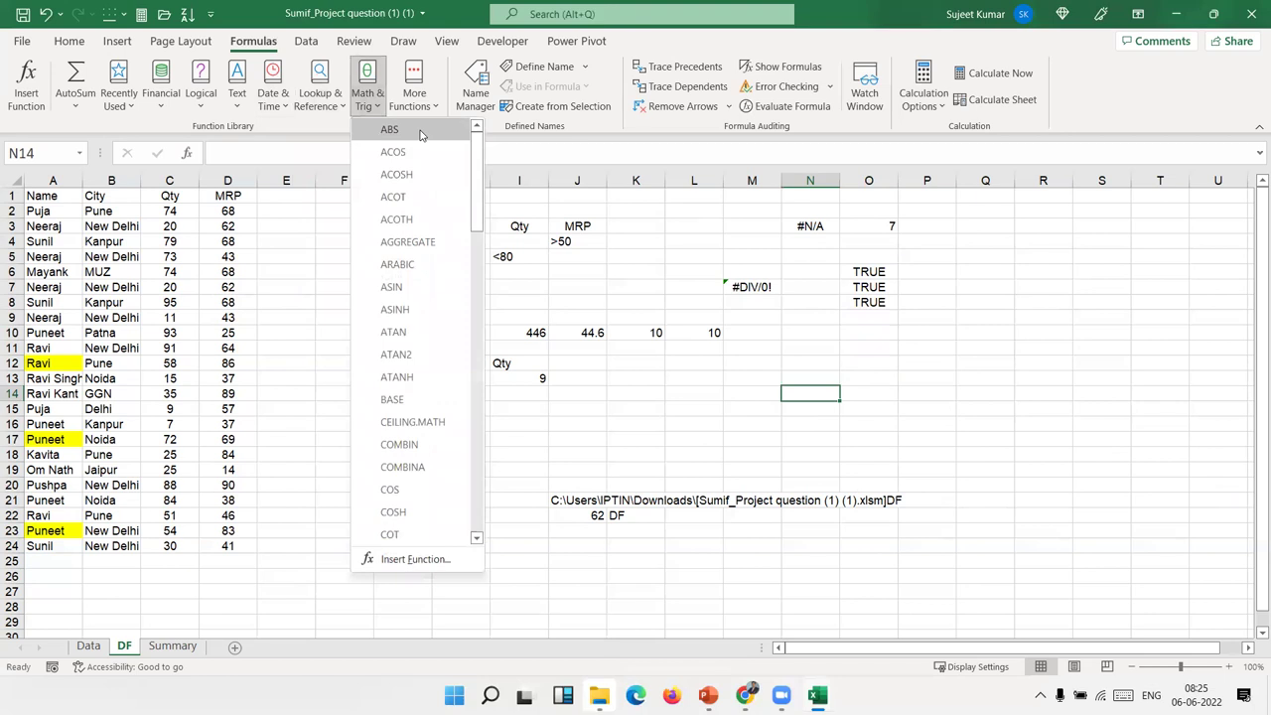
pyautogui.click(425, 101)
pyautogui.moveTo(449, 131)
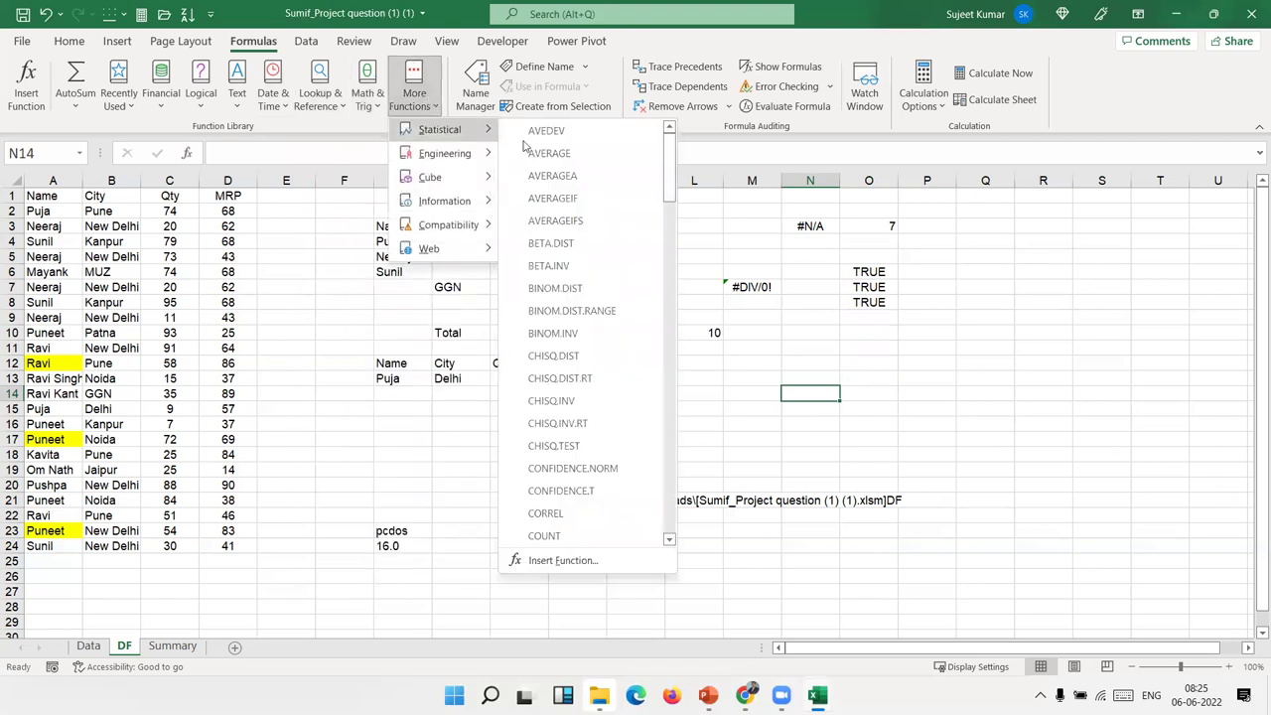
pyautogui.scroll(-7, 685, 497)
pyautogui.scroll(-10, 641, 494)
pyautogui.scroll(-5, 640, 495)
pyautogui.scroll(-5, 640, 494)
pyautogui.click(371, 459)
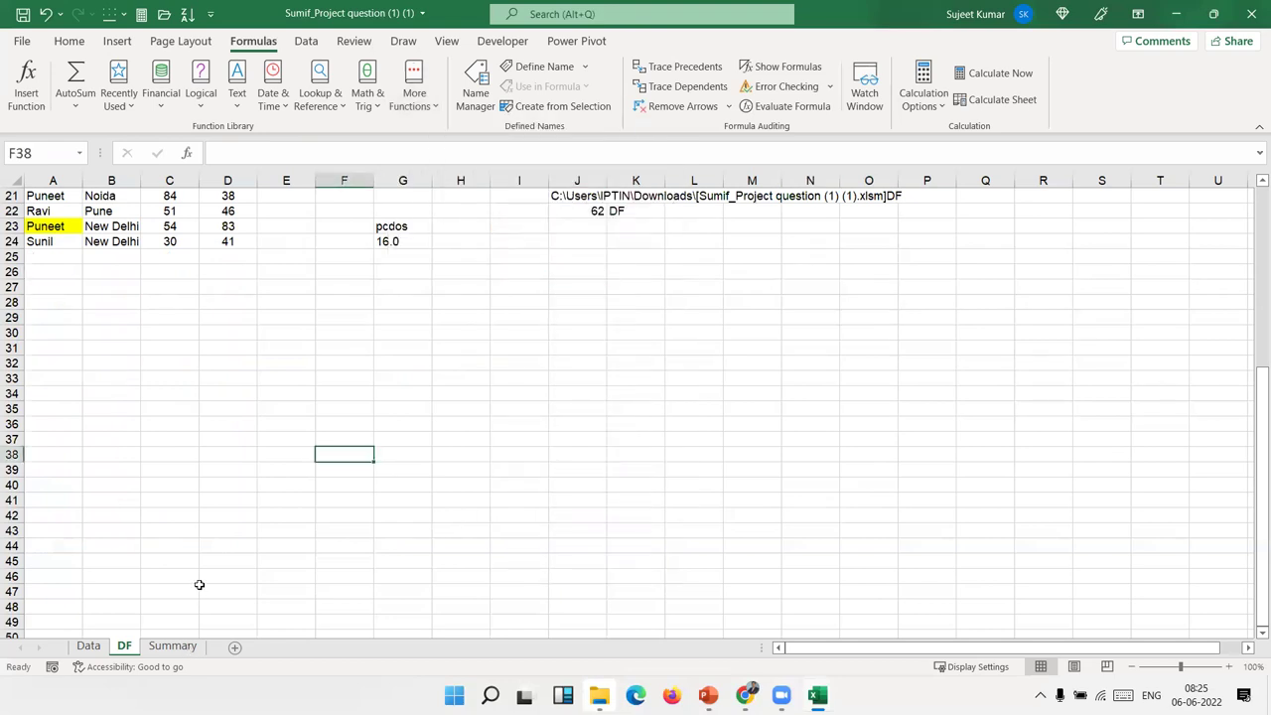
pyautogui.scroll(7, 248, 541)
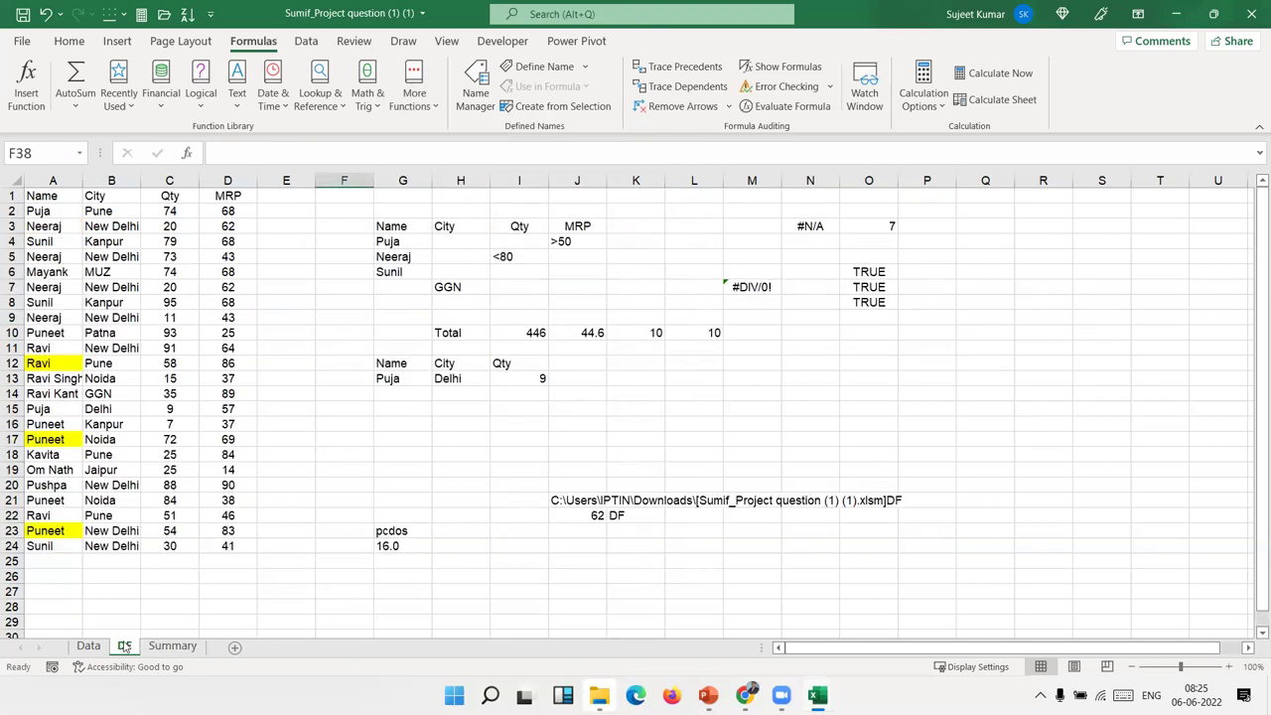
pyautogui.click(349, 420)
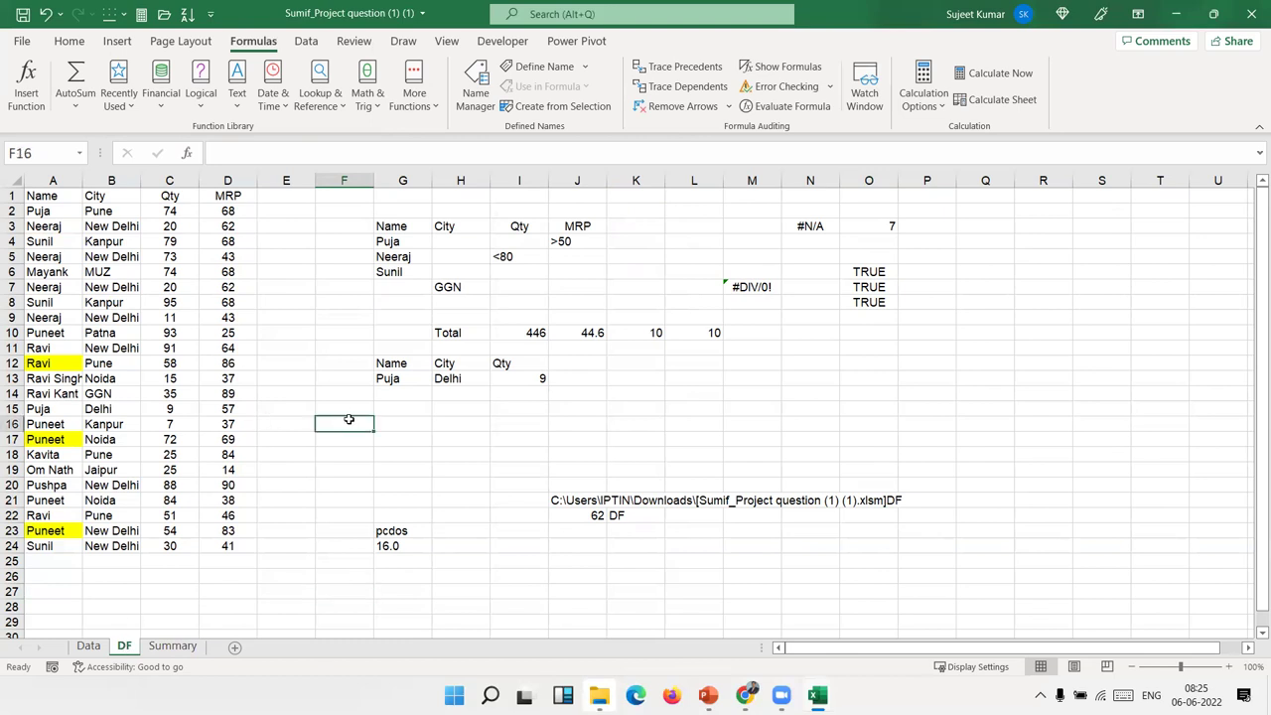
pyautogui.click(600, 502)
pyautogui.press('F2')
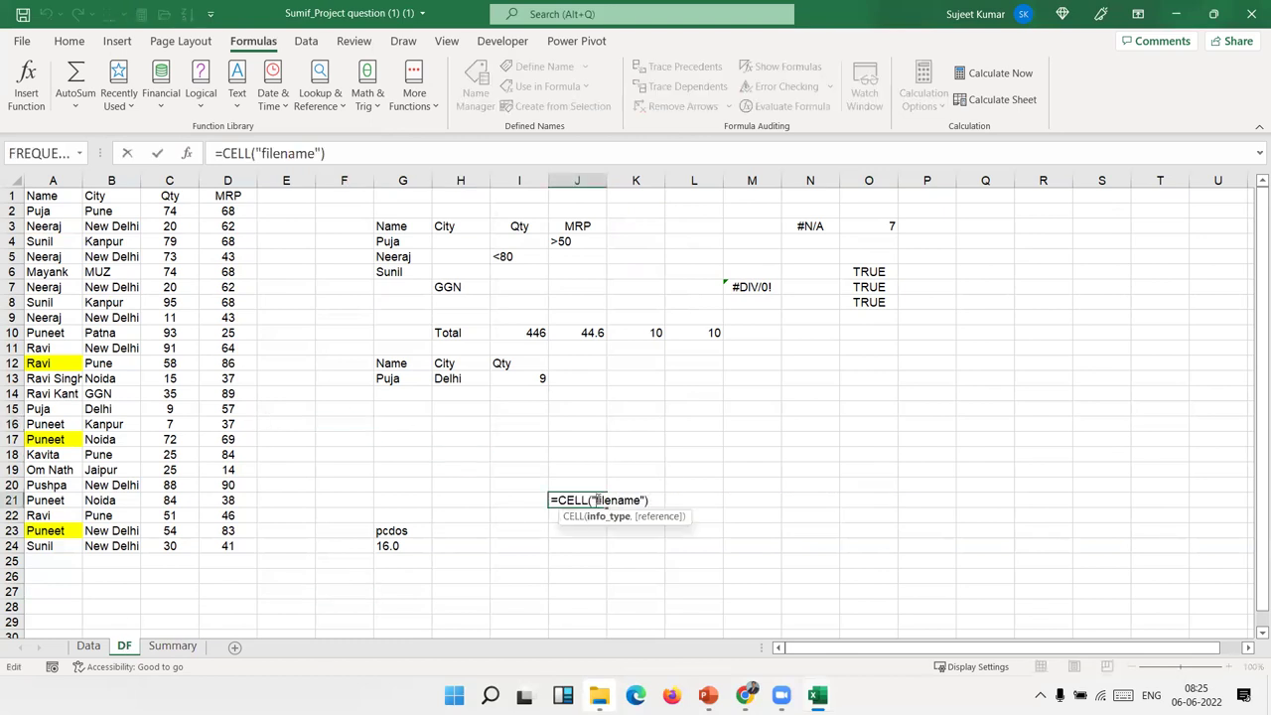
pyautogui.press('Return')
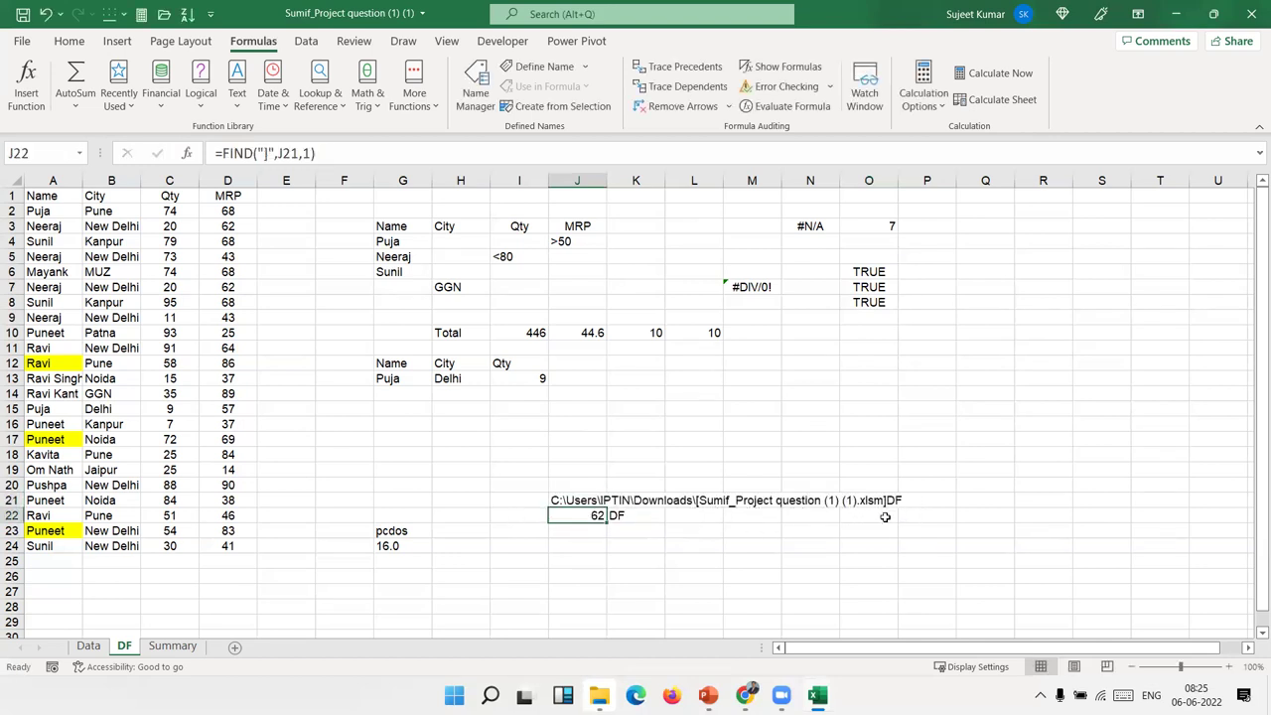
pyautogui.doubleClick(552, 516)
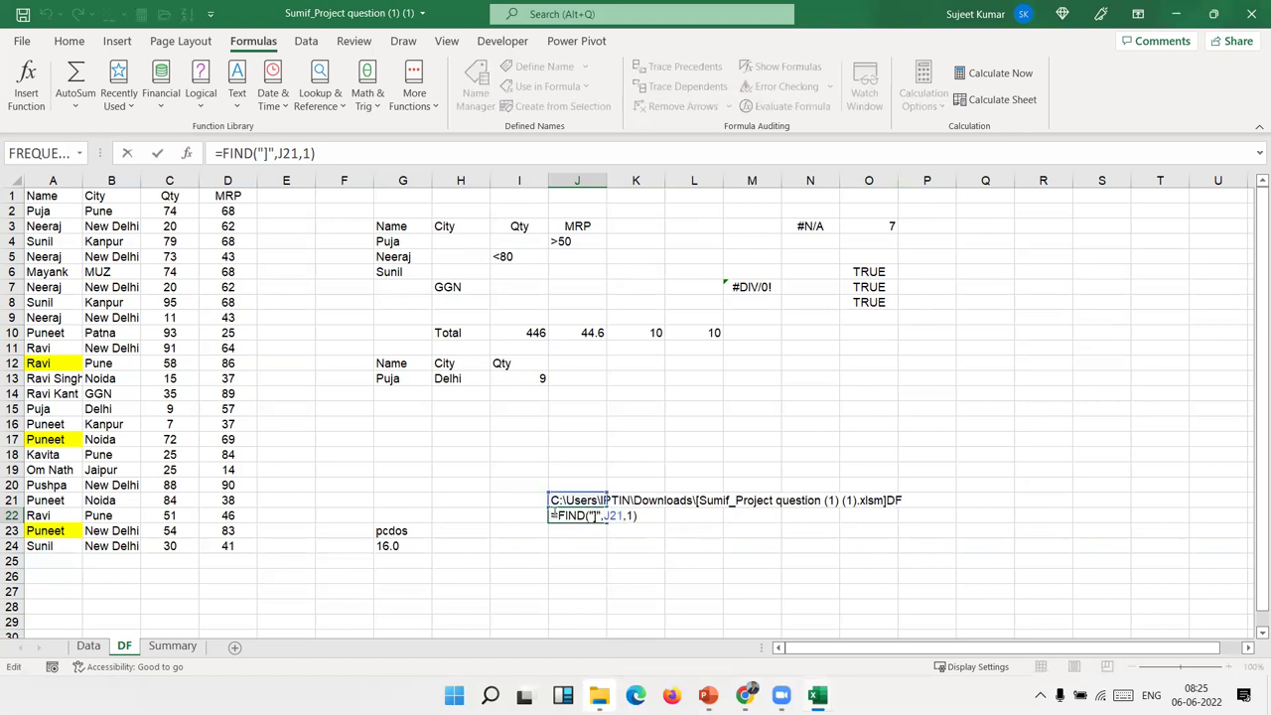
pyautogui.press('Return')
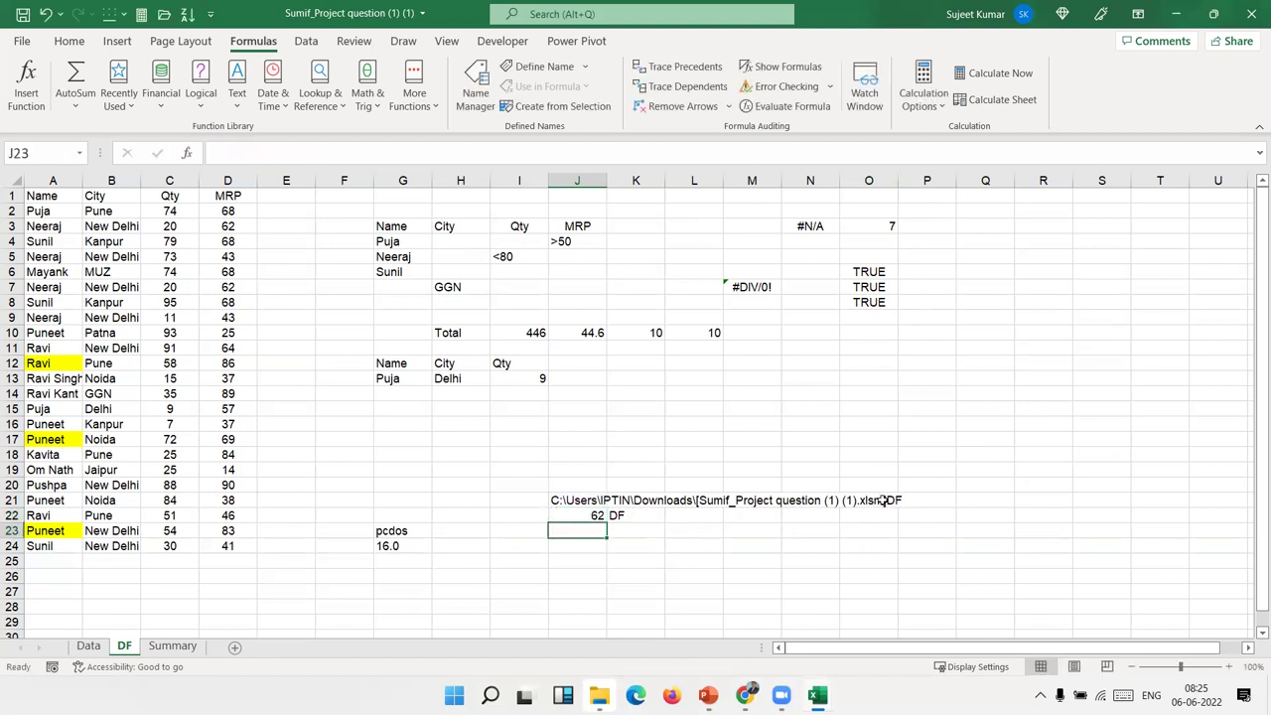
pyautogui.click(647, 519)
pyautogui.doubleClick(636, 515)
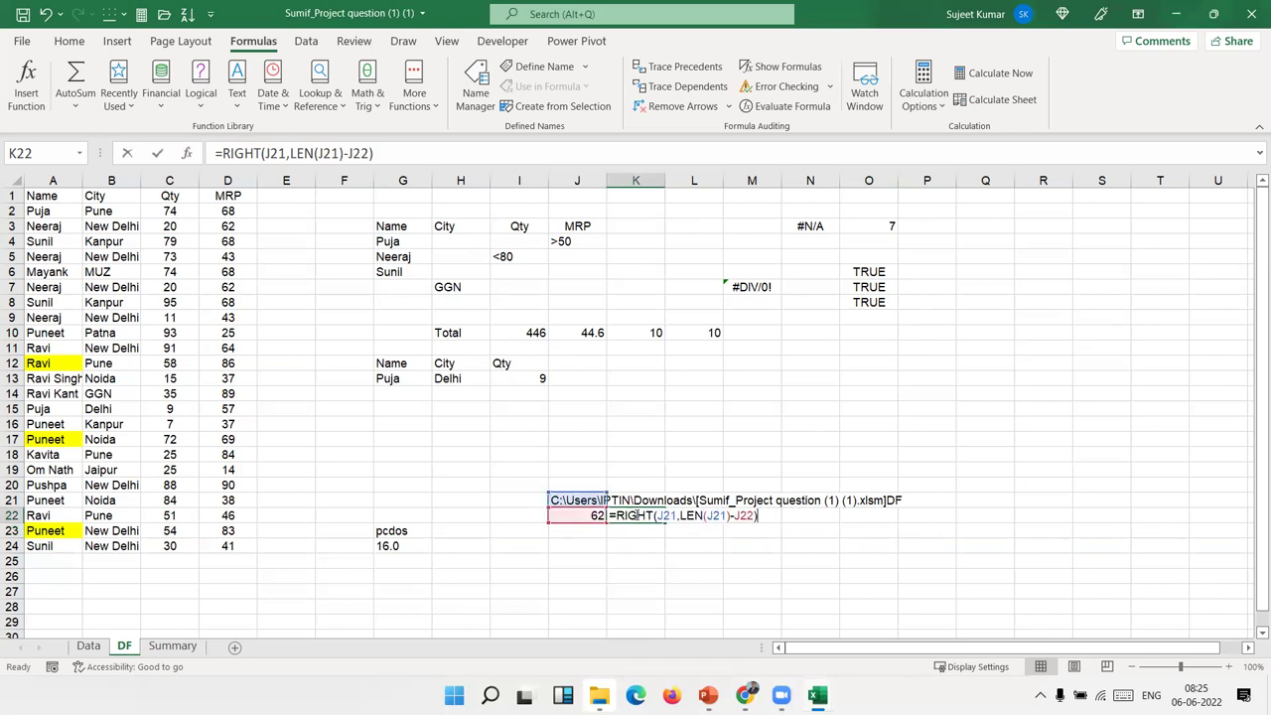
pyautogui.press('Return')
pyautogui.press('Down')
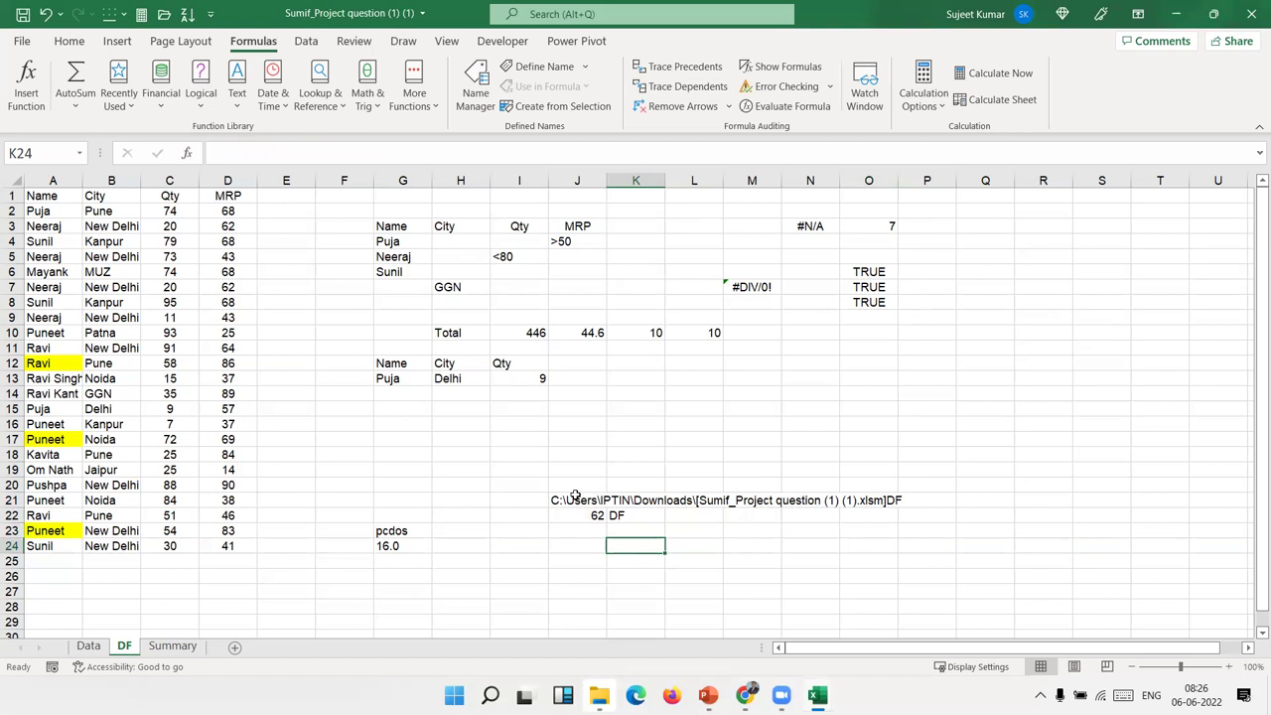
pyautogui.click(578, 500)
pyautogui.moveTo(581, 514); pyautogui.dragTo(615, 514)
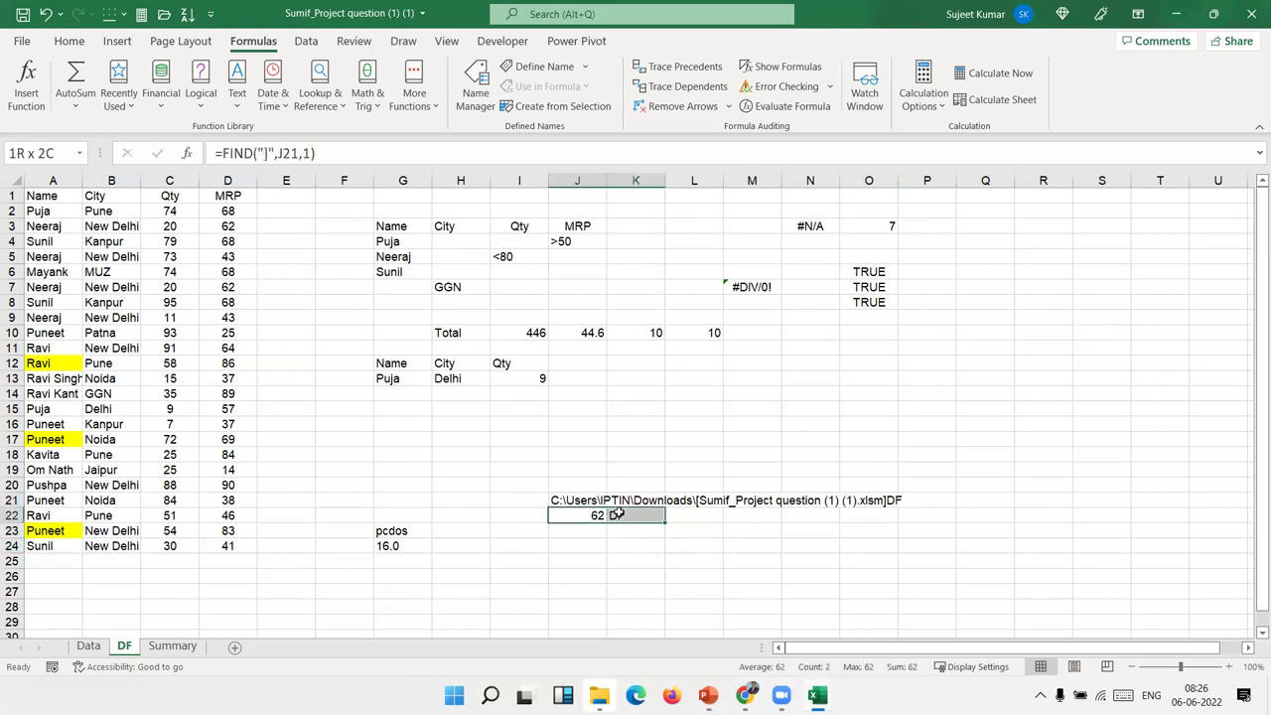
pyautogui.click(584, 500)
pyautogui.moveTo(590, 514); pyautogui.dragTo(620, 516)
pyautogui.click(583, 500)
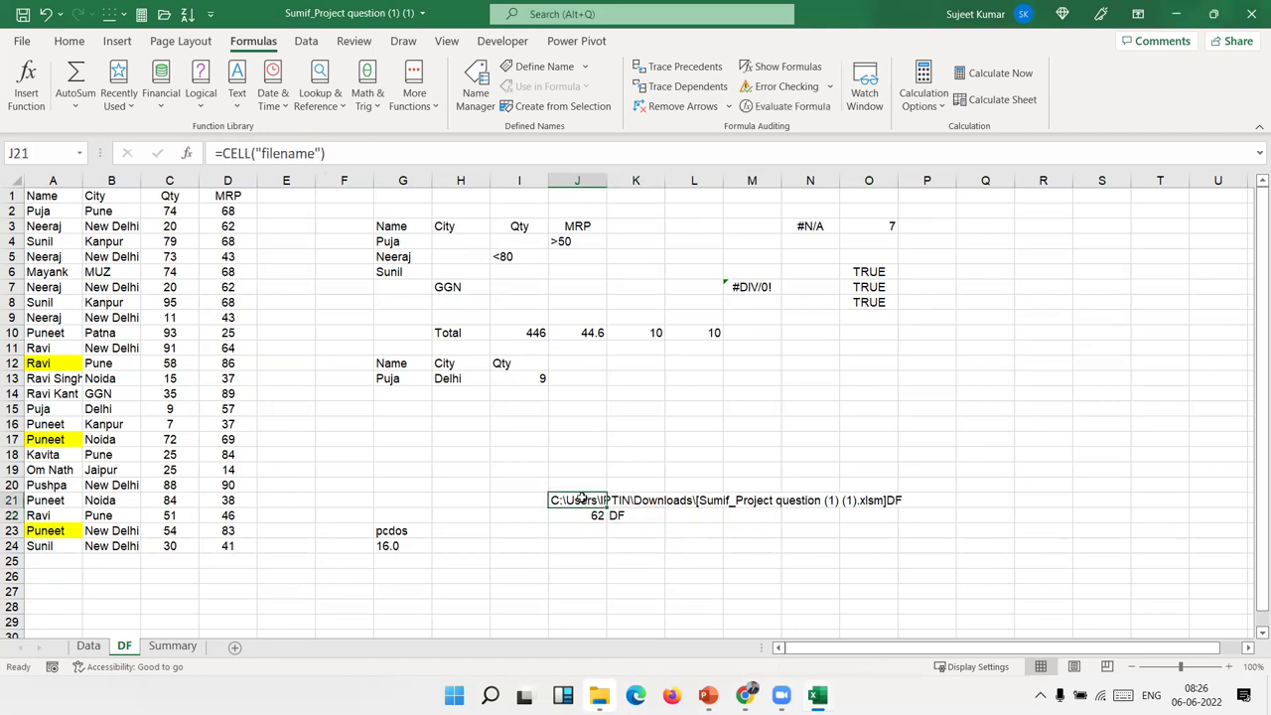